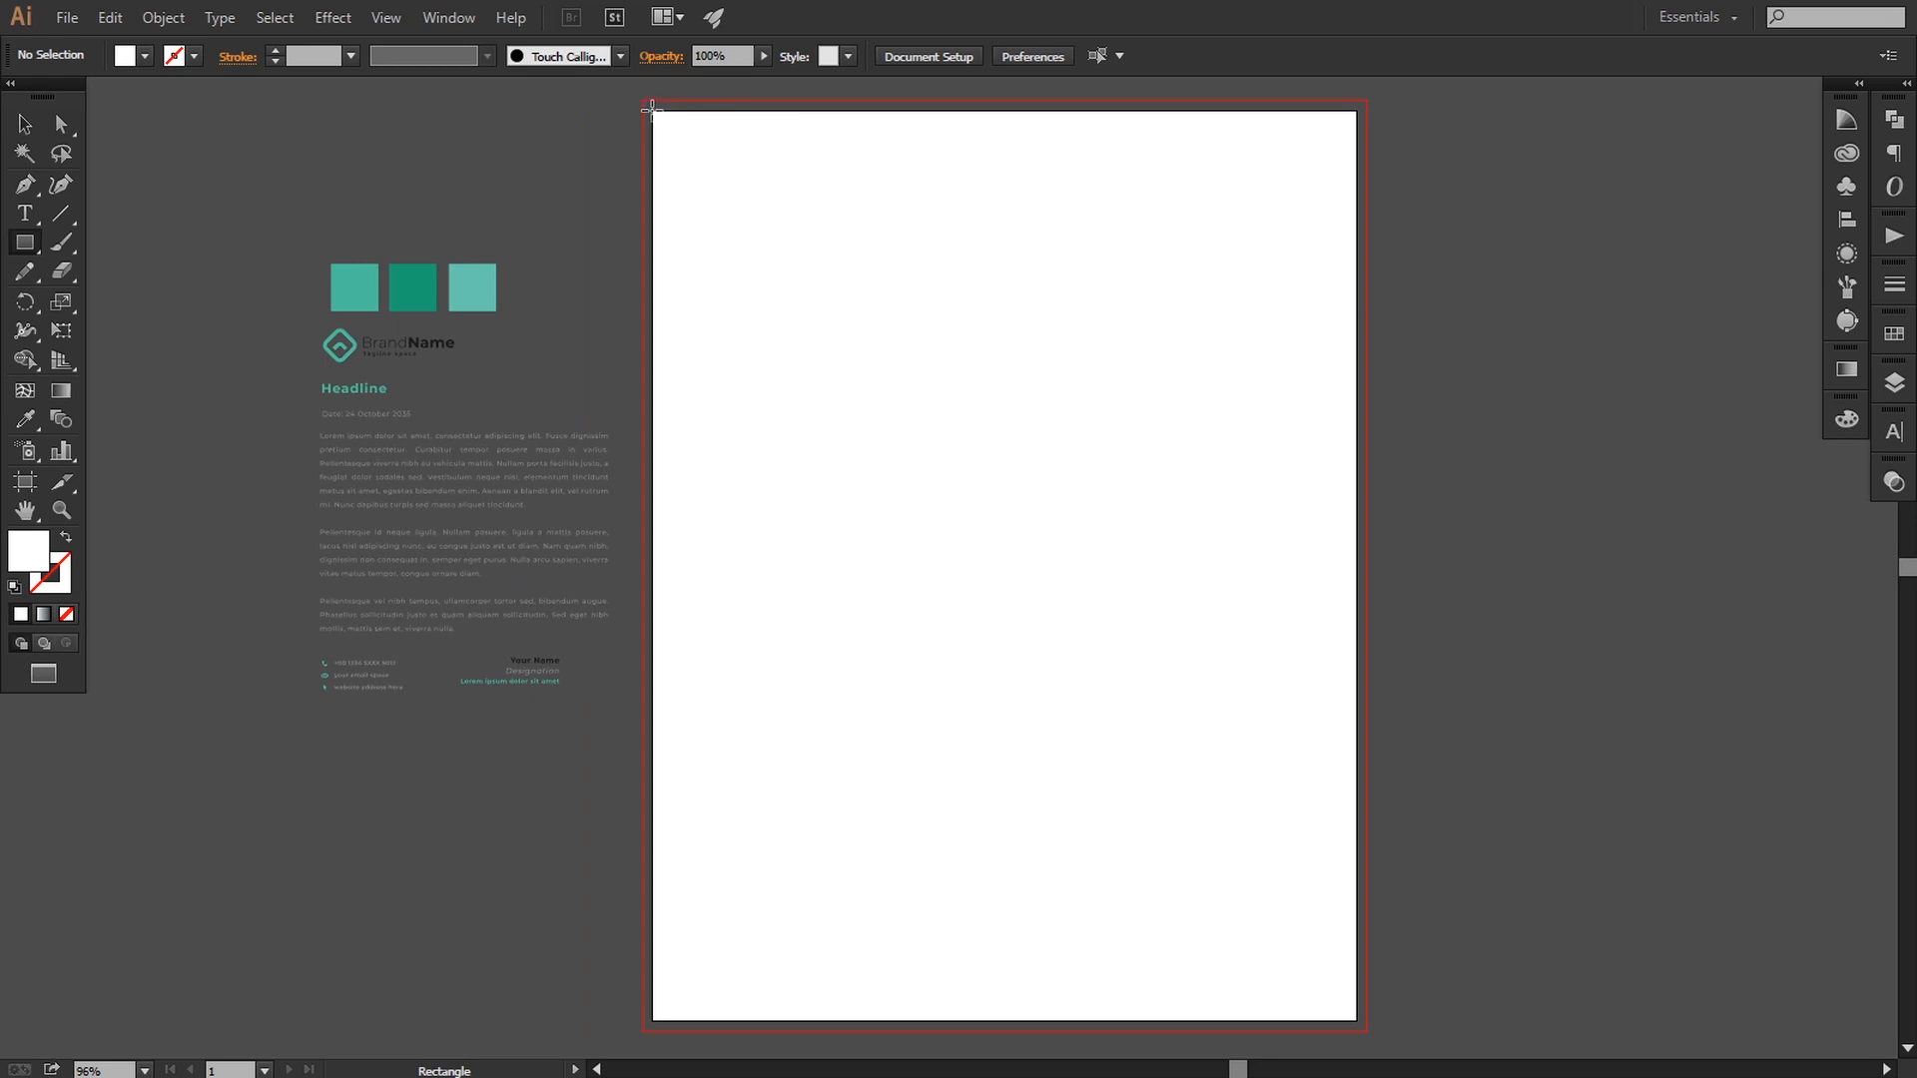
# - Draw a rectangle over the whole artboard and resize it to 8.25 in wide by 10.75 in high
pyautogui.moveTo(651, 108); pyautogui.dragTo(1356, 1020)
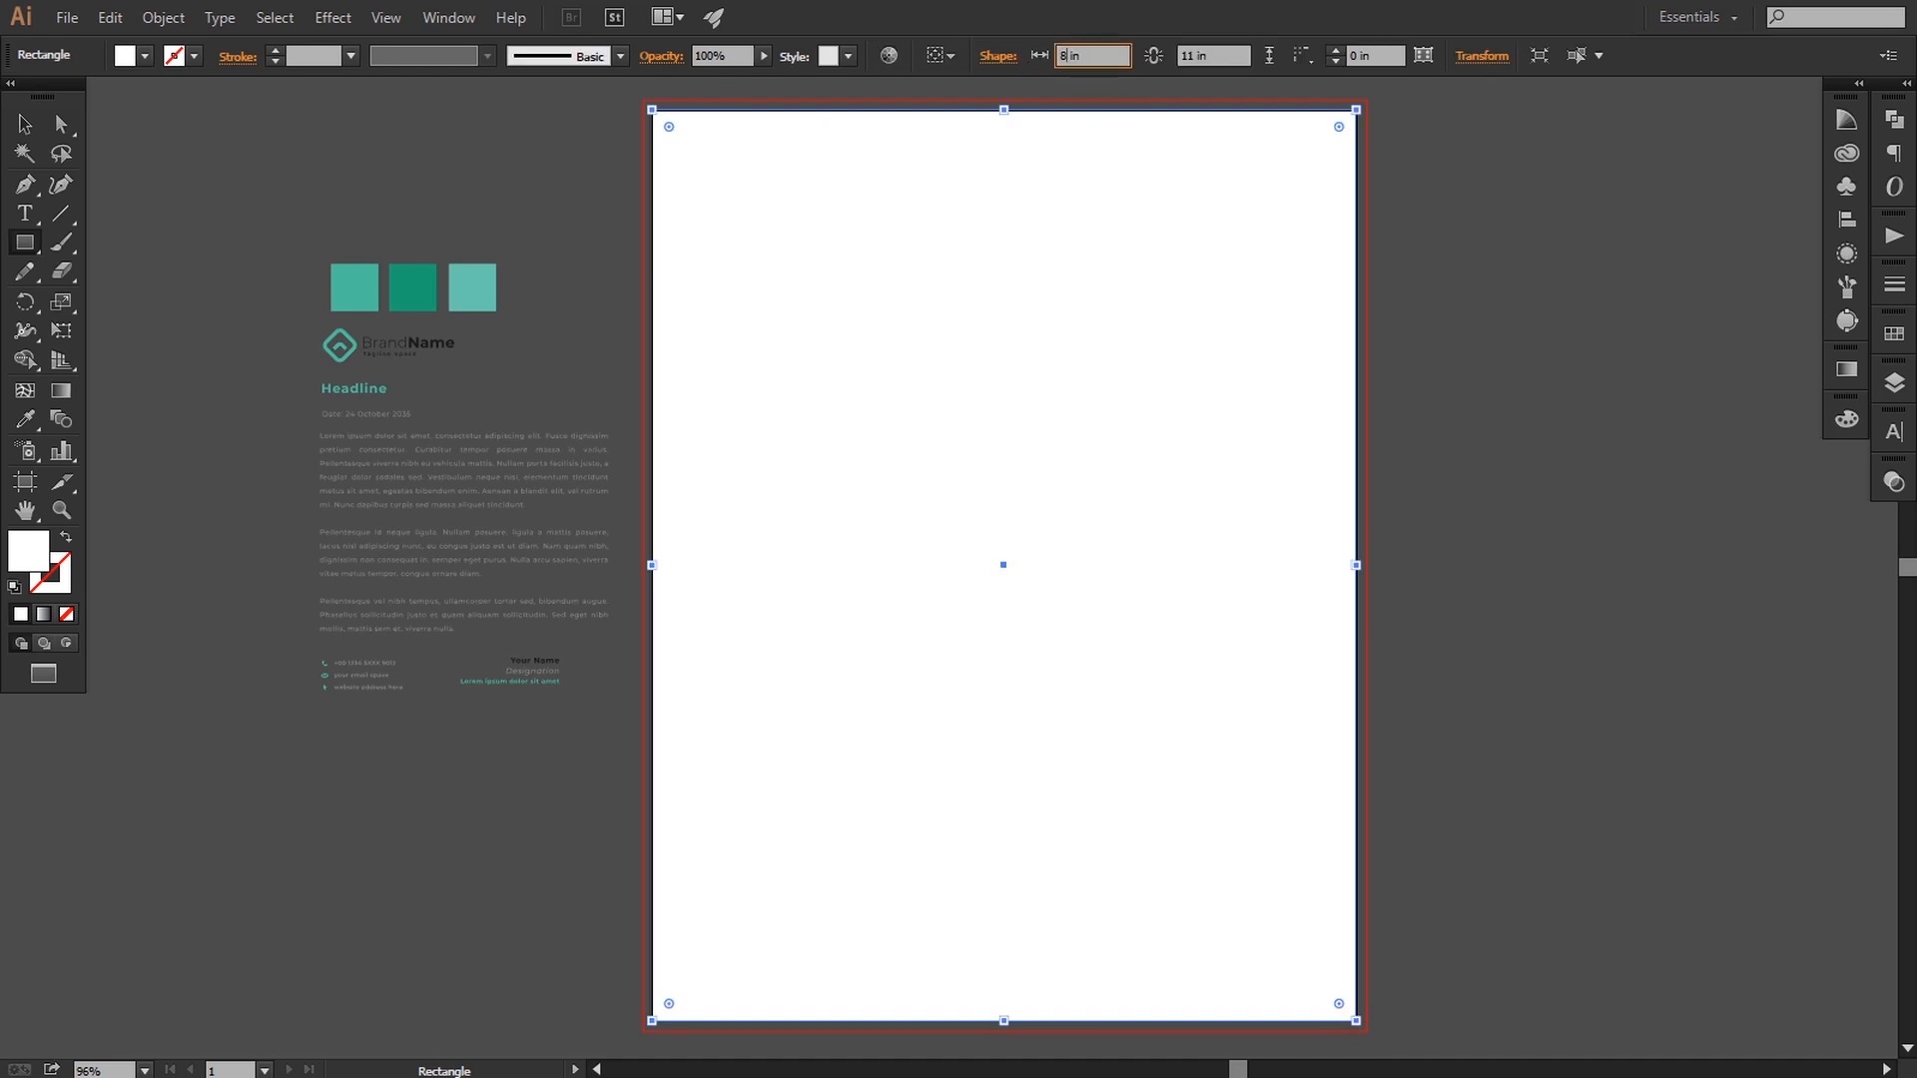
pyautogui.write('8.25')
pyautogui.press('Tab')
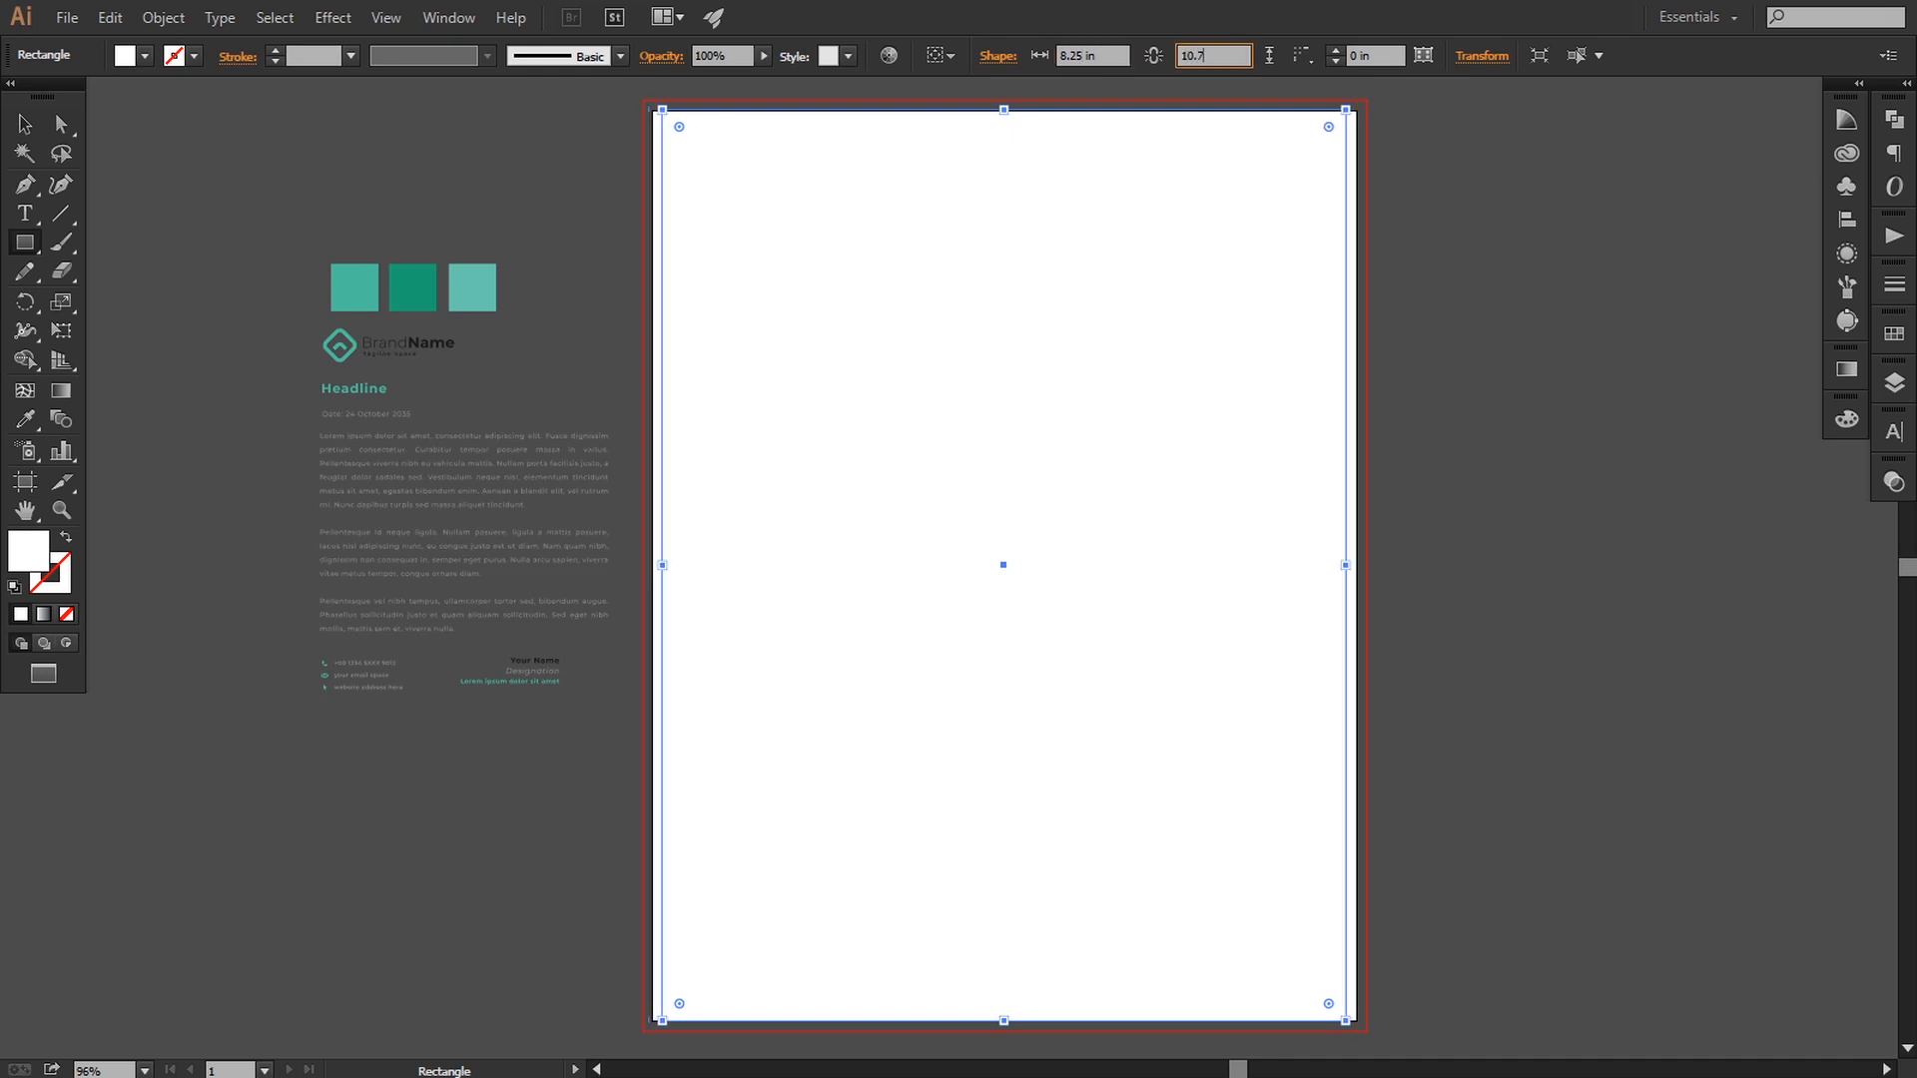
pyautogui.press('Return')
# - Convert the 8.25 × 10.75 in rectangle into margin guides and deselect it
pyautogui.rightClick(999, 376)
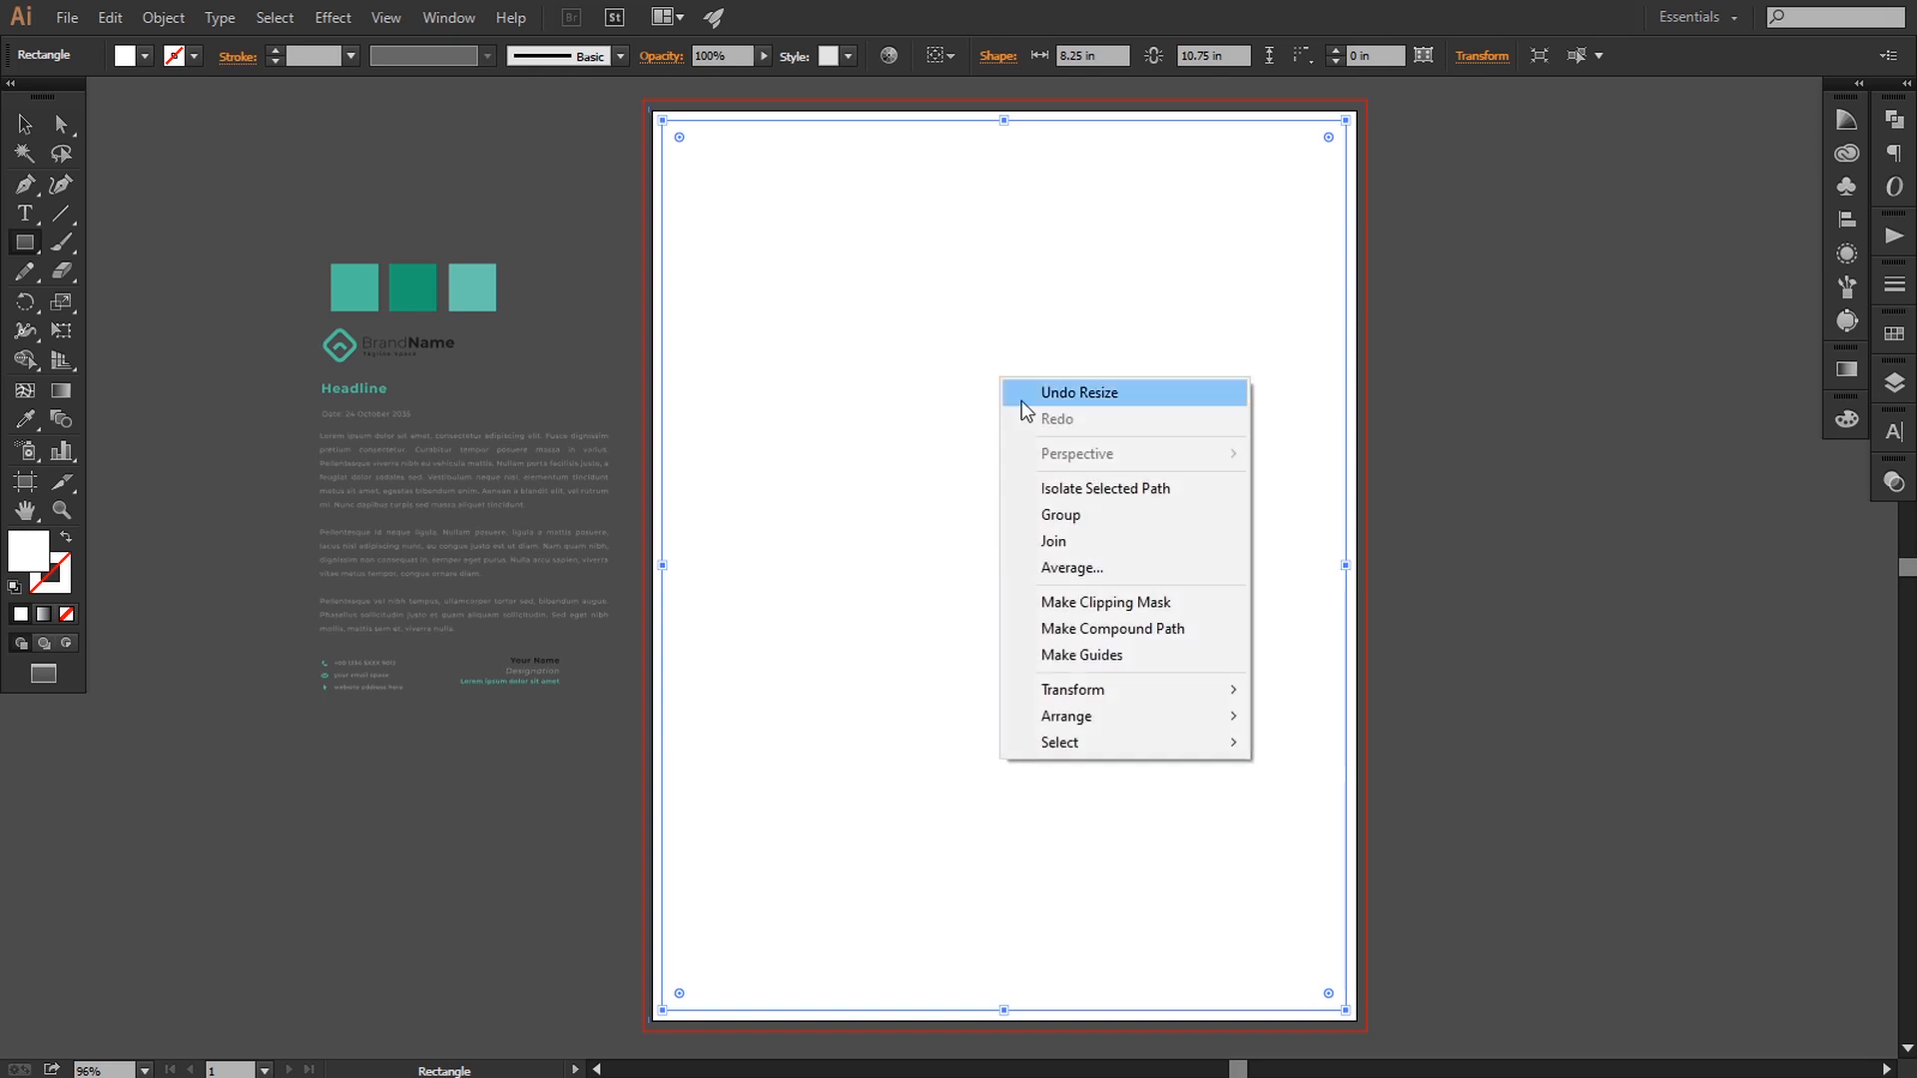
pyautogui.click(1069, 655)
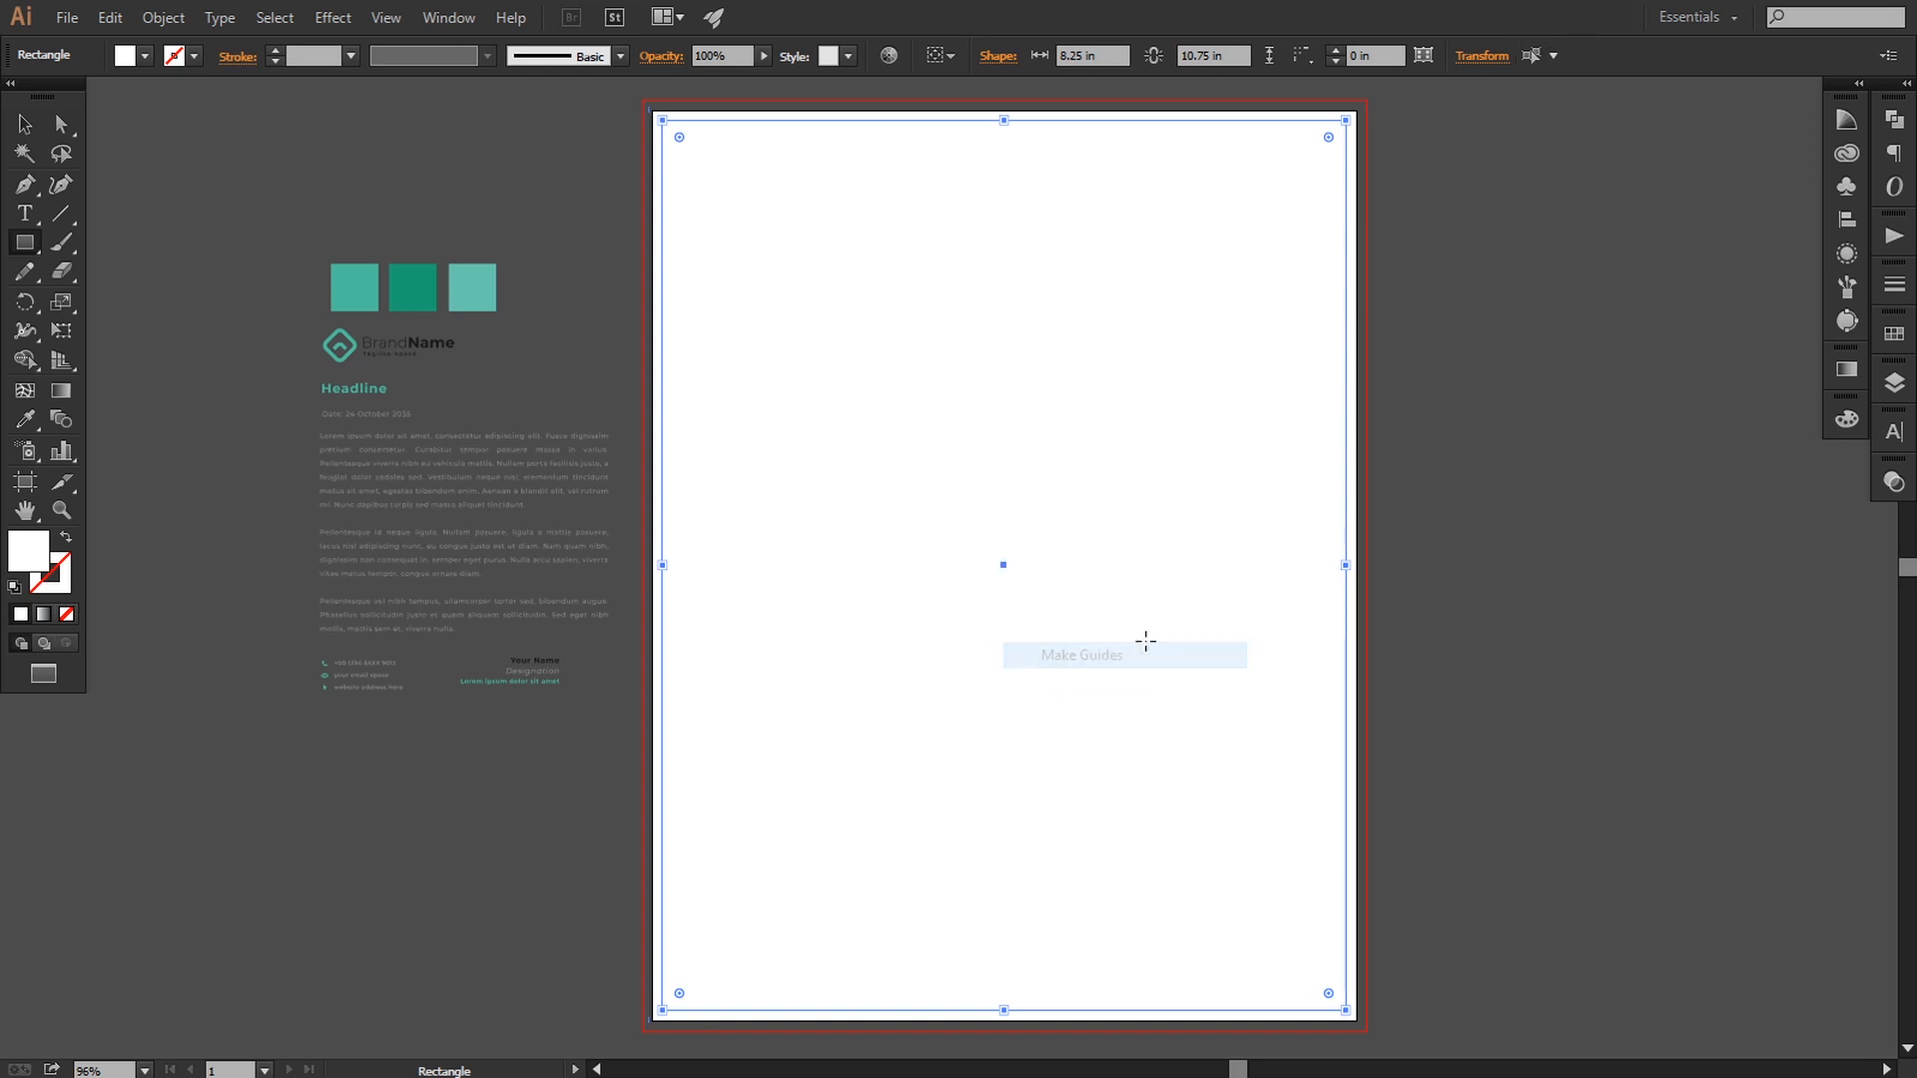
pyautogui.click(25, 124)
pyautogui.click(150, 140)
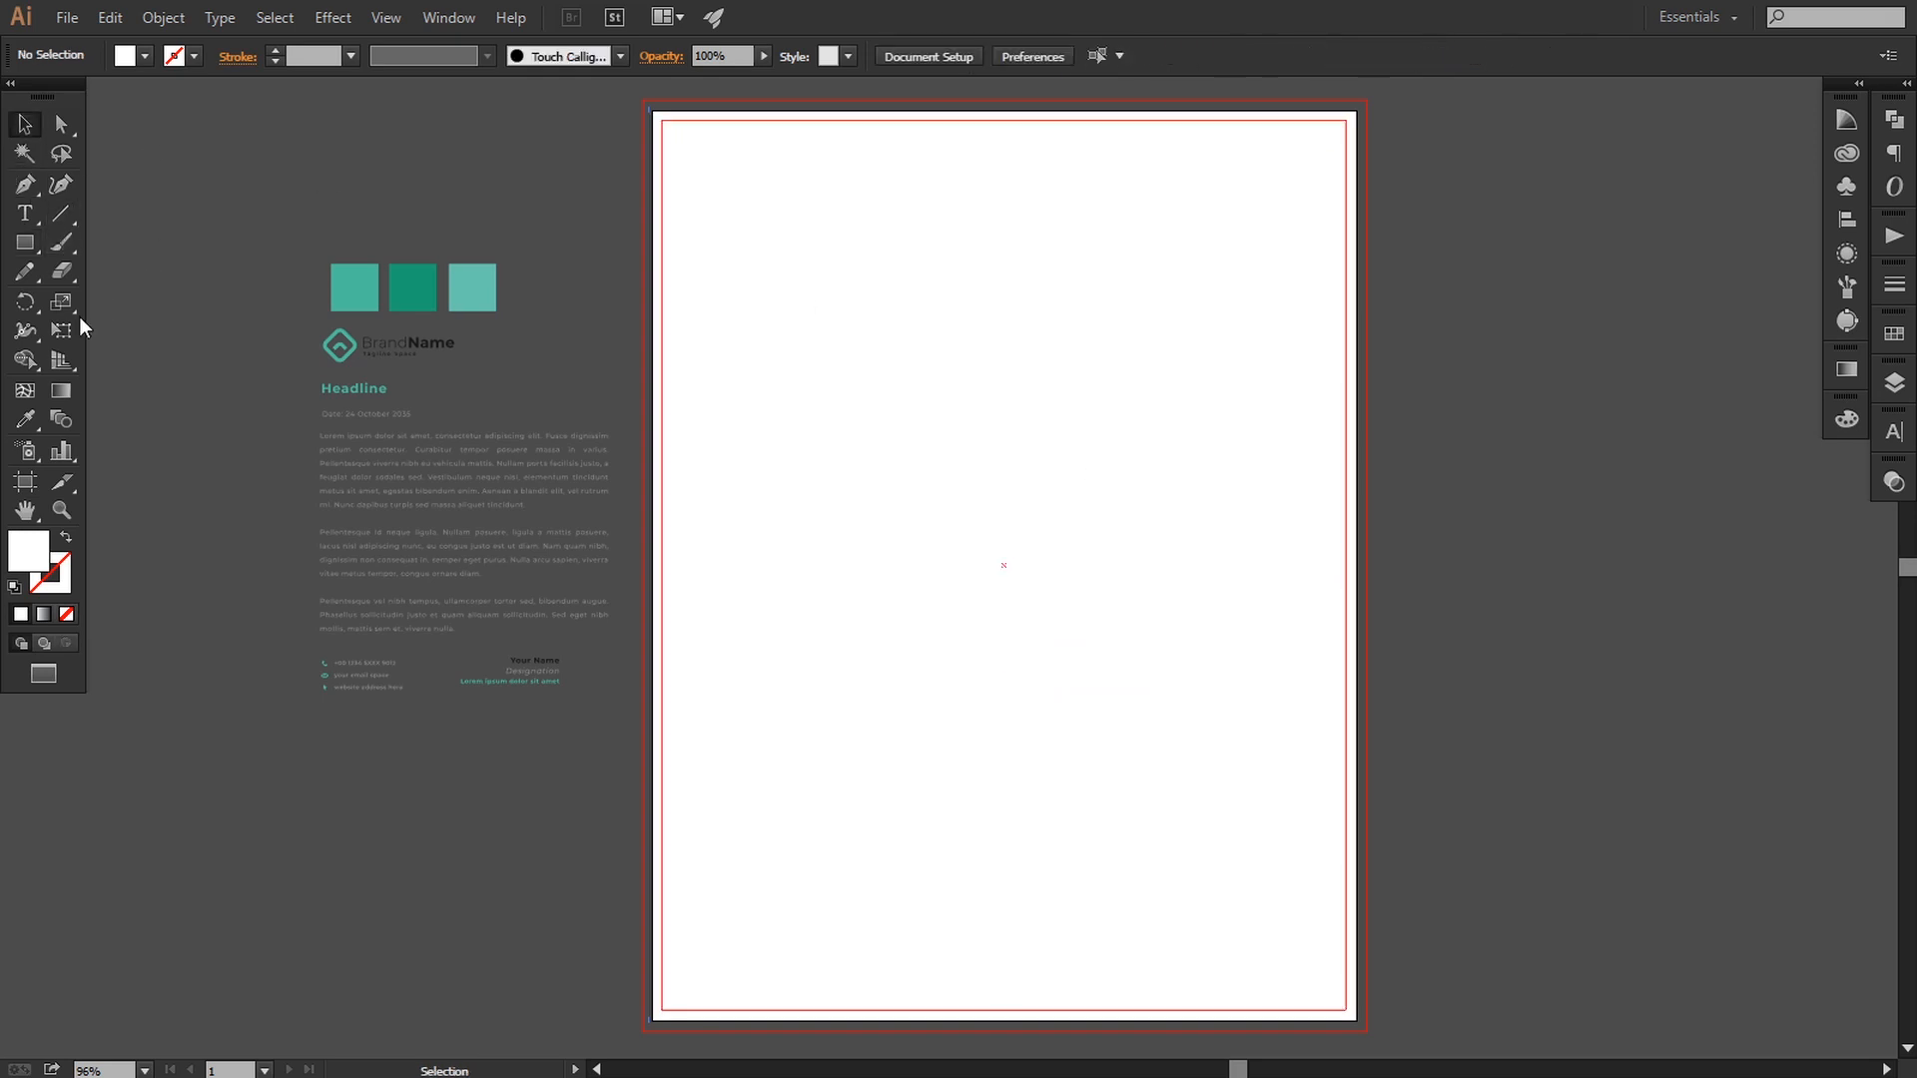
# - Draw a white background rectangle out to the bleed lines, about 8.75 in wide by 11.24 in high
pyautogui.click(25, 243)
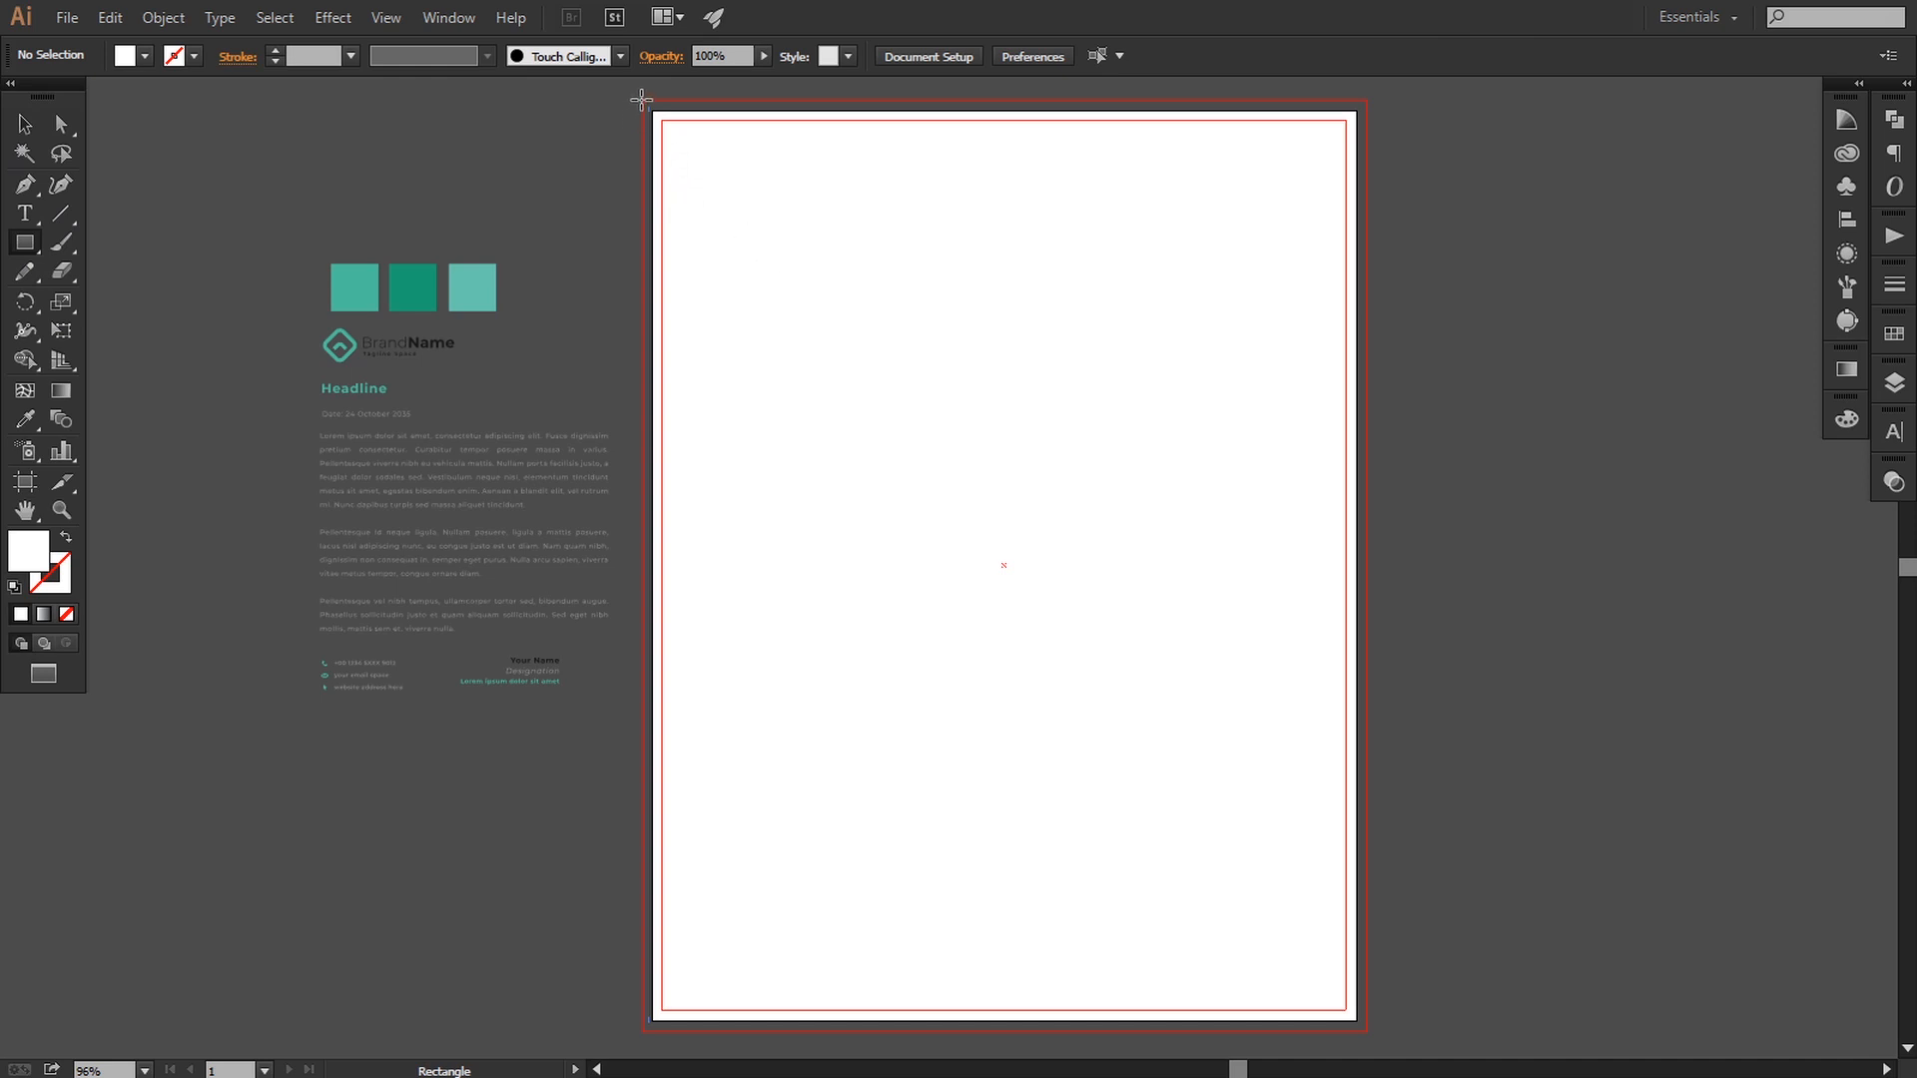
pyautogui.moveTo(641, 99); pyautogui.dragTo(1366, 1030)
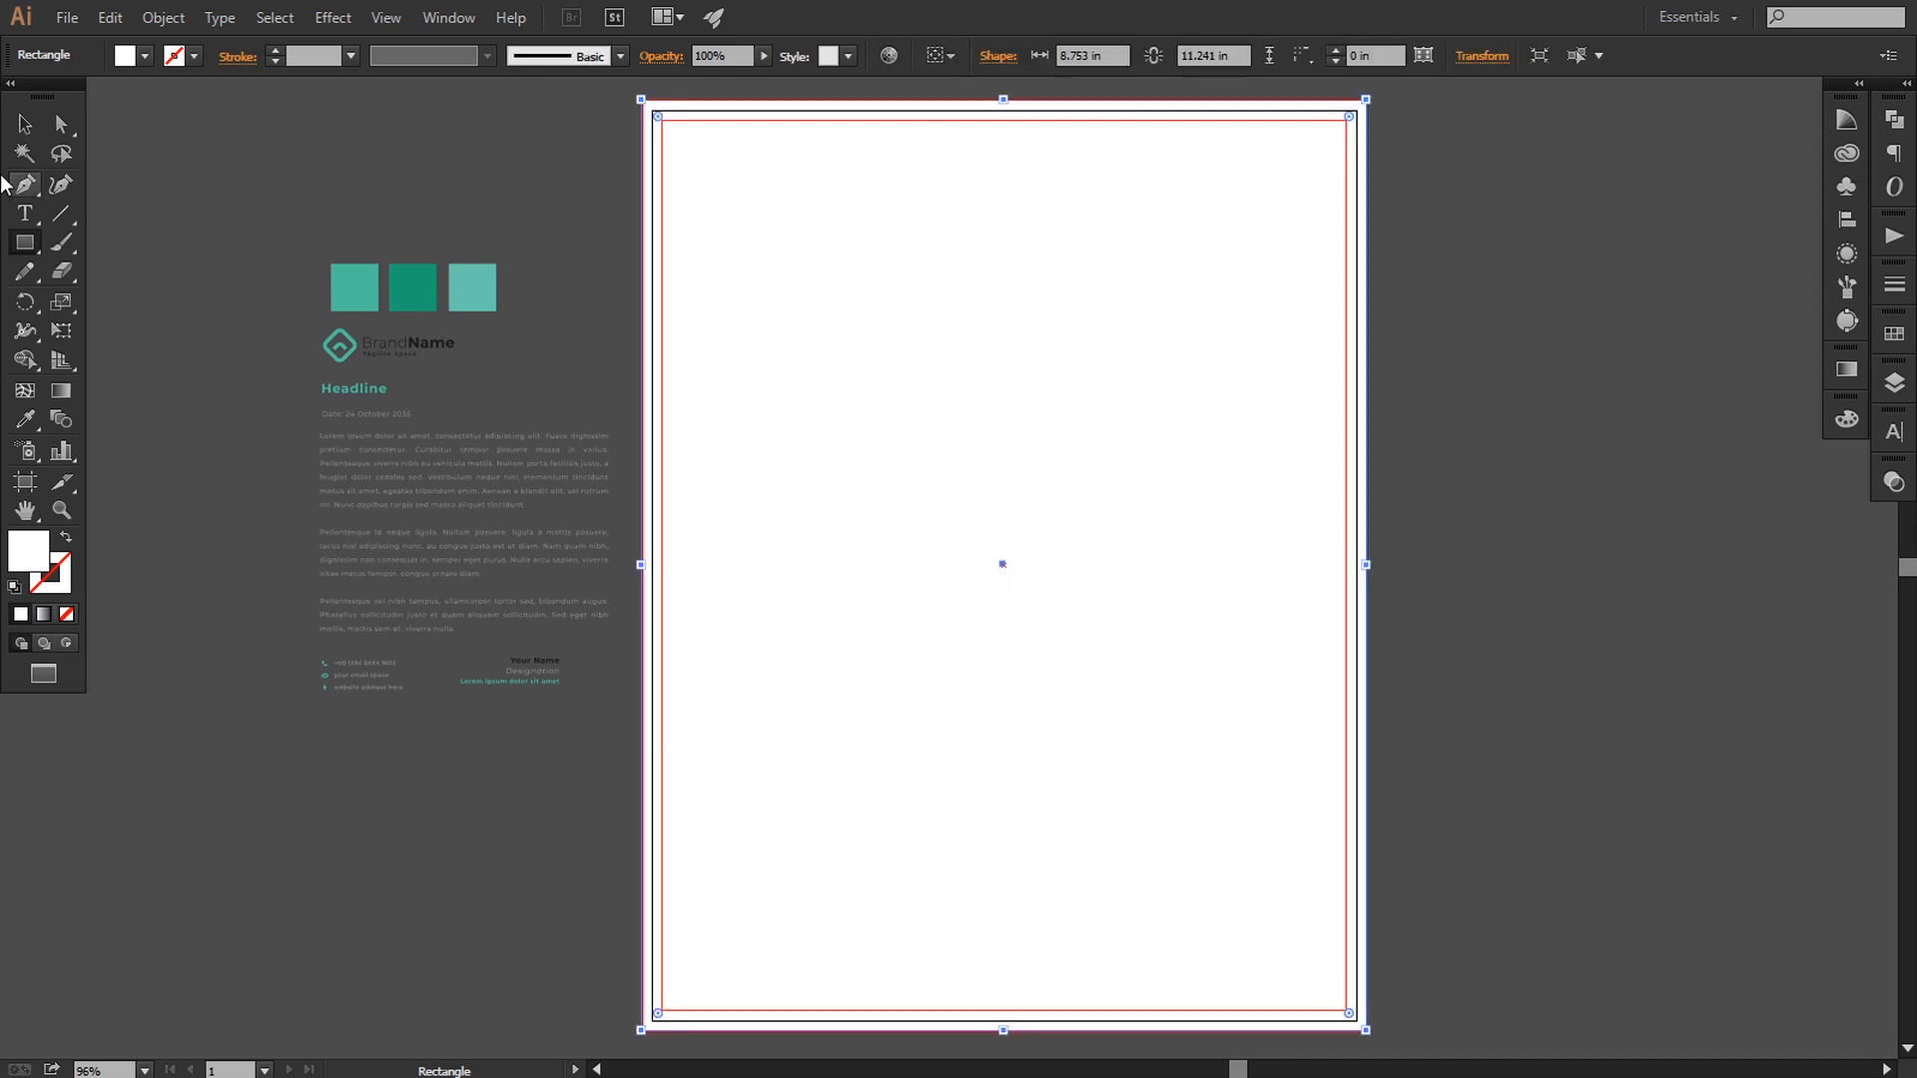
pyautogui.click(25, 124)
# - Align the background rectangle's left edge exactly with the left bleed line
pyautogui.press('space')
pyautogui.moveTo(811, 575); pyautogui.dragTo(1023, 547)
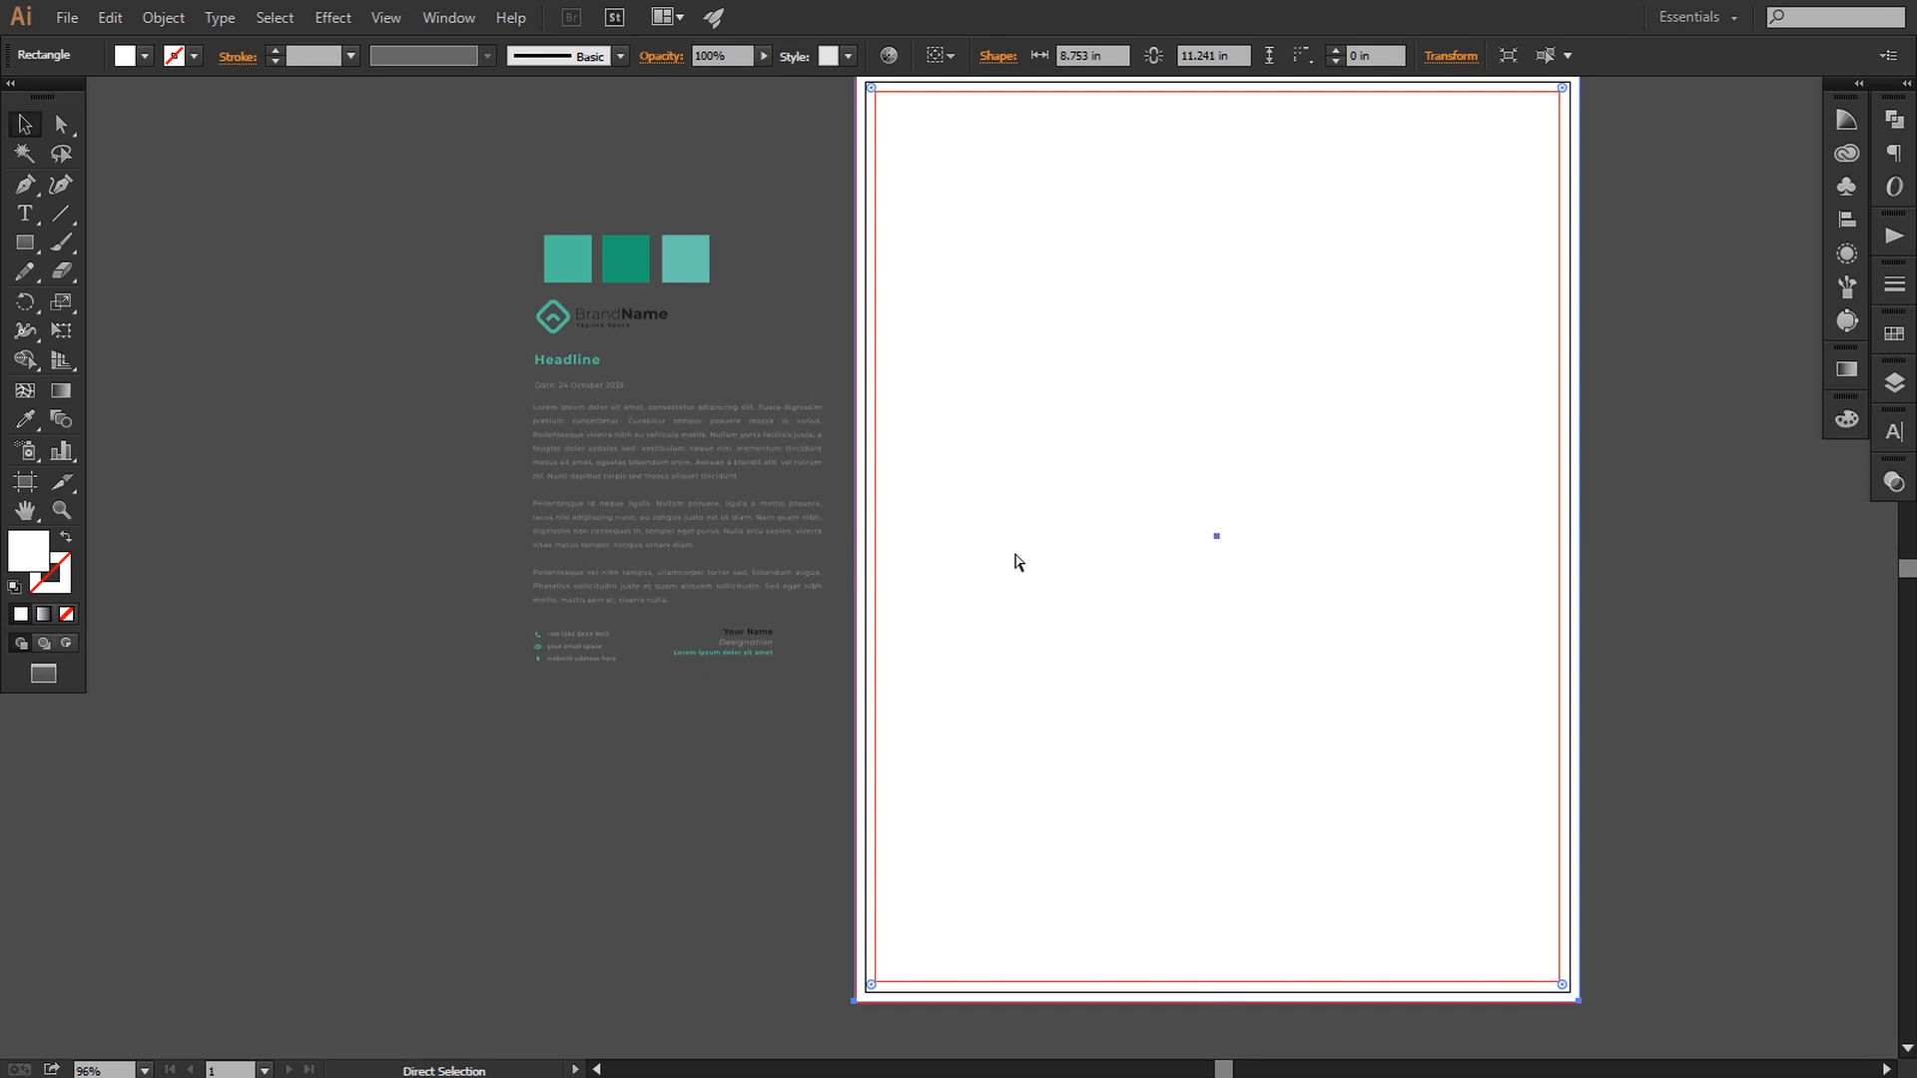
pyautogui.hotkey('ctrl', '+')
pyautogui.hotkey('ctrl', '+')
pyautogui.hotkey('ctrl', '+')
pyautogui.hotkey('ctrl', '+')
pyautogui.hotkey('ctrl', '+')
pyautogui.hotkey('ctrl', '+')
pyautogui.press('space')
pyautogui.moveTo(548, 393); pyautogui.dragTo(872, 581)
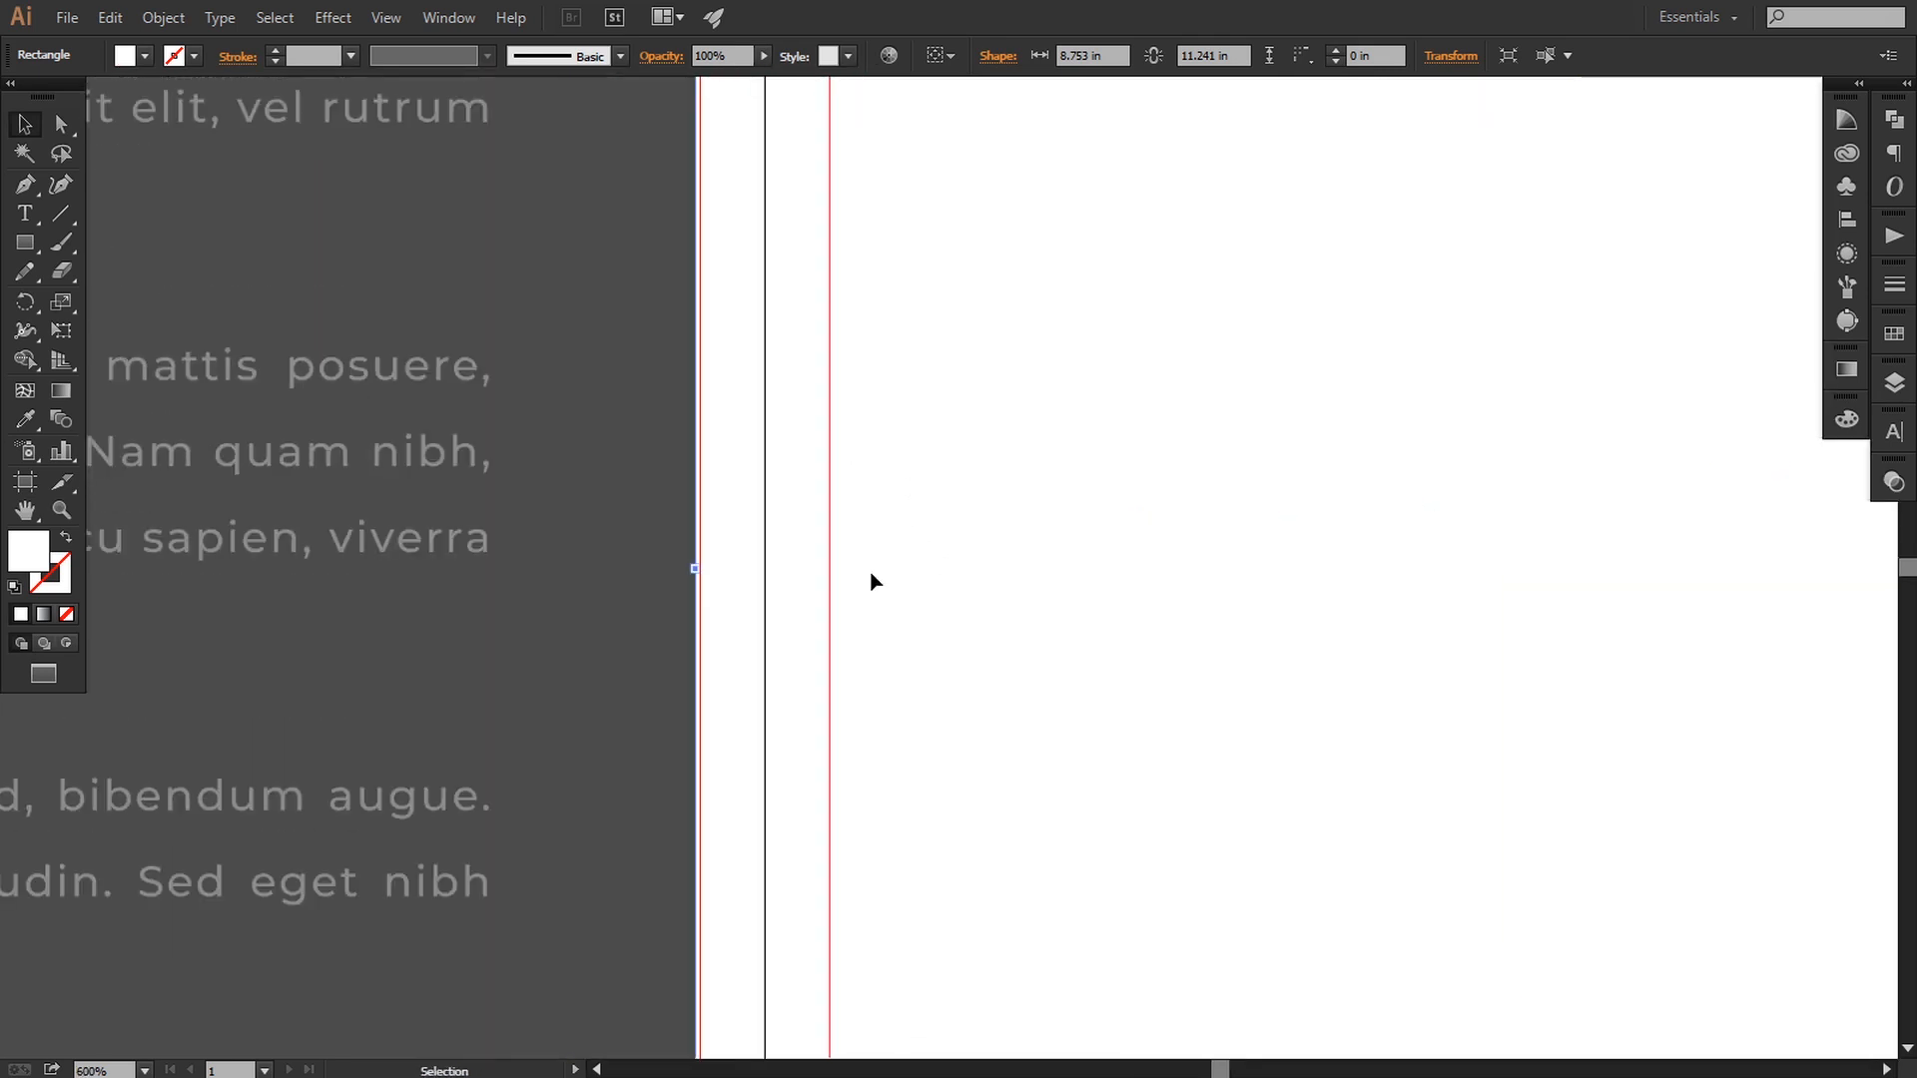
pyautogui.hotkey('ctrl', '+')
pyautogui.hotkey('ctrl', '+')
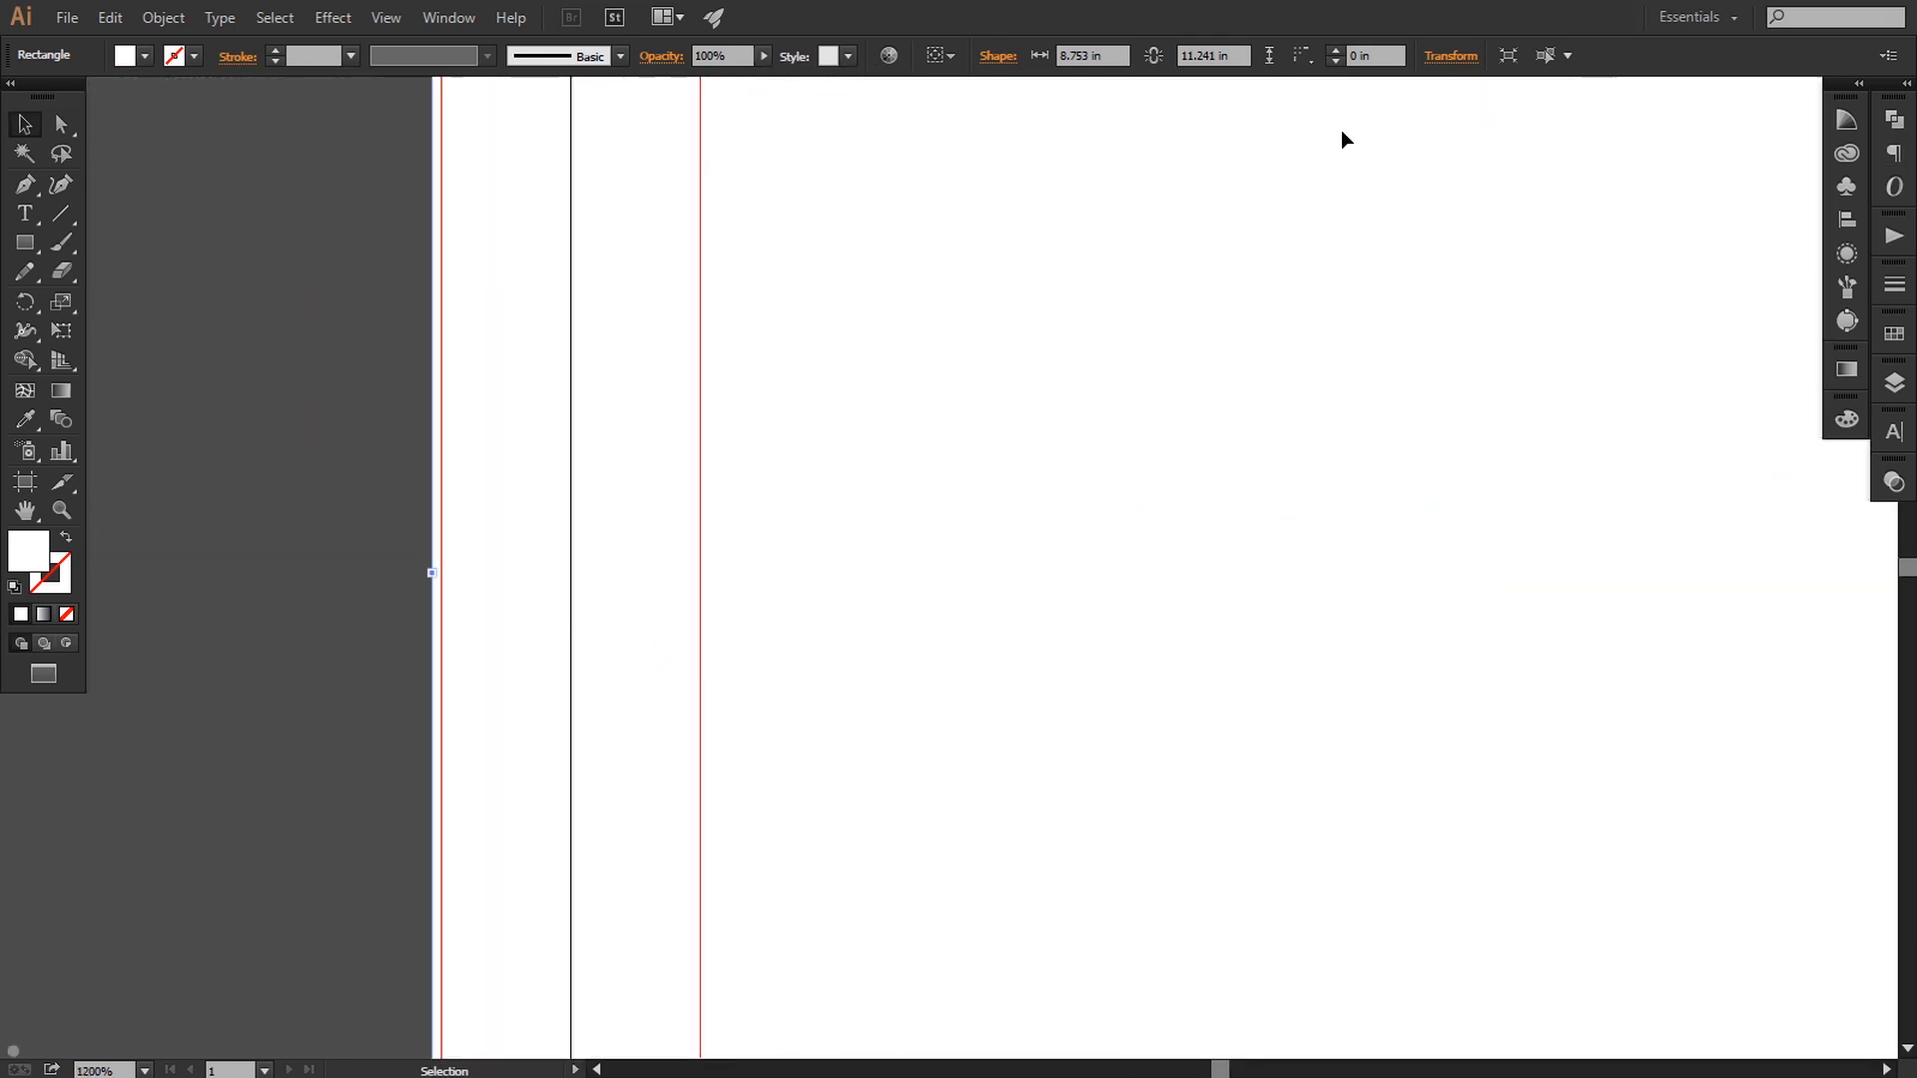
pyautogui.moveTo(433, 577); pyautogui.dragTo(442, 592)
# - Extend the background rectangle's bottom edge to meet the lower bleed line
pyautogui.moveTo(716, 706); pyautogui.dragTo(611, 270)
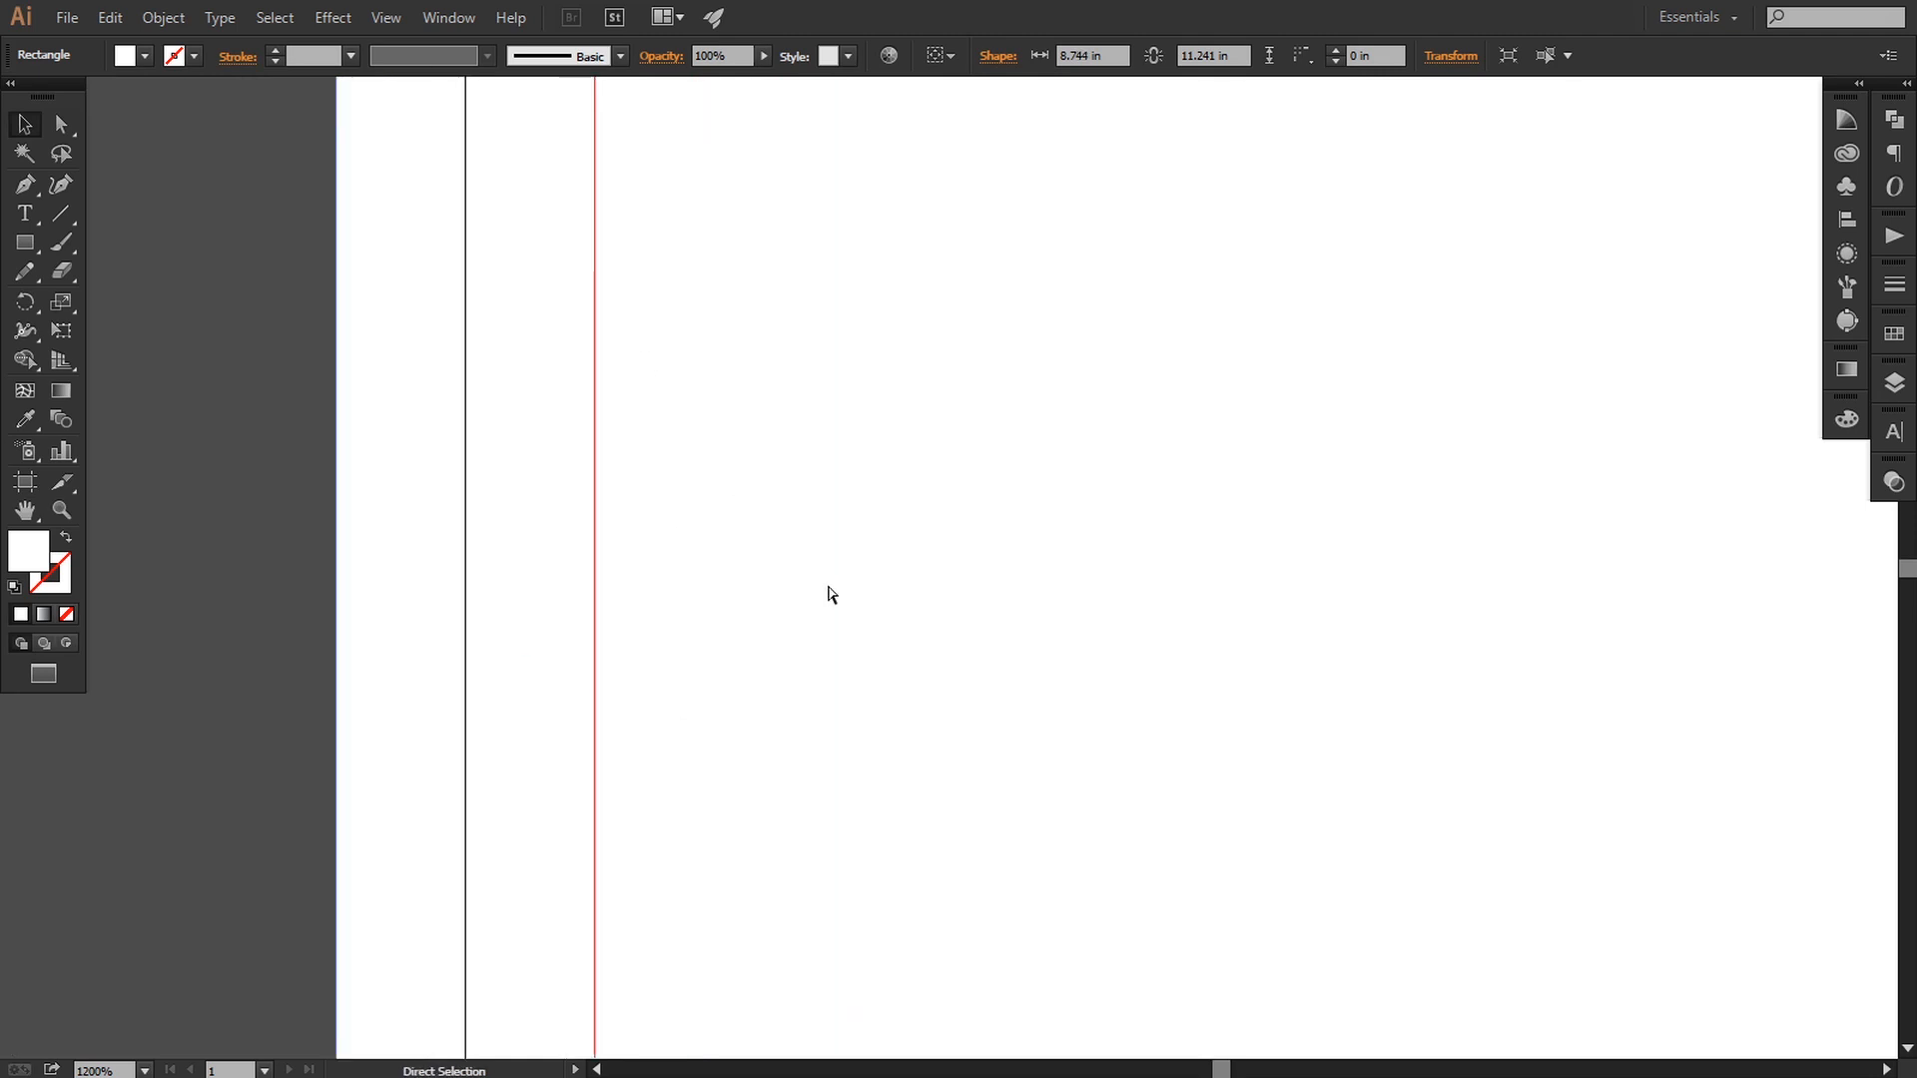
pyautogui.hotkey('ctrl', '-')
pyautogui.hotkey('ctrl', '-')
pyautogui.hotkey('ctrl', '-')
pyautogui.hotkey('ctrl', '-')
pyautogui.hotkey('ctrl', '-')
pyautogui.moveTo(938, 432); pyautogui.dragTo(712, 247)
pyautogui.moveTo(1286, 989); pyautogui.dragTo(864, 467)
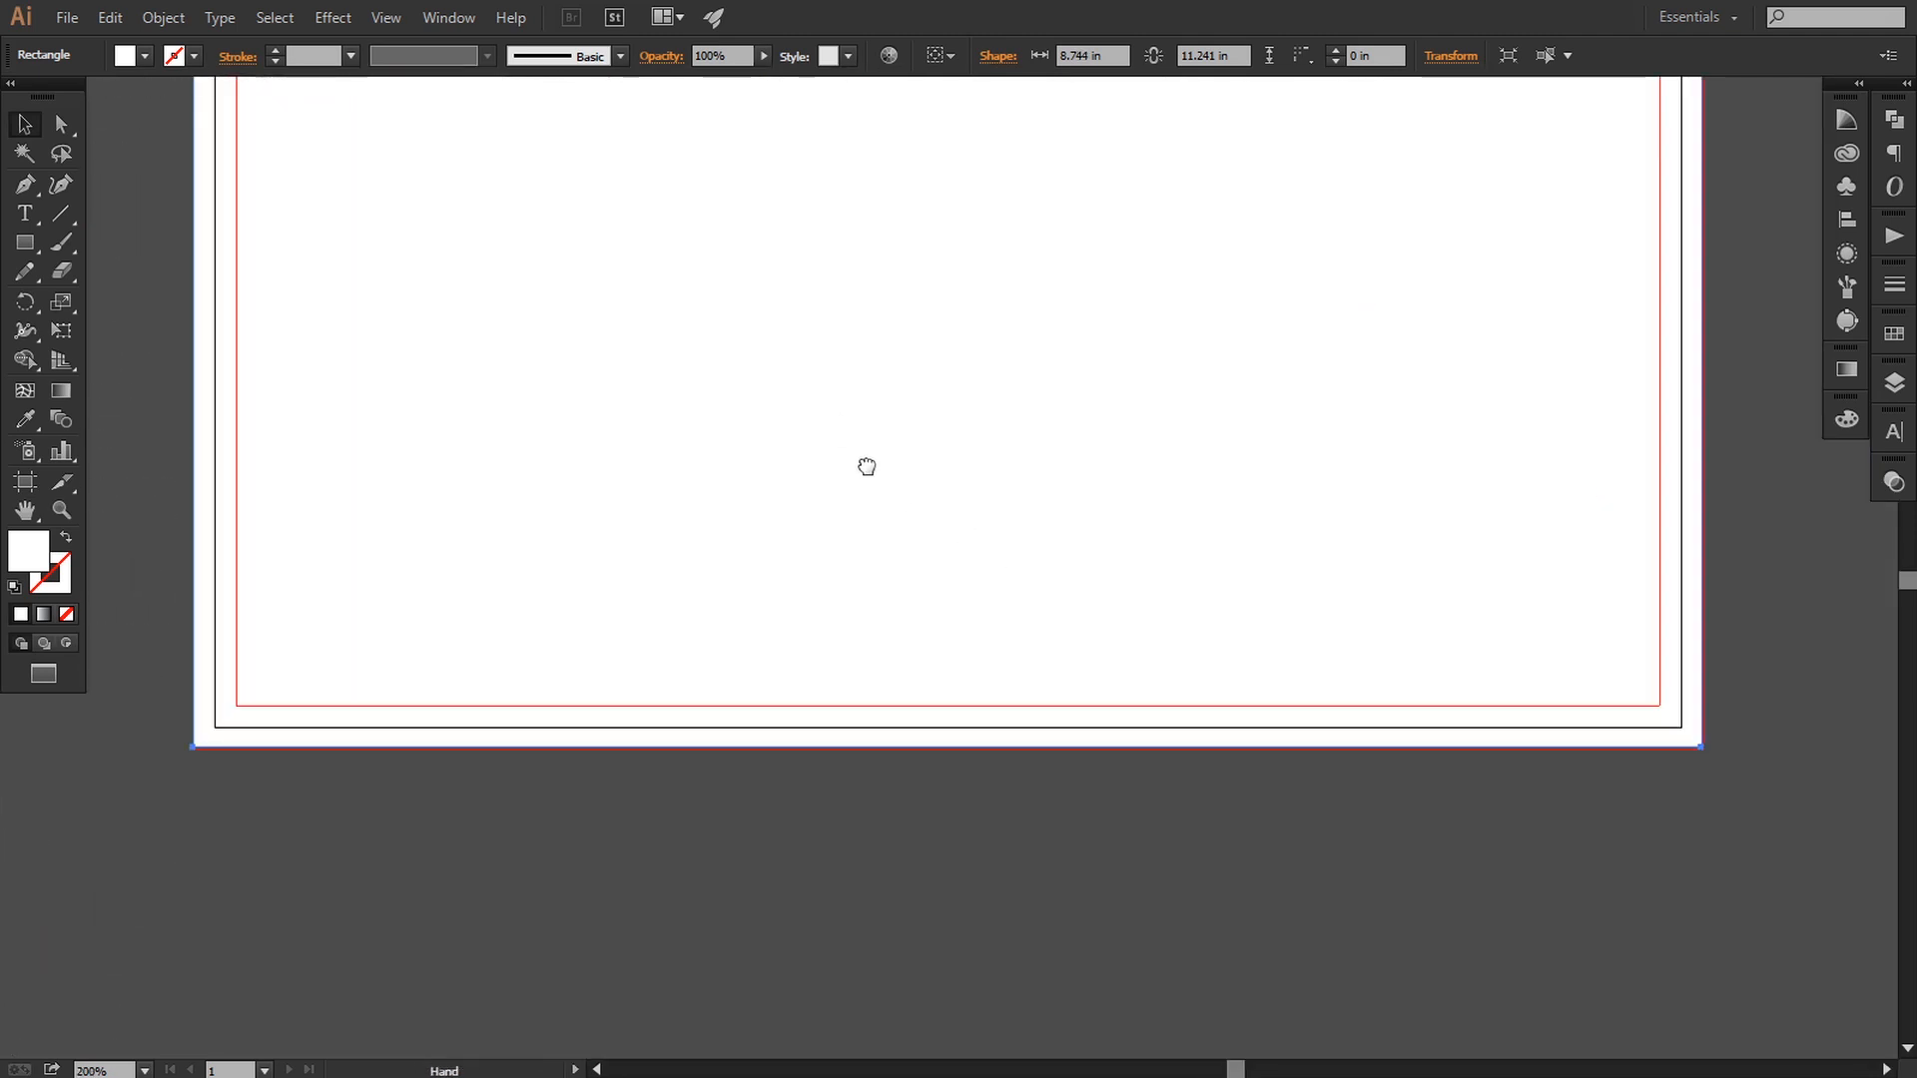
pyautogui.moveTo(1030, 668); pyautogui.dragTo(980, 445)
pyautogui.hotkey('ctrl', '+')
pyautogui.hotkey('ctrl', '+')
pyautogui.hotkey('ctrl', '+')
pyautogui.hotkey('ctrl', '+')
pyautogui.hotkey('ctrl', '+')
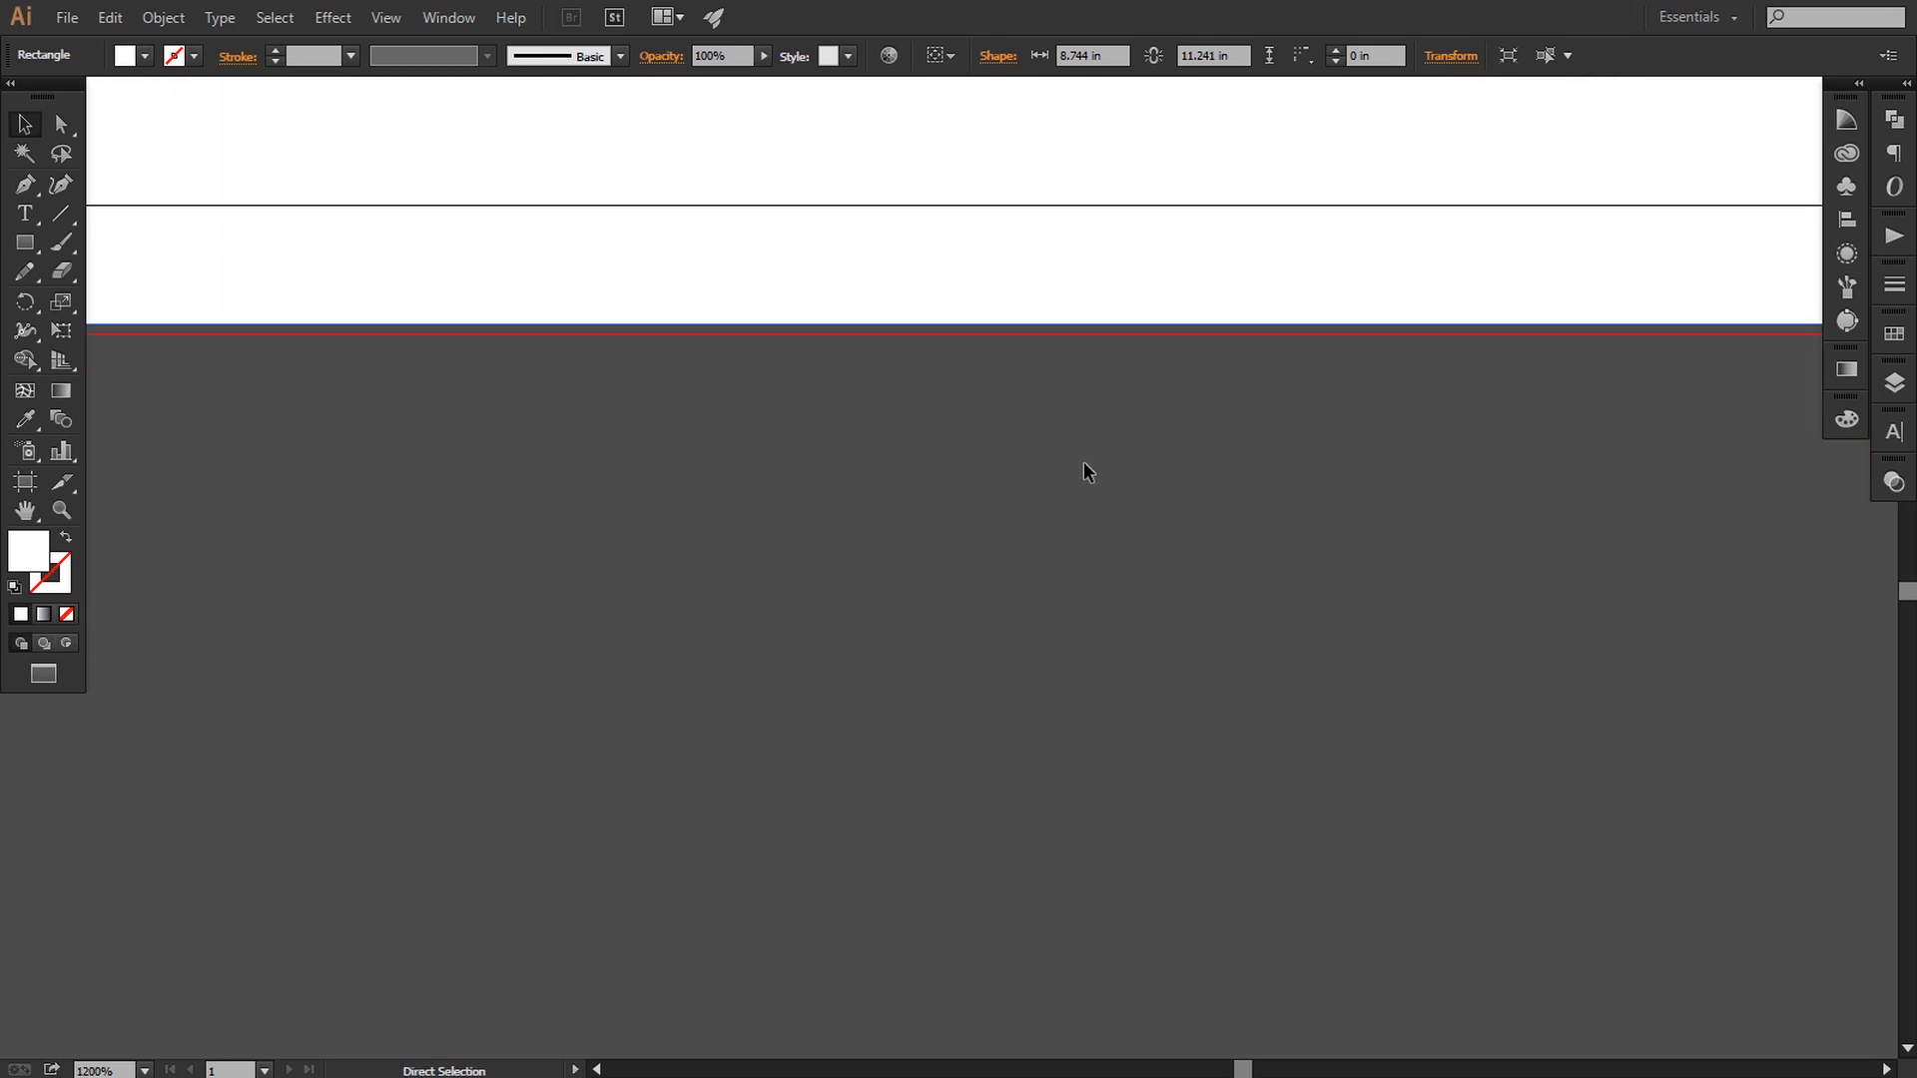
pyautogui.moveTo(627, 326); pyautogui.dragTo(624, 336)
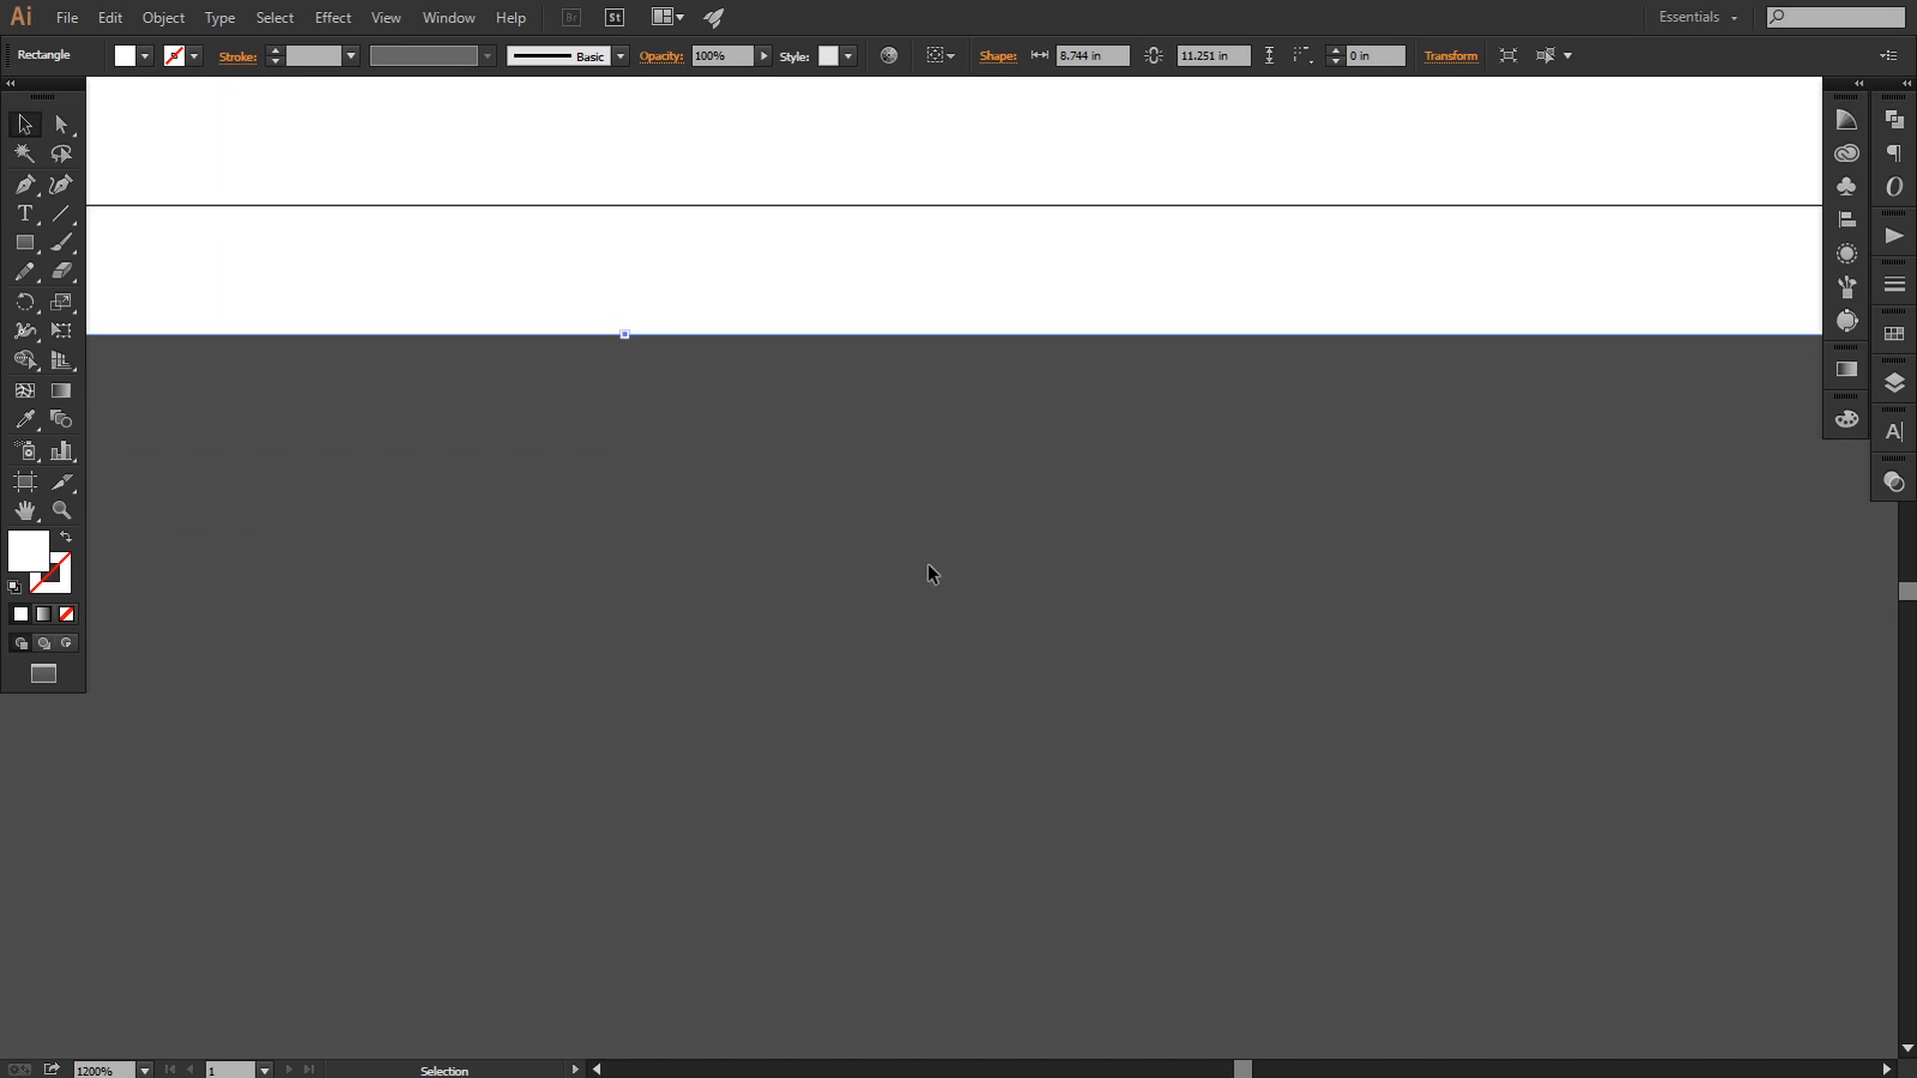
# - Extend the background rectangle's right edge to the right bleed line, for a width of 8.75 in
pyautogui.hotkey('ctrl', '-')
pyautogui.hotkey('ctrl', '-')
pyautogui.hotkey('ctrl', '-')
pyautogui.hotkey('ctrl', '-')
pyautogui.hotkey('ctrl', '-')
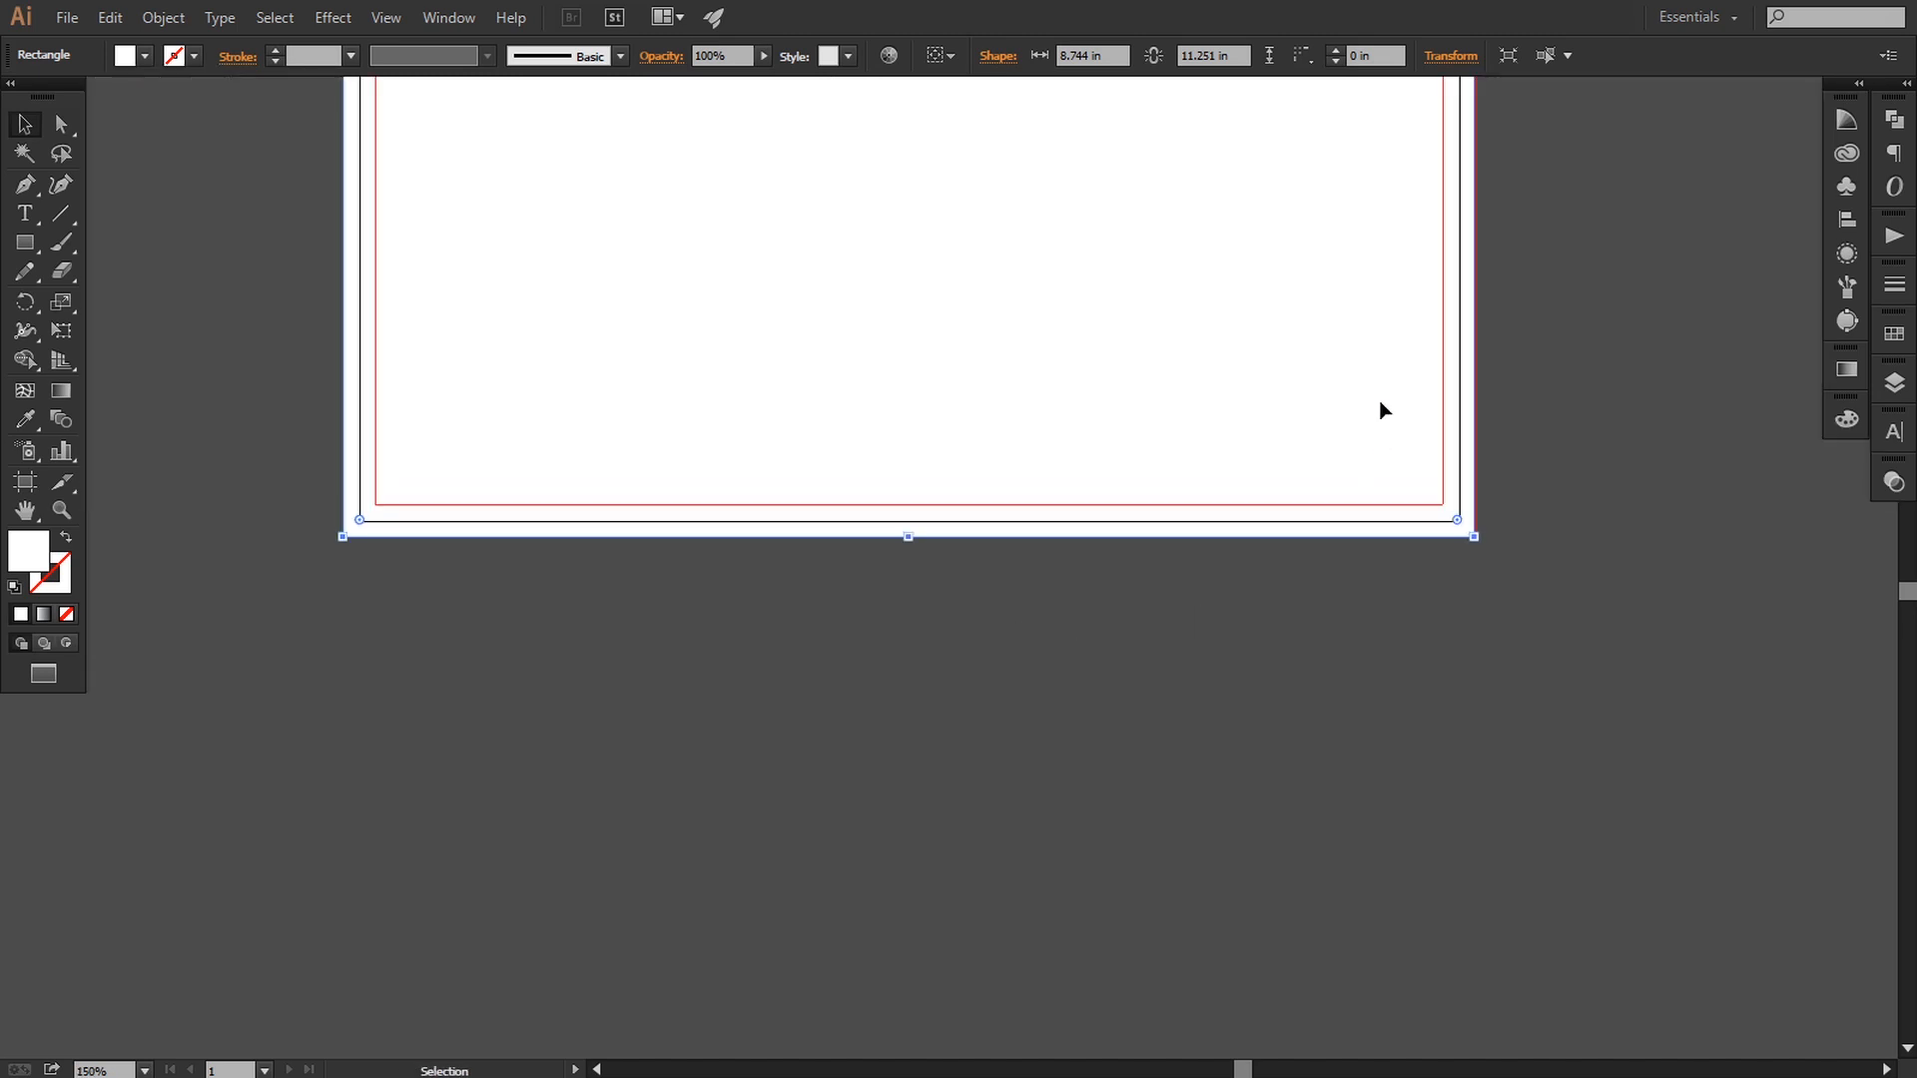
pyautogui.moveTo(1439, 318); pyautogui.dragTo(1040, 694)
pyautogui.moveTo(1068, 449); pyautogui.dragTo(1044, 799)
pyautogui.moveTo(952, 411); pyautogui.dragTo(965, 710)
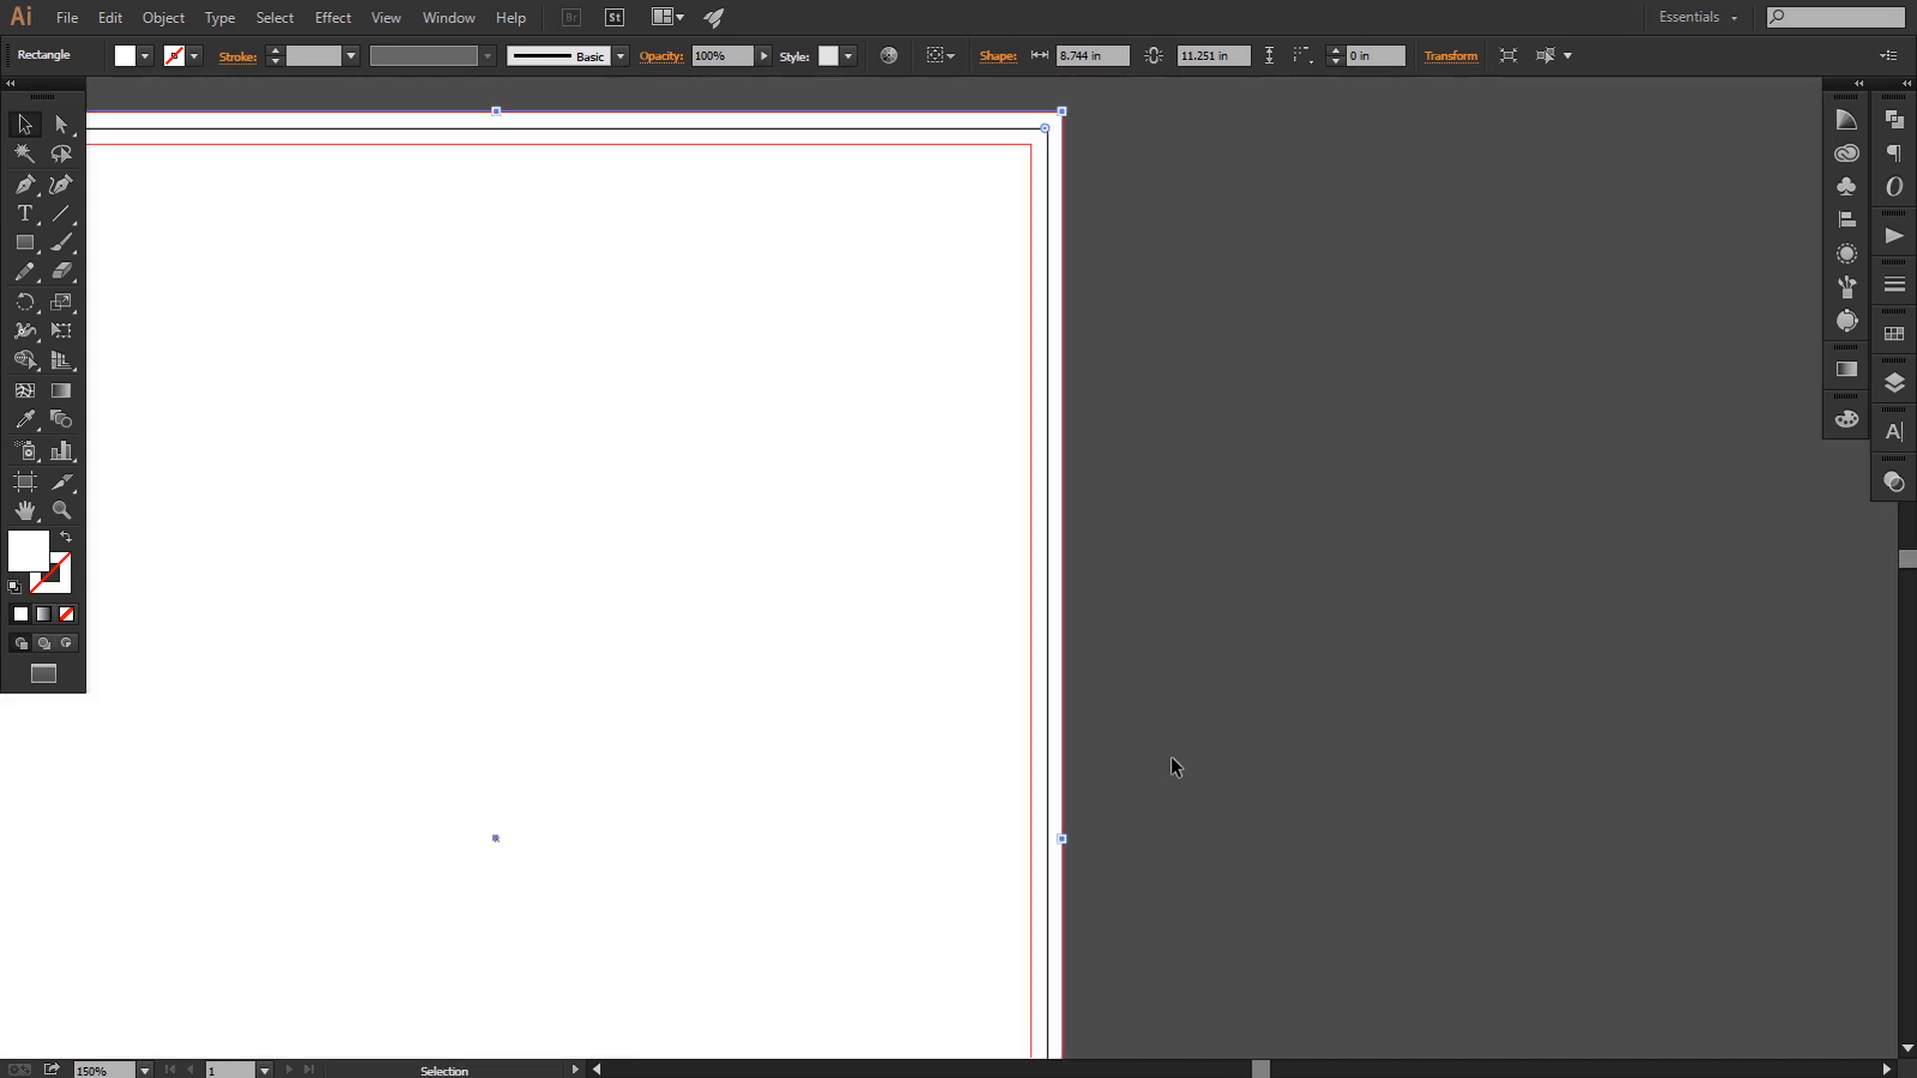
pyautogui.hotkey('ctrl', '+')
pyautogui.hotkey('ctrl', '+')
pyautogui.hotkey('ctrl', '+')
pyautogui.hotkey('ctrl', '+')
pyautogui.moveTo(1044, 563); pyautogui.dragTo(851, 274)
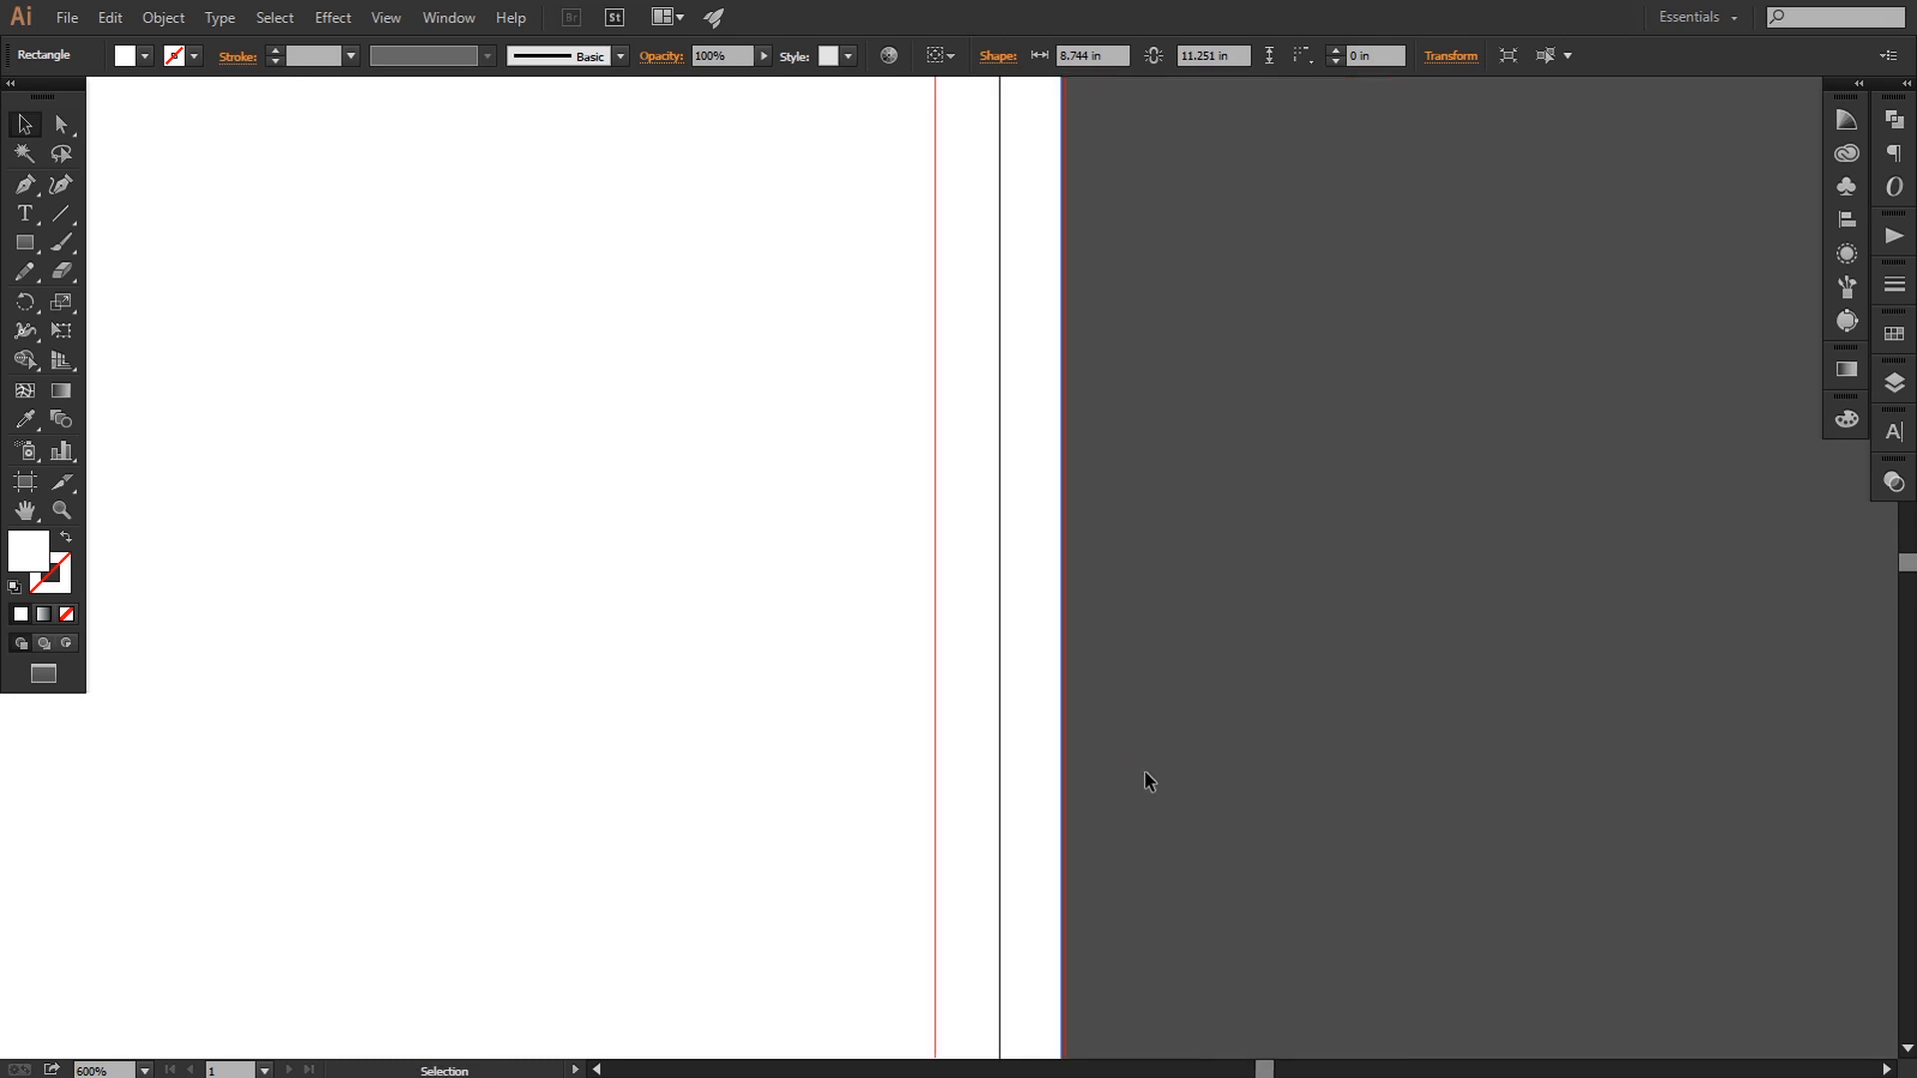
pyautogui.hotkey('ctrl', '+')
pyautogui.hotkey('ctrl', '+')
pyautogui.hotkey('ctrl', '+')
pyautogui.moveTo(1161, 800); pyautogui.dragTo(1039, 313)
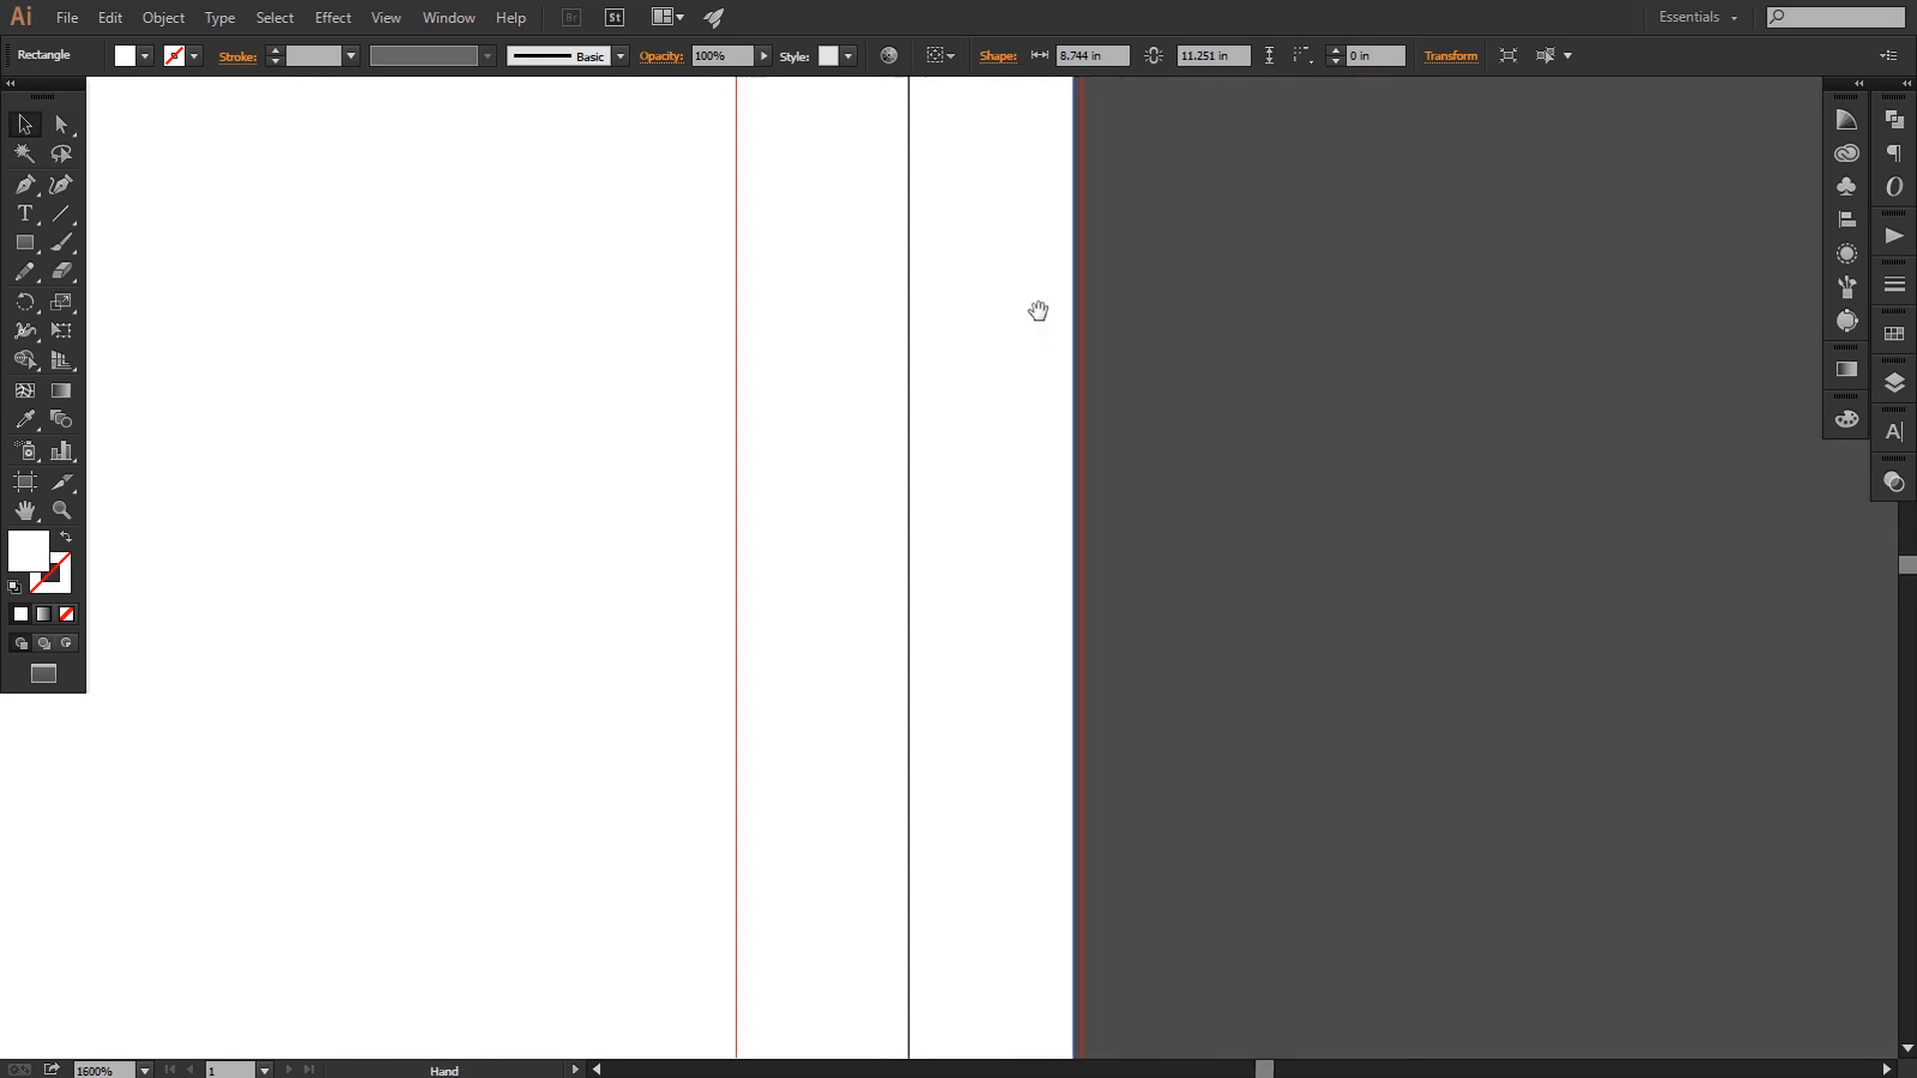
pyautogui.hotkey('ctrl', '-')
pyautogui.hotkey('ctrl', '-')
pyautogui.hotkey('ctrl', '-')
pyautogui.hotkey('ctrl', '-')
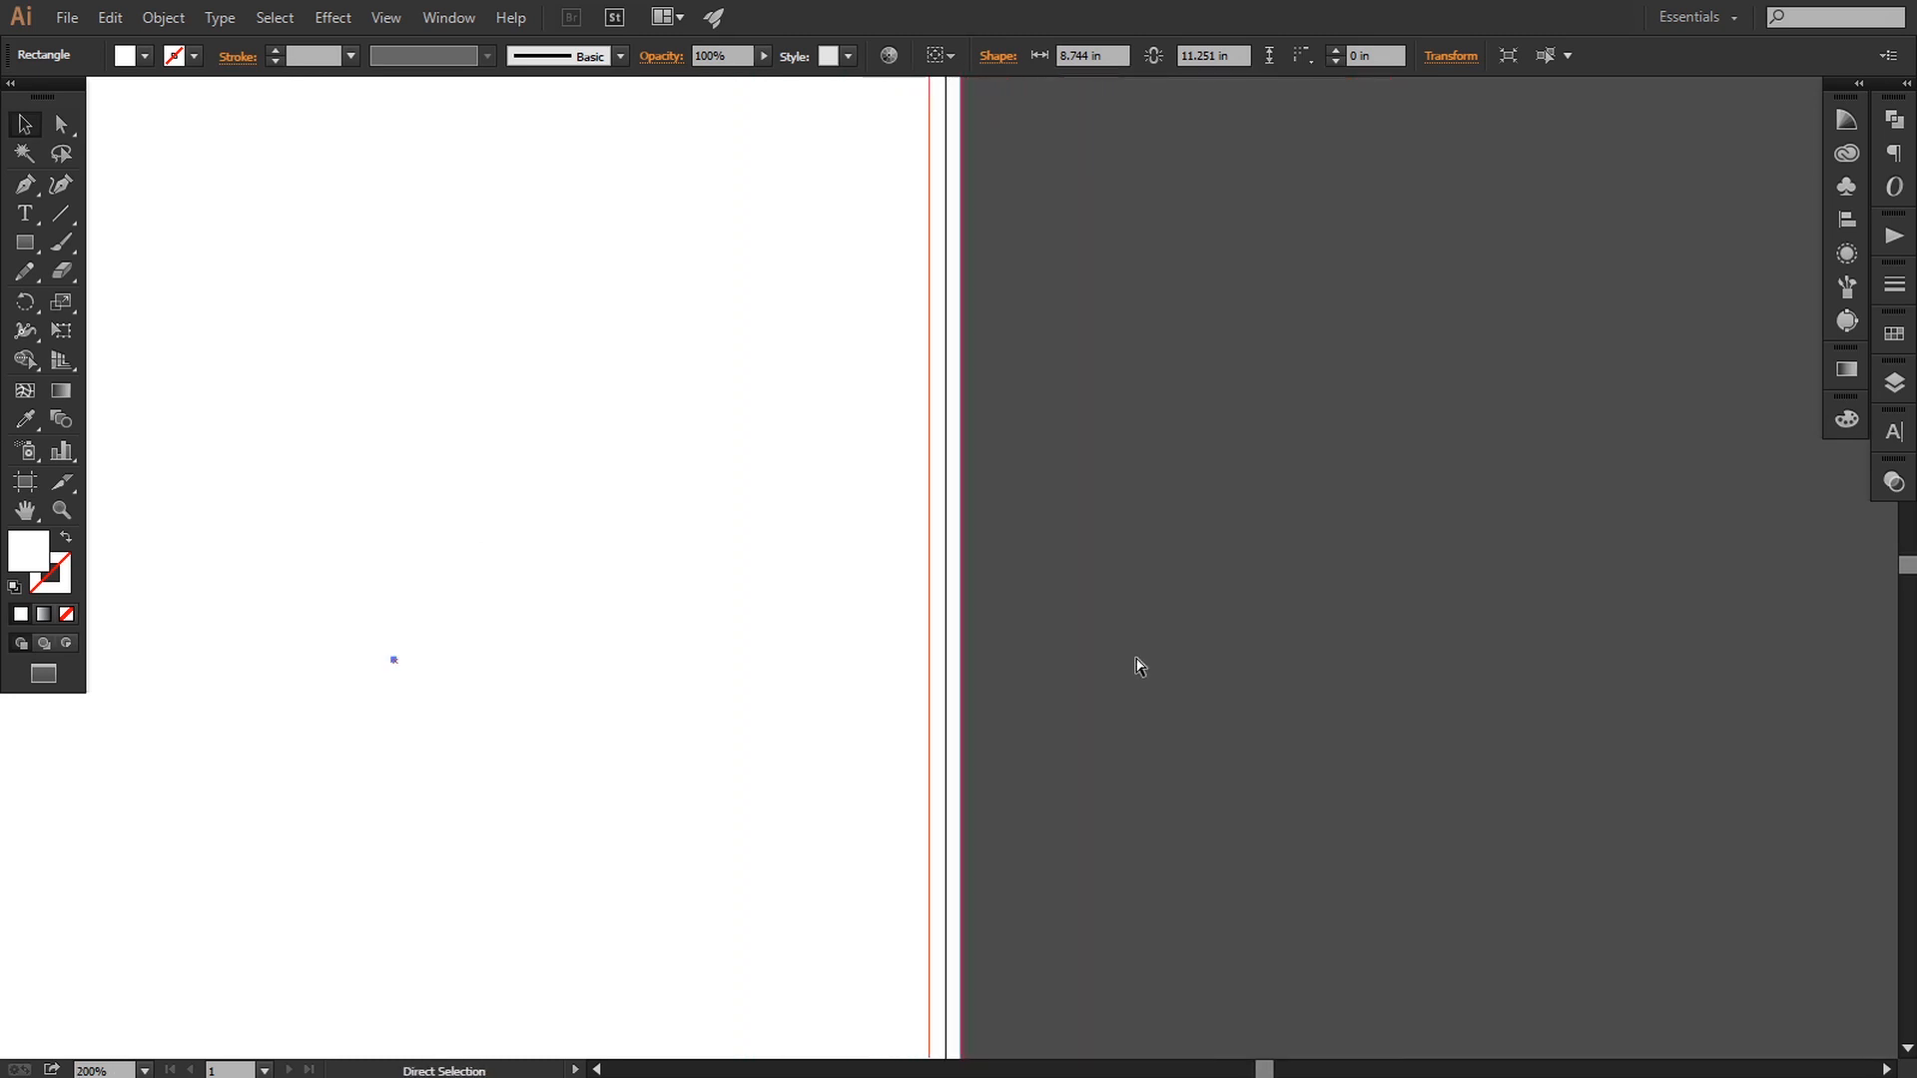
pyautogui.hotkey('ctrl', '+')
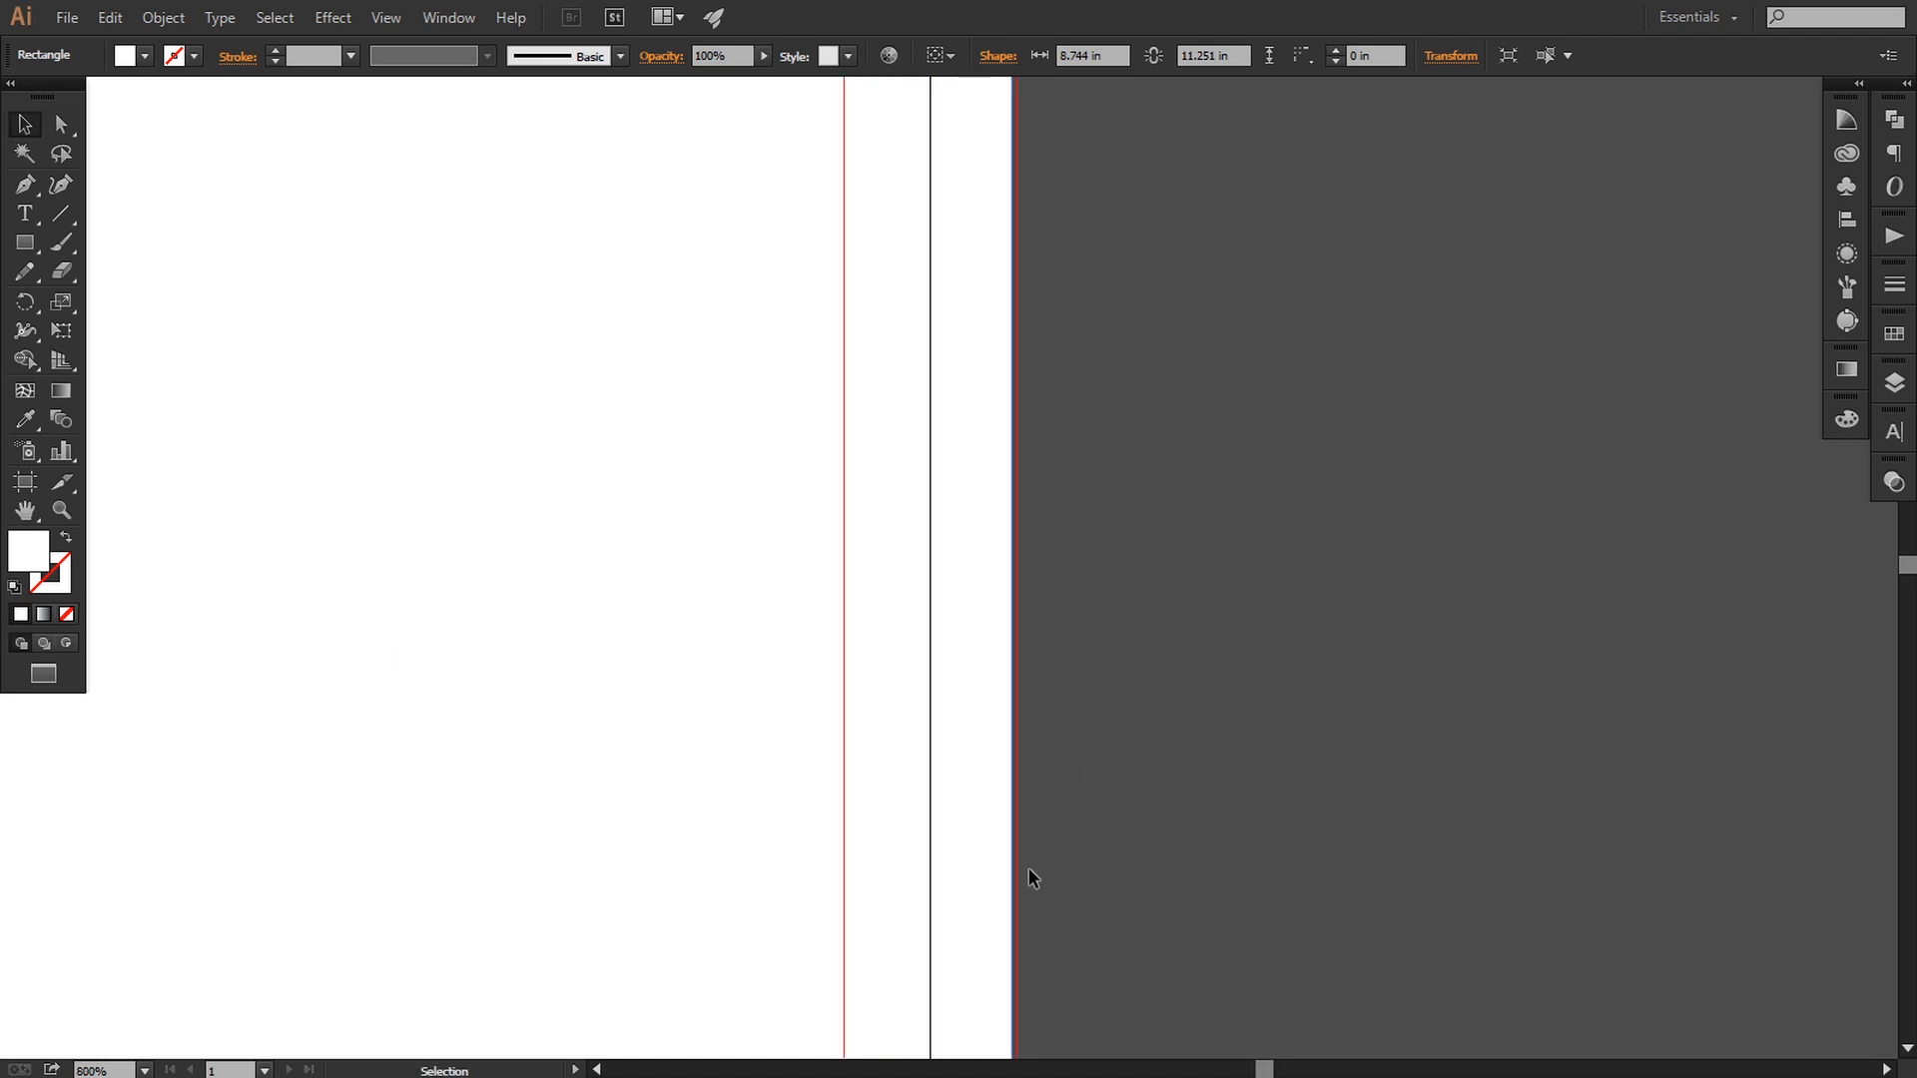
pyautogui.moveTo(1029, 867); pyautogui.dragTo(1087, 399)
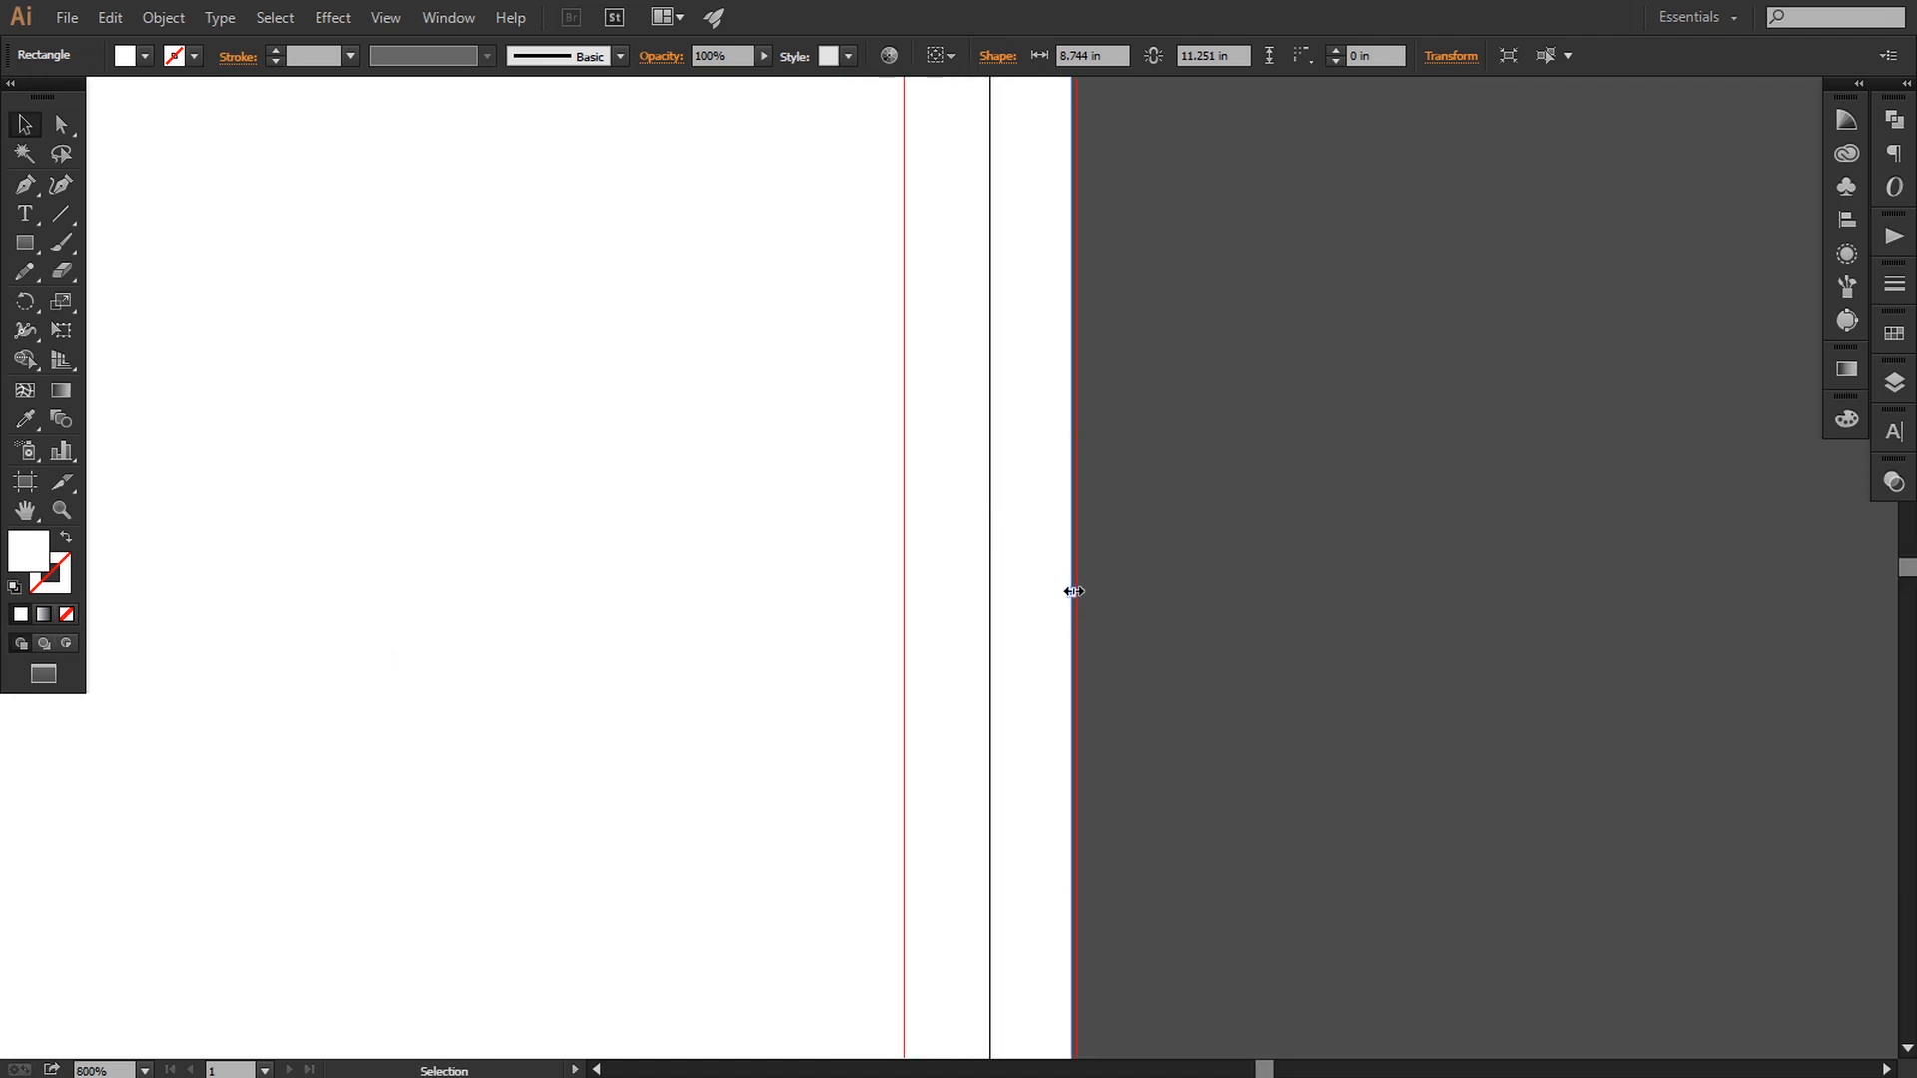
pyautogui.moveTo(1070, 586); pyautogui.dragTo(1077, 592)
# - Align the background rectangle's top edge with the upper bleed line, for a height of 11.25 in
pyautogui.hotkey('ctrl', '0')
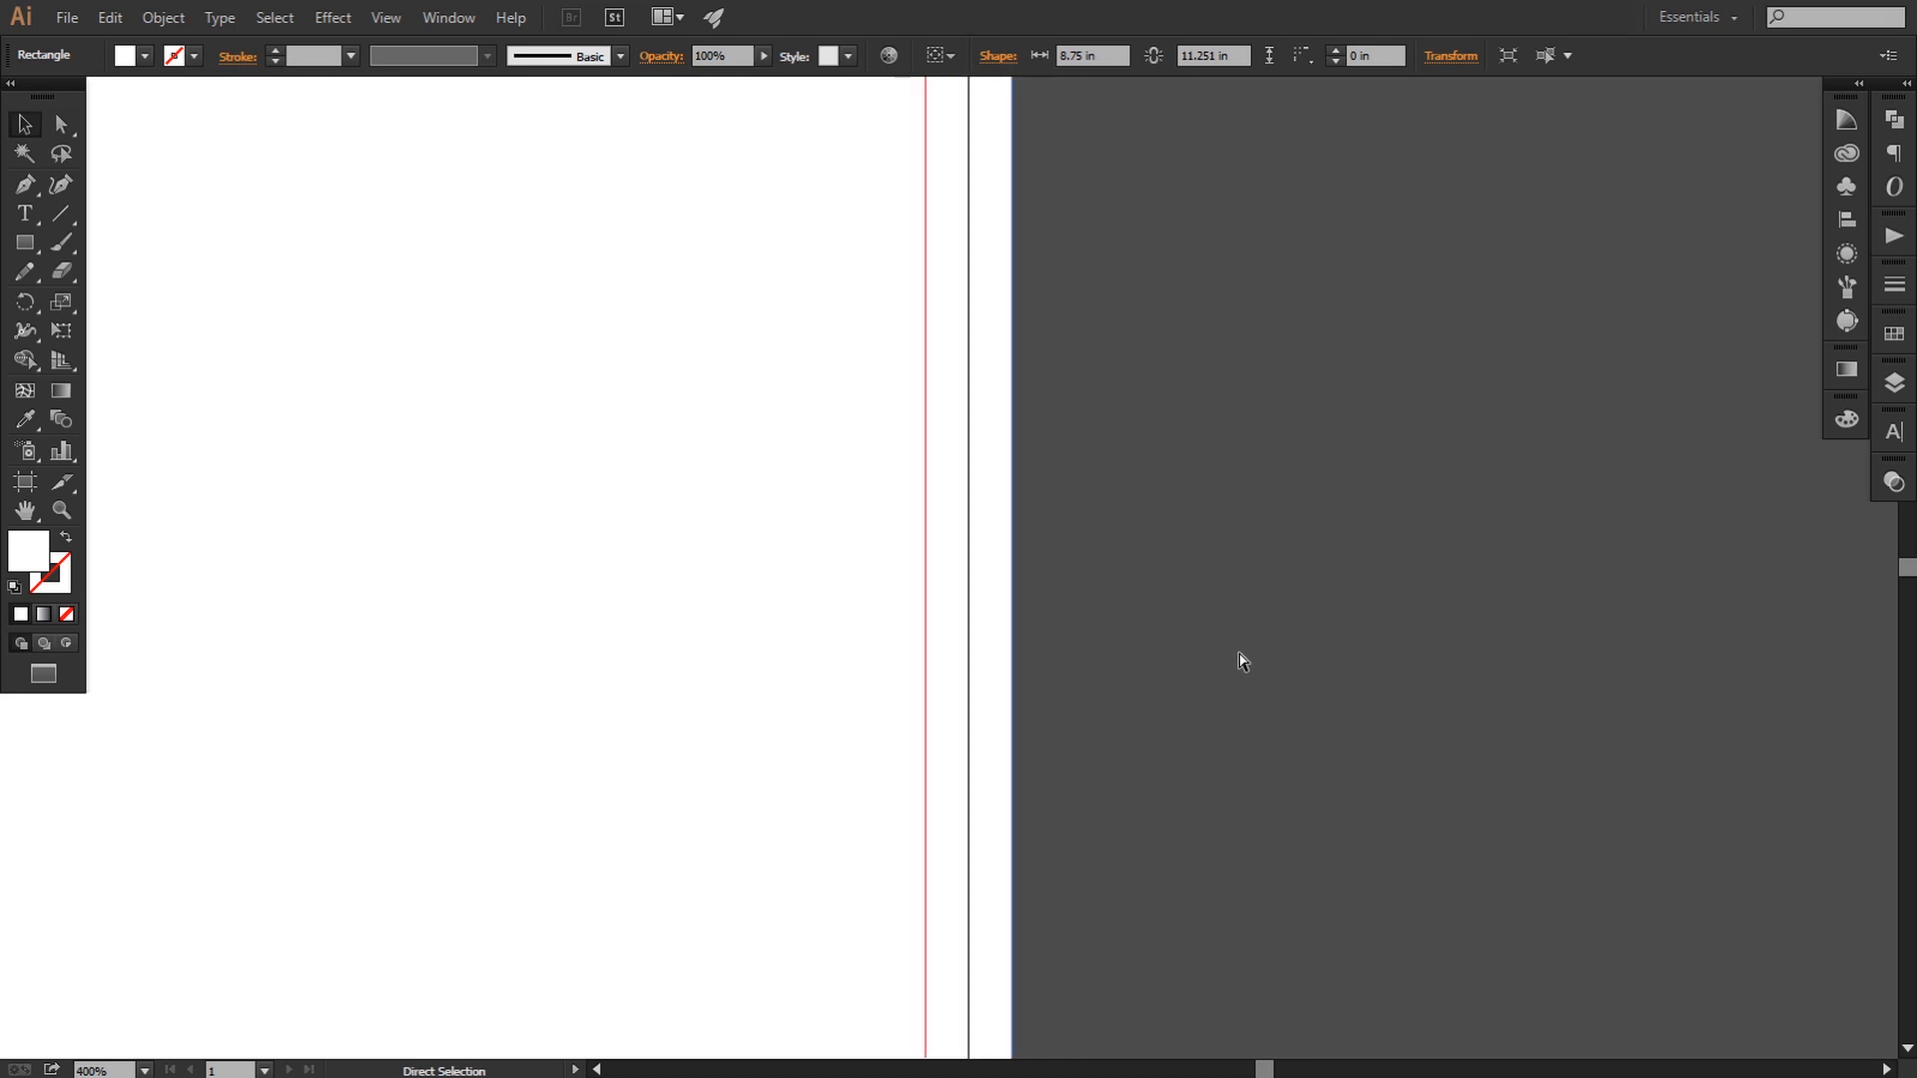
pyautogui.moveTo(724, 342); pyautogui.dragTo(883, 605)
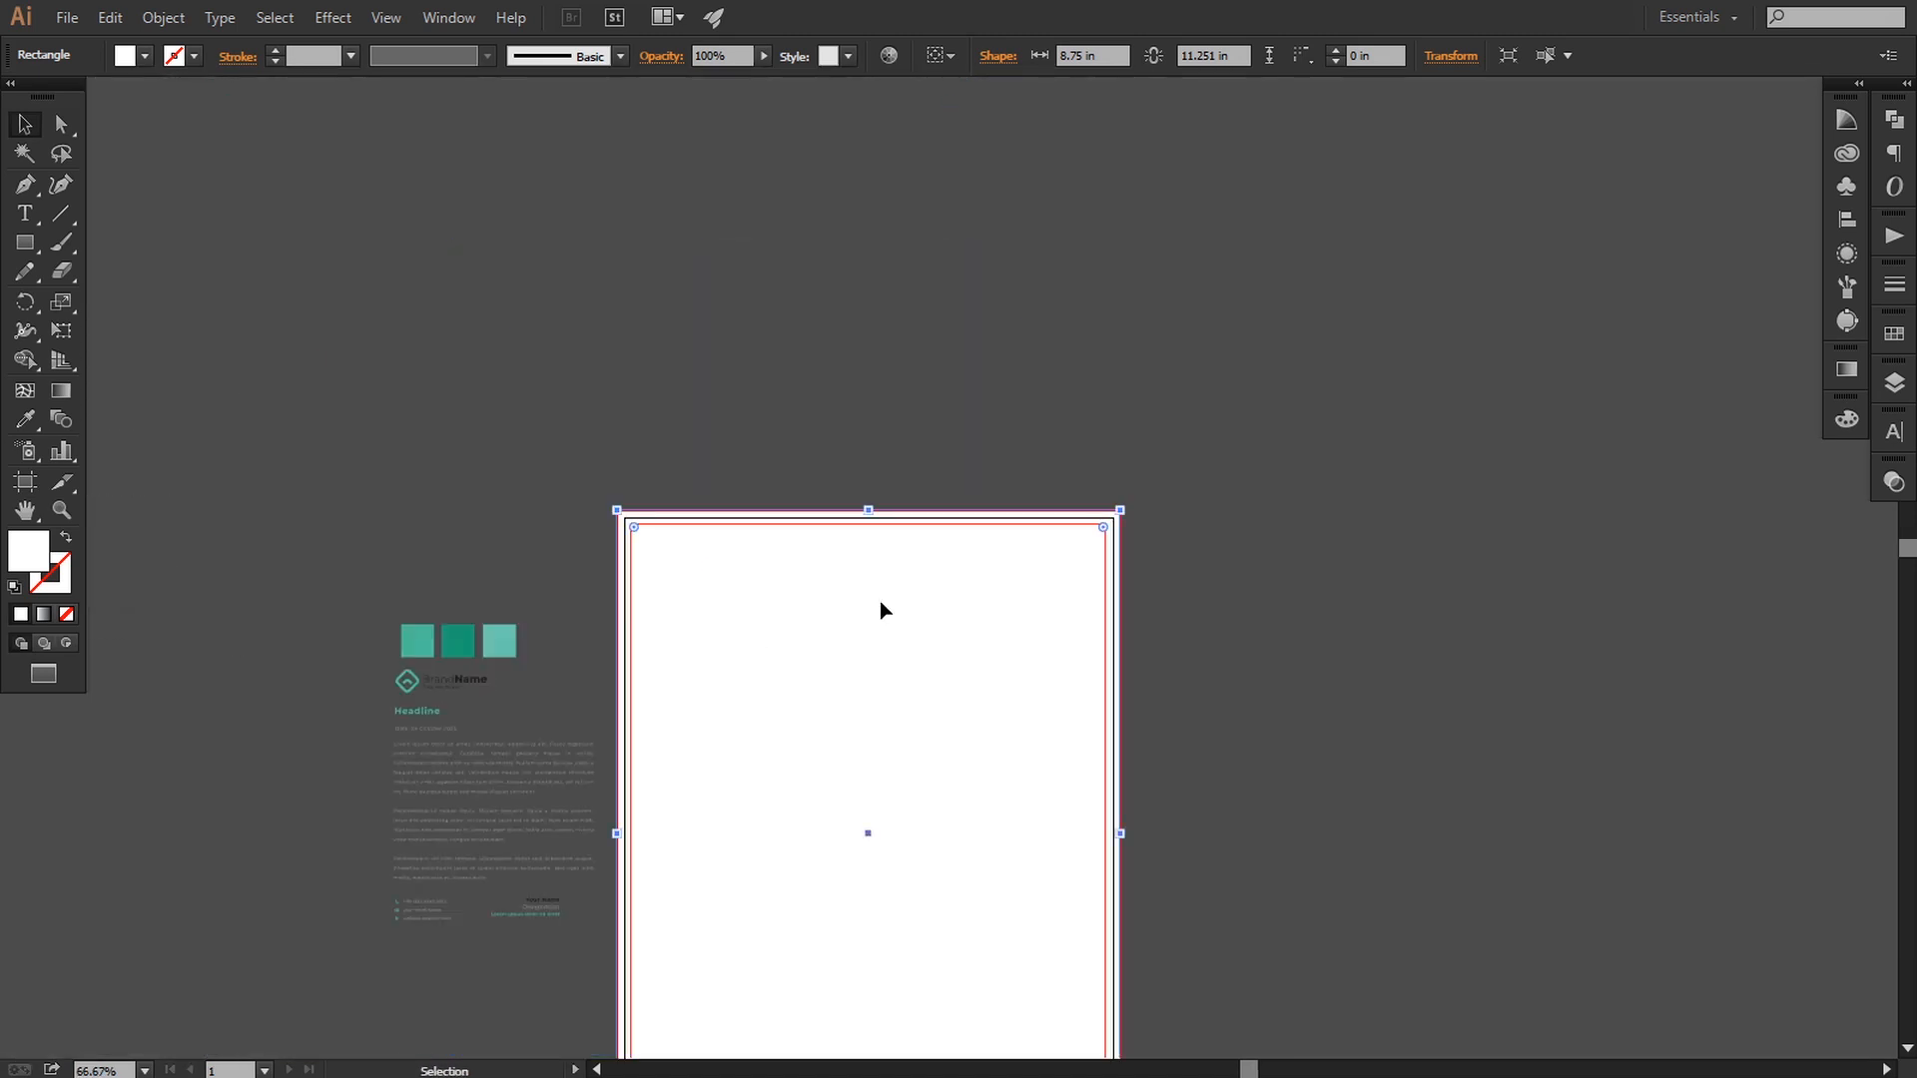
pyautogui.scroll(6, 883, 609)
pyautogui.scroll(6, 848, 699)
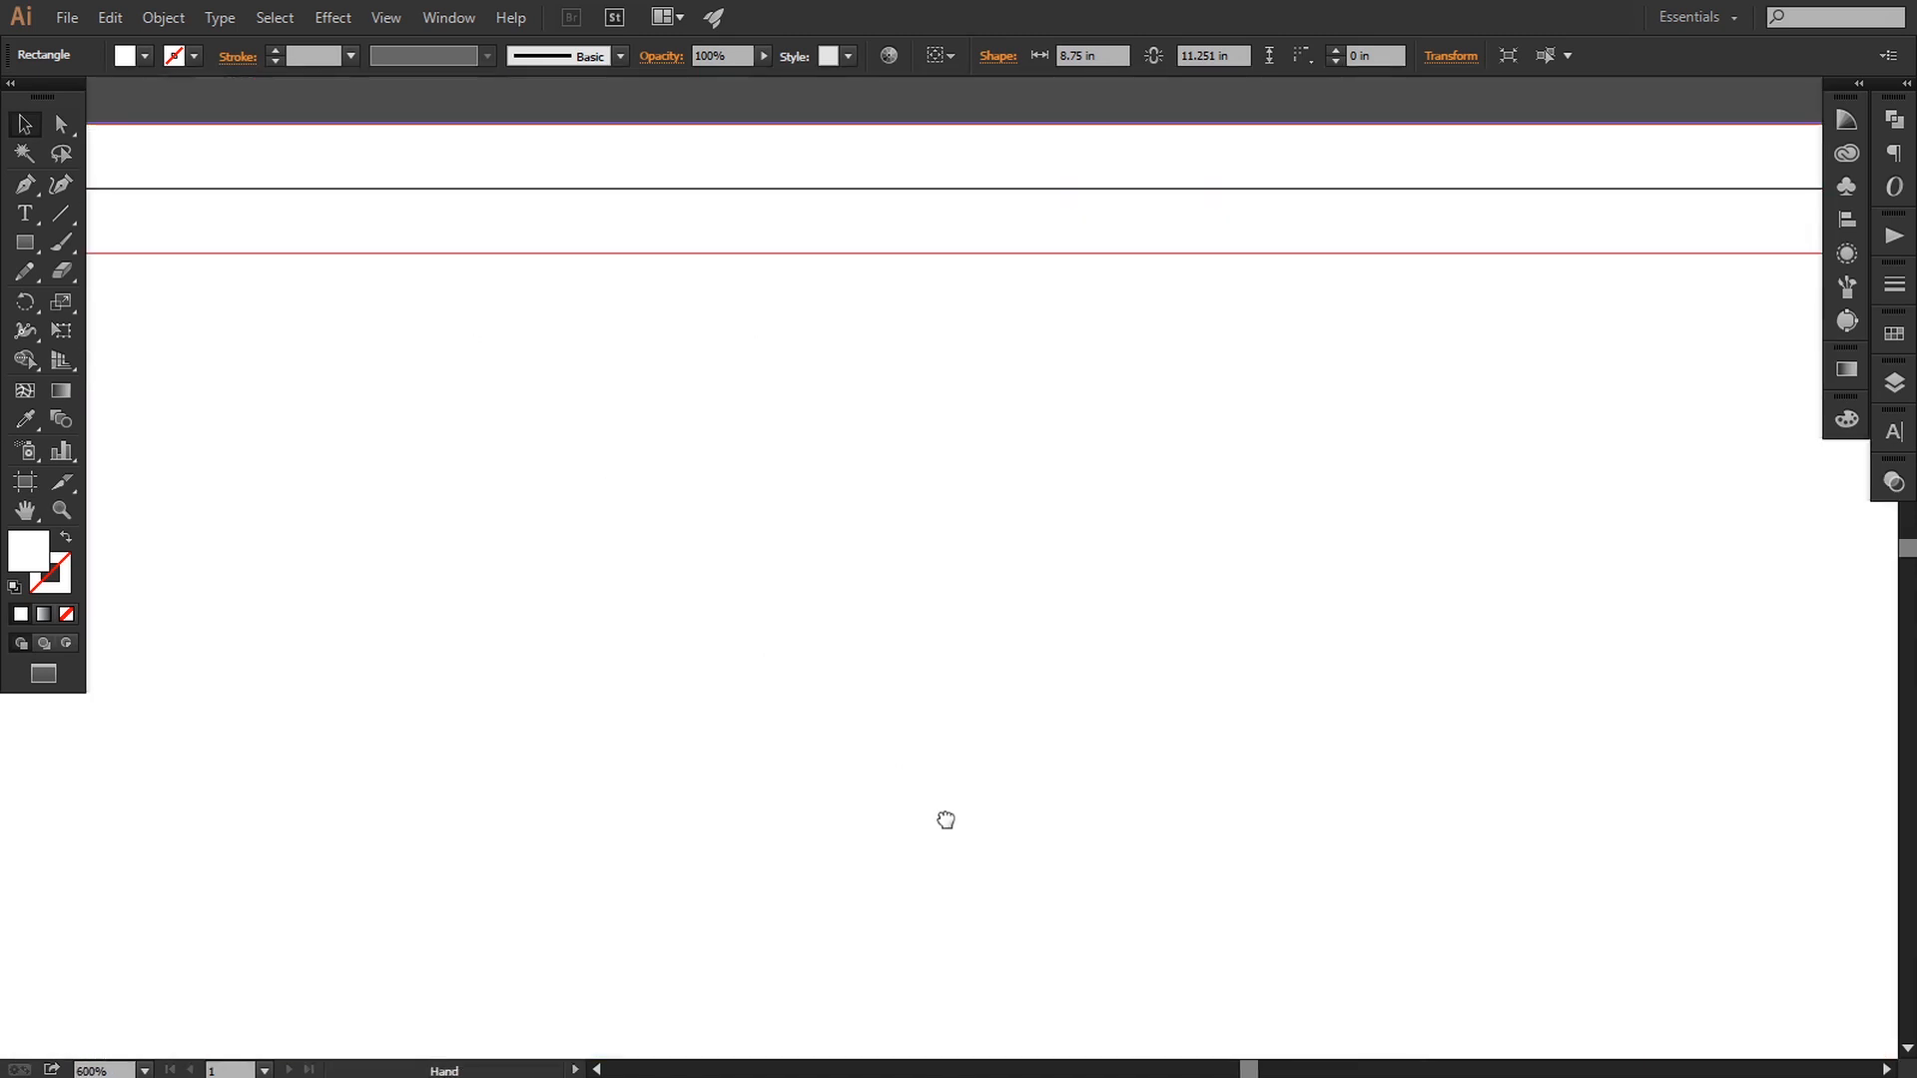
pyautogui.moveTo(855, 738); pyautogui.dragTo(903, 565)
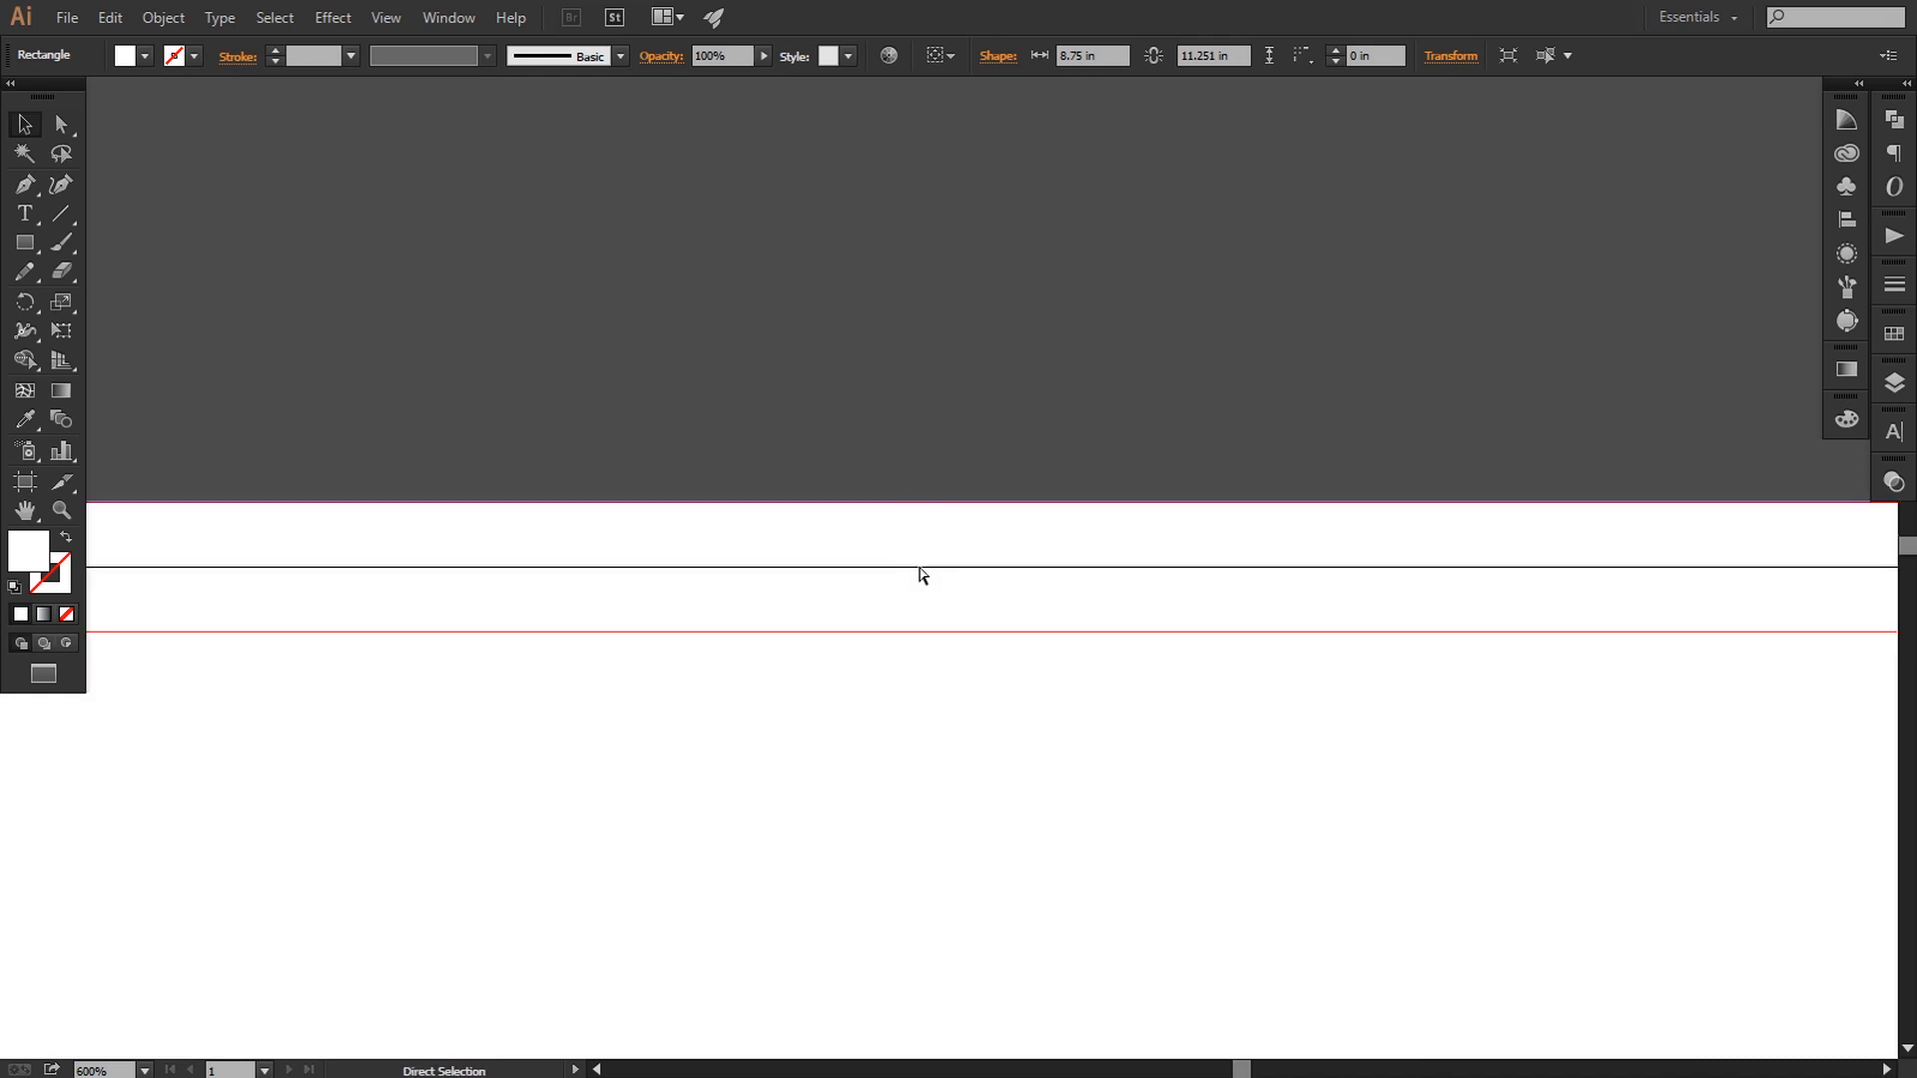
pyautogui.scroll(2, 921, 574)
pyautogui.moveTo(857, 433)
pyautogui.mouseDown()
pyautogui.moveTo(856, 399)
pyautogui.moveTo(844, 429)
pyautogui.mouseUp()
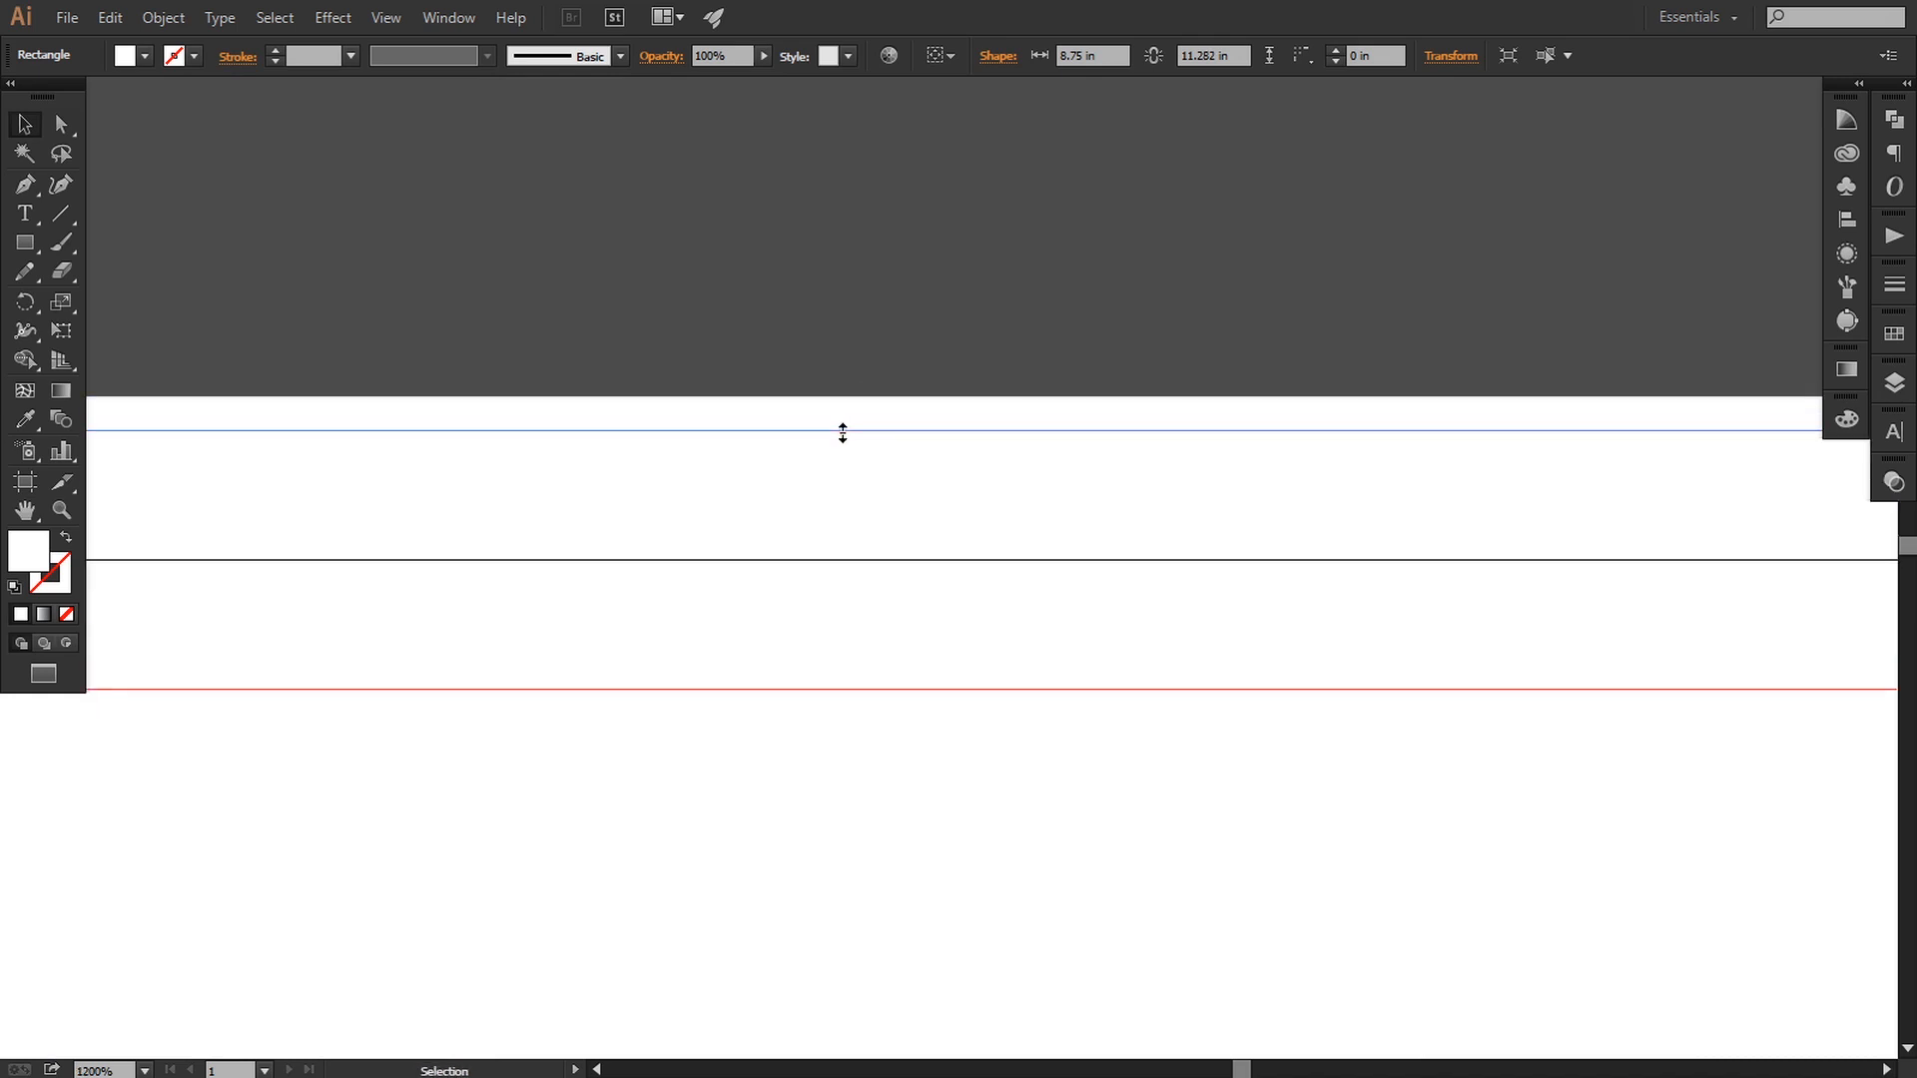
# - Draw a triangle about 1.8 in wide in the page's top-right bleed corner and fill it with the lightest teal sample colour
pyautogui.hotkey('ctrl', '-')
pyautogui.hotkey('ctrl', '-')
pyautogui.hotkey('ctrl', '-')
pyautogui.hotkey('ctrl', '-')
pyautogui.hotkey('ctrl', '-')
pyautogui.hotkey('ctrl', '-')
pyautogui.hotkey('ctrl', '-')
pyautogui.hotkey('ctrl', '-')
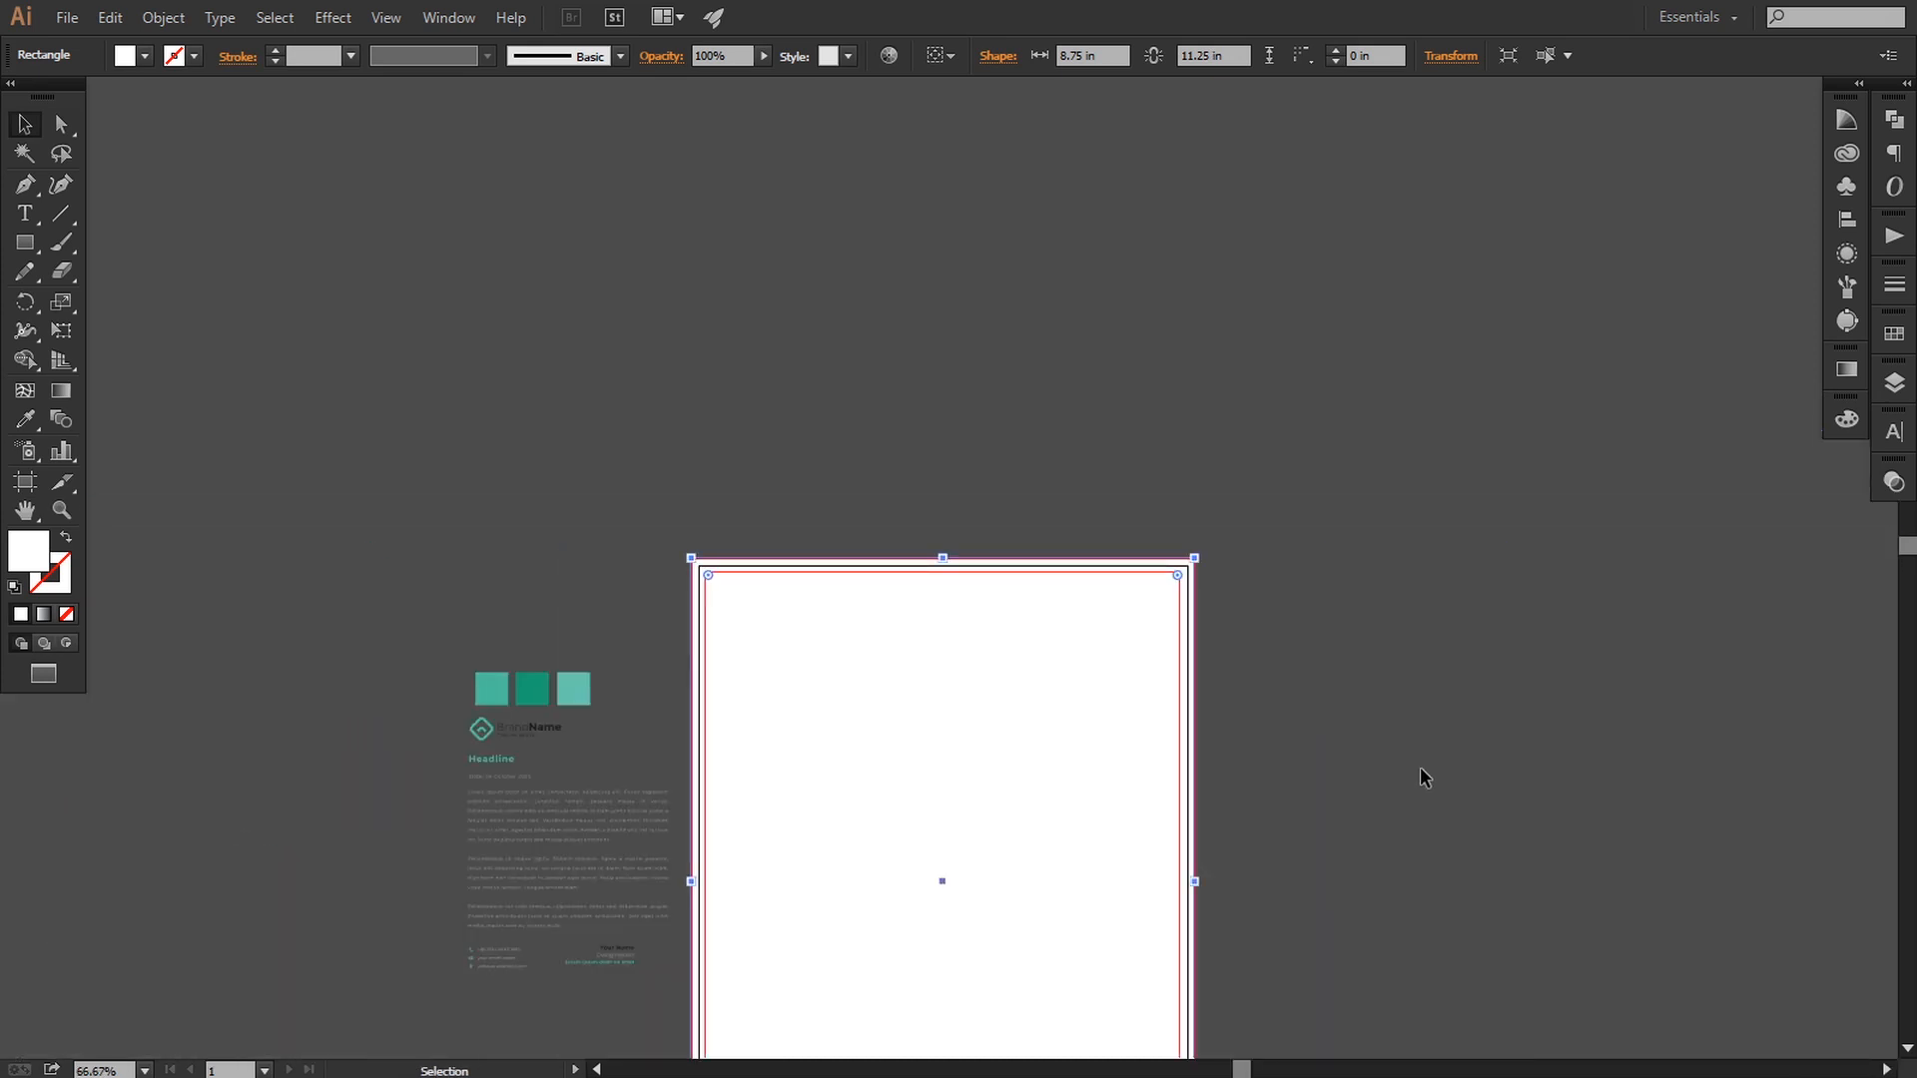
pyautogui.moveTo(1454, 594); pyautogui.dragTo(1472, 506)
pyautogui.hotkey('ctrl', '+')
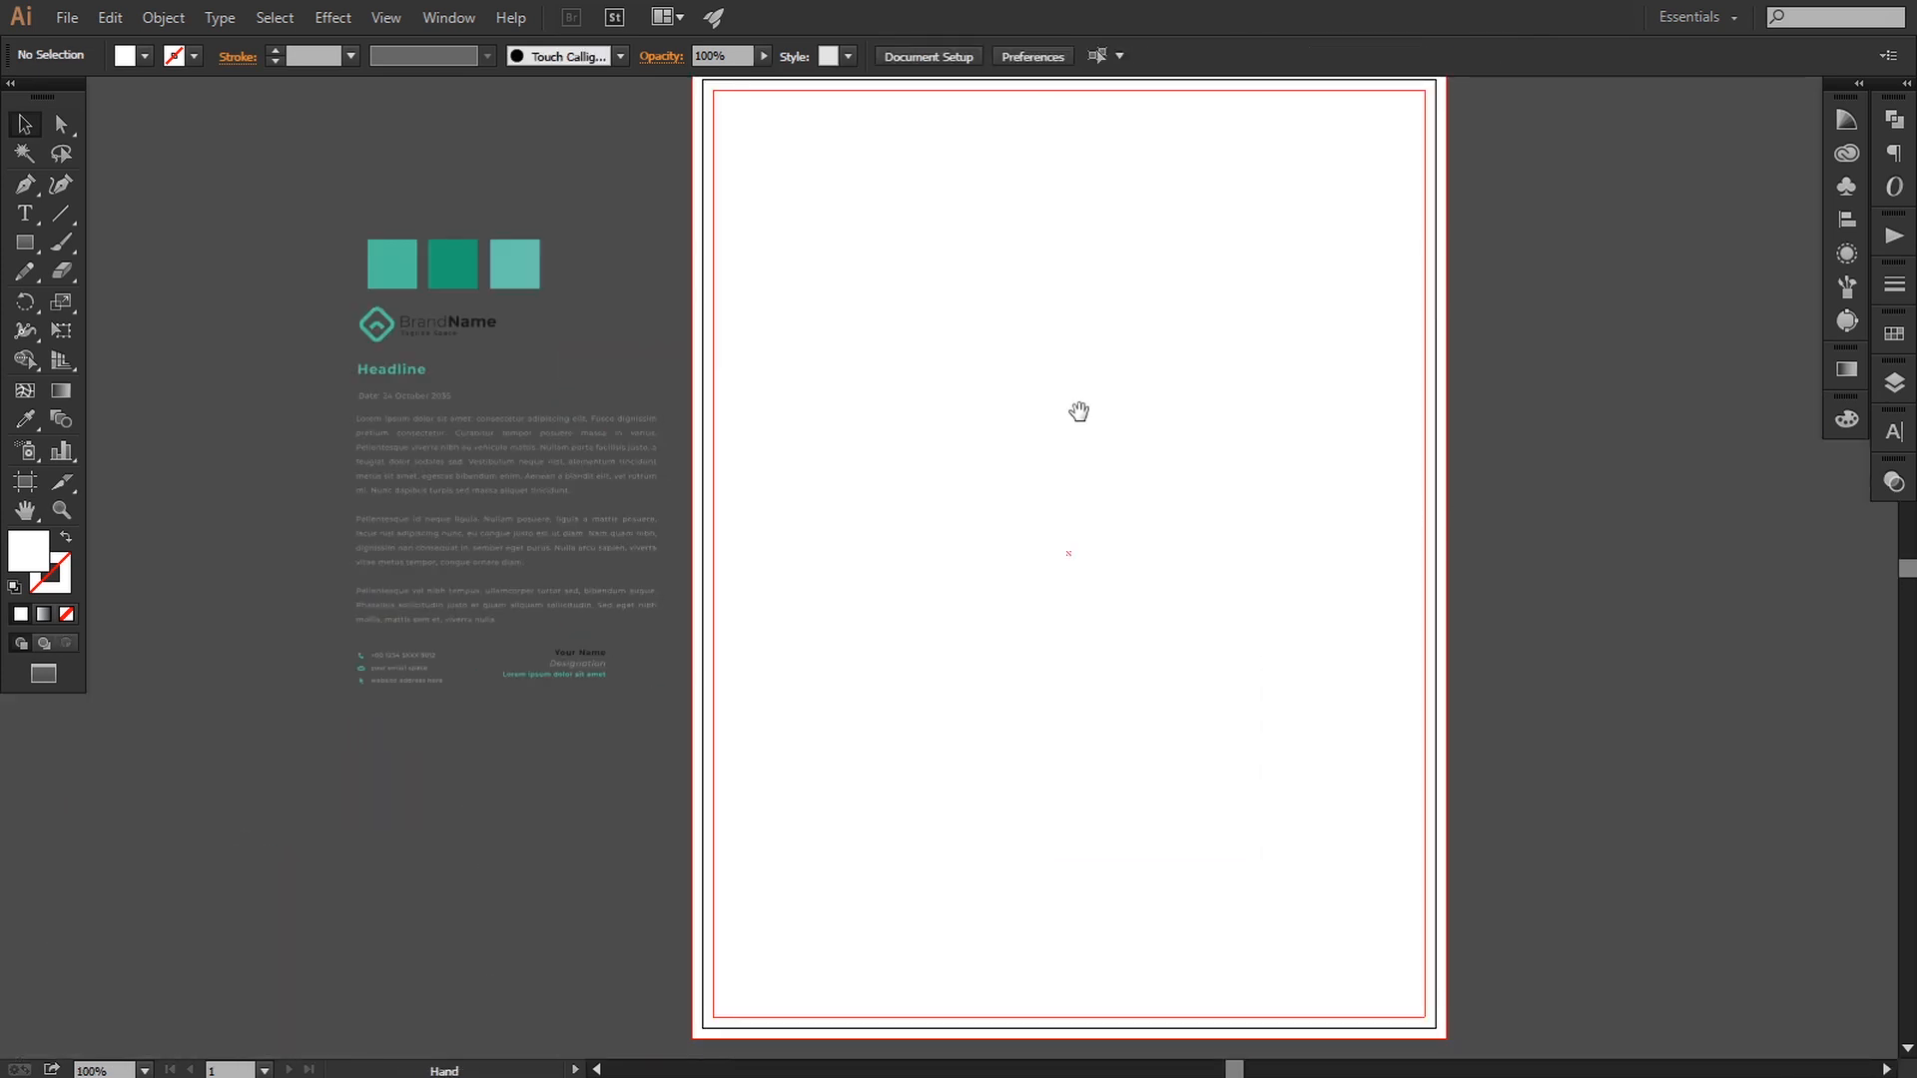
pyautogui.moveTo(1077, 408); pyautogui.dragTo(1065, 445)
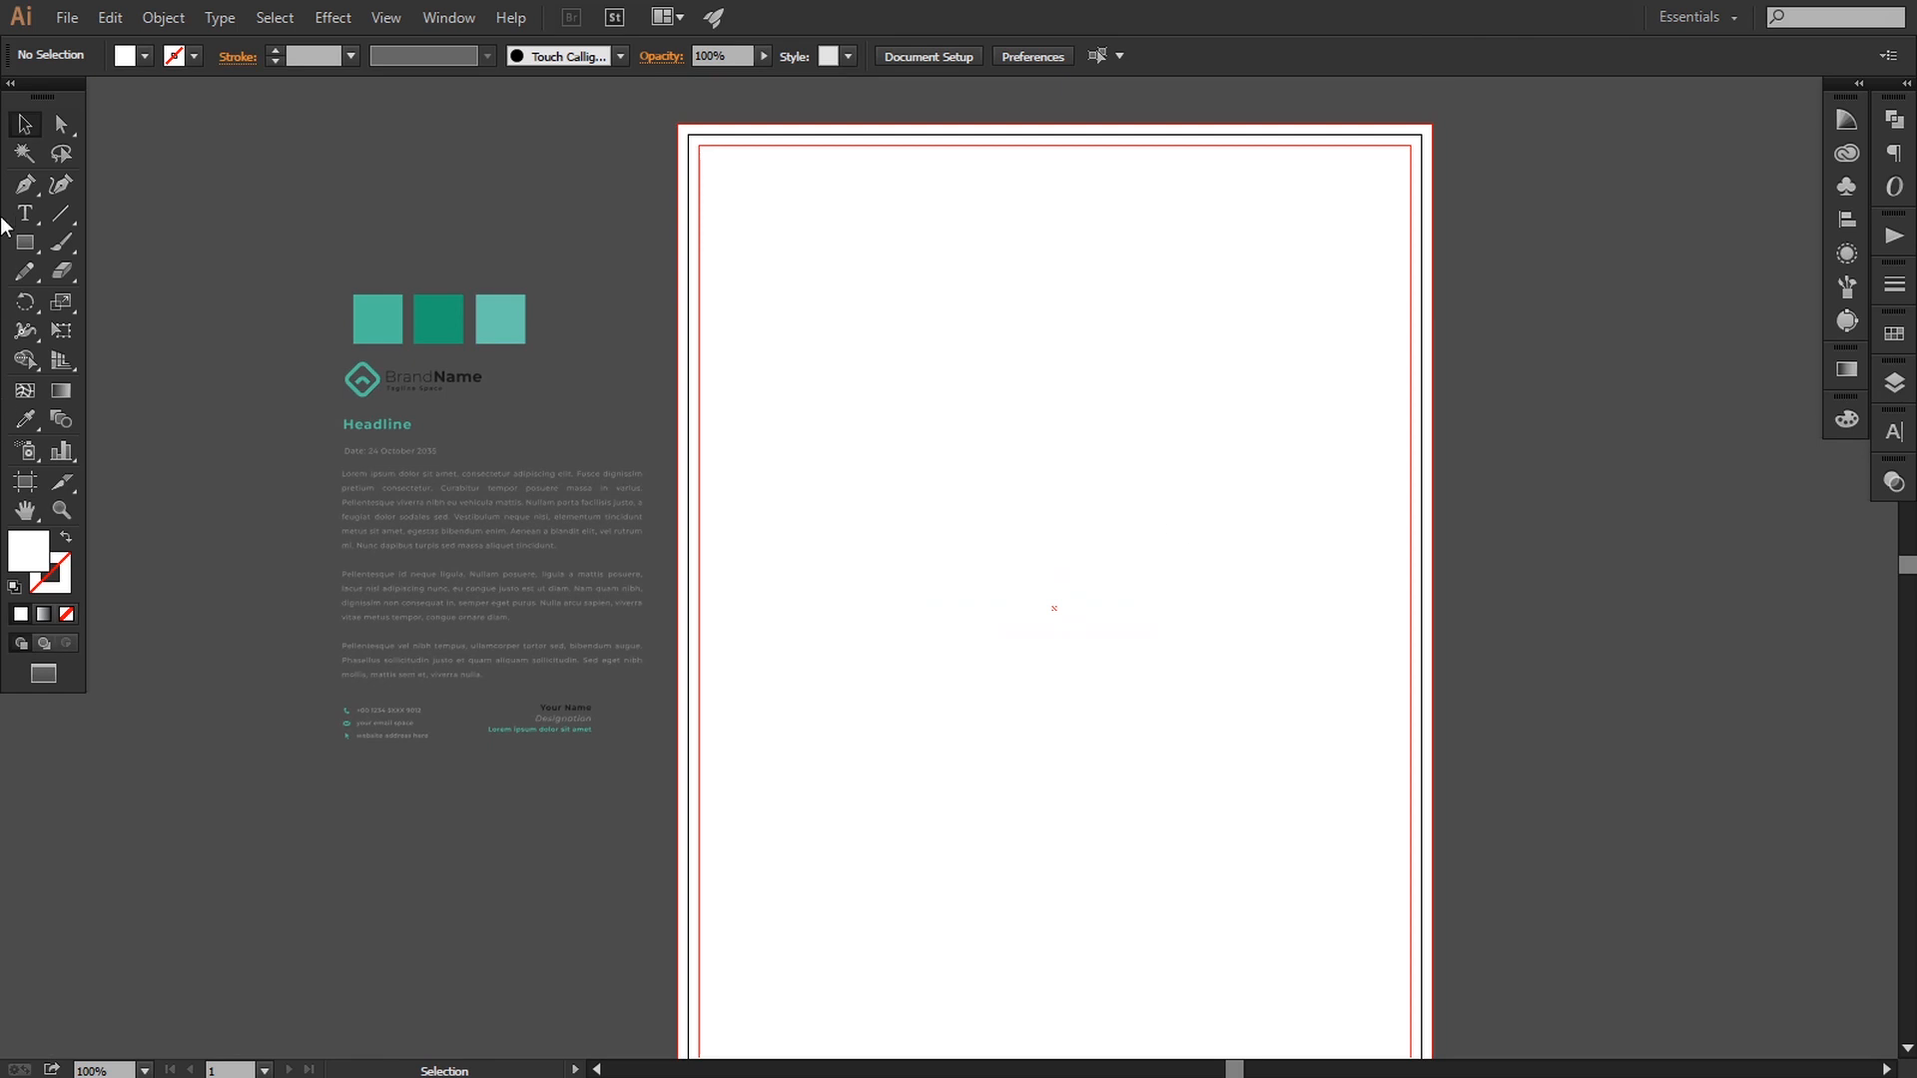
pyautogui.click(25, 185)
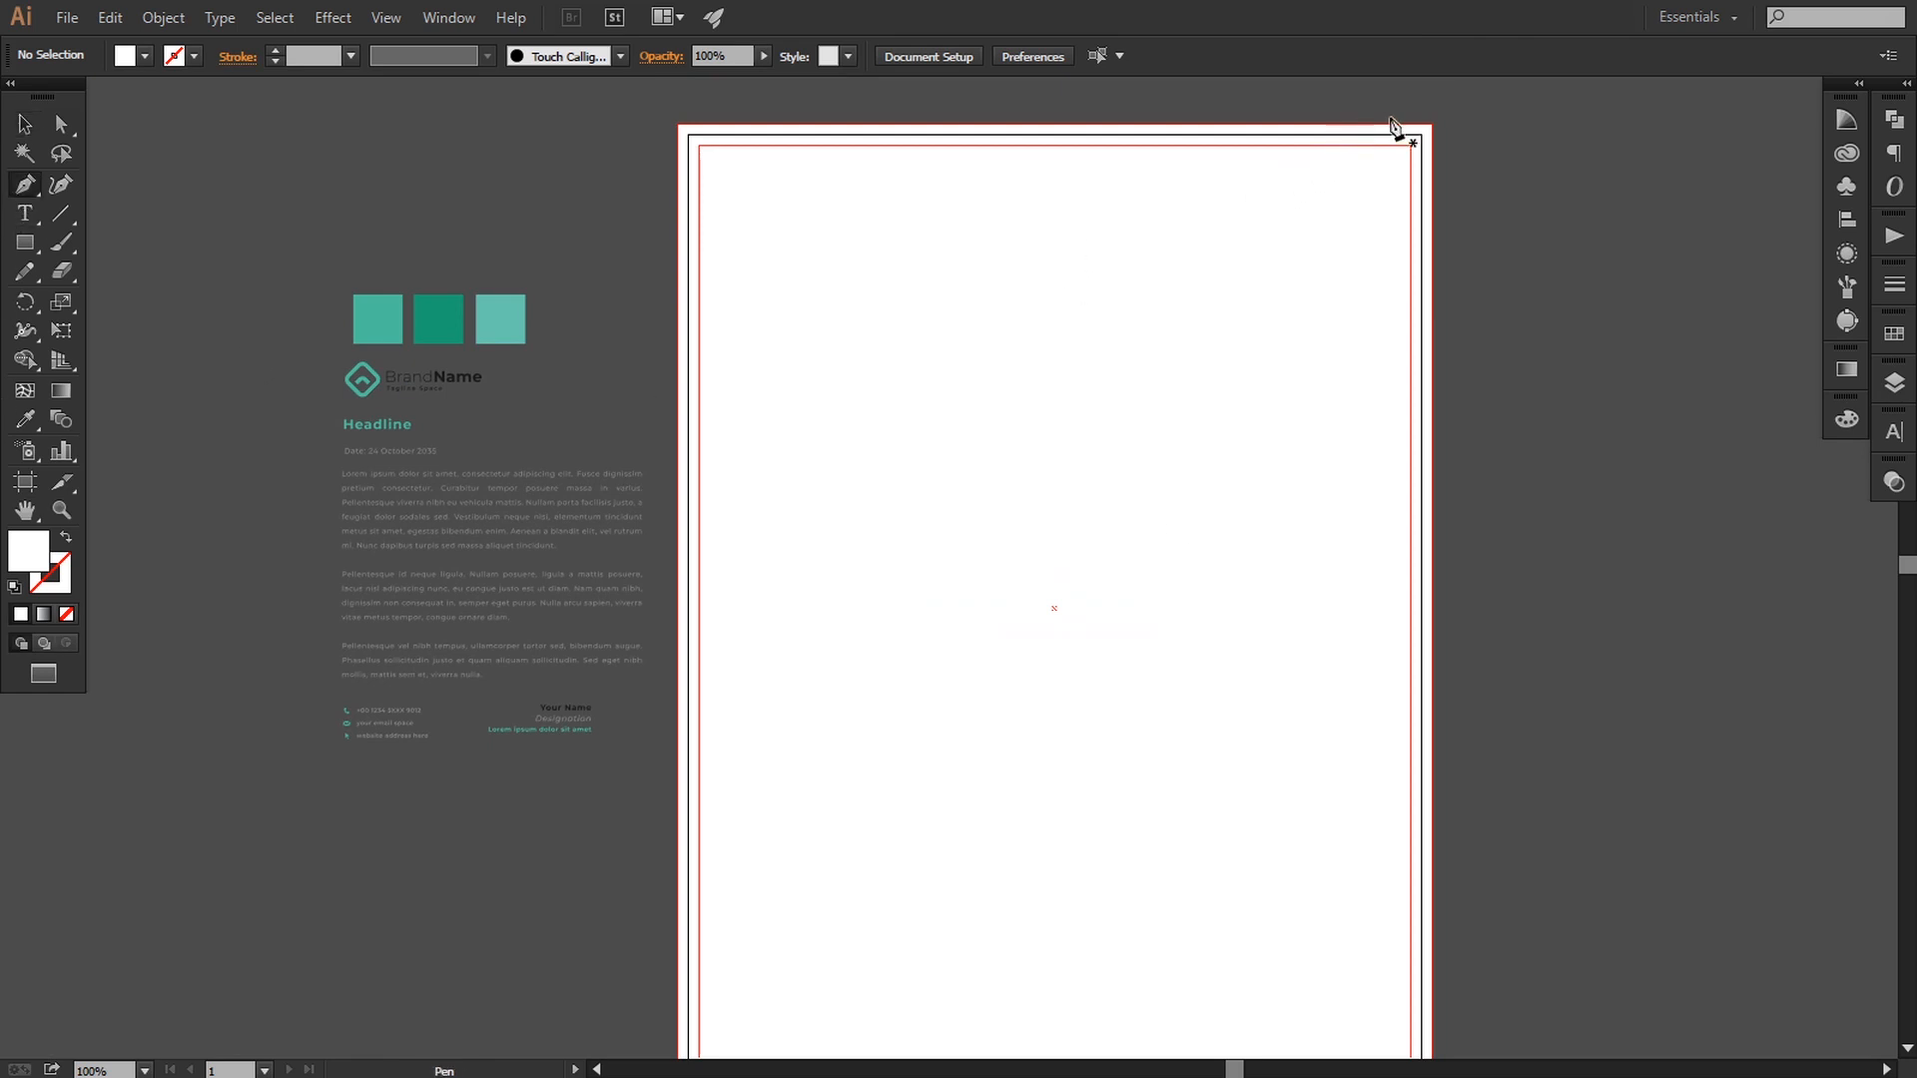
pyautogui.click(1430, 122)
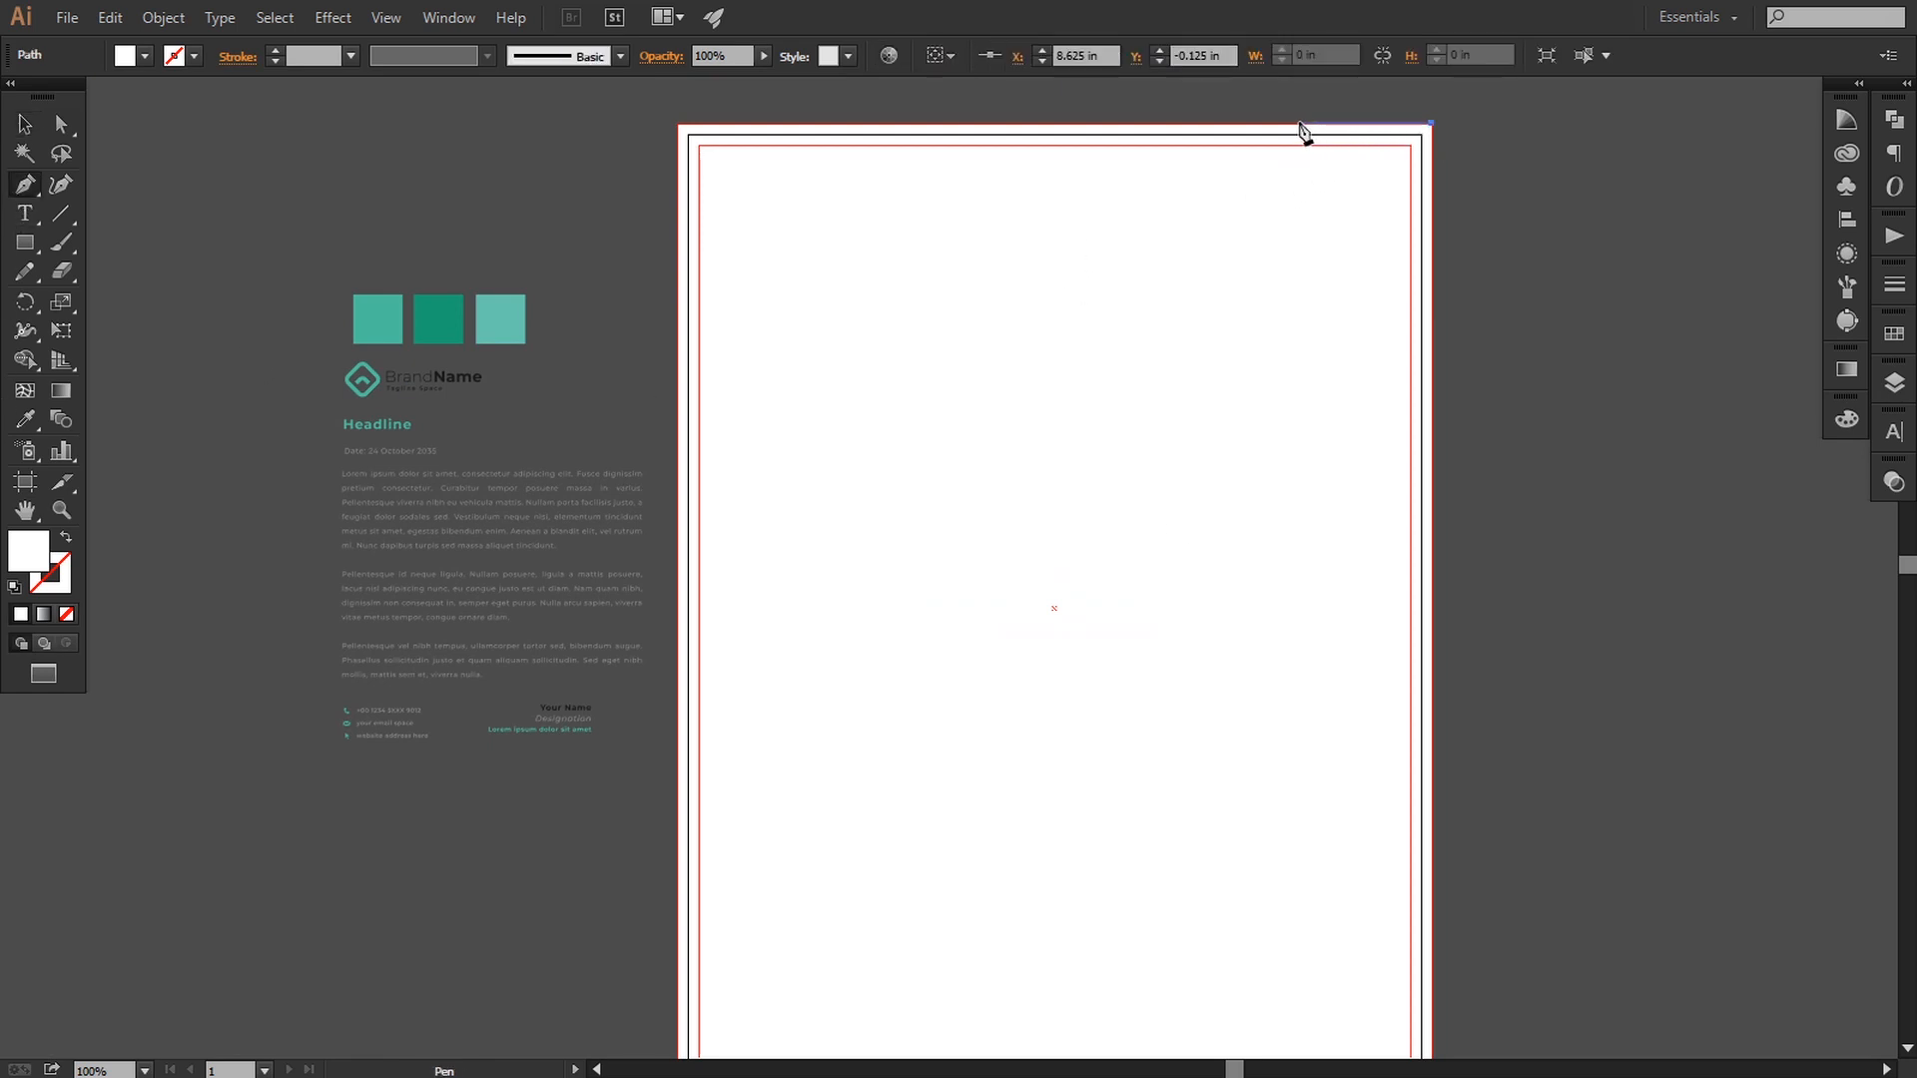
pyautogui.click(1274, 123)
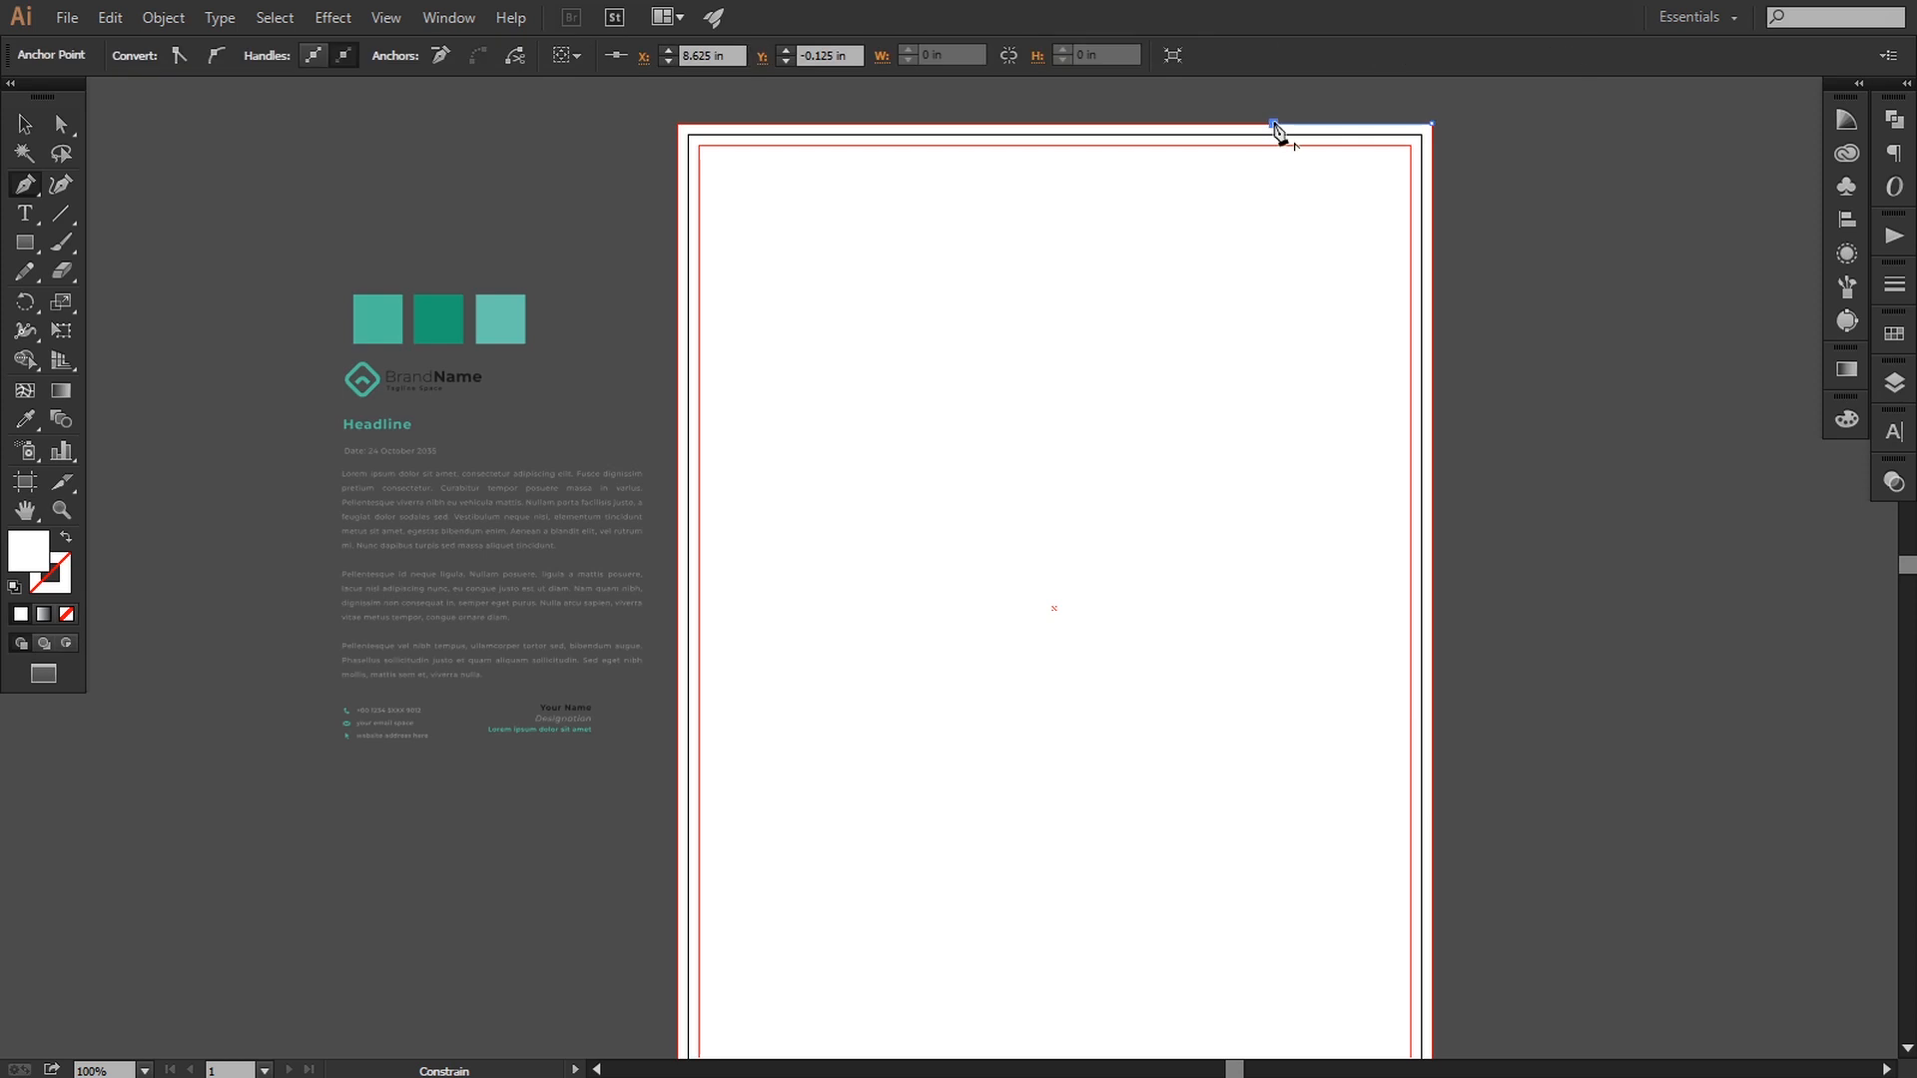
pyautogui.click(1431, 303)
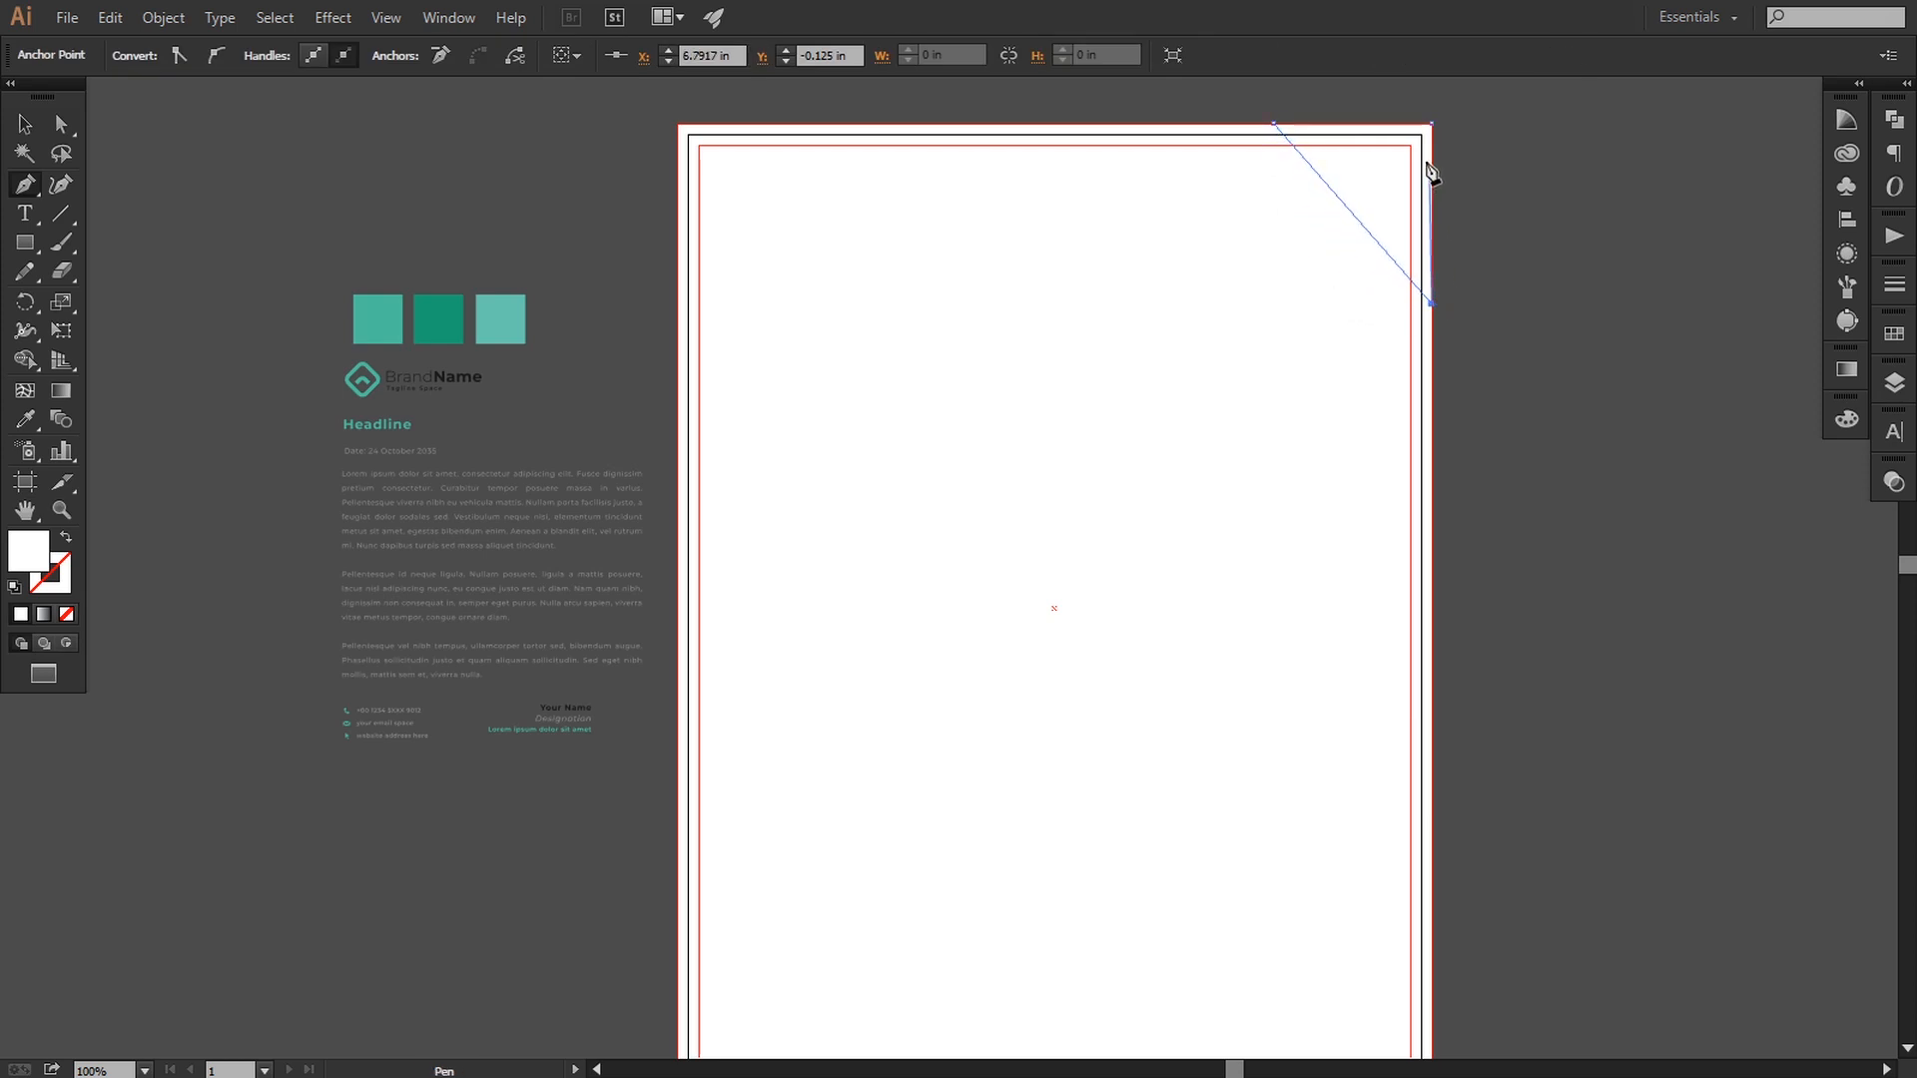
pyautogui.click(1431, 123)
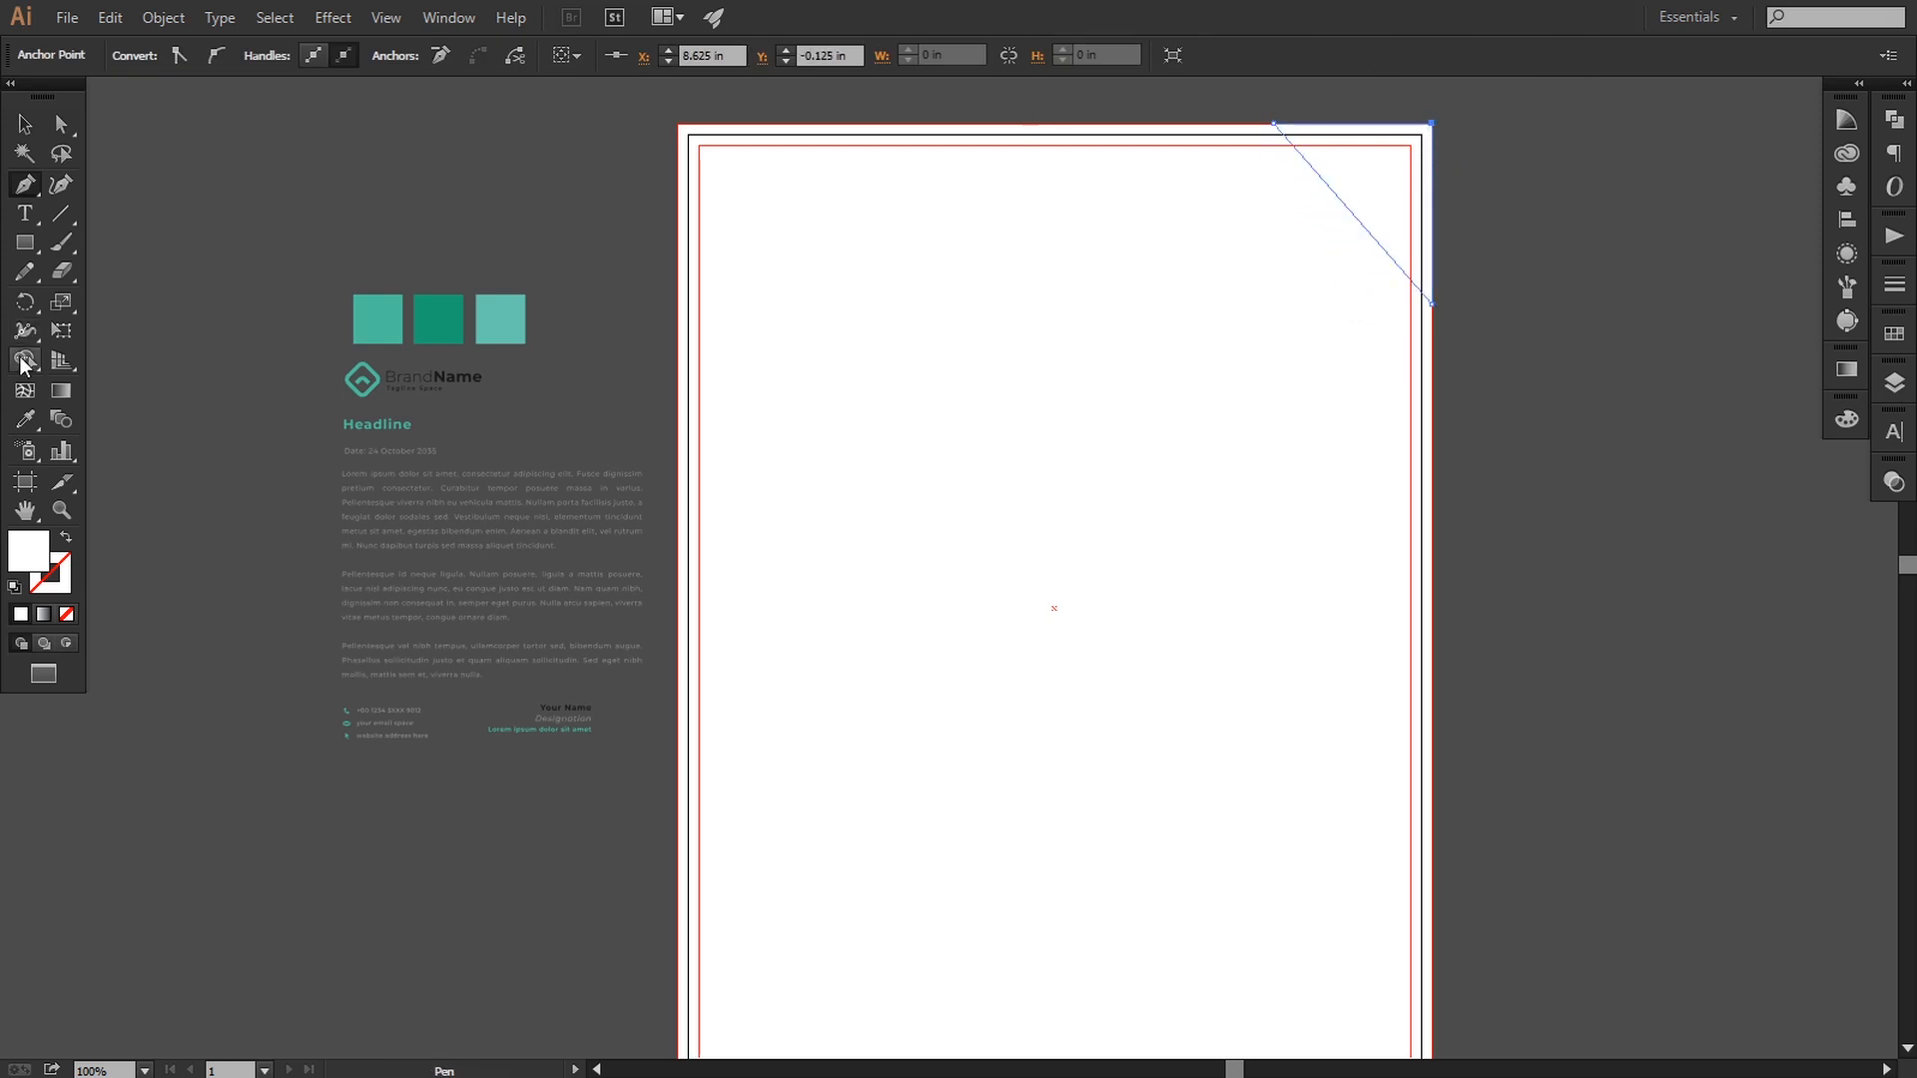
pyautogui.click(20, 420)
pyautogui.click(523, 320)
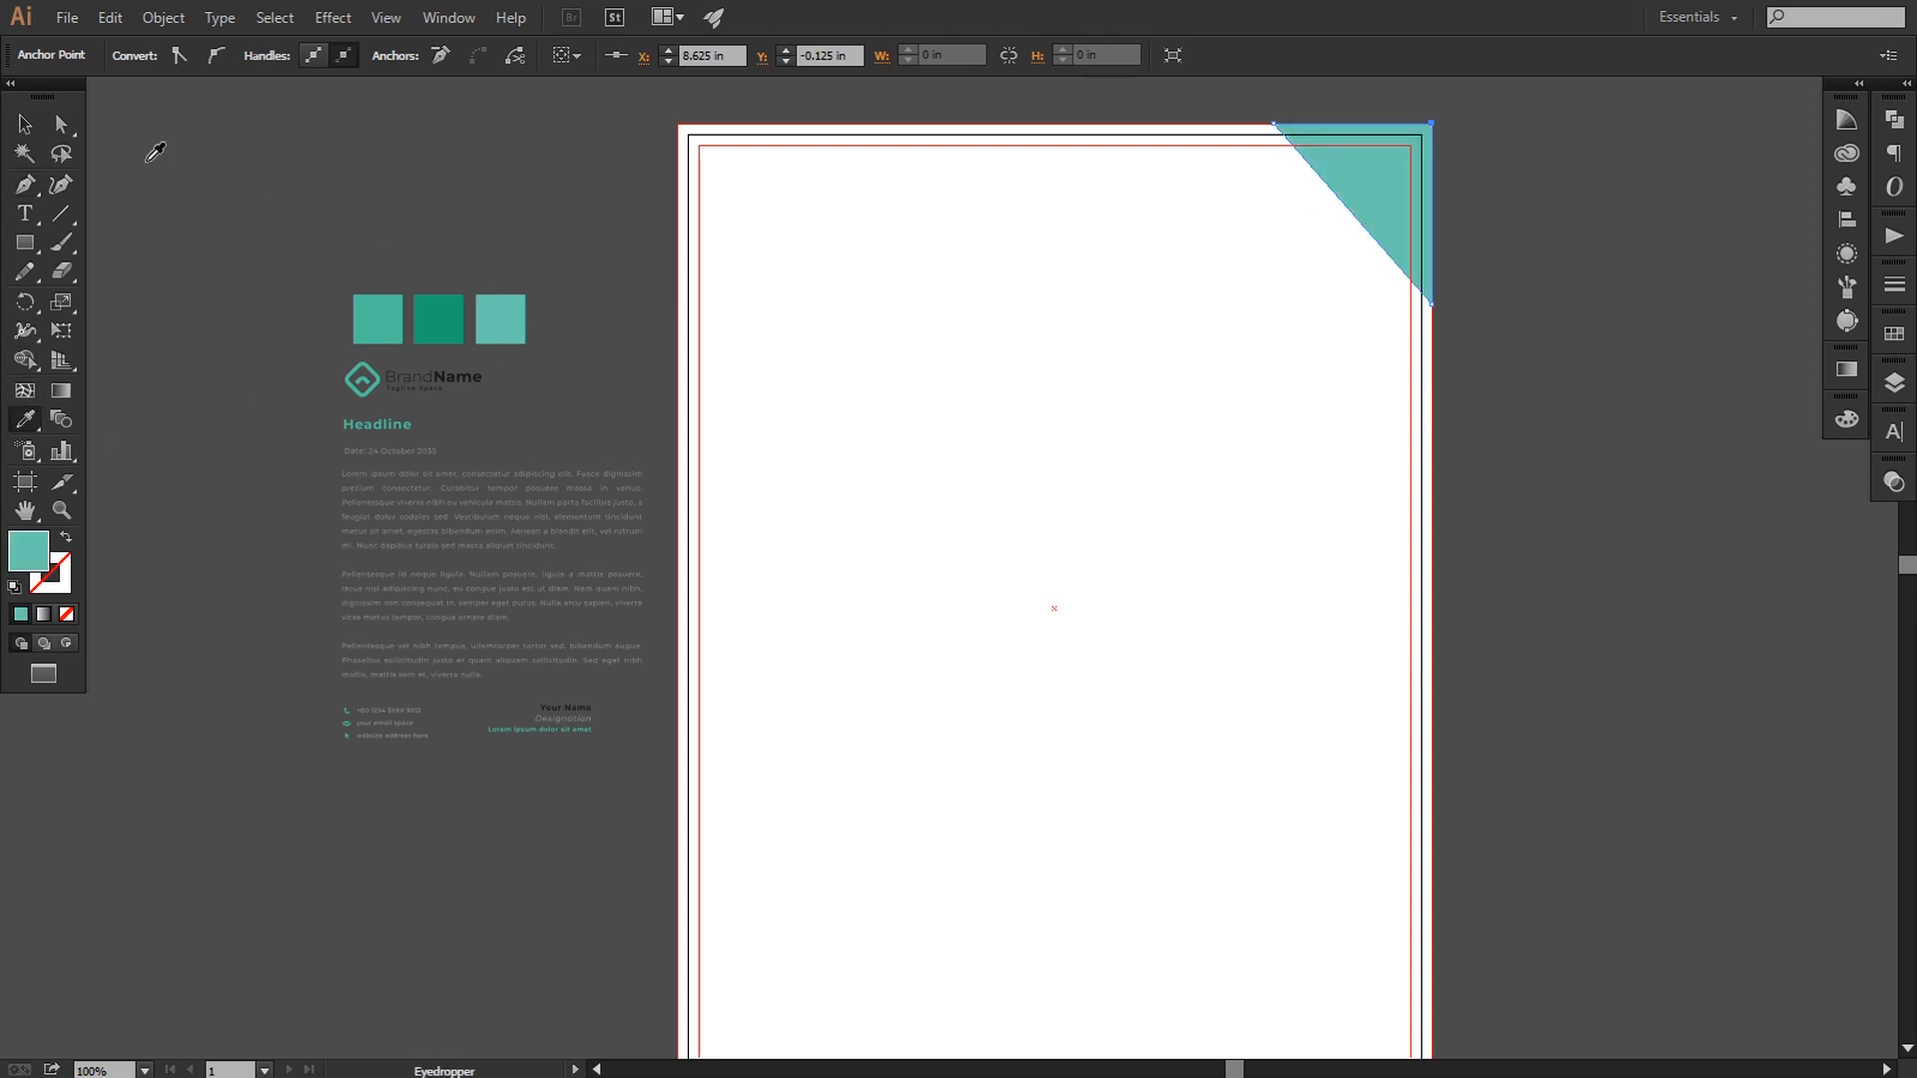
# - Examine the triangle's lower tip where it meets the page's right bleed line
pyautogui.click(66, 133)
pyautogui.click(1599, 406)
pyautogui.hotkey('ctrl', '+')
pyautogui.hotkey('ctrl', '+')
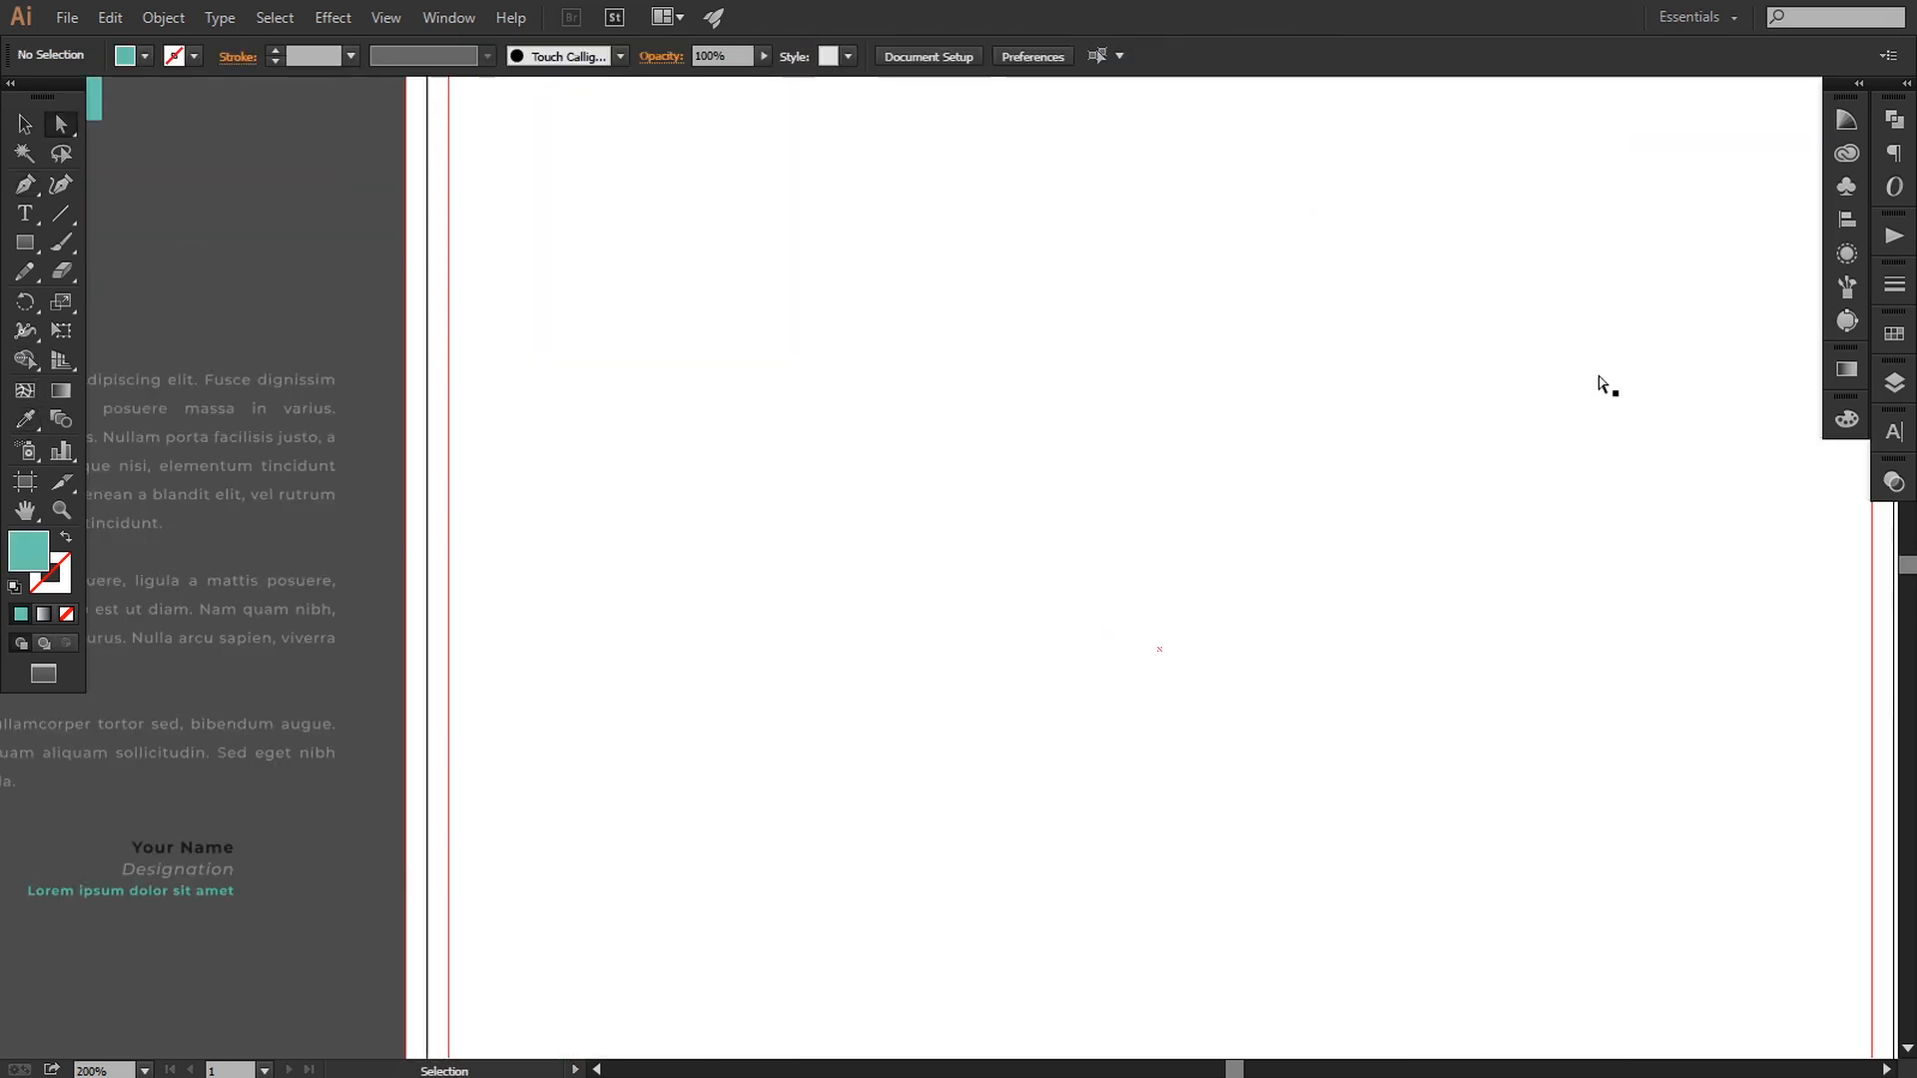
pyautogui.moveTo(1312, 442); pyautogui.dragTo(793, 817)
pyautogui.moveTo(1142, 723); pyautogui.dragTo(1073, 615)
pyautogui.hotkey('ctrl', '+')
pyautogui.hotkey('ctrl', '+')
pyautogui.hotkey('ctrl', '+')
pyautogui.hotkey('ctrl', '+')
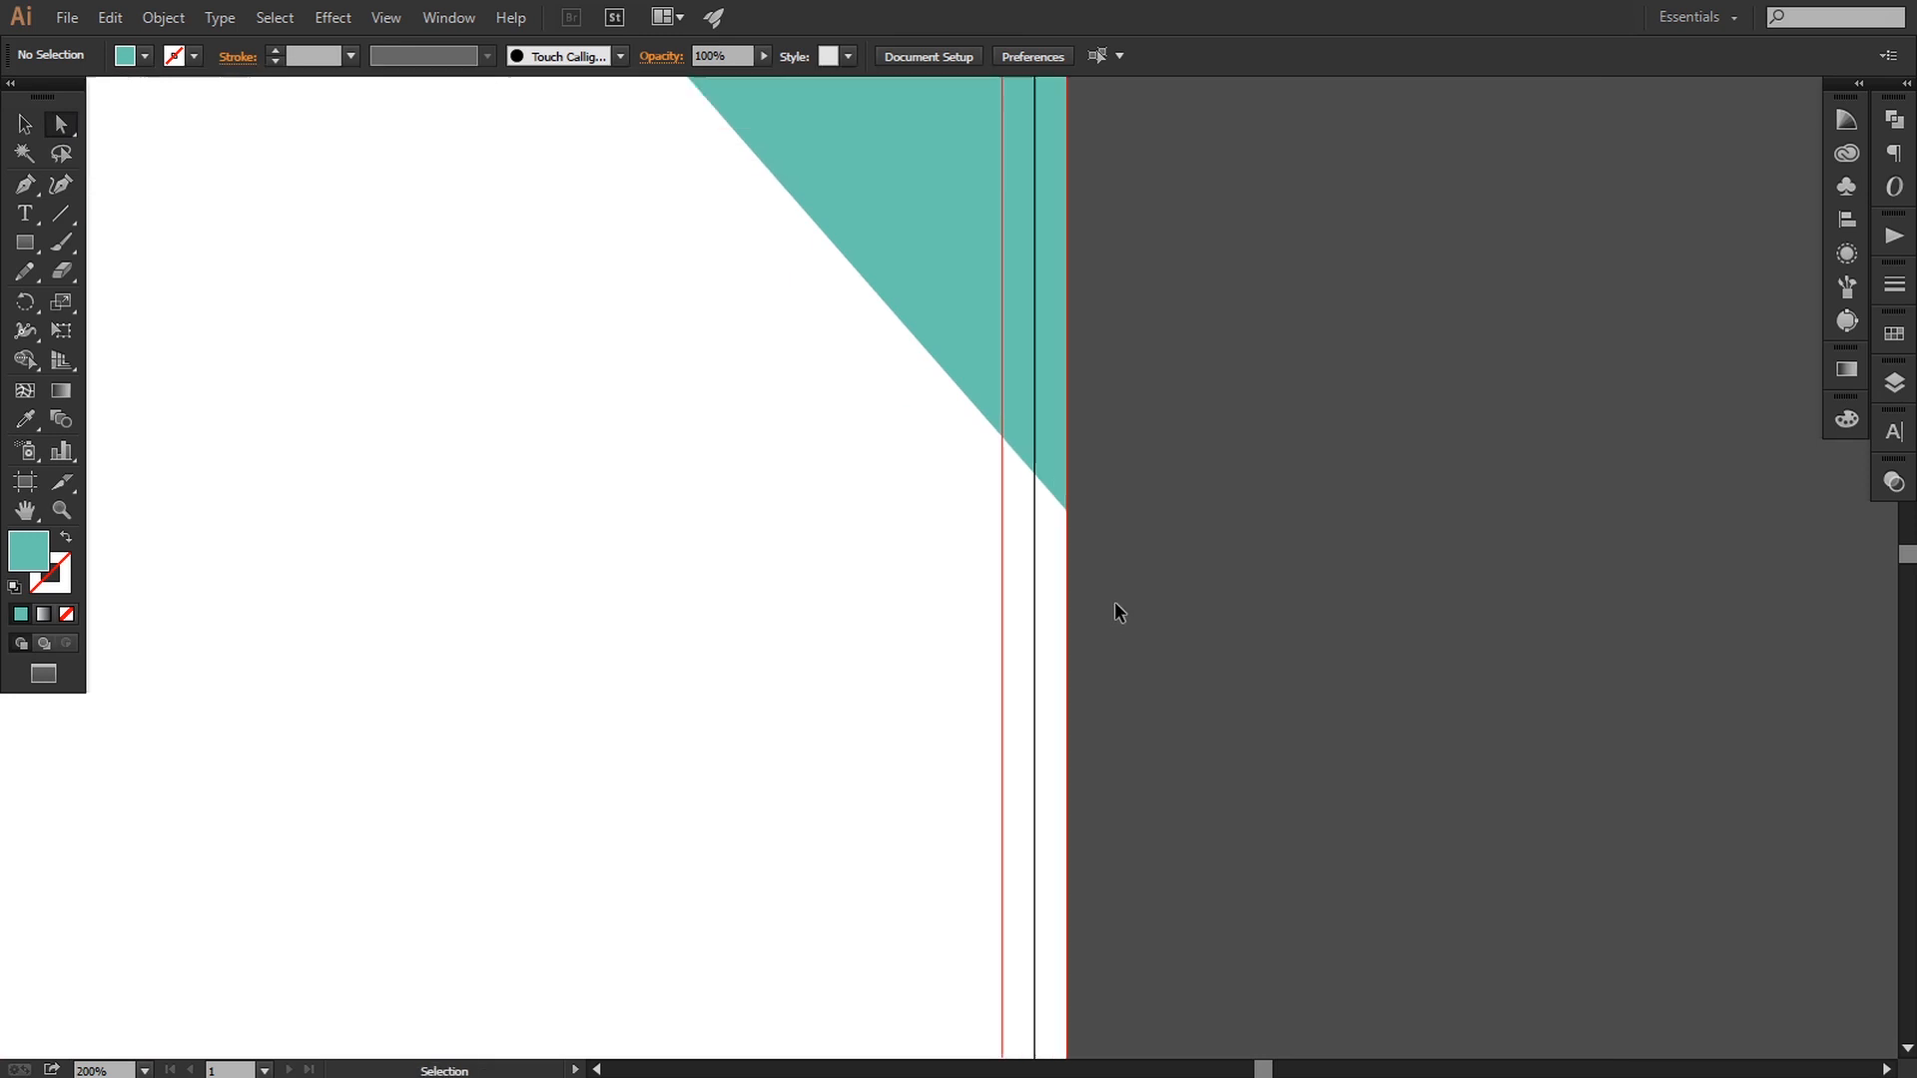
pyautogui.hotkey('ctrl', '-')
pyautogui.hotkey('ctrl', '-')
pyautogui.hotkey('ctrl', '-')
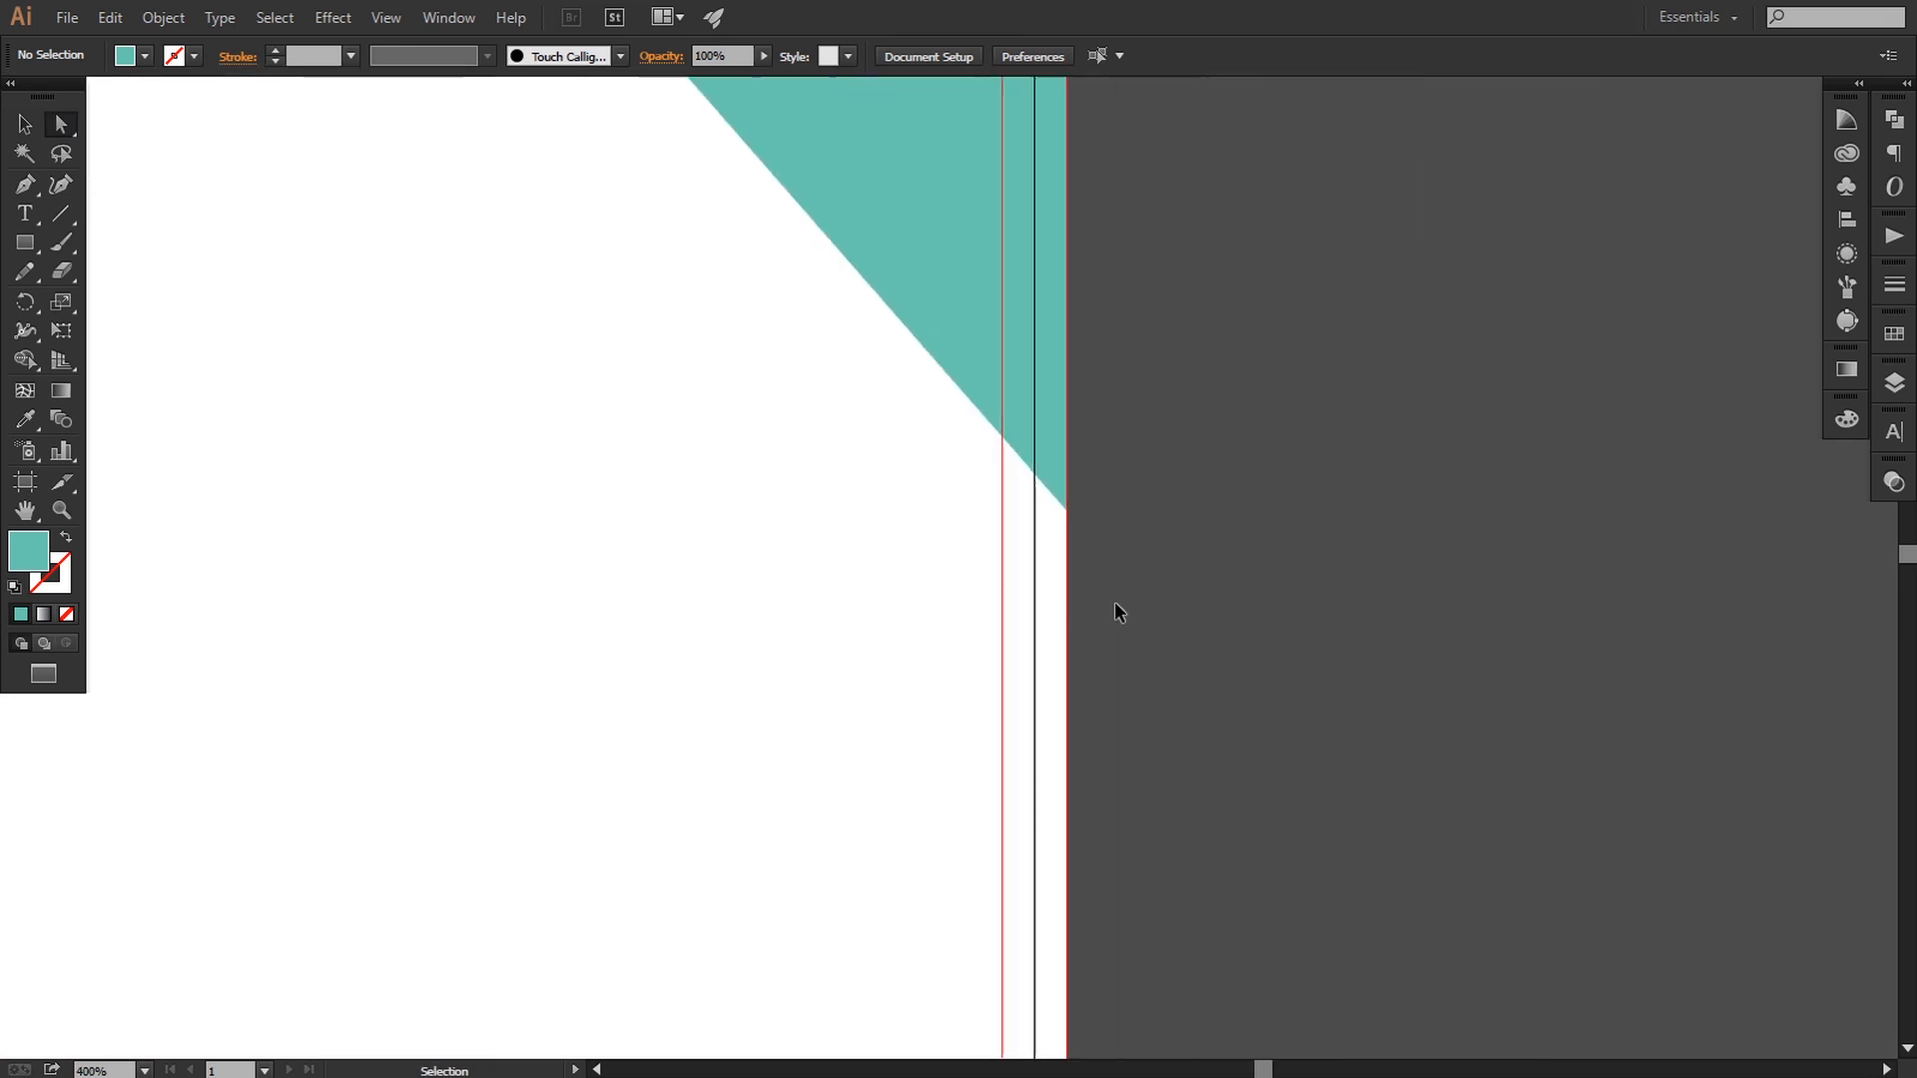
pyautogui.moveTo(1085, 604); pyautogui.dragTo(1308, 613)
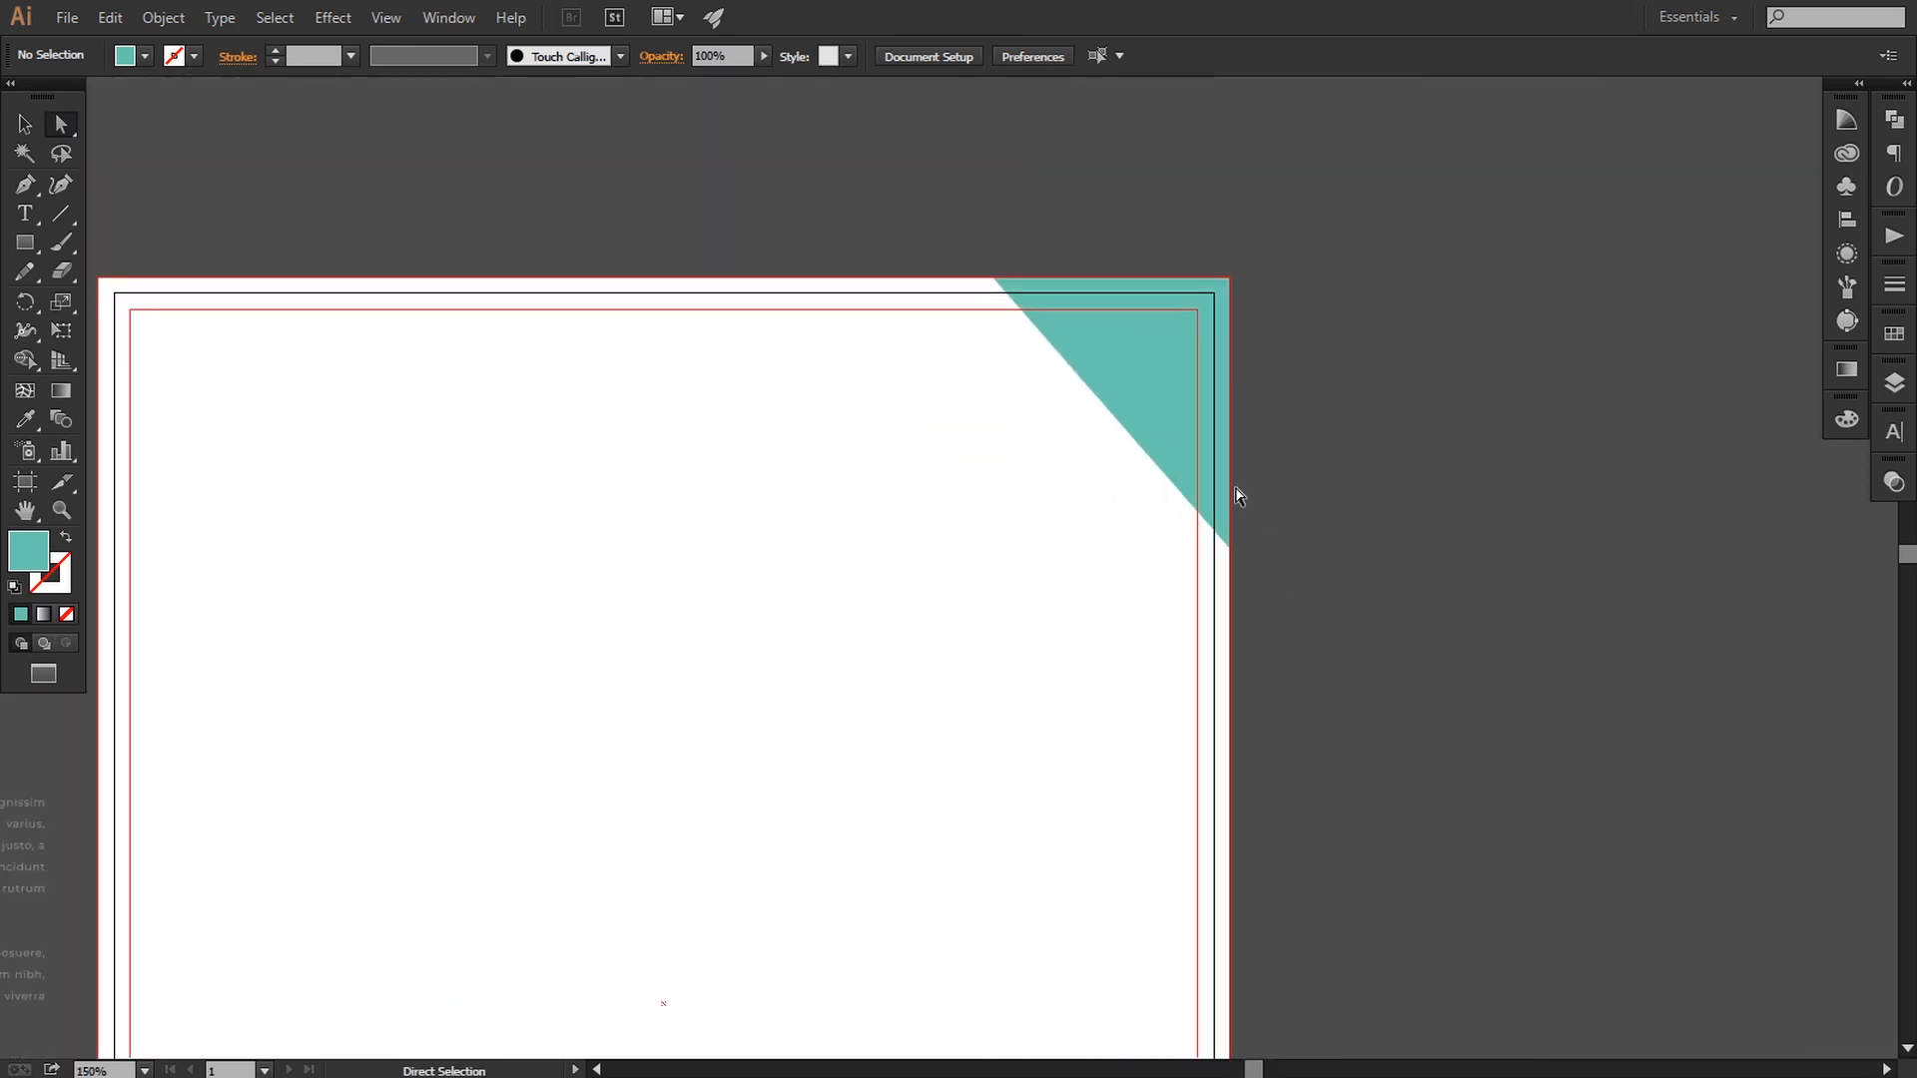
# - Raise the corner triangle's lower anchor point along the right bleed line to Y 1.7361 in
pyautogui.click(1187, 459)
pyautogui.click(1229, 548)
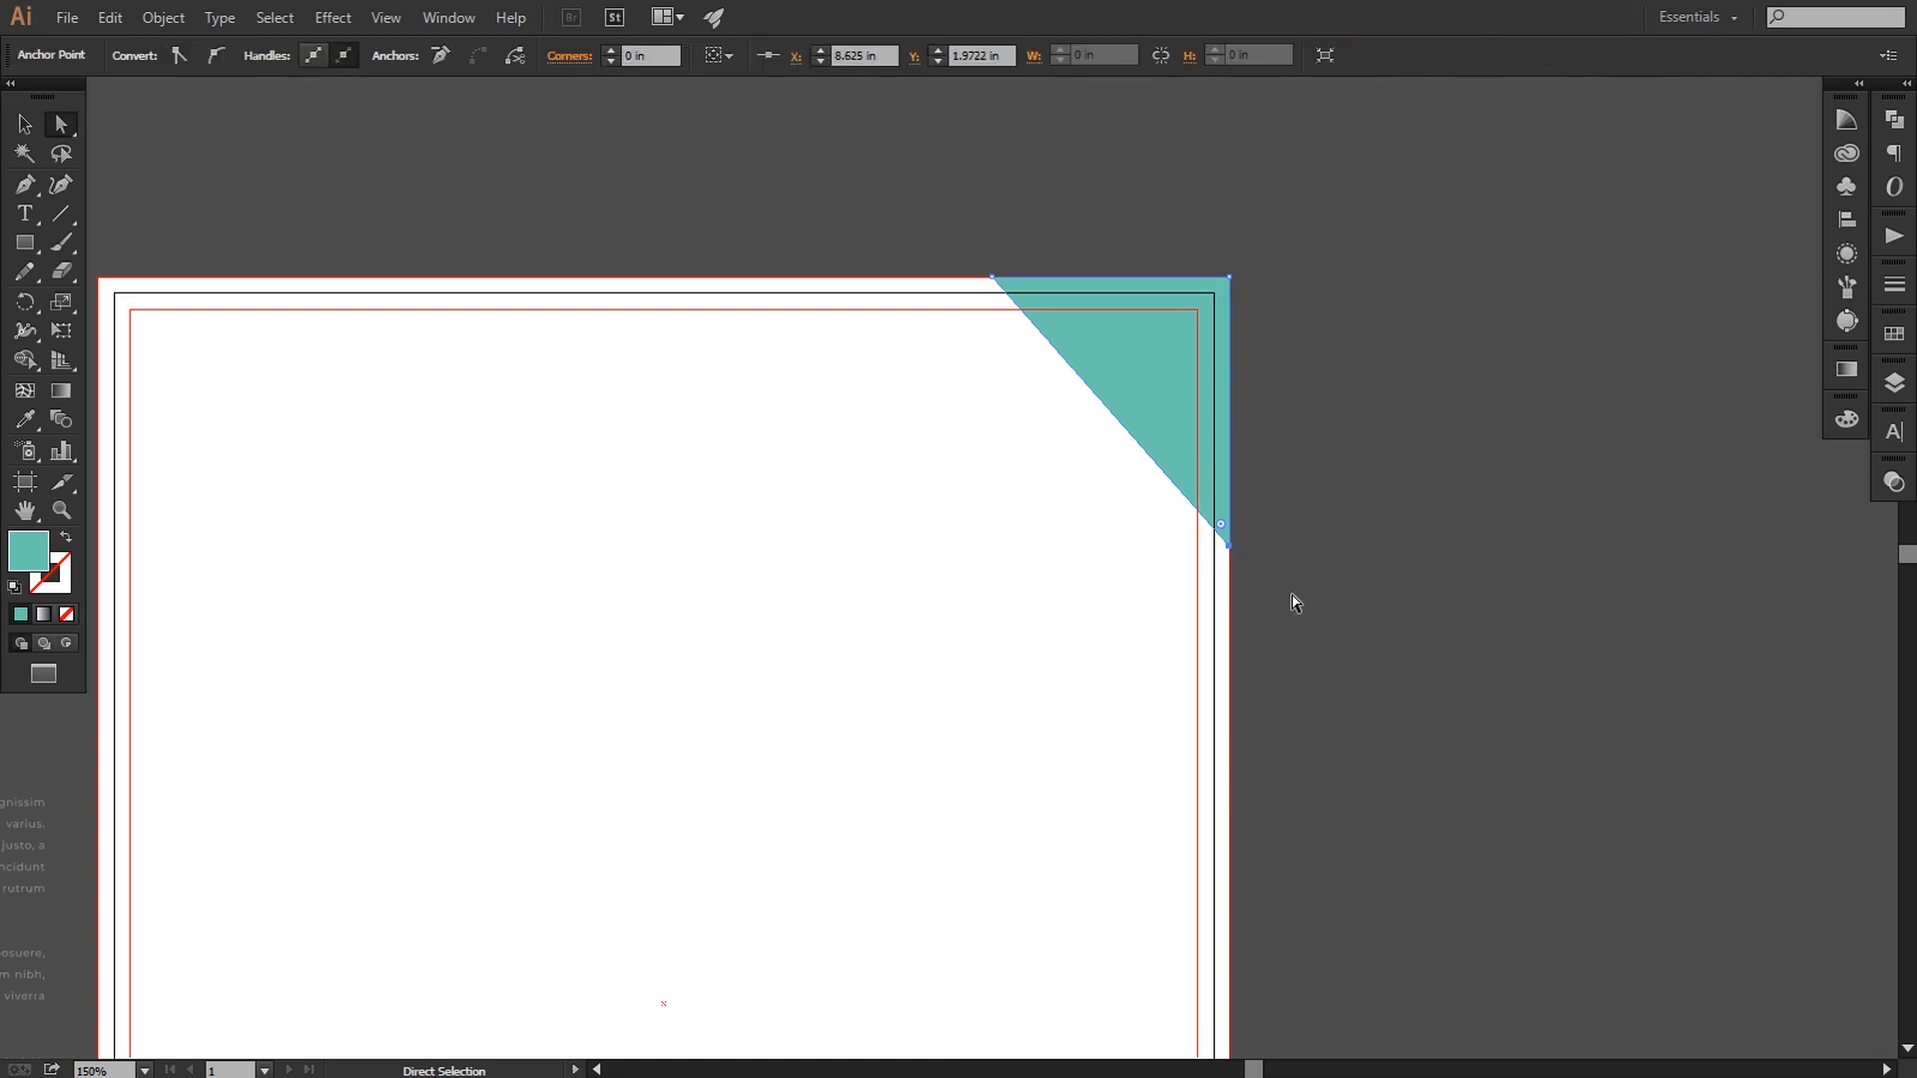
pyautogui.press('Up')
pyautogui.press('Up')
pyautogui.press('Up')
pyautogui.press('Up')
pyautogui.press('Up')
pyautogui.press('Up')
pyautogui.press('Up')
pyautogui.press('Up')
pyautogui.press('Up')
pyautogui.press('Up')
pyautogui.press('Up')
pyautogui.press('Up')
pyautogui.press('Up')
pyautogui.press('Up')
pyautogui.press('Up')
pyautogui.press('Up')
pyautogui.press('Up')
# - Shift the triangle's left anchor point outward along the upper bleed line to about X 6.72 in
pyautogui.click(994, 277)
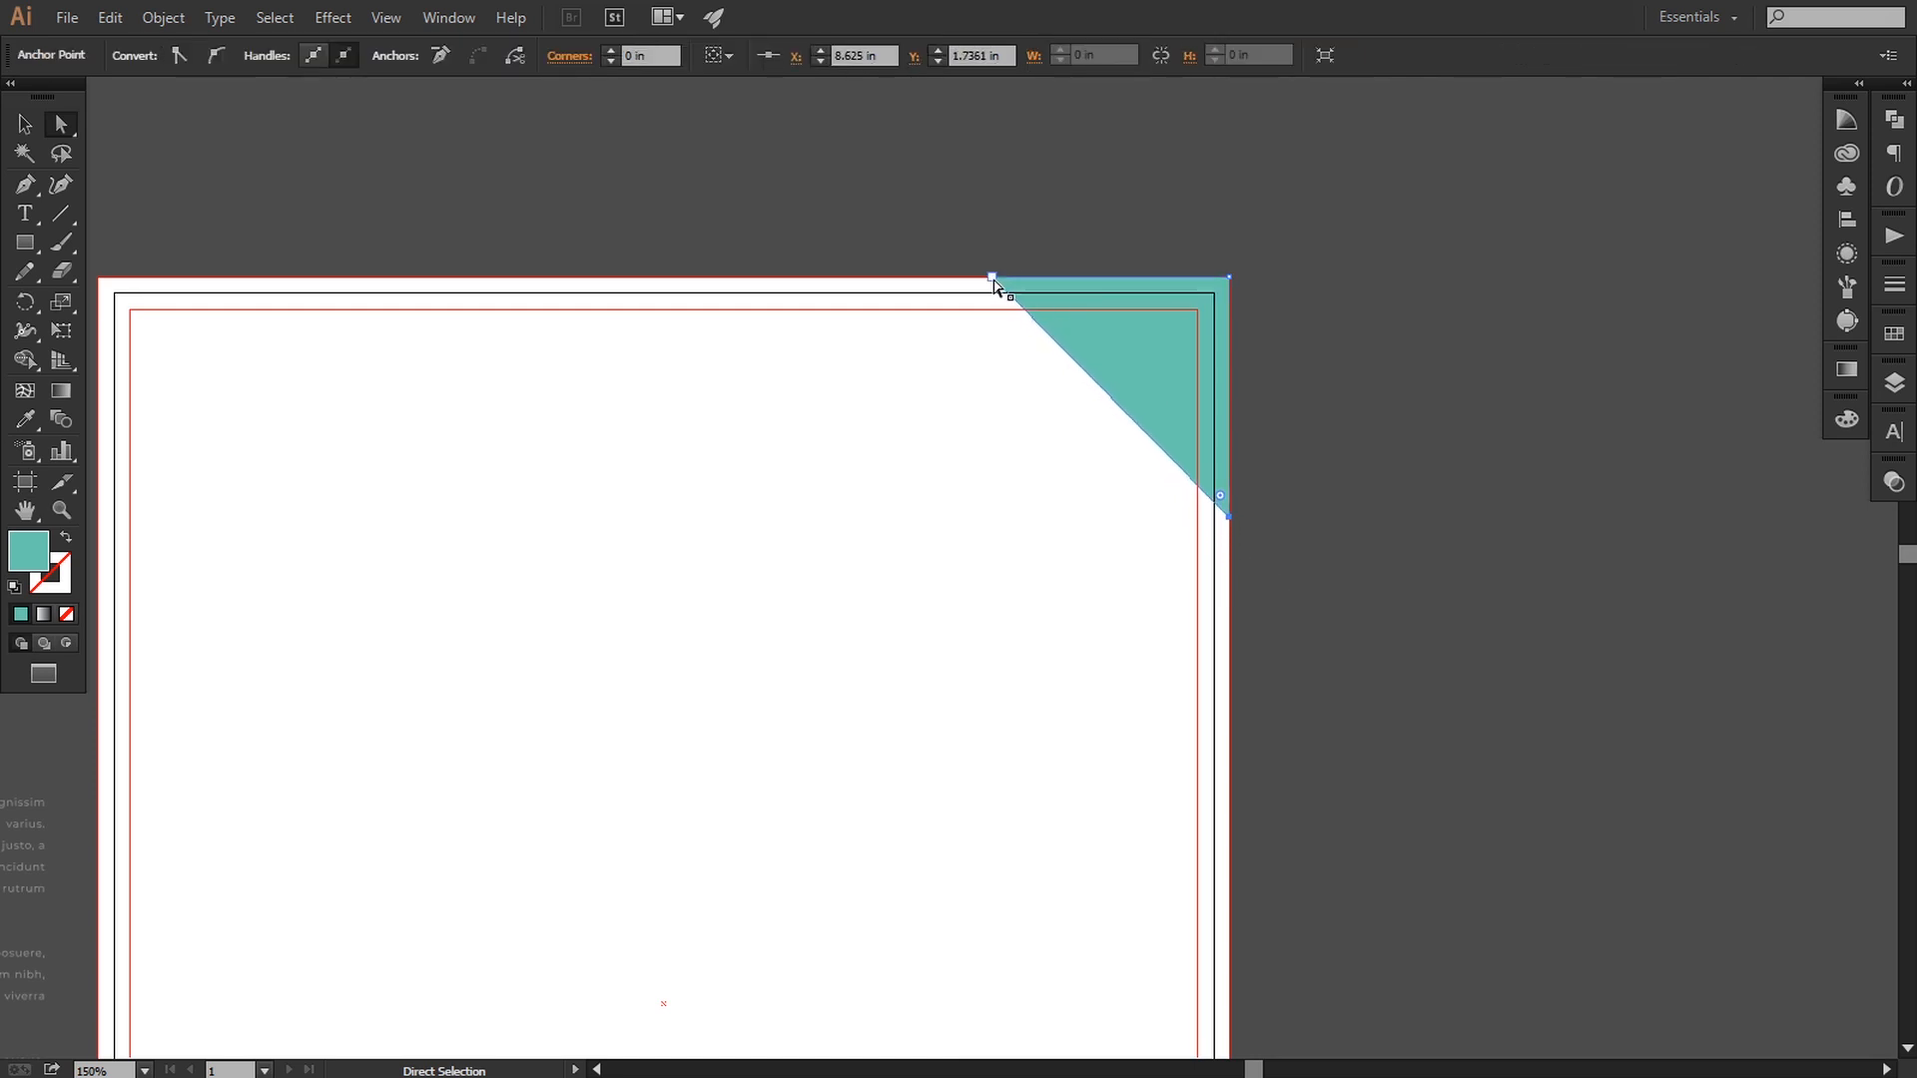
pyautogui.press('Left')
pyautogui.press('Left')
pyautogui.press('Left')
pyautogui.press('Left')
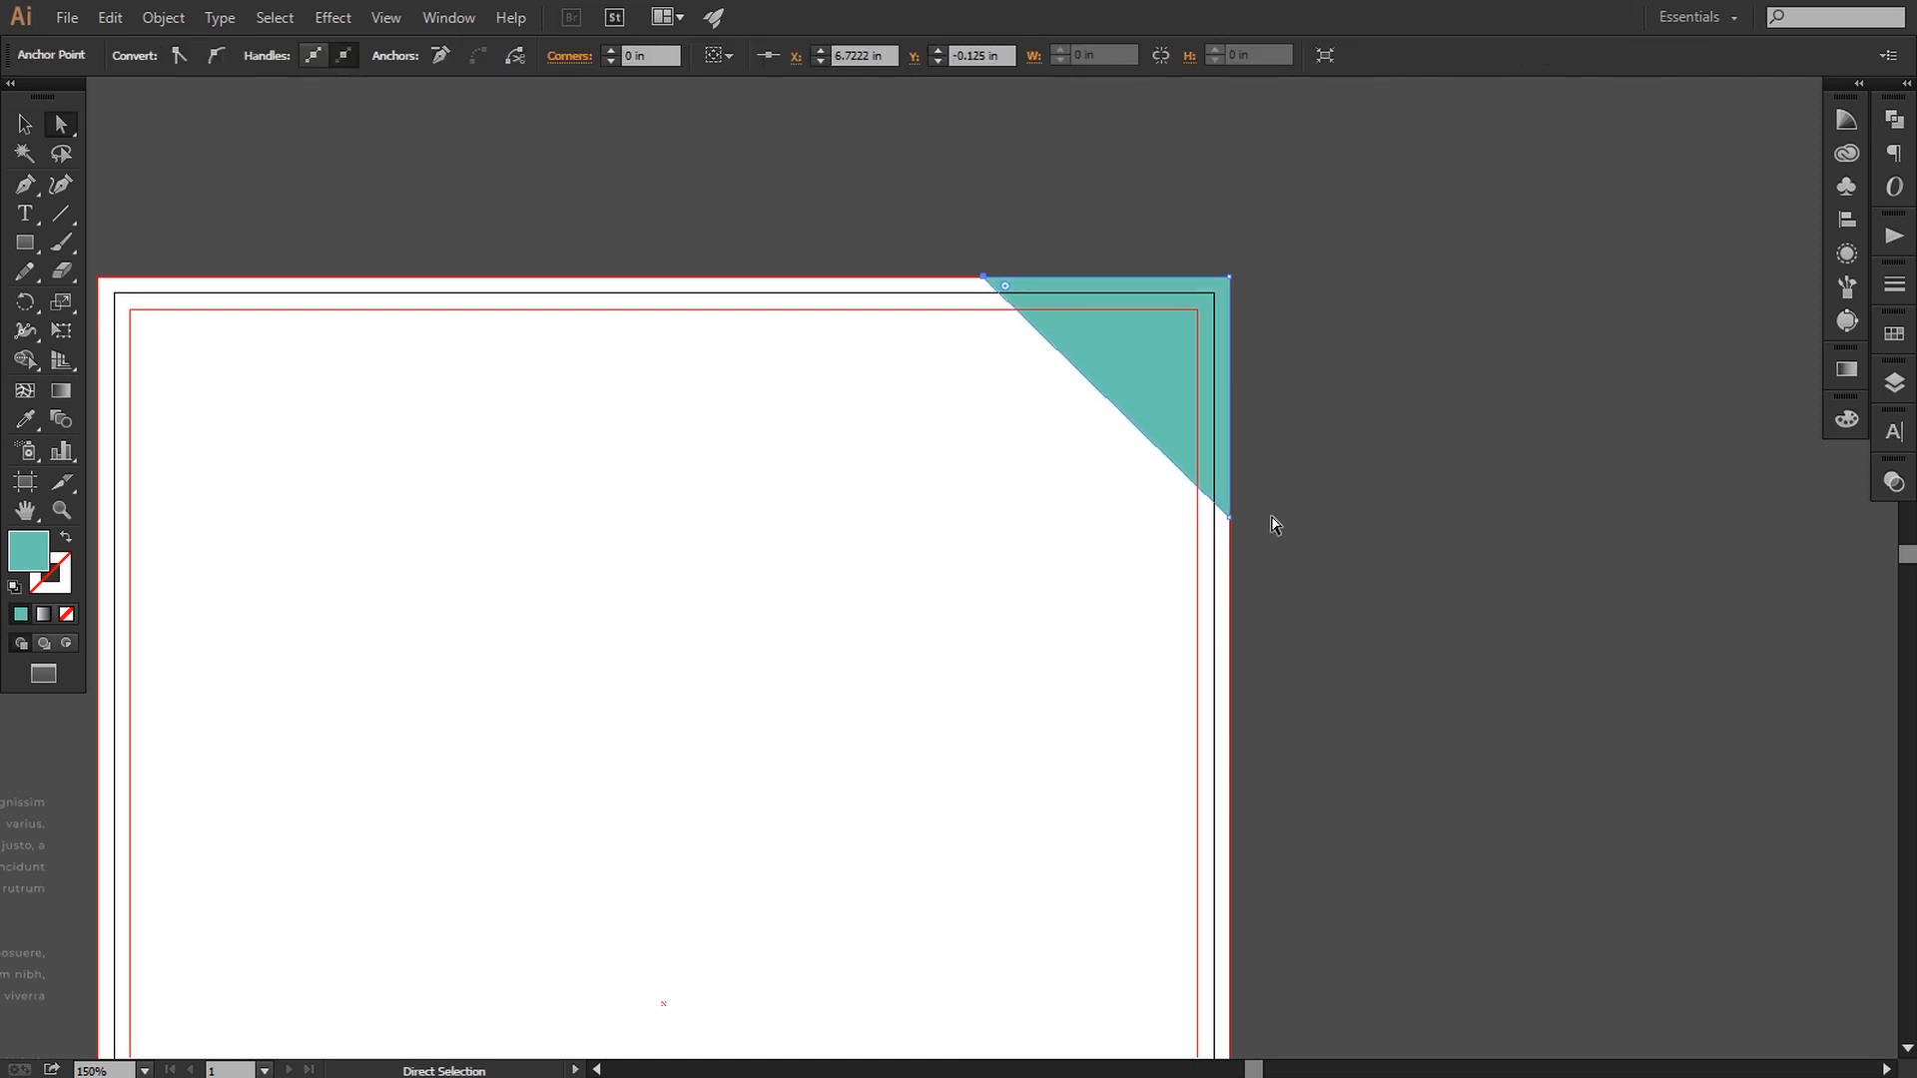
pyautogui.press('Right')
pyautogui.press('Right')
pyautogui.click(1332, 513)
pyautogui.moveTo(1330, 582); pyautogui.dragTo(1369, 543)
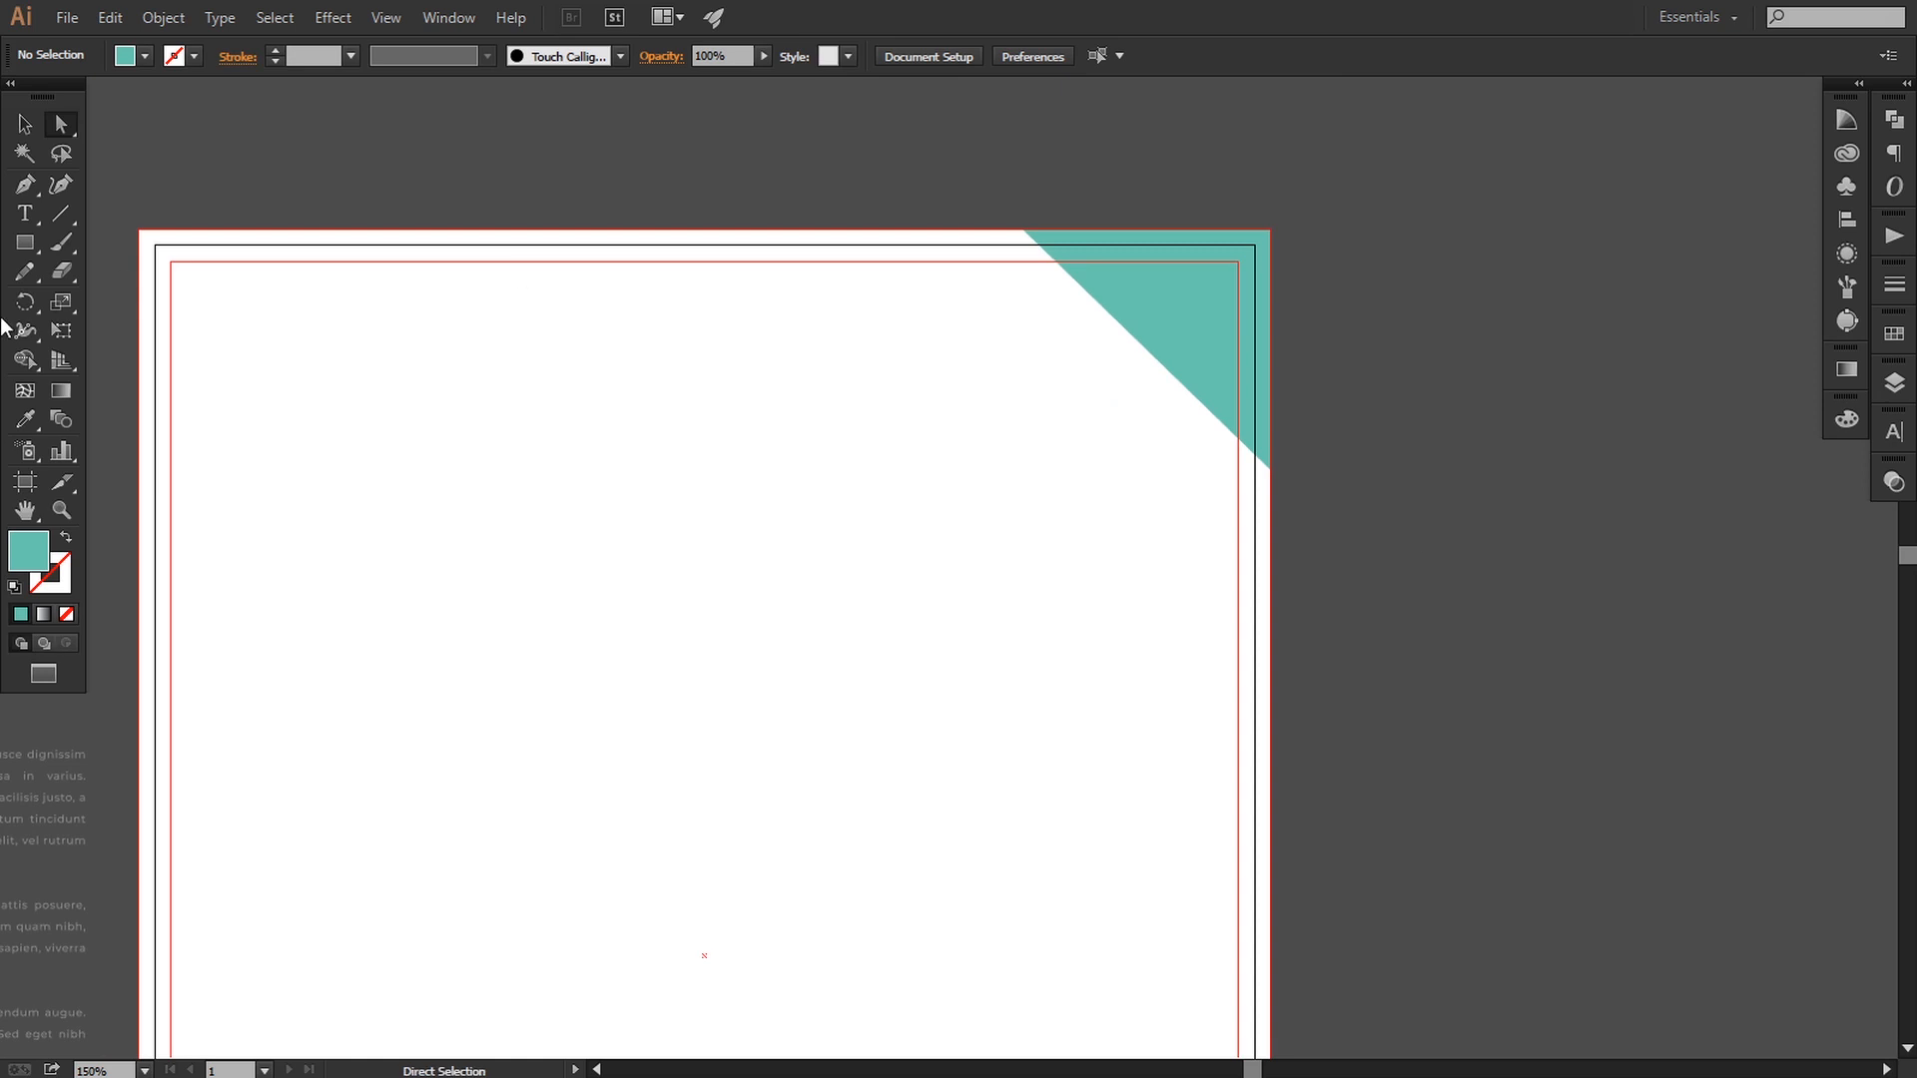
# - Draw a square about 2.05 in wide in the page's upper middle area and rotate it 45° into a diamond
pyautogui.moveTo(25, 243); pyautogui.dragTo(110, 244)
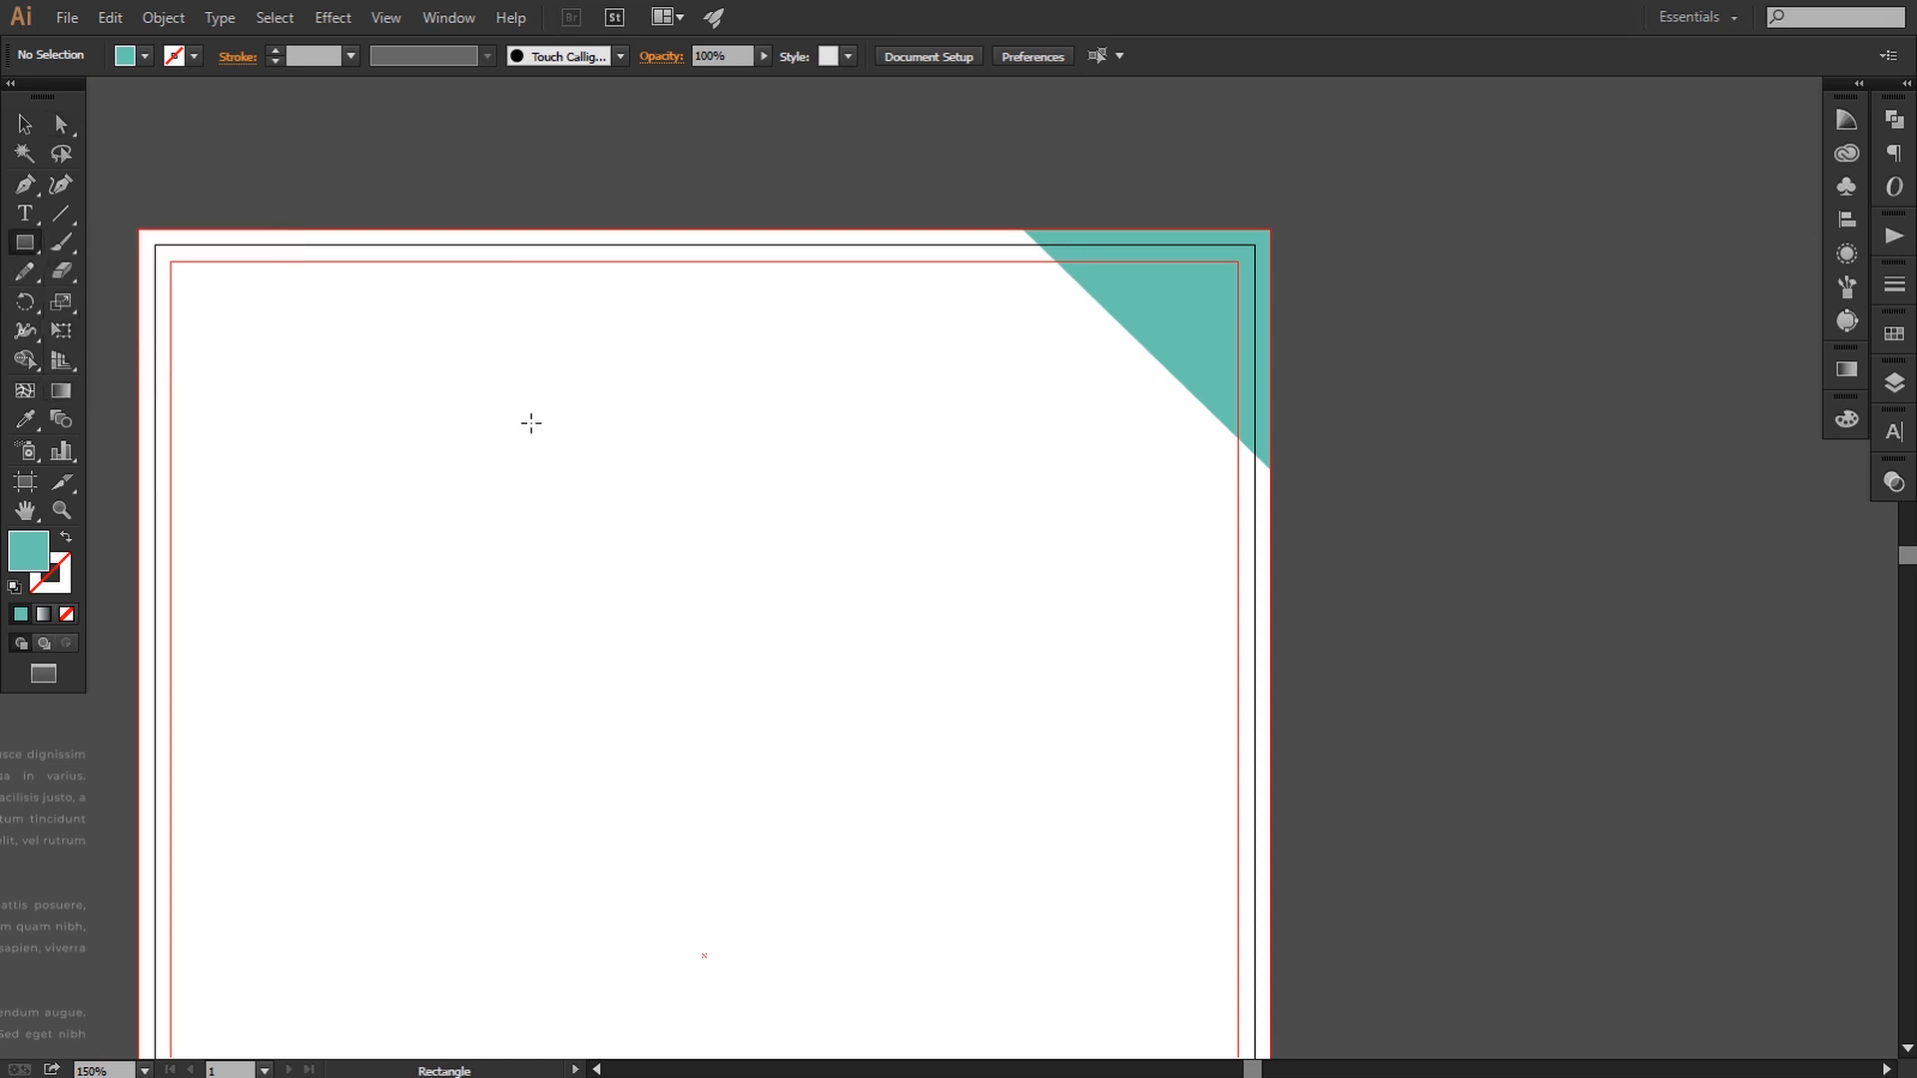
pyautogui.moveTo(531, 424)
pyautogui.mouseDown()
pyautogui.moveTo(672, 646)
pyautogui.moveTo(796, 688)
pyautogui.mouseUp()
pyautogui.press('v')
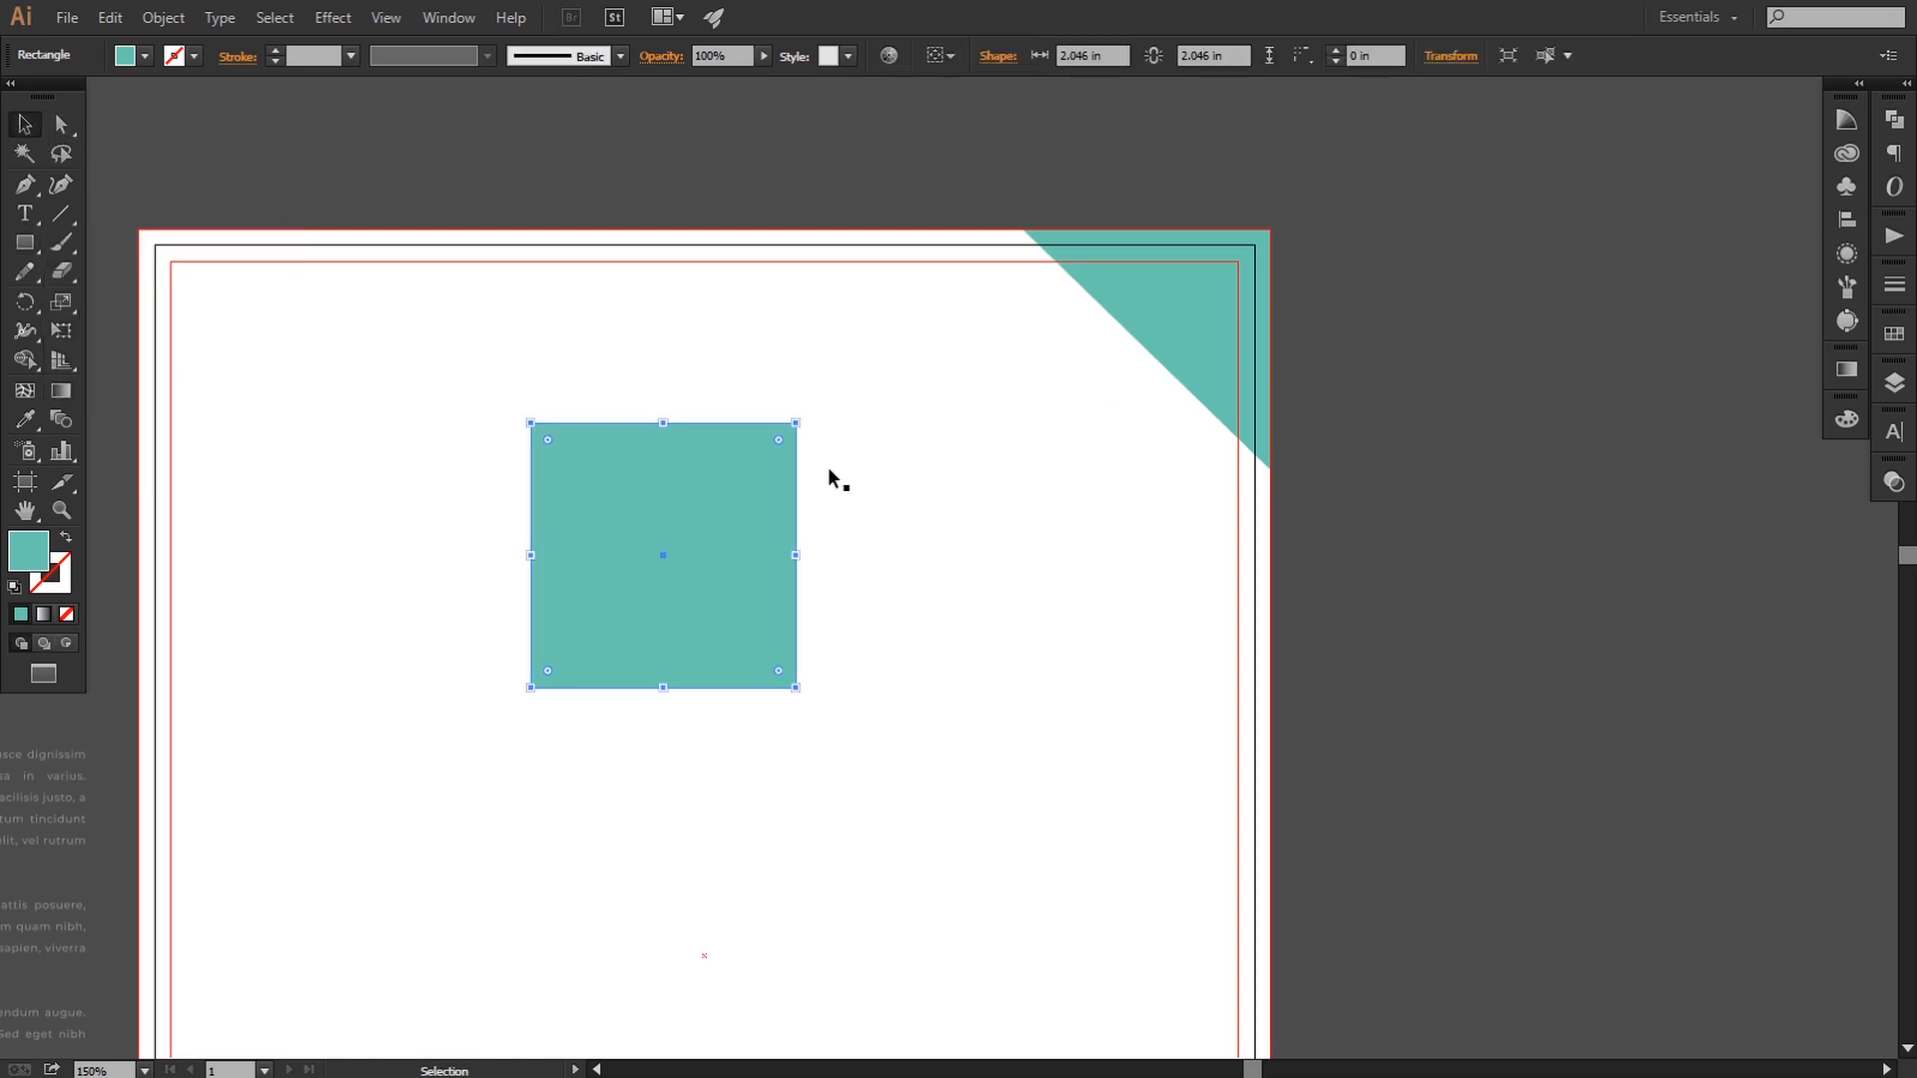
pyautogui.moveTo(813, 427); pyautogui.dragTo(875, 615)
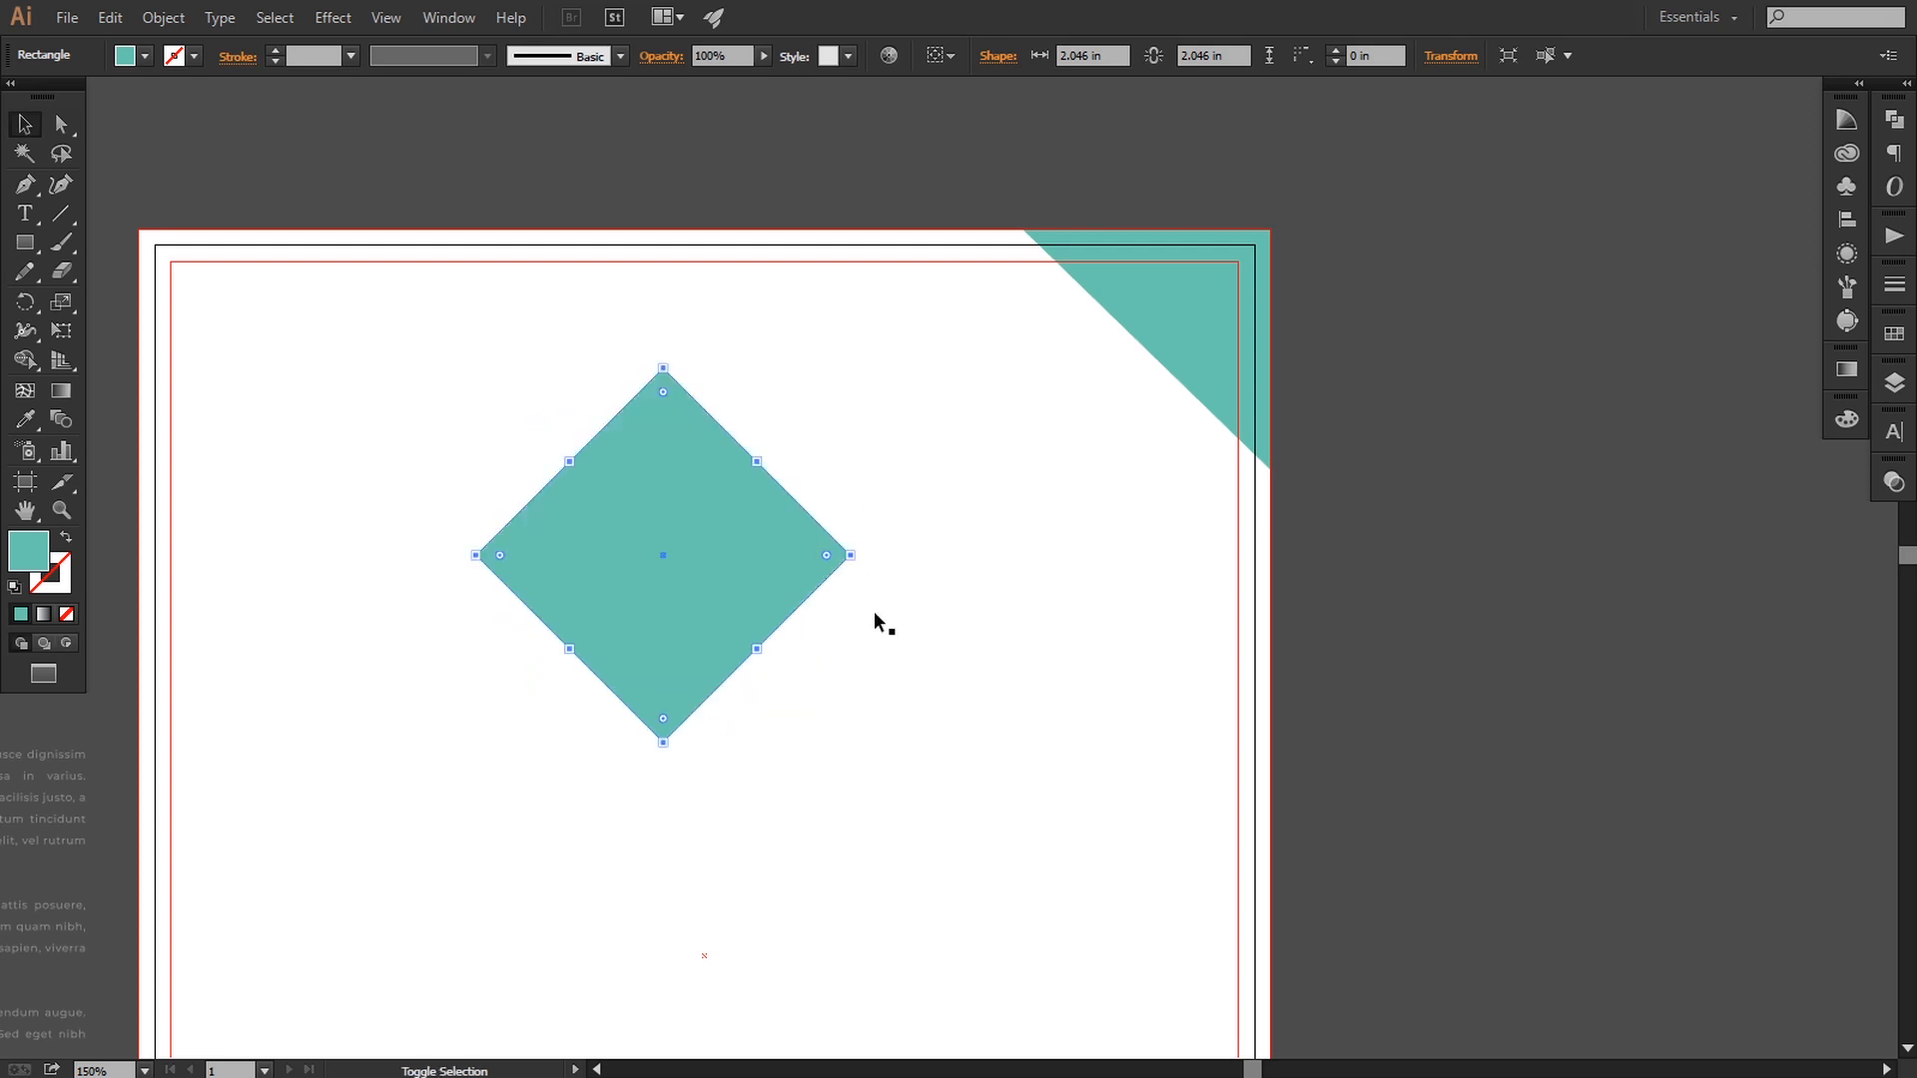
# - Paste a copy of the diamond in front and scale it about its centre to roughly half size
pyautogui.click(110, 17)
pyautogui.click(146, 132)
pyautogui.click(110, 17)
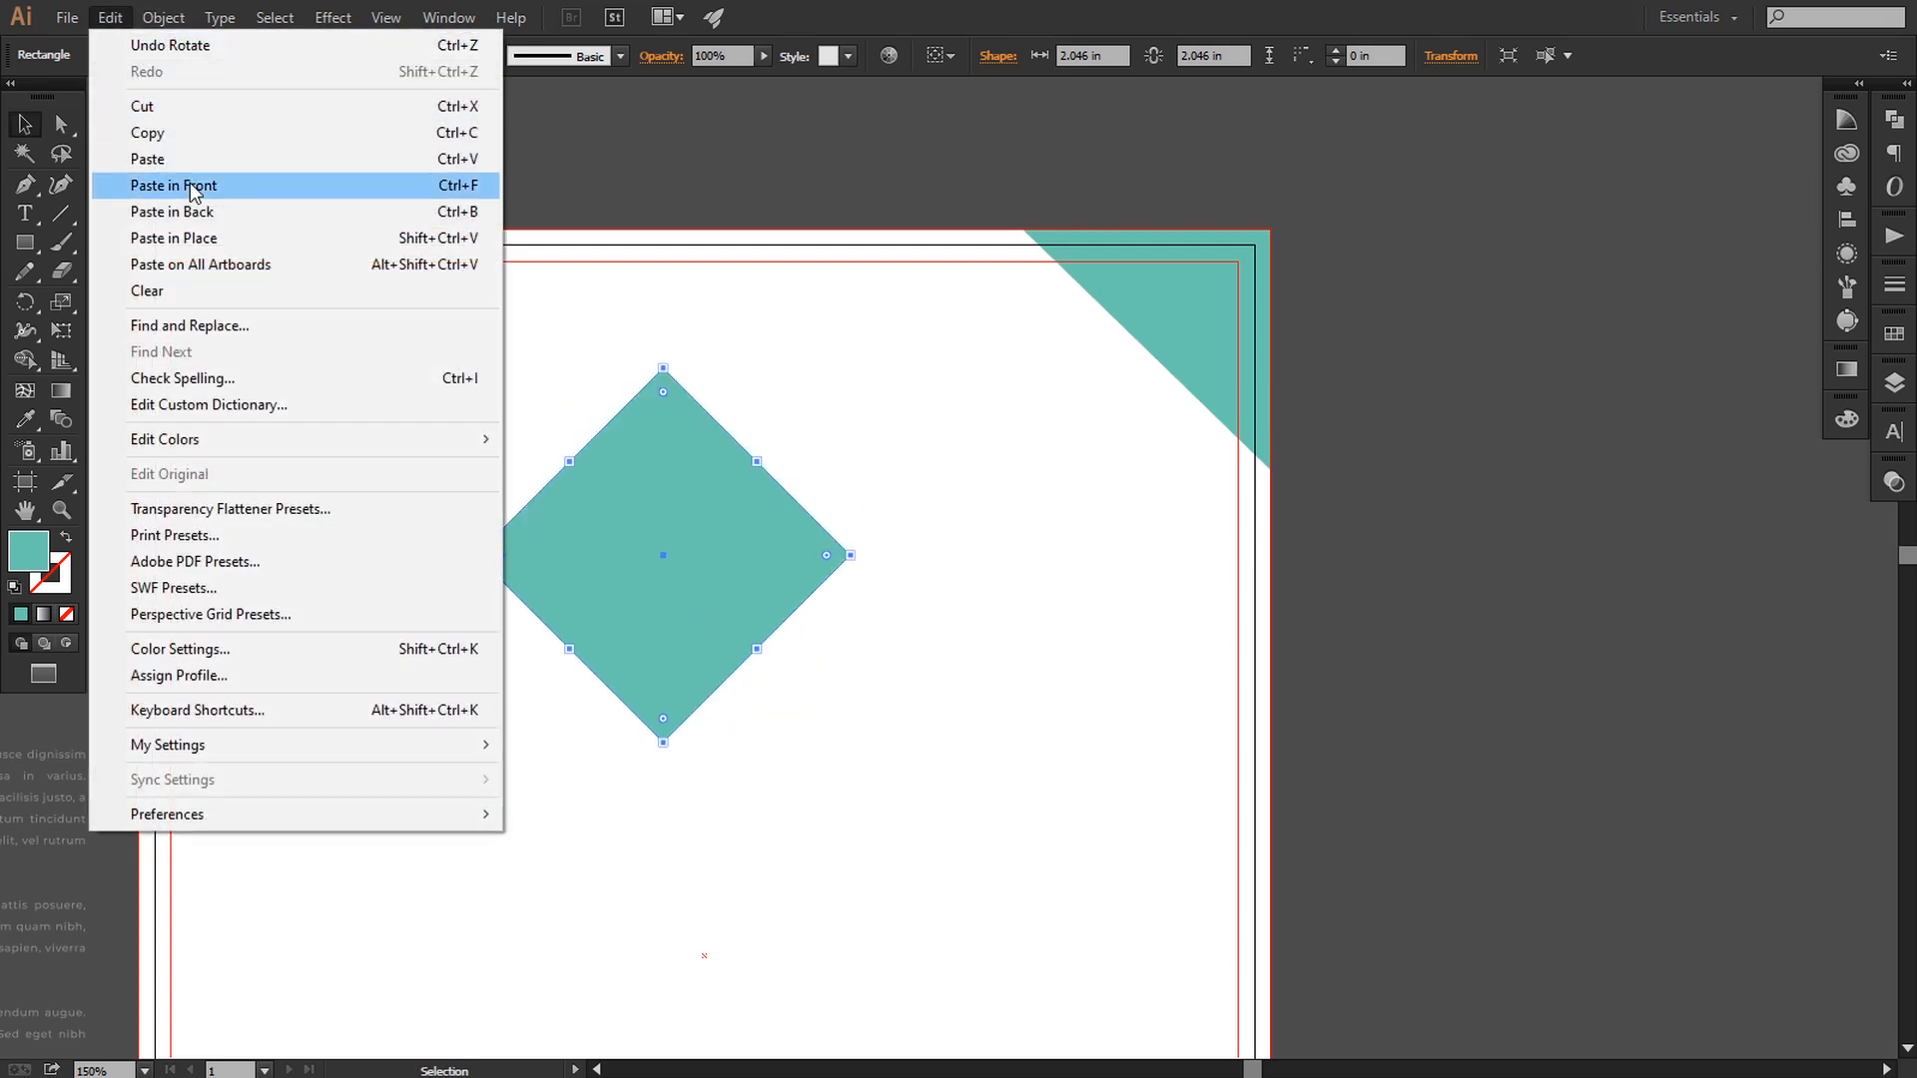
pyautogui.click(200, 181)
pyautogui.moveTo(851, 560); pyautogui.dragTo(785, 572)
# - Subtract the small diamond from the large one with Minus Front to form a diamond ring
pyautogui.keyDown('shift'); pyautogui.click(797, 575); pyautogui.keyUp('shift')
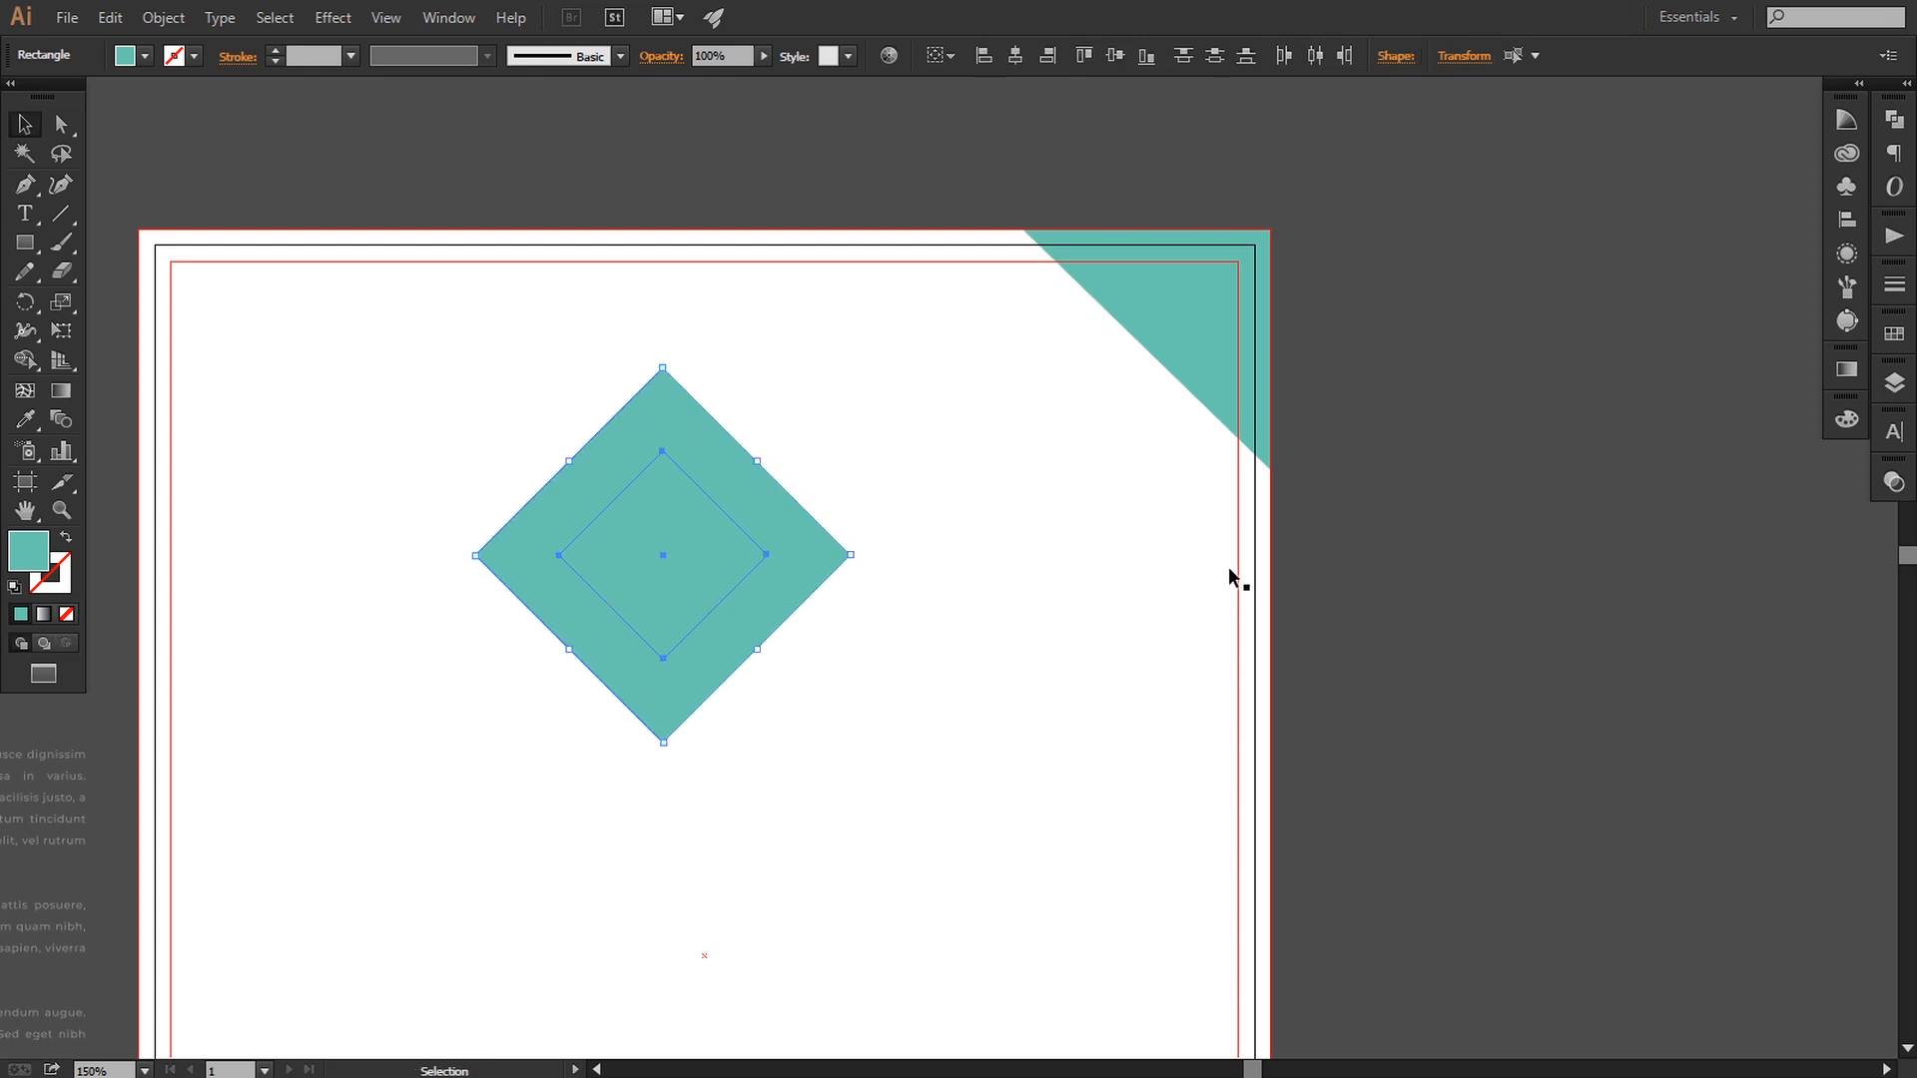
pyautogui.click(1894, 118)
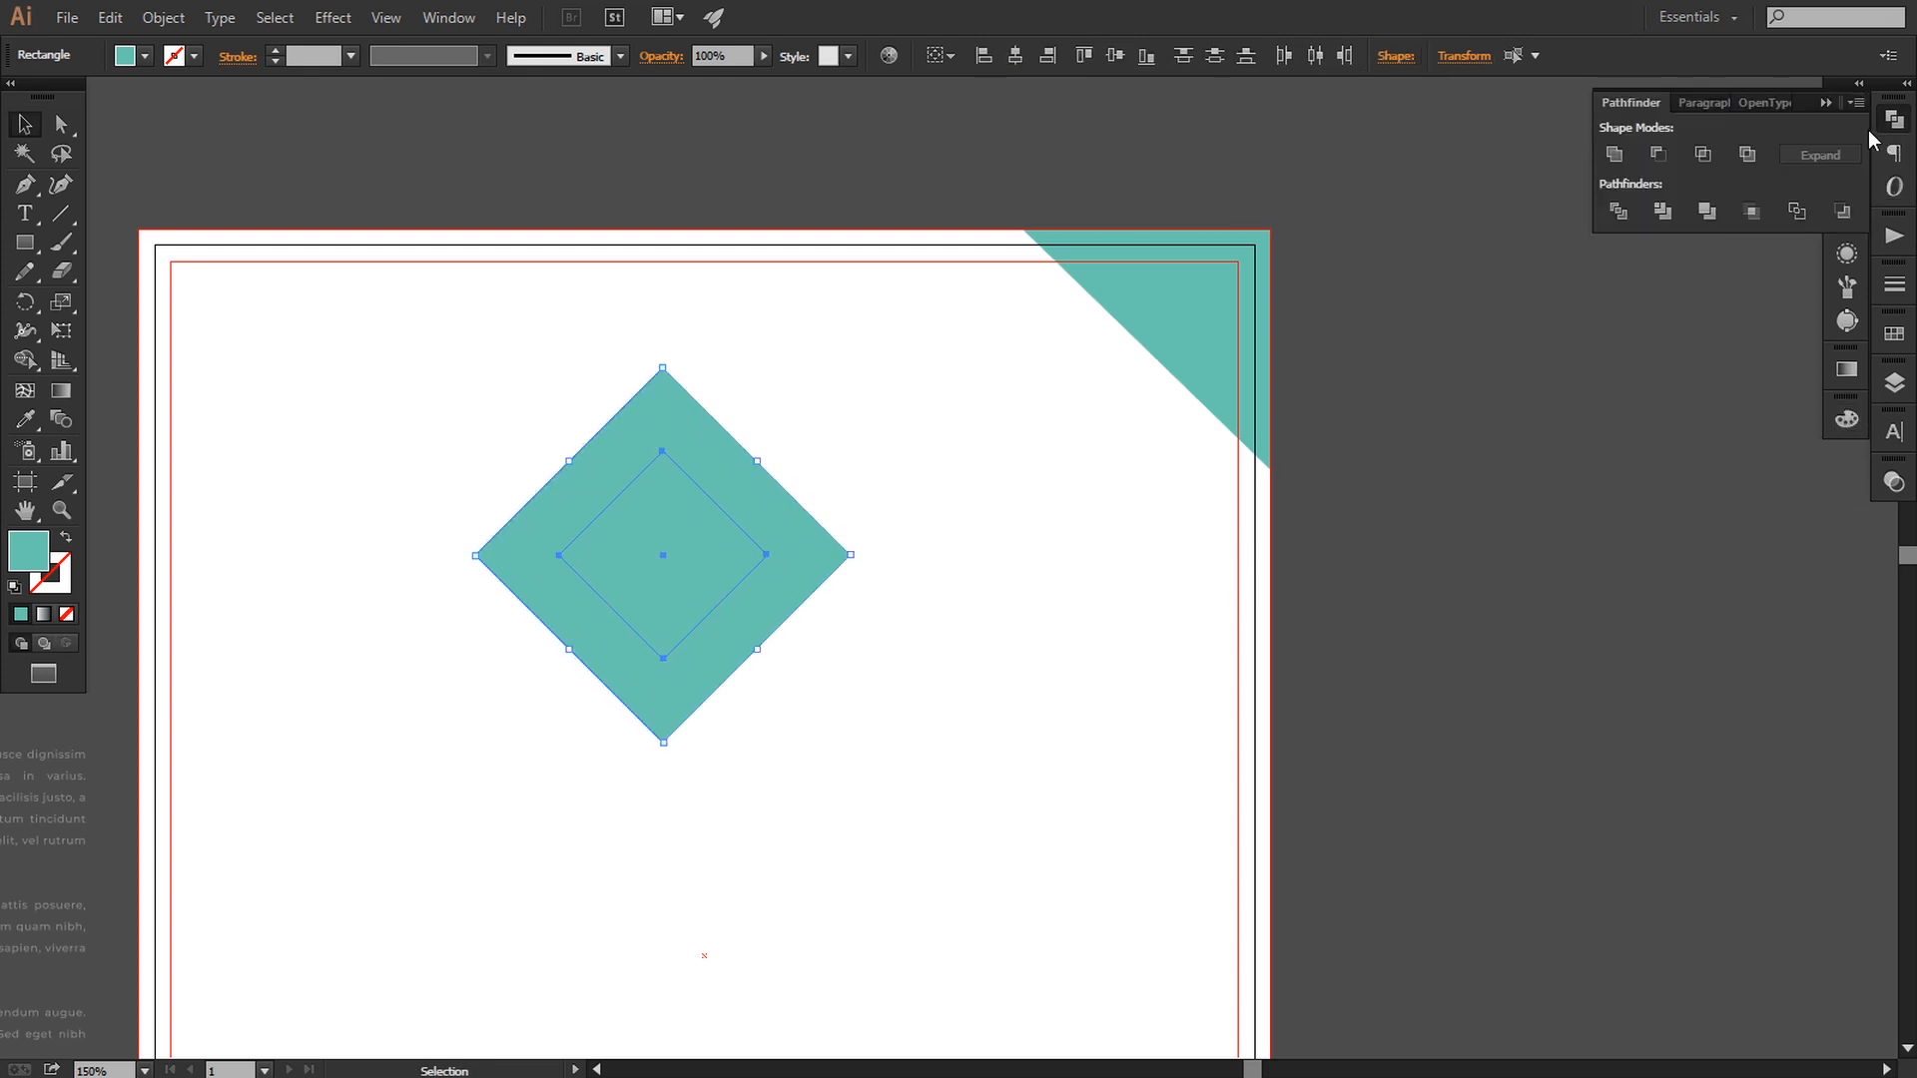
pyautogui.click(1659, 156)
pyautogui.click(831, 641)
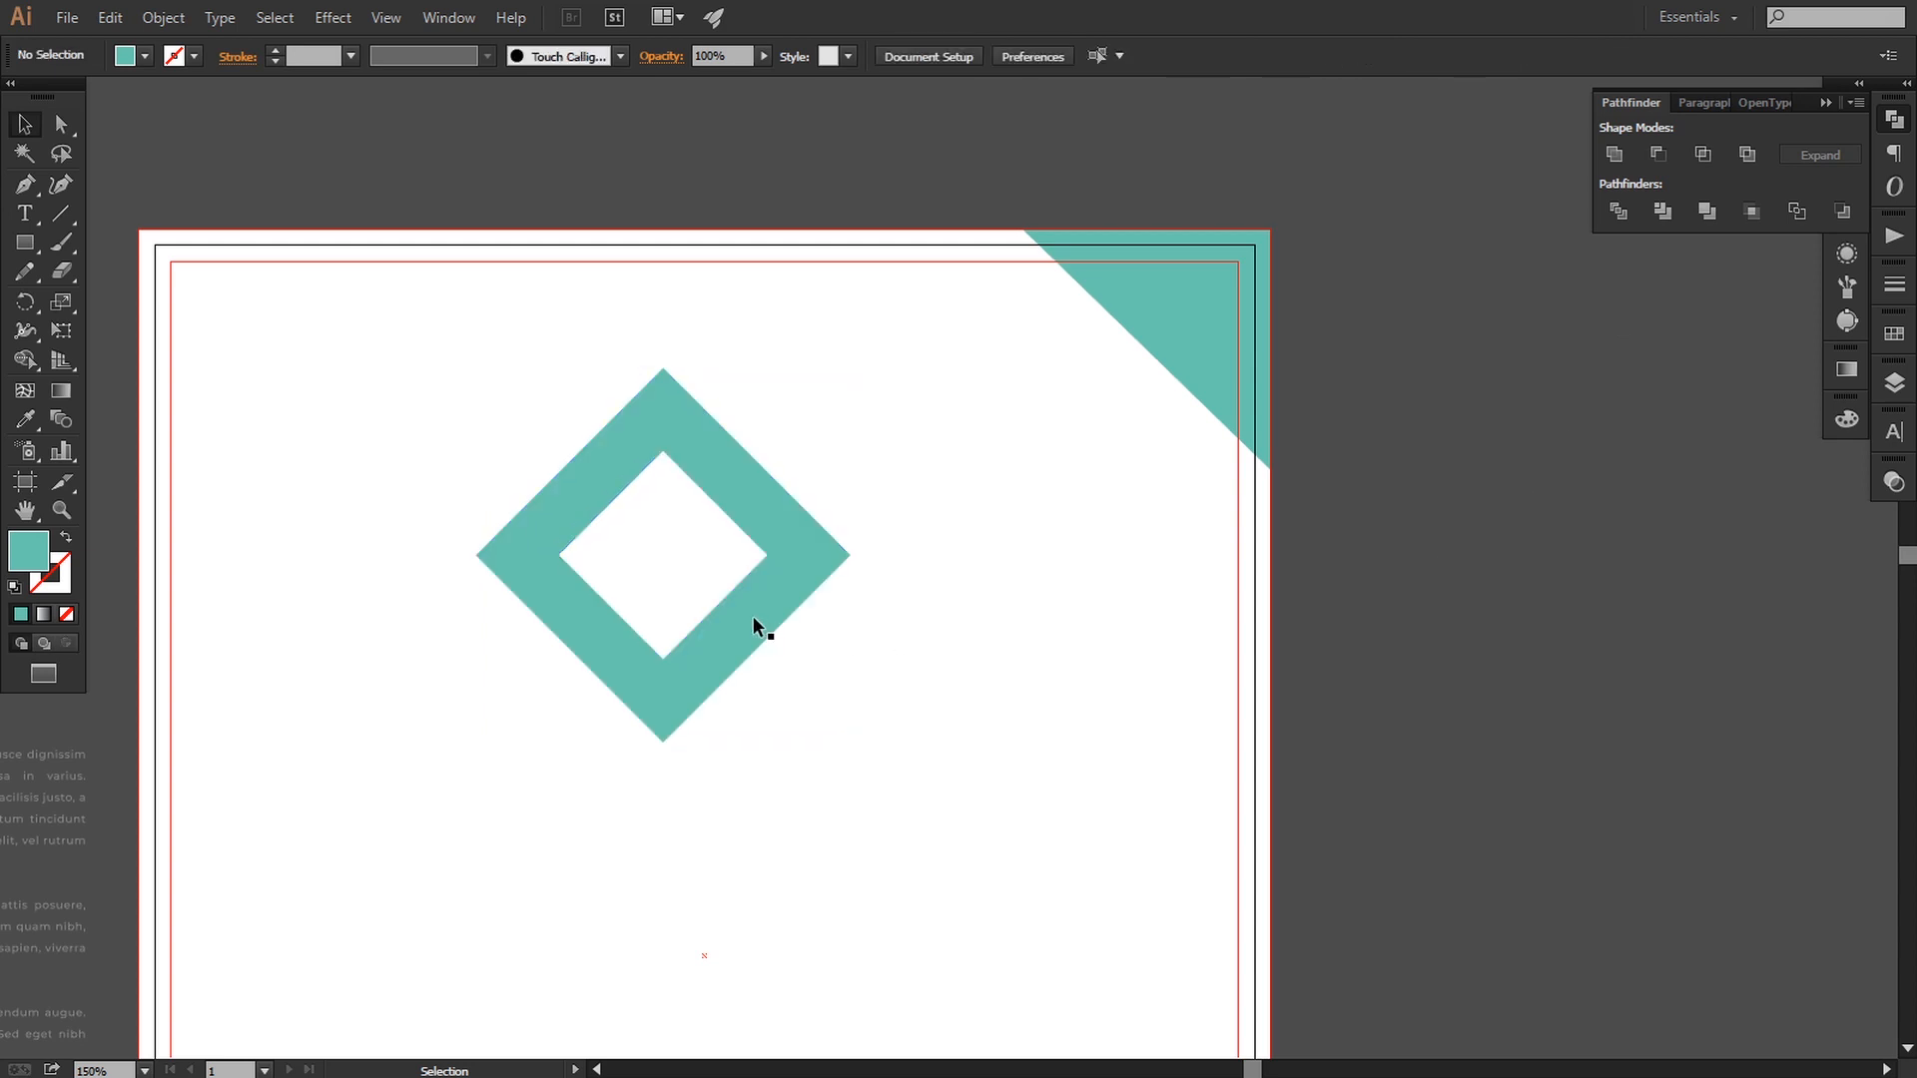
# - Move the diamond ring so its upper tip meets the page's top-right bleed corner and enlarge it to about 3.45 in wide
pyautogui.moveTo(754, 618); pyautogui.dragTo(1366, 489)
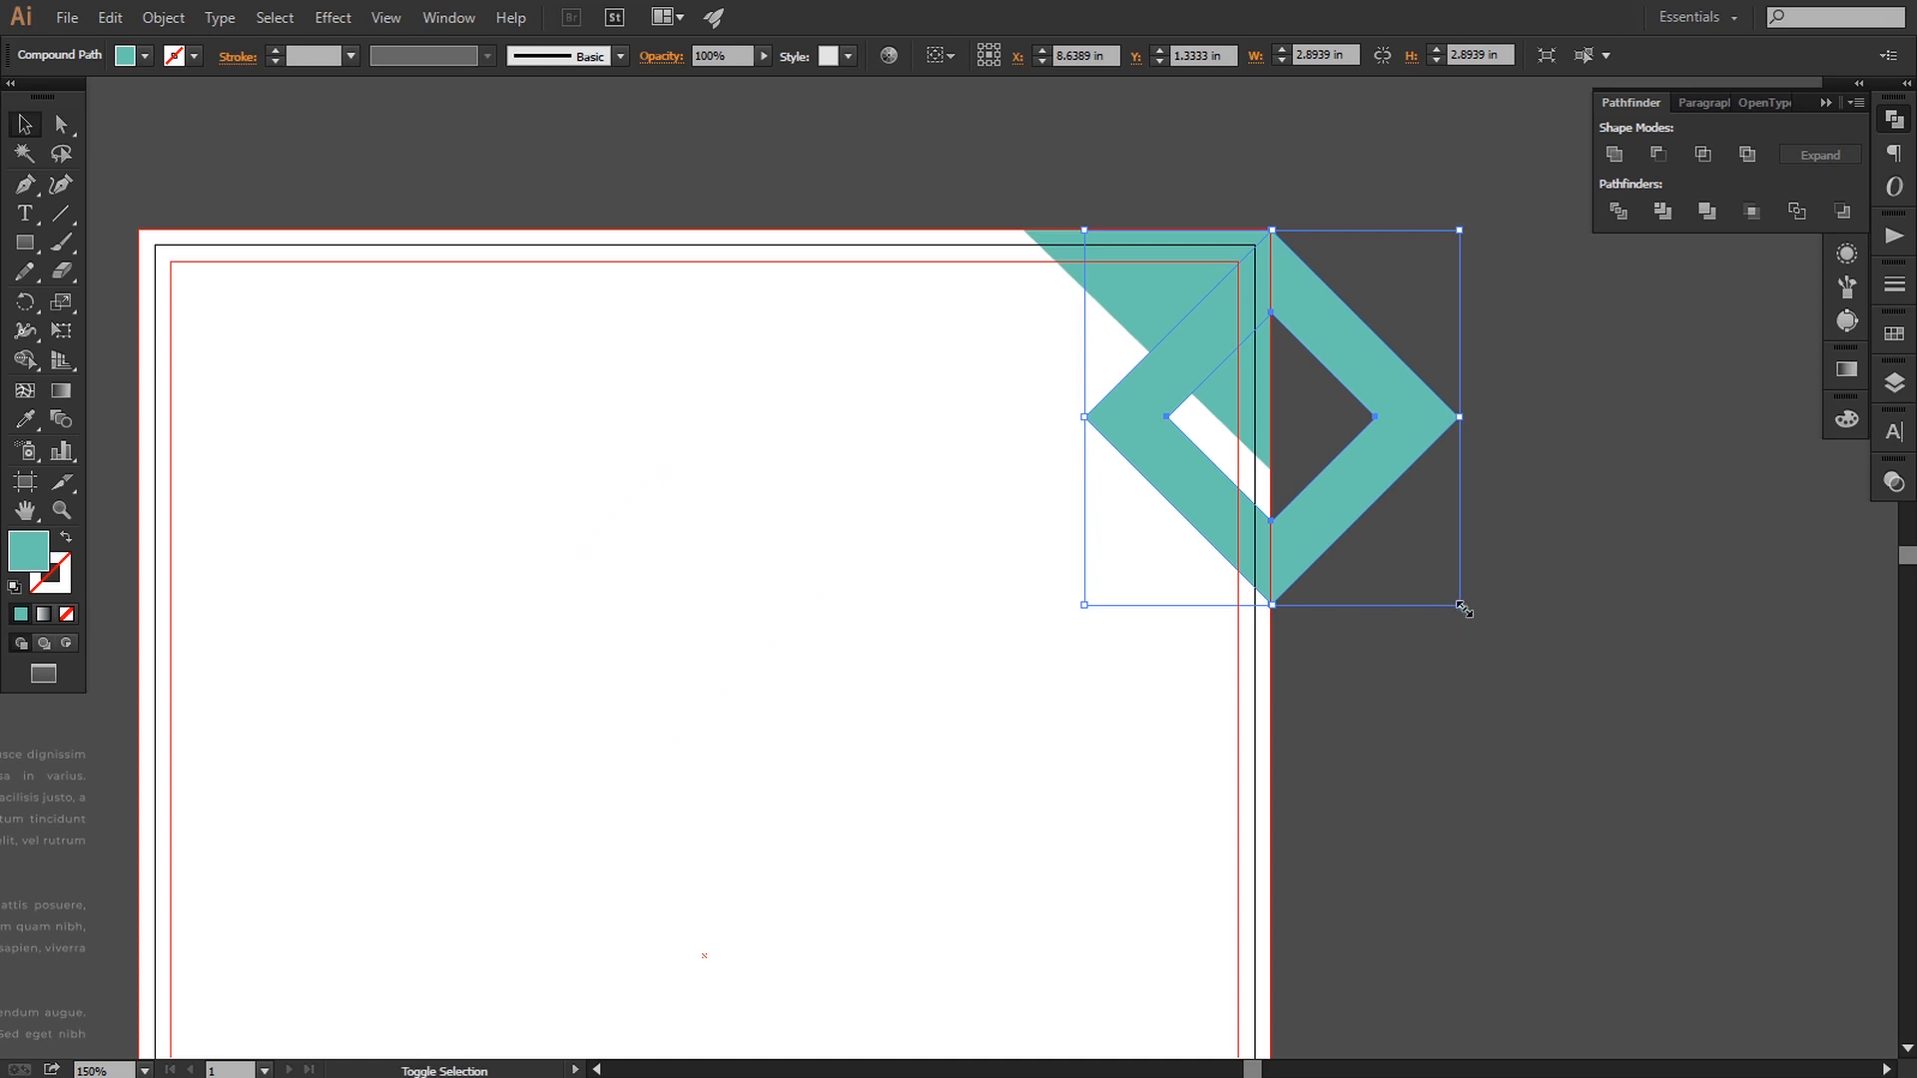
pyautogui.moveTo(1460, 605); pyautogui.dragTo(1497, 652)
pyautogui.moveTo(1332, 530); pyautogui.dragTo(1328, 563)
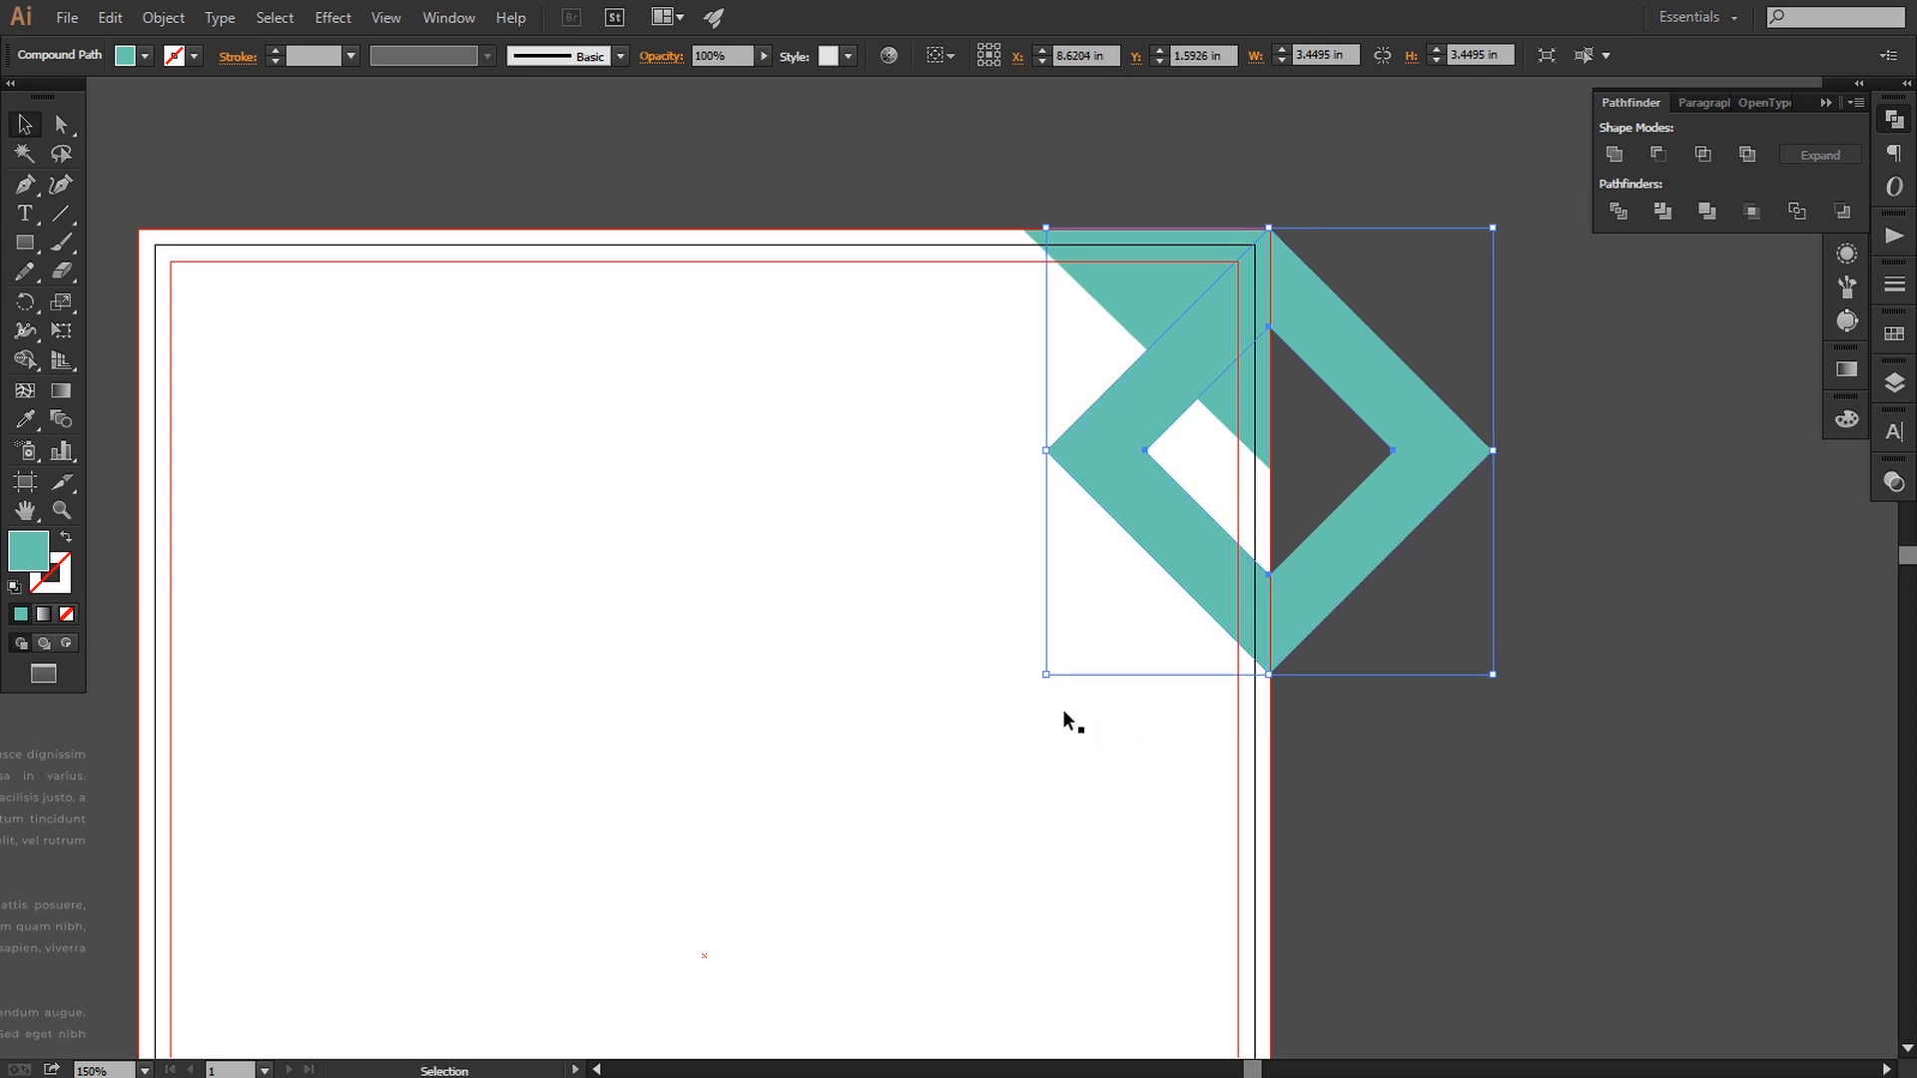
# - Resize the diamond ring proportionally to about 3.75 in wide, keeping it across the right bleed line
pyautogui.moveTo(1045, 675); pyautogui.dragTo(994, 726)
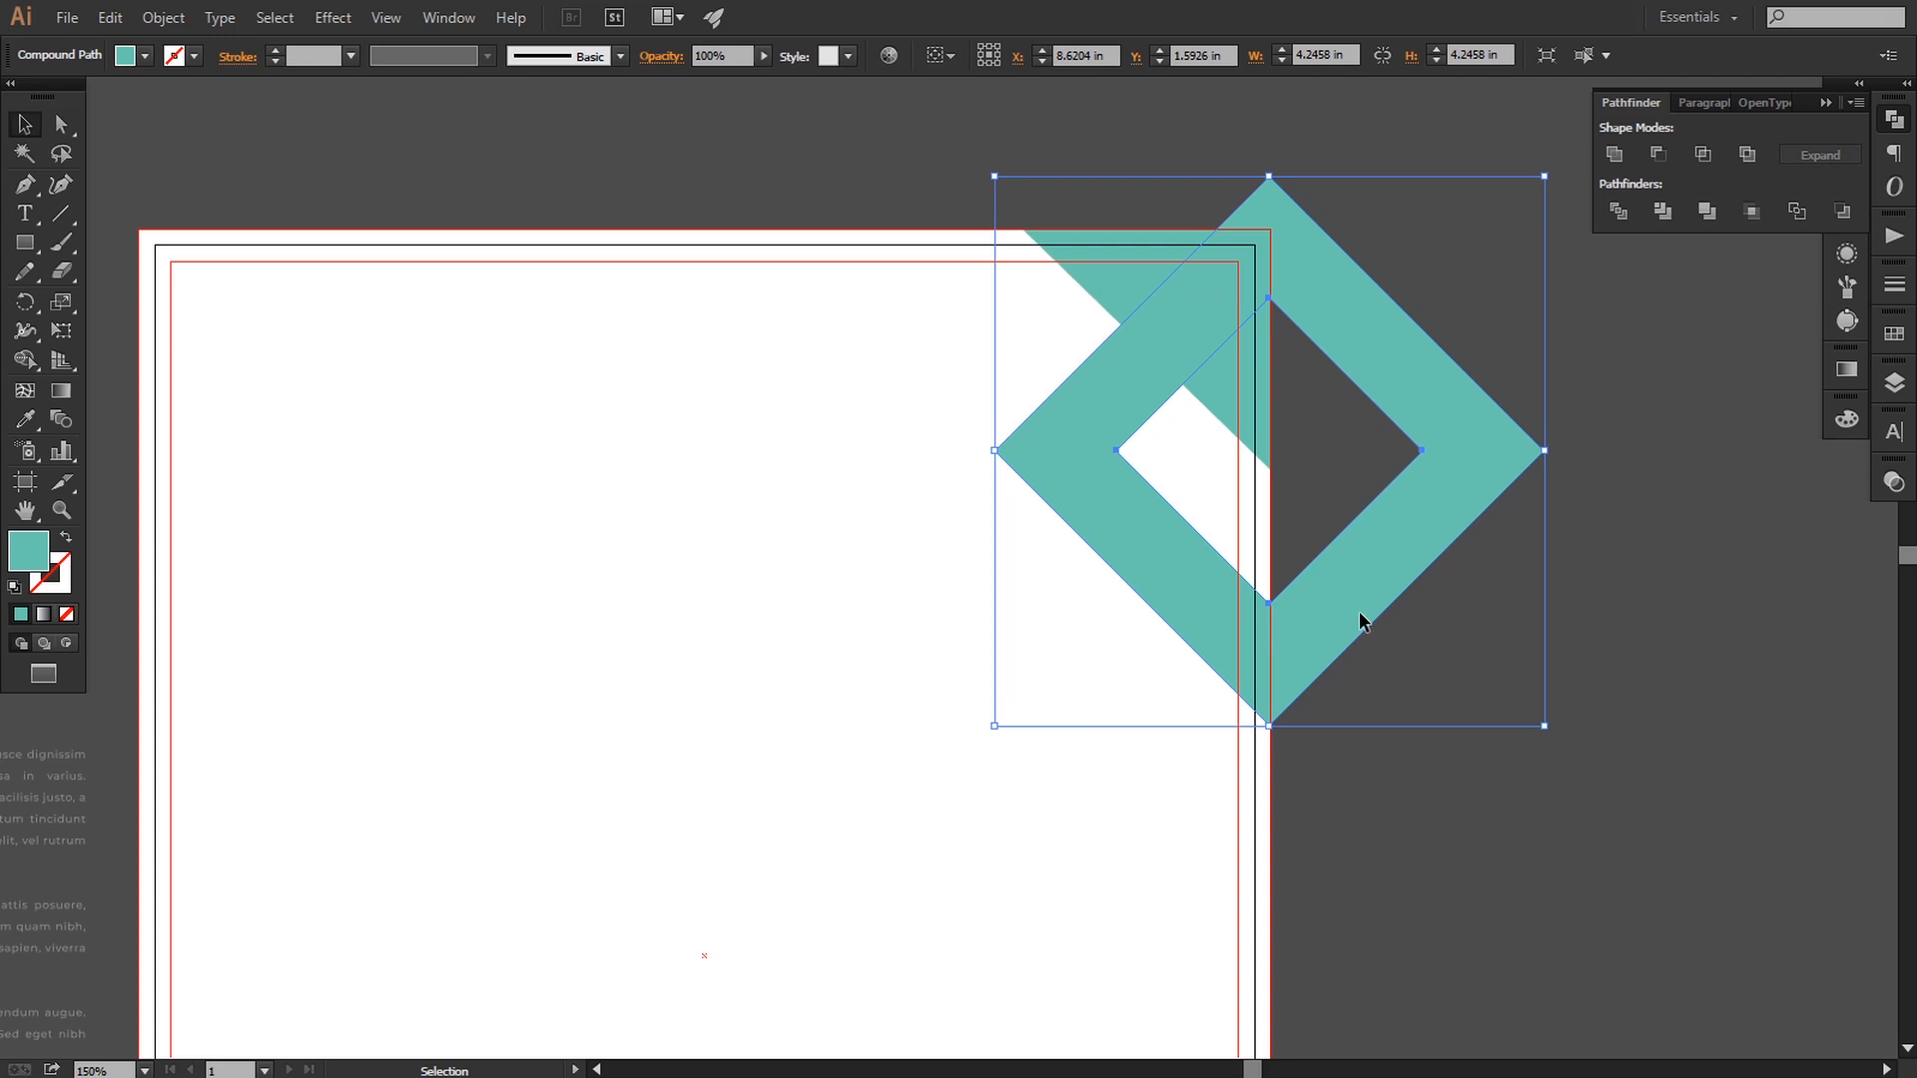
pyautogui.moveTo(1360, 621); pyautogui.dragTo(1364, 621)
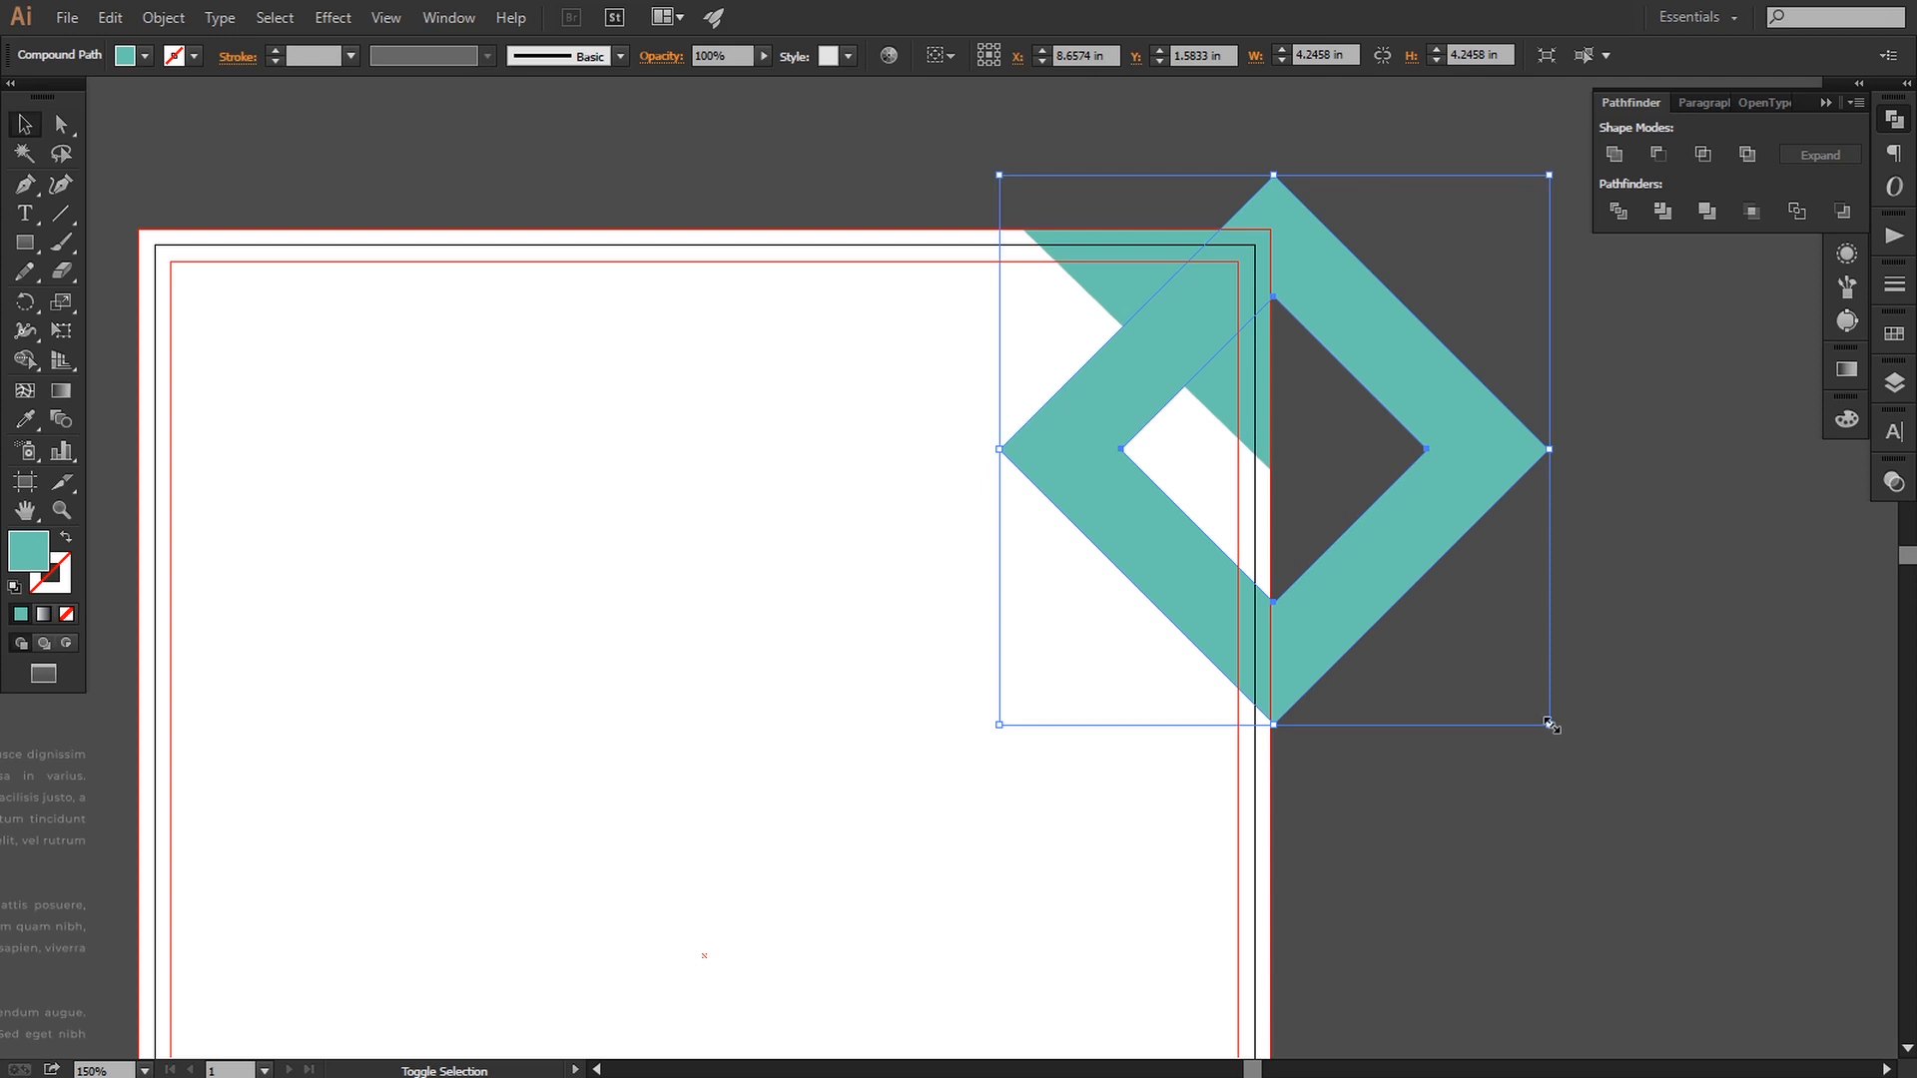
pyautogui.moveTo(1549, 722); pyautogui.dragTo(1607, 783)
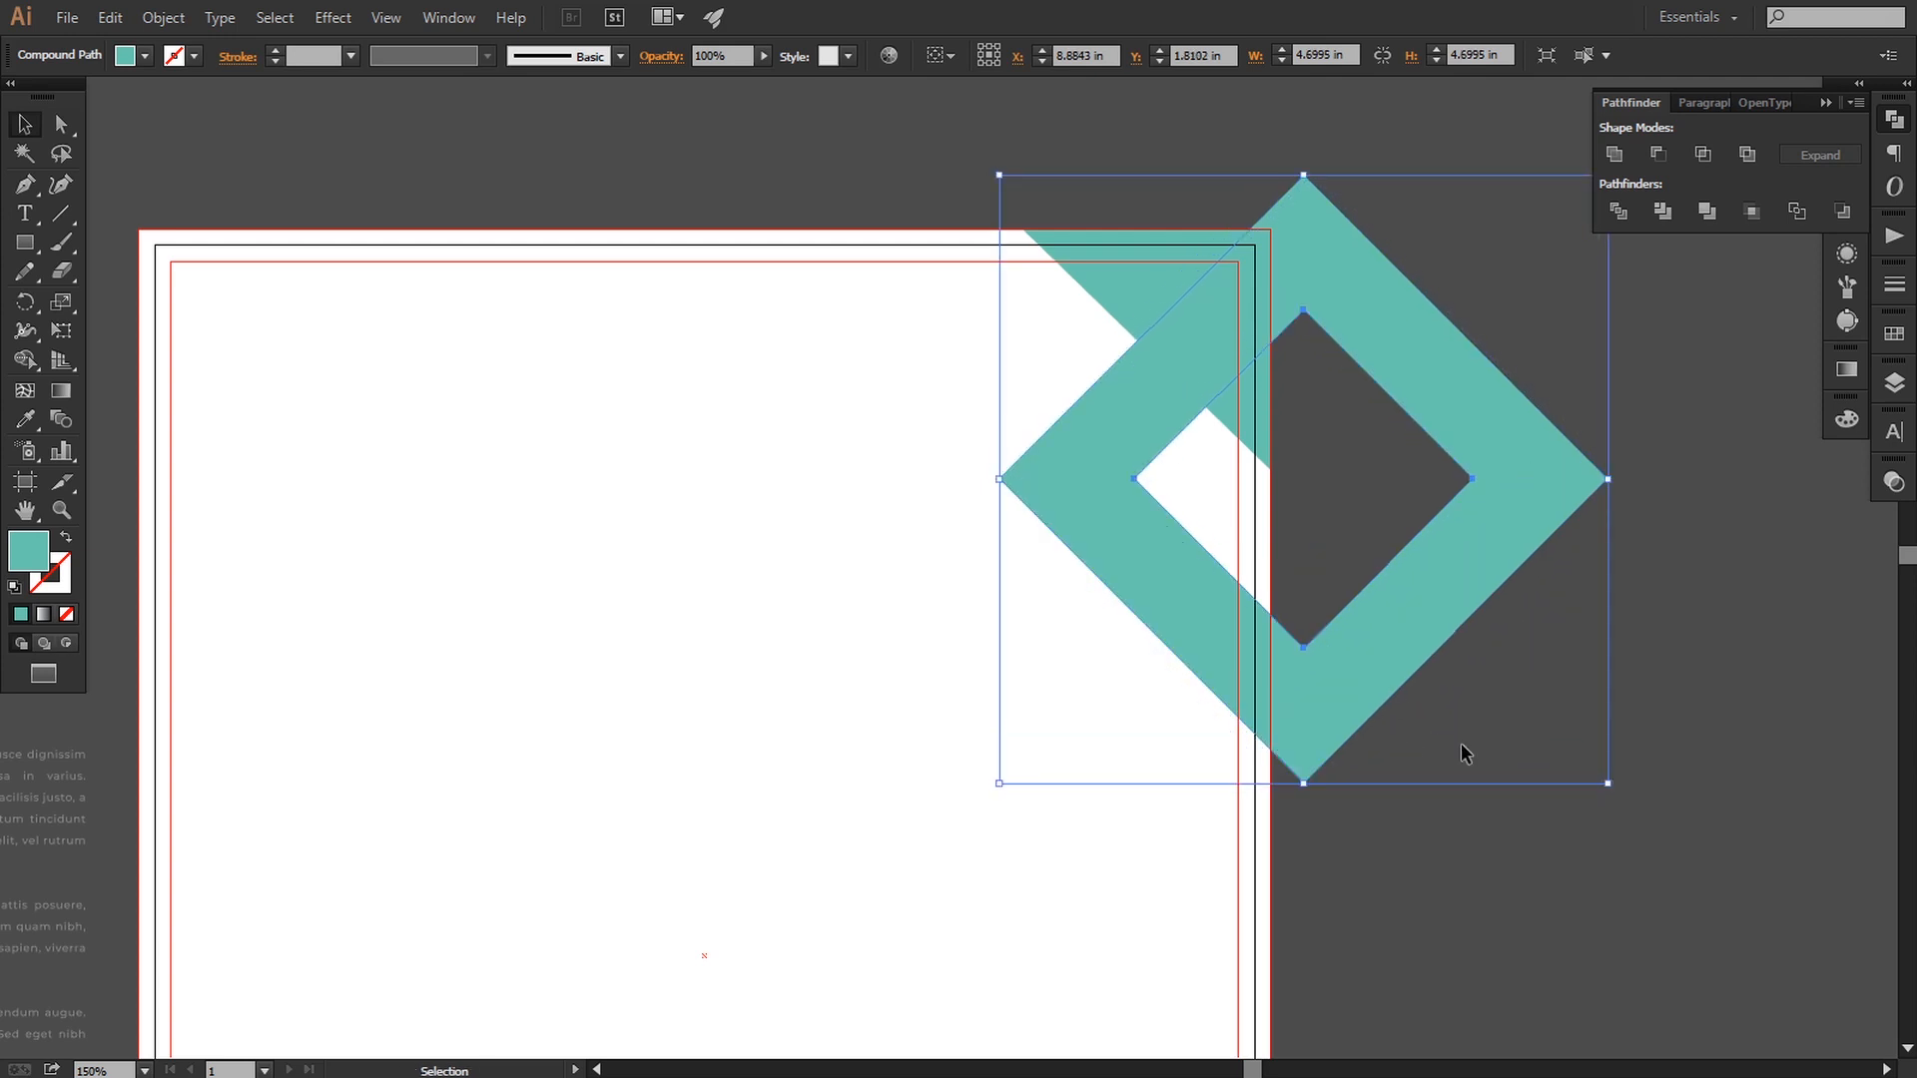
pyautogui.moveTo(1610, 783); pyautogui.dragTo(1550, 717)
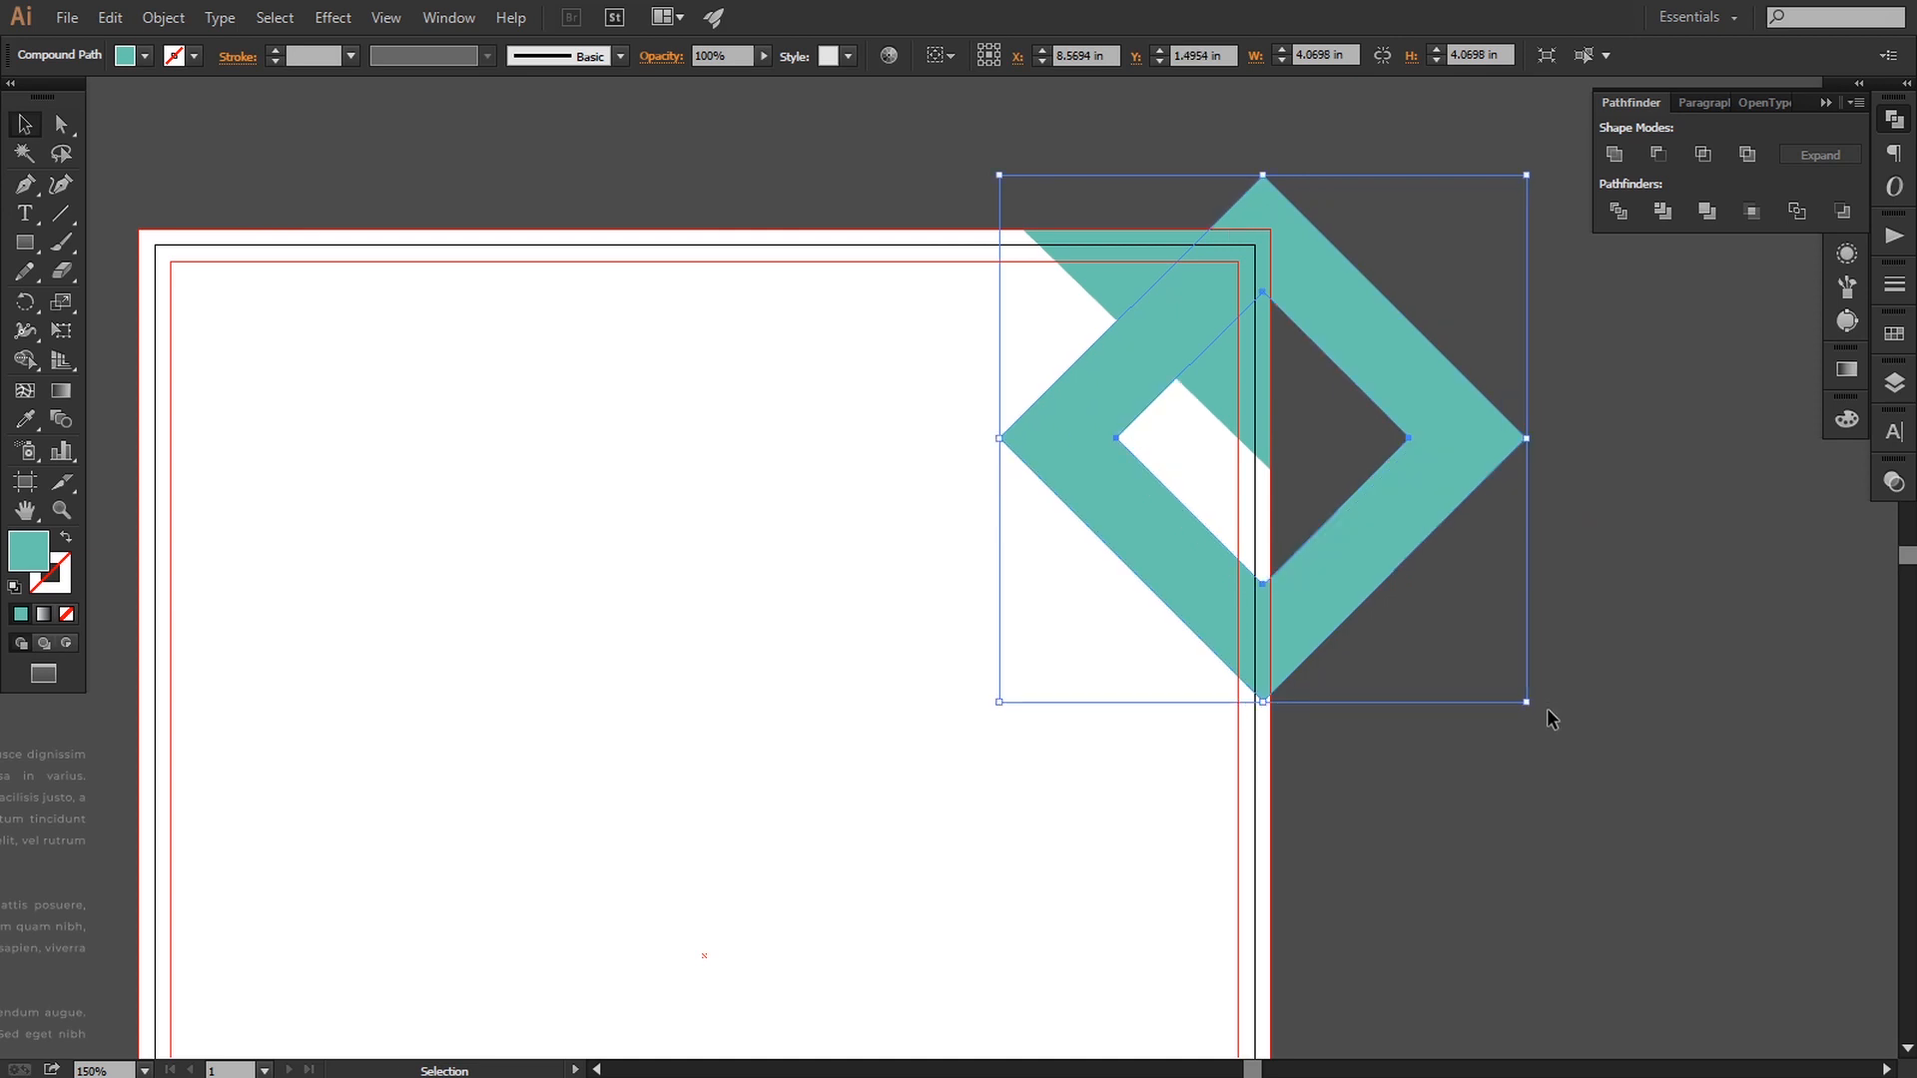
pyautogui.moveTo(1002, 176); pyautogui.dragTo(1046, 216)
pyautogui.click(1513, 768)
# - Scale the diamond ring down to about 3.58 in wide, with its upper tip near the right bleed line
pyautogui.press('space')
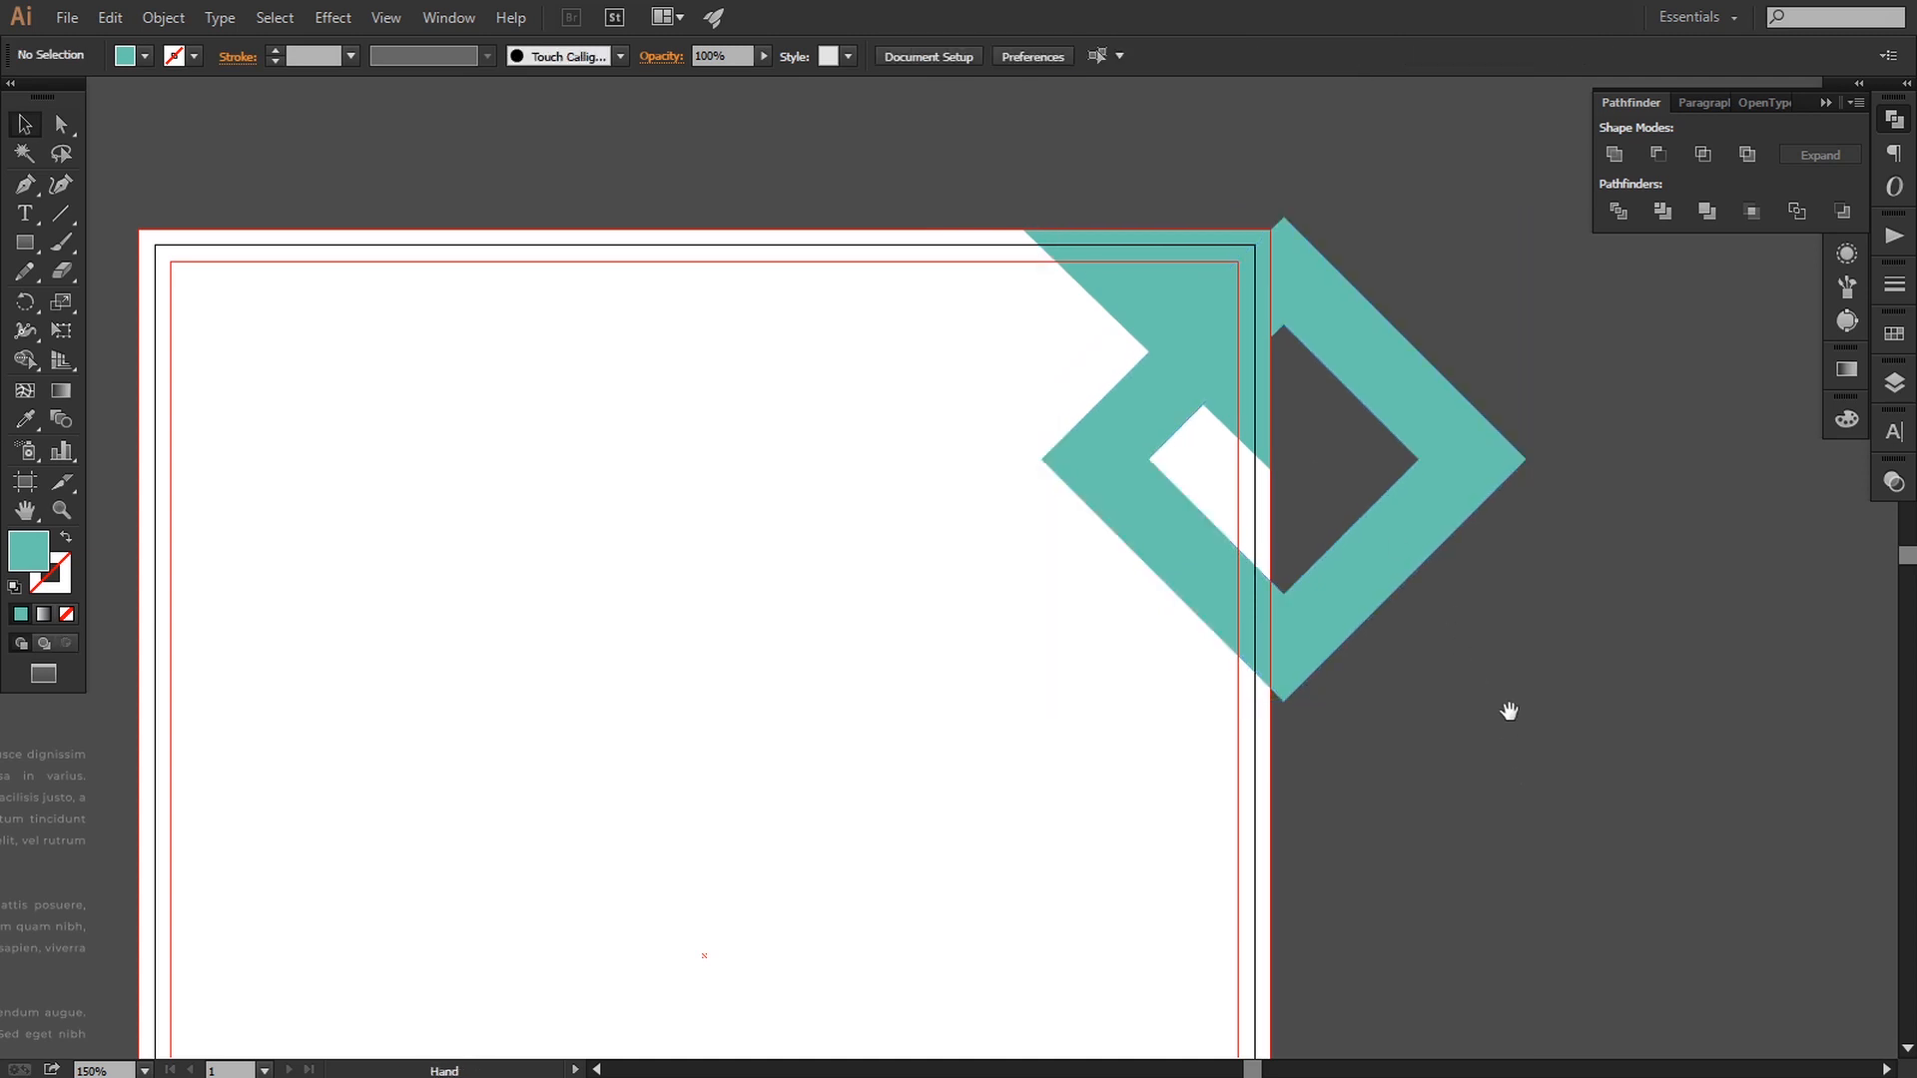
pyautogui.moveTo(1506, 710); pyautogui.dragTo(1402, 749)
pyautogui.hotkey('ctrl', '=')
pyautogui.hotkey('ctrl', '=')
pyautogui.hotkey('ctrl', '=')
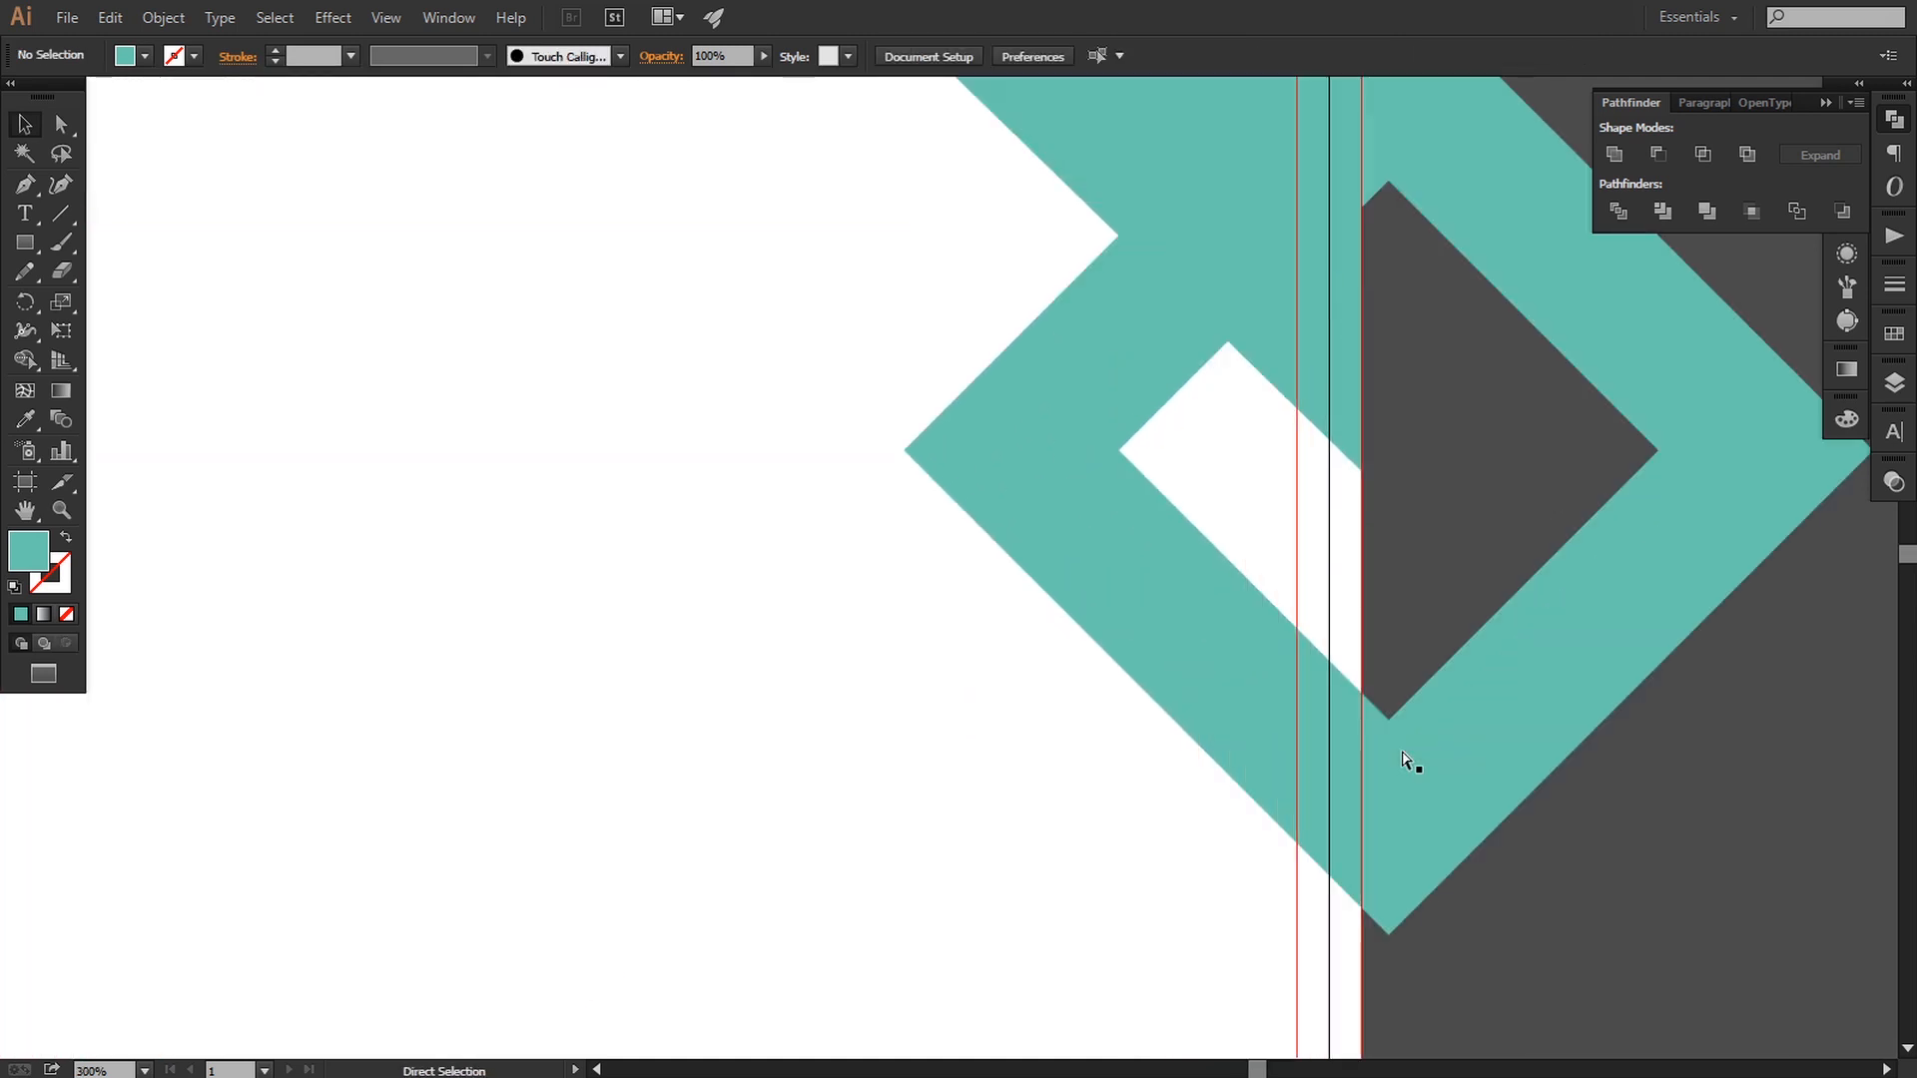
pyautogui.moveTo(1305, 505); pyautogui.dragTo(877, 854)
pyautogui.click(1168, 547)
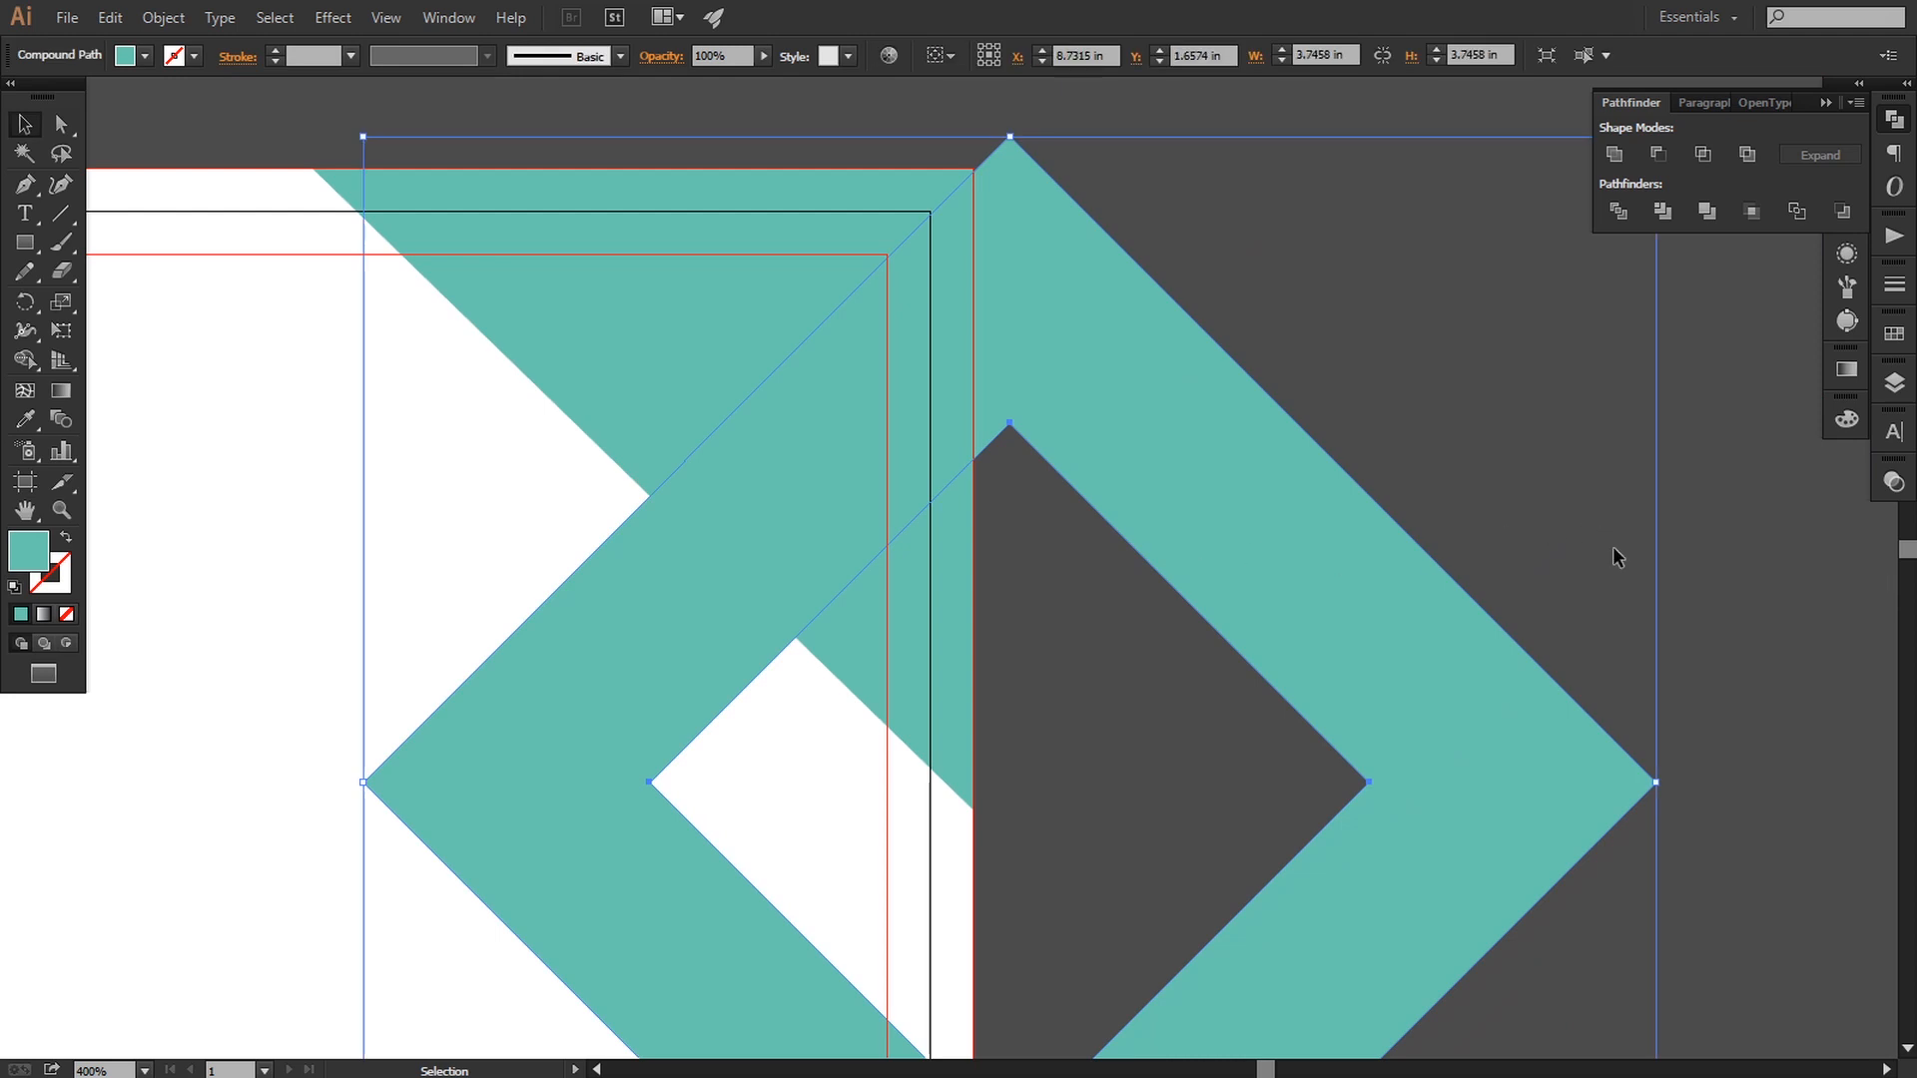
pyautogui.press('space')
pyautogui.moveTo(1597, 469); pyautogui.dragTo(1464, 513)
pyautogui.moveTo(1525, 199); pyautogui.dragTo(1472, 216)
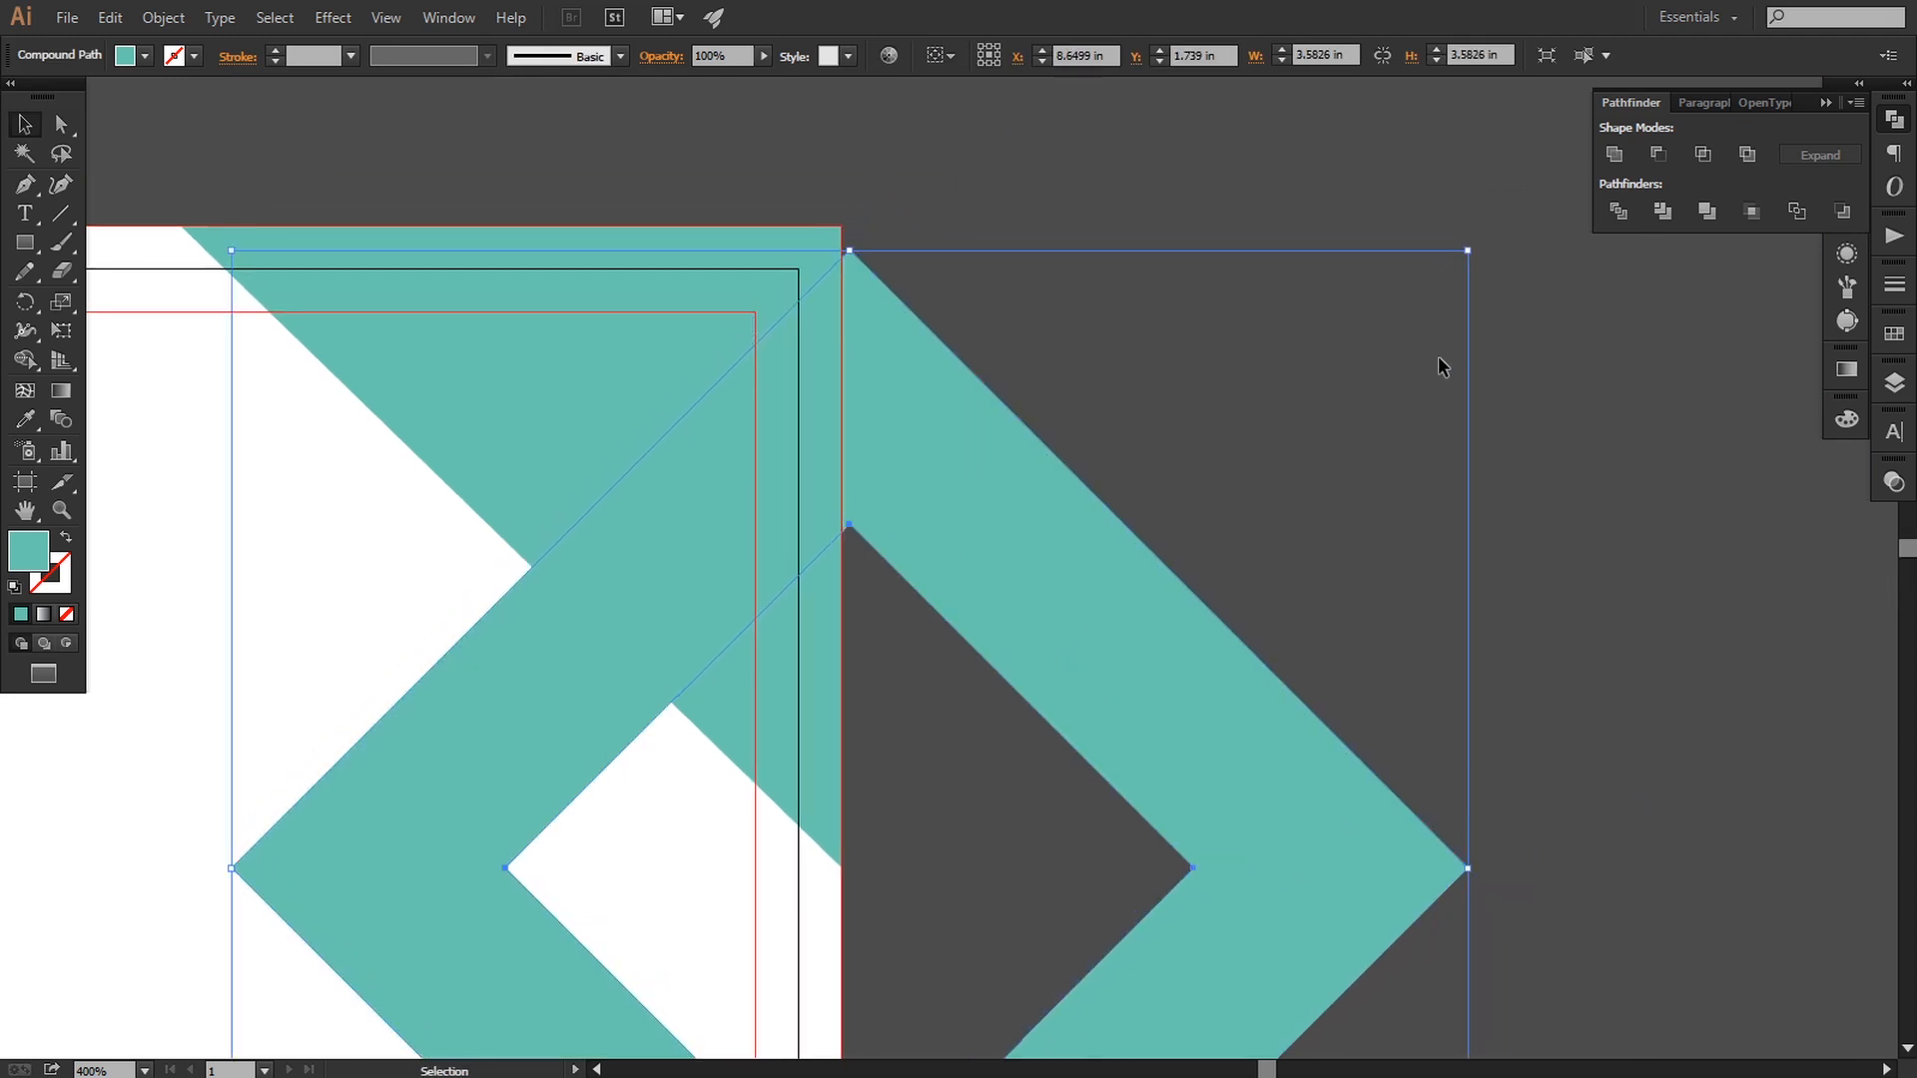
# - Nudge the diamond ring up to Y 1.6418 in so its upper tip reaches just past the upper bleed line
pyautogui.press('Up')
pyautogui.press('Up')
pyautogui.press('Up')
pyautogui.press('Up')
pyautogui.press('Up')
pyautogui.press('Up')
pyautogui.press('Up')
pyautogui.click(1566, 471)
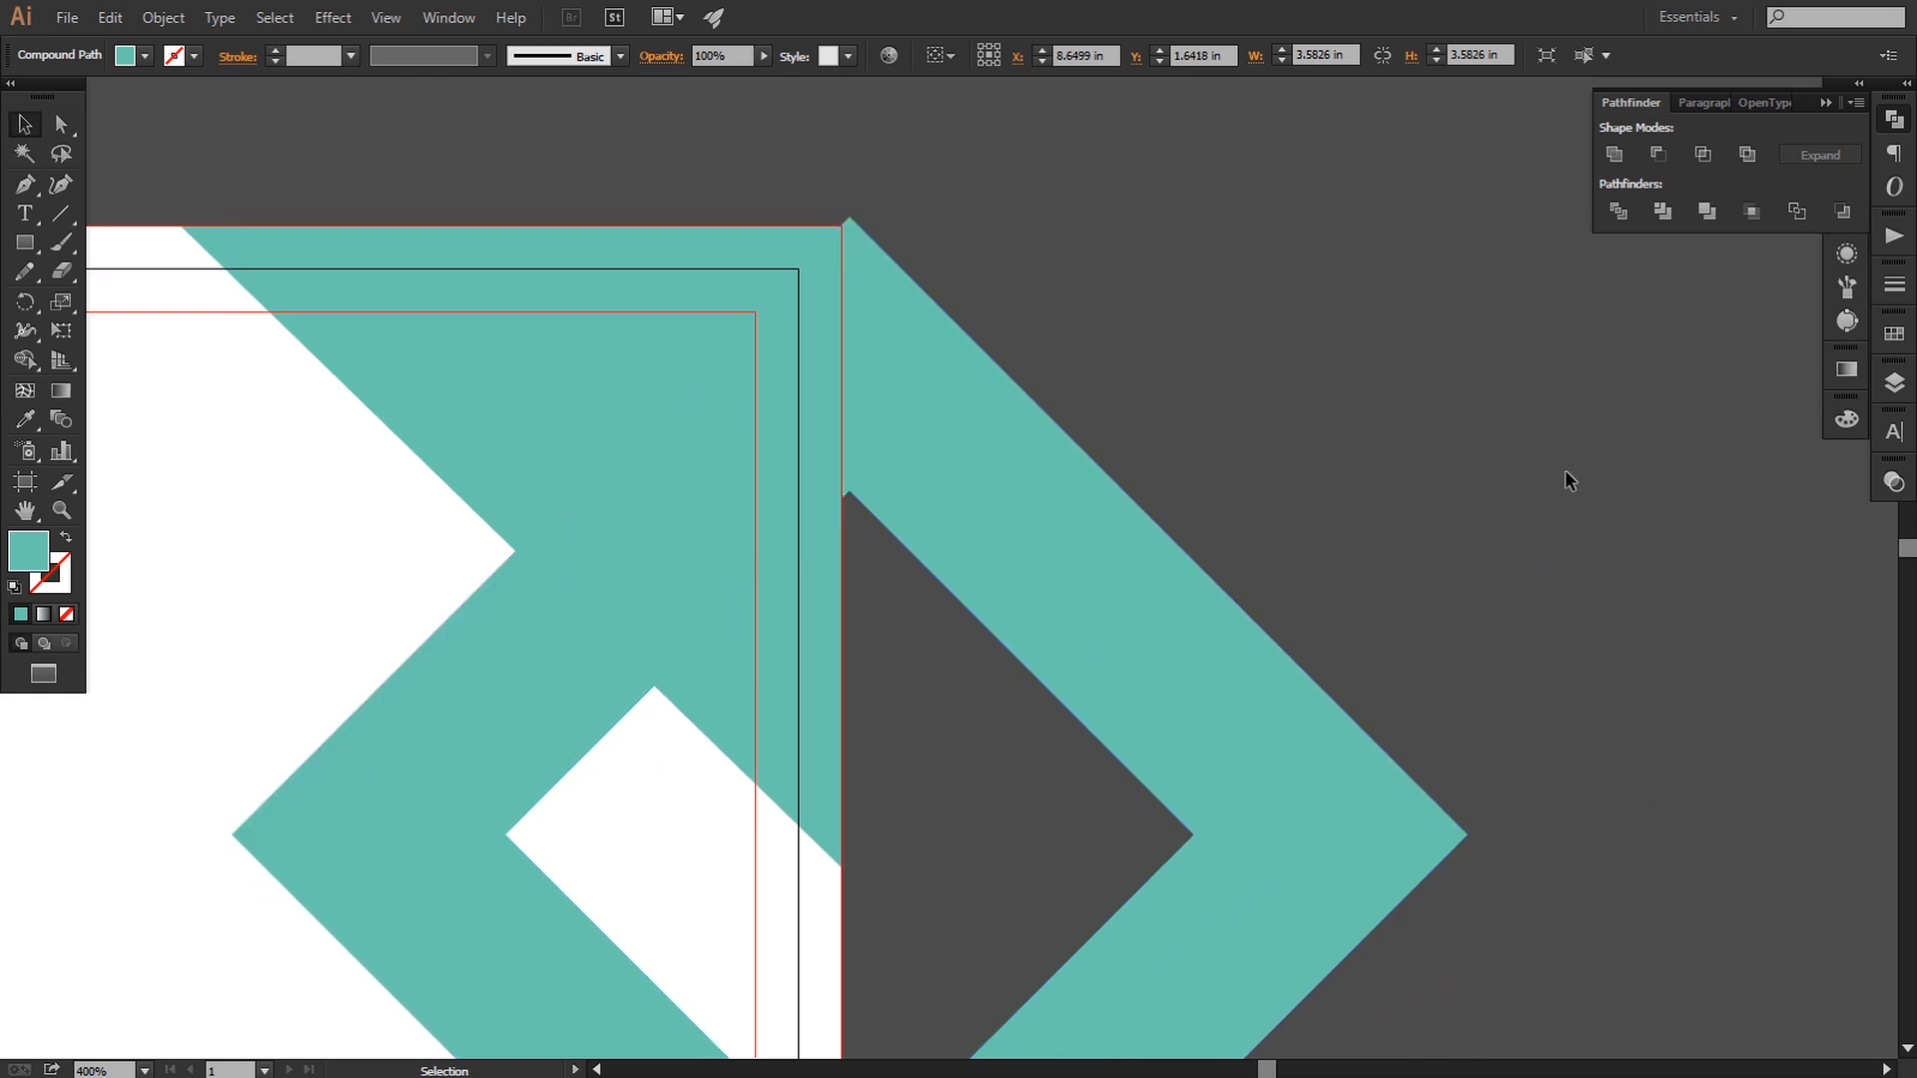
# - Draw a vertical Pen line from the ring's inner lower tip to above the page, ending at about Y -0.71 in
pyautogui.hotkey('ctrl', '+')
pyautogui.press('space')
pyautogui.moveTo(828, 275); pyautogui.dragTo(941, 685)
pyautogui.press('space')
pyautogui.press('p')
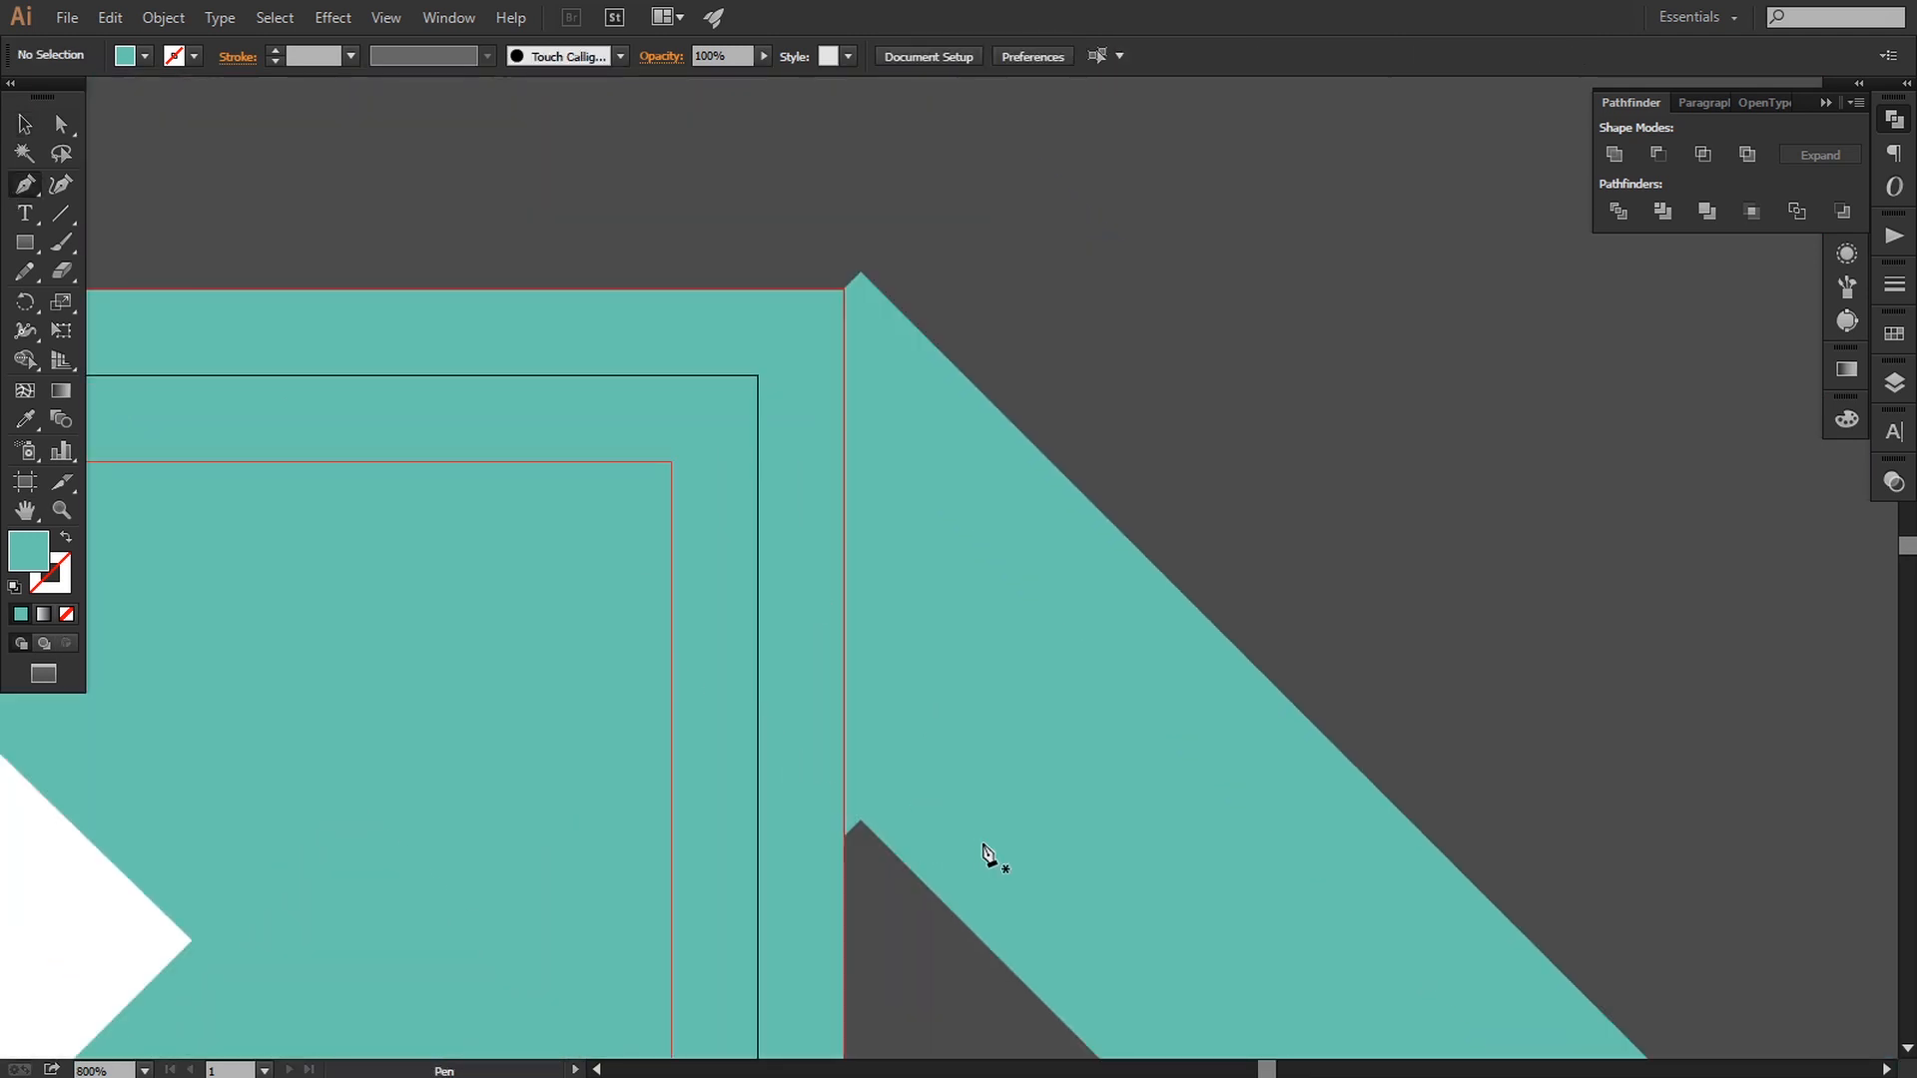
pyautogui.hotkey('ctrl', '-')
pyautogui.hotkey('ctrl', '-')
pyautogui.hotkey('ctrl', '-')
pyautogui.hotkey('ctrl', '-')
pyautogui.hotkey('ctrl', '-')
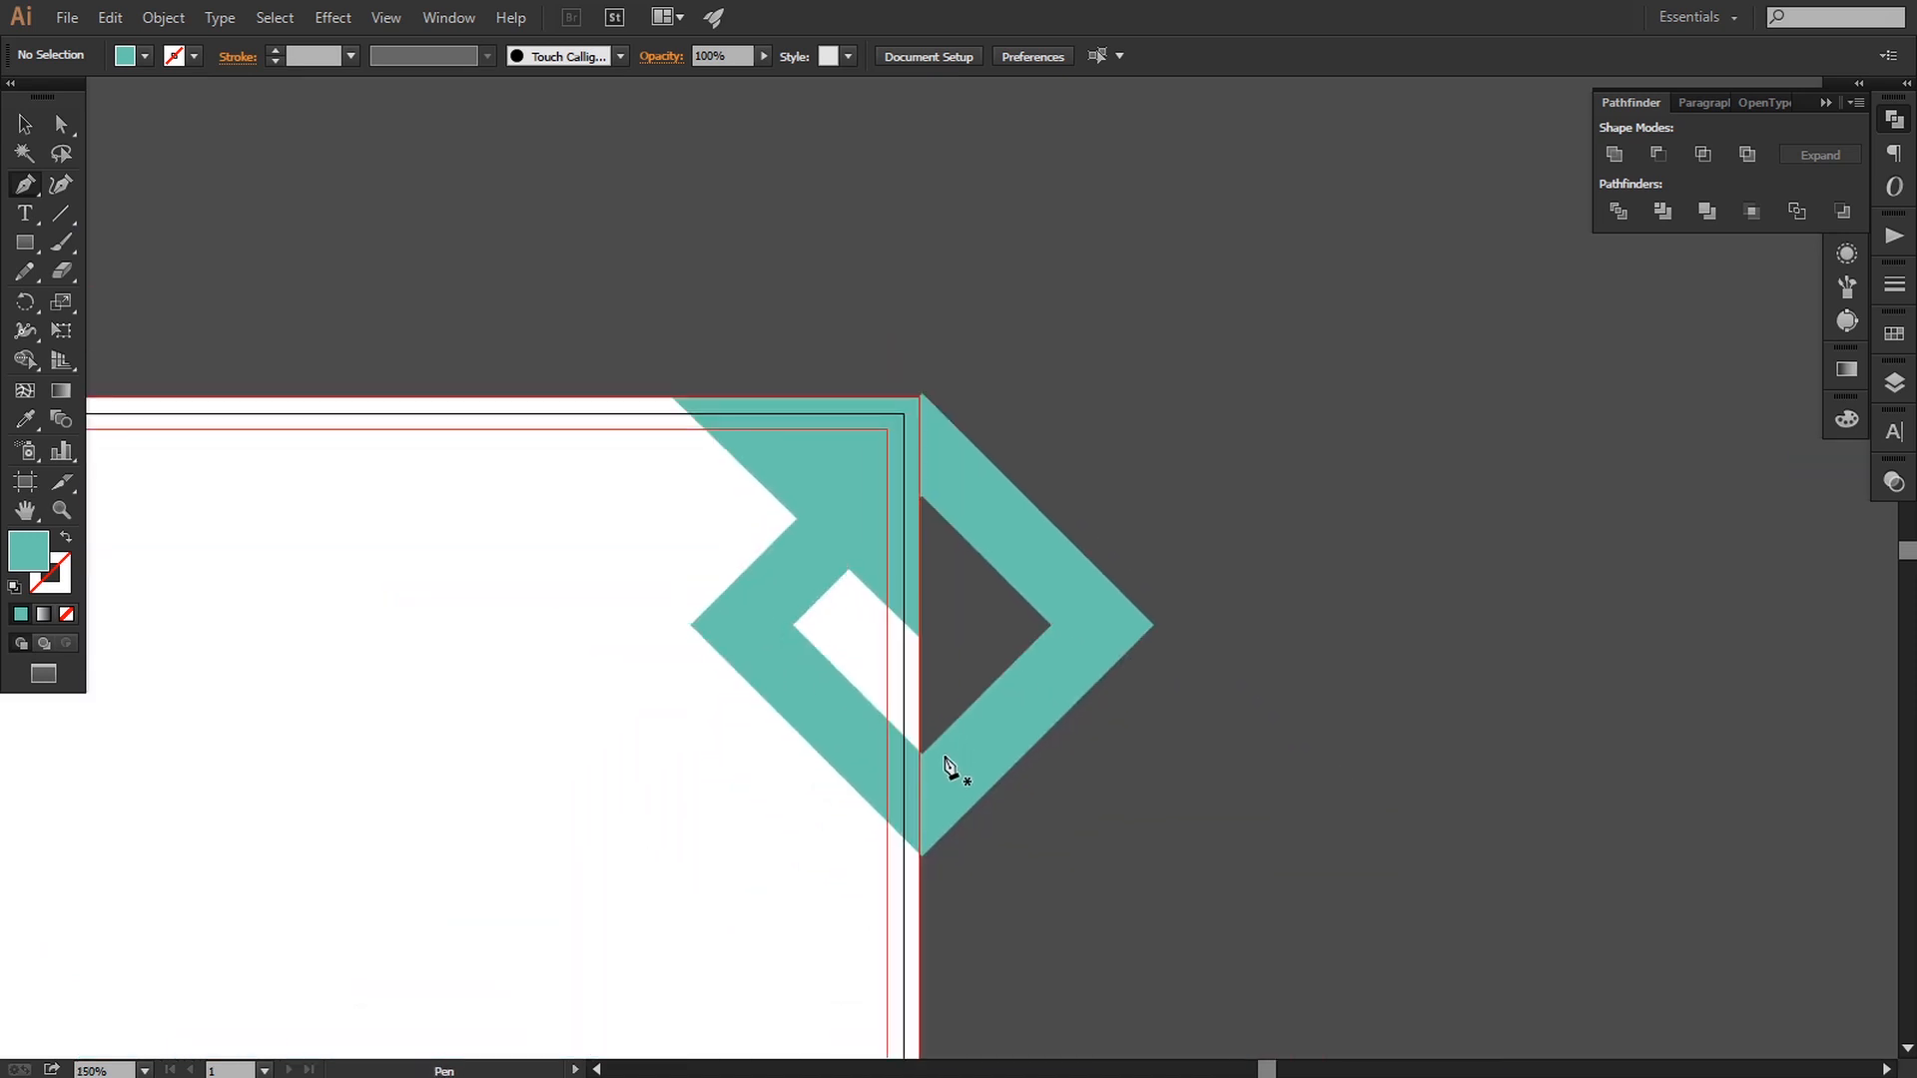
pyautogui.click(921, 755)
pyautogui.click(921, 321)
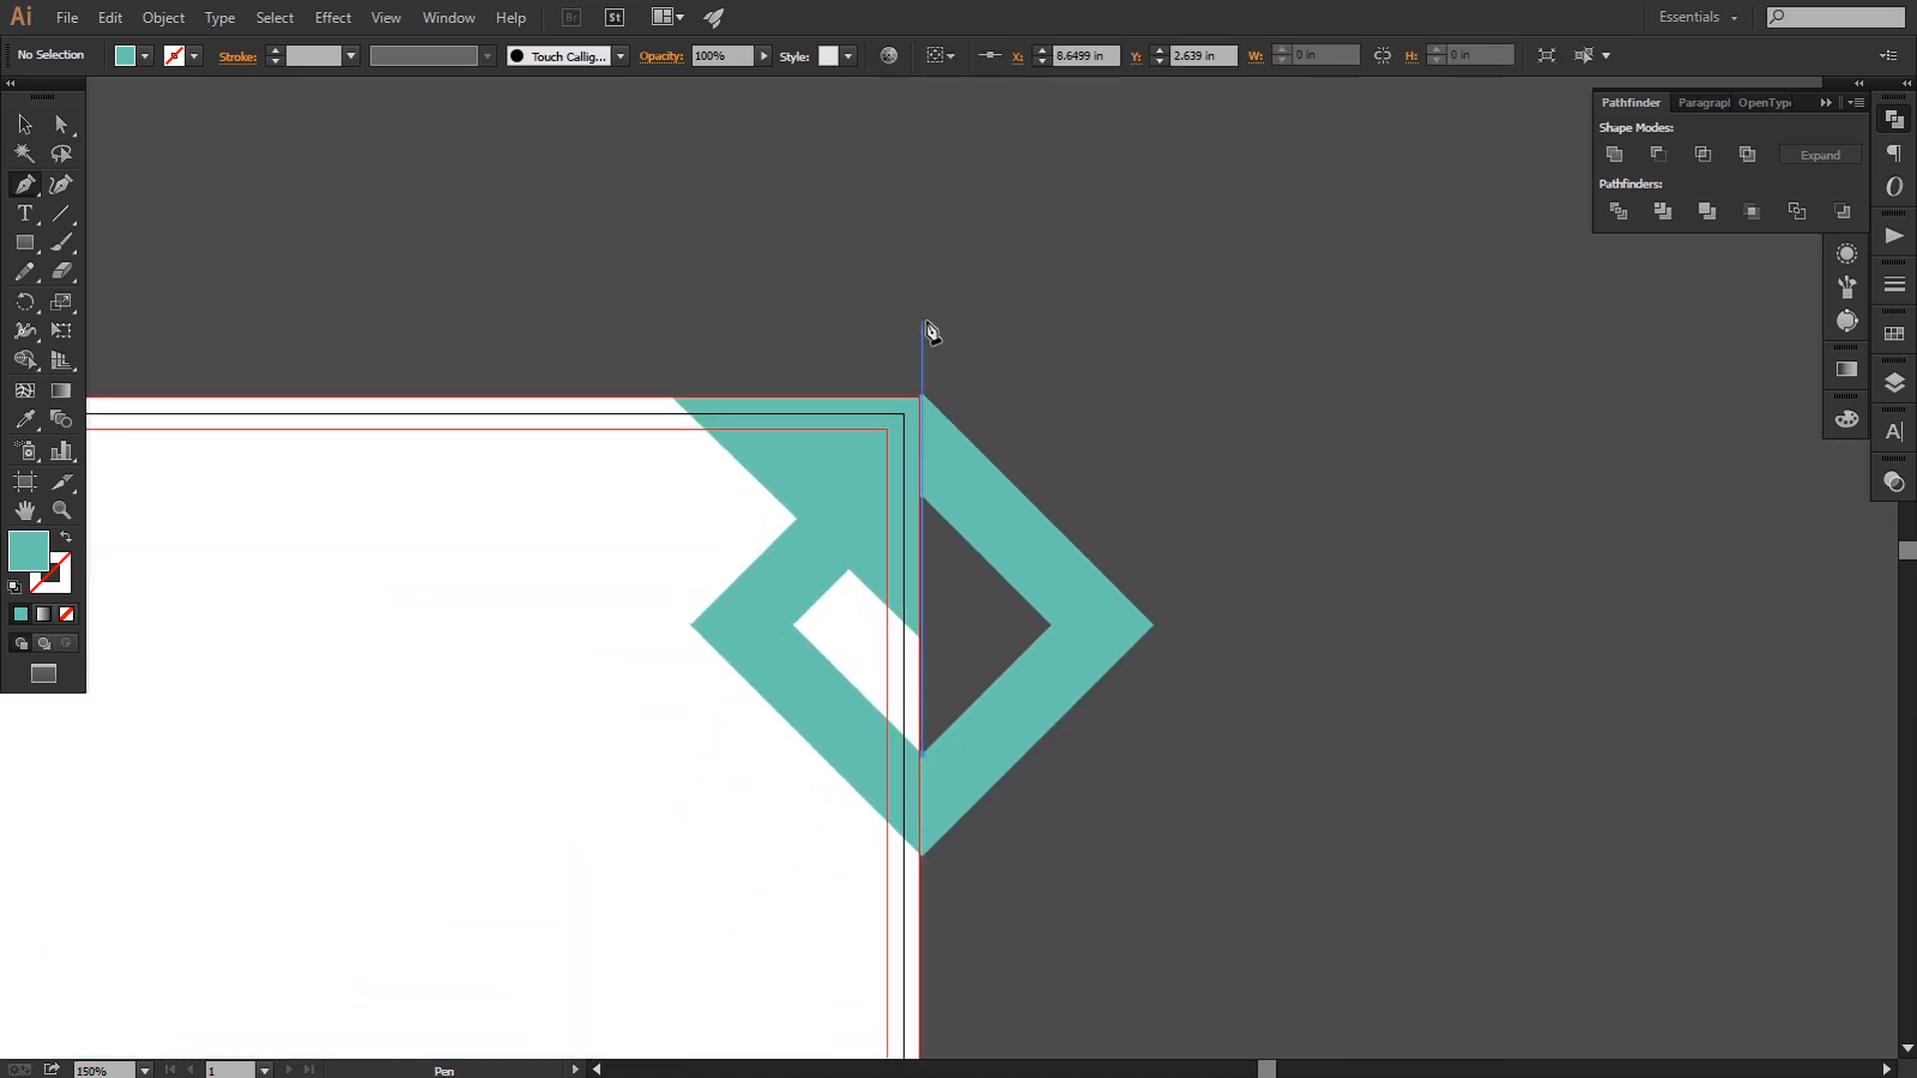
# - Extend the vertical line's lower end below the diamond ring to about Y 4.58 in
pyautogui.click(57, 123)
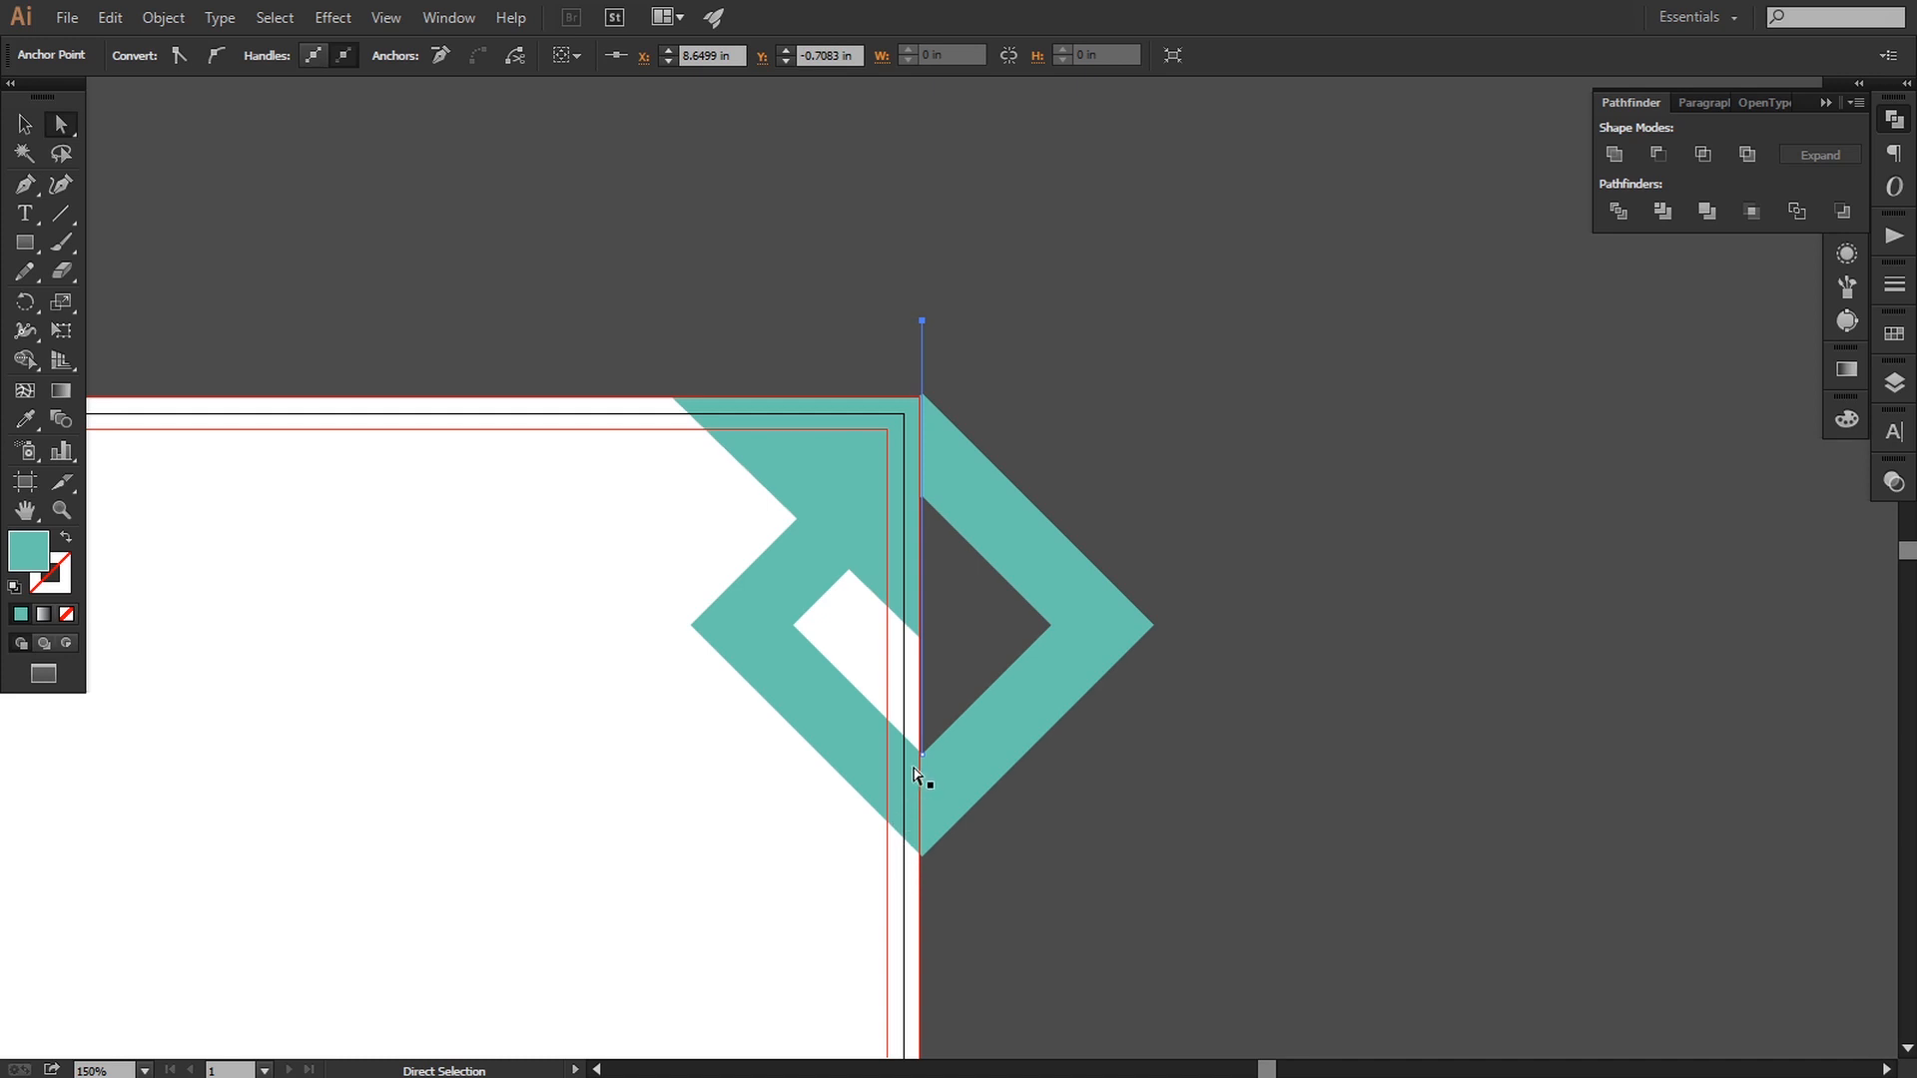
pyautogui.click(922, 756)
pyautogui.moveTo(924, 935); pyautogui.dragTo(927, 1011)
# - Divide the diamond ring along the vertical line and ungroup the resulting pieces
pyautogui.click(24, 123)
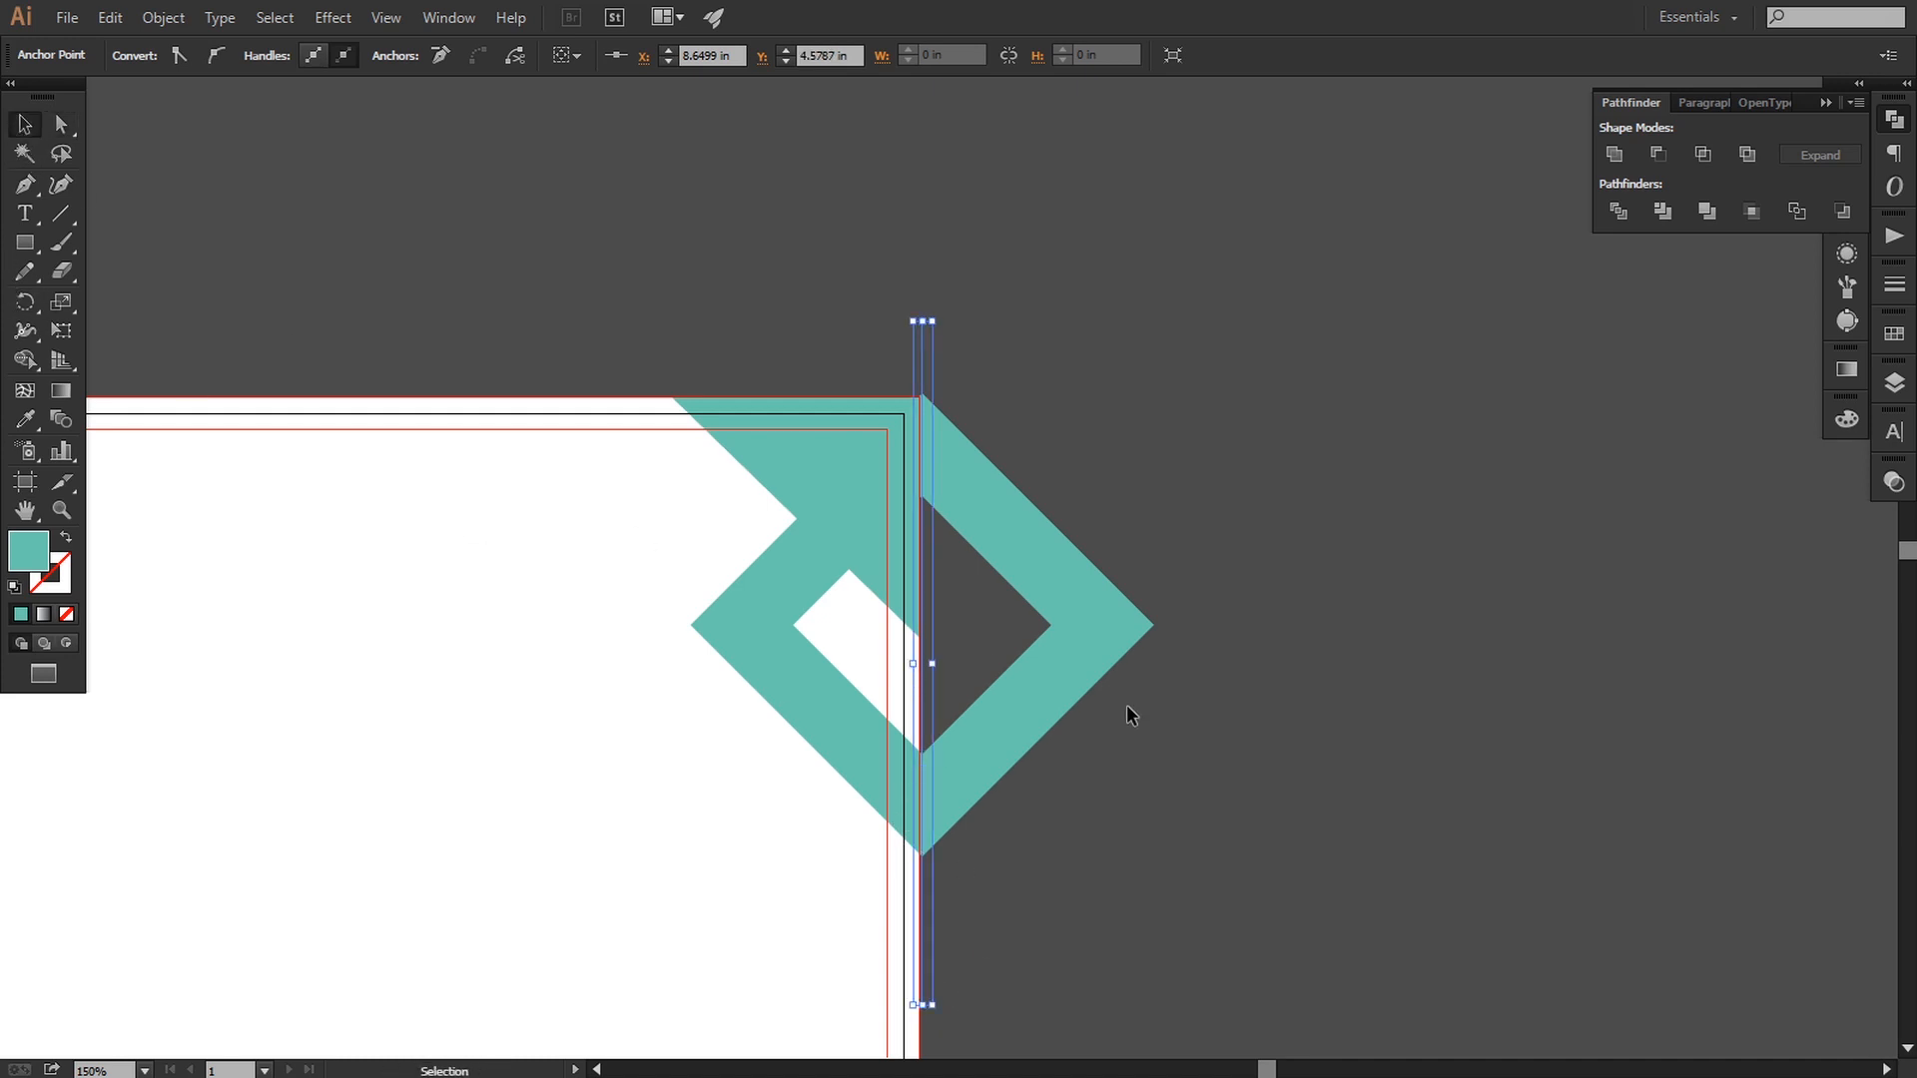
pyautogui.keyDown('shift'); pyautogui.click(1068, 647); pyautogui.keyUp('shift')
pyautogui.click(1614, 223)
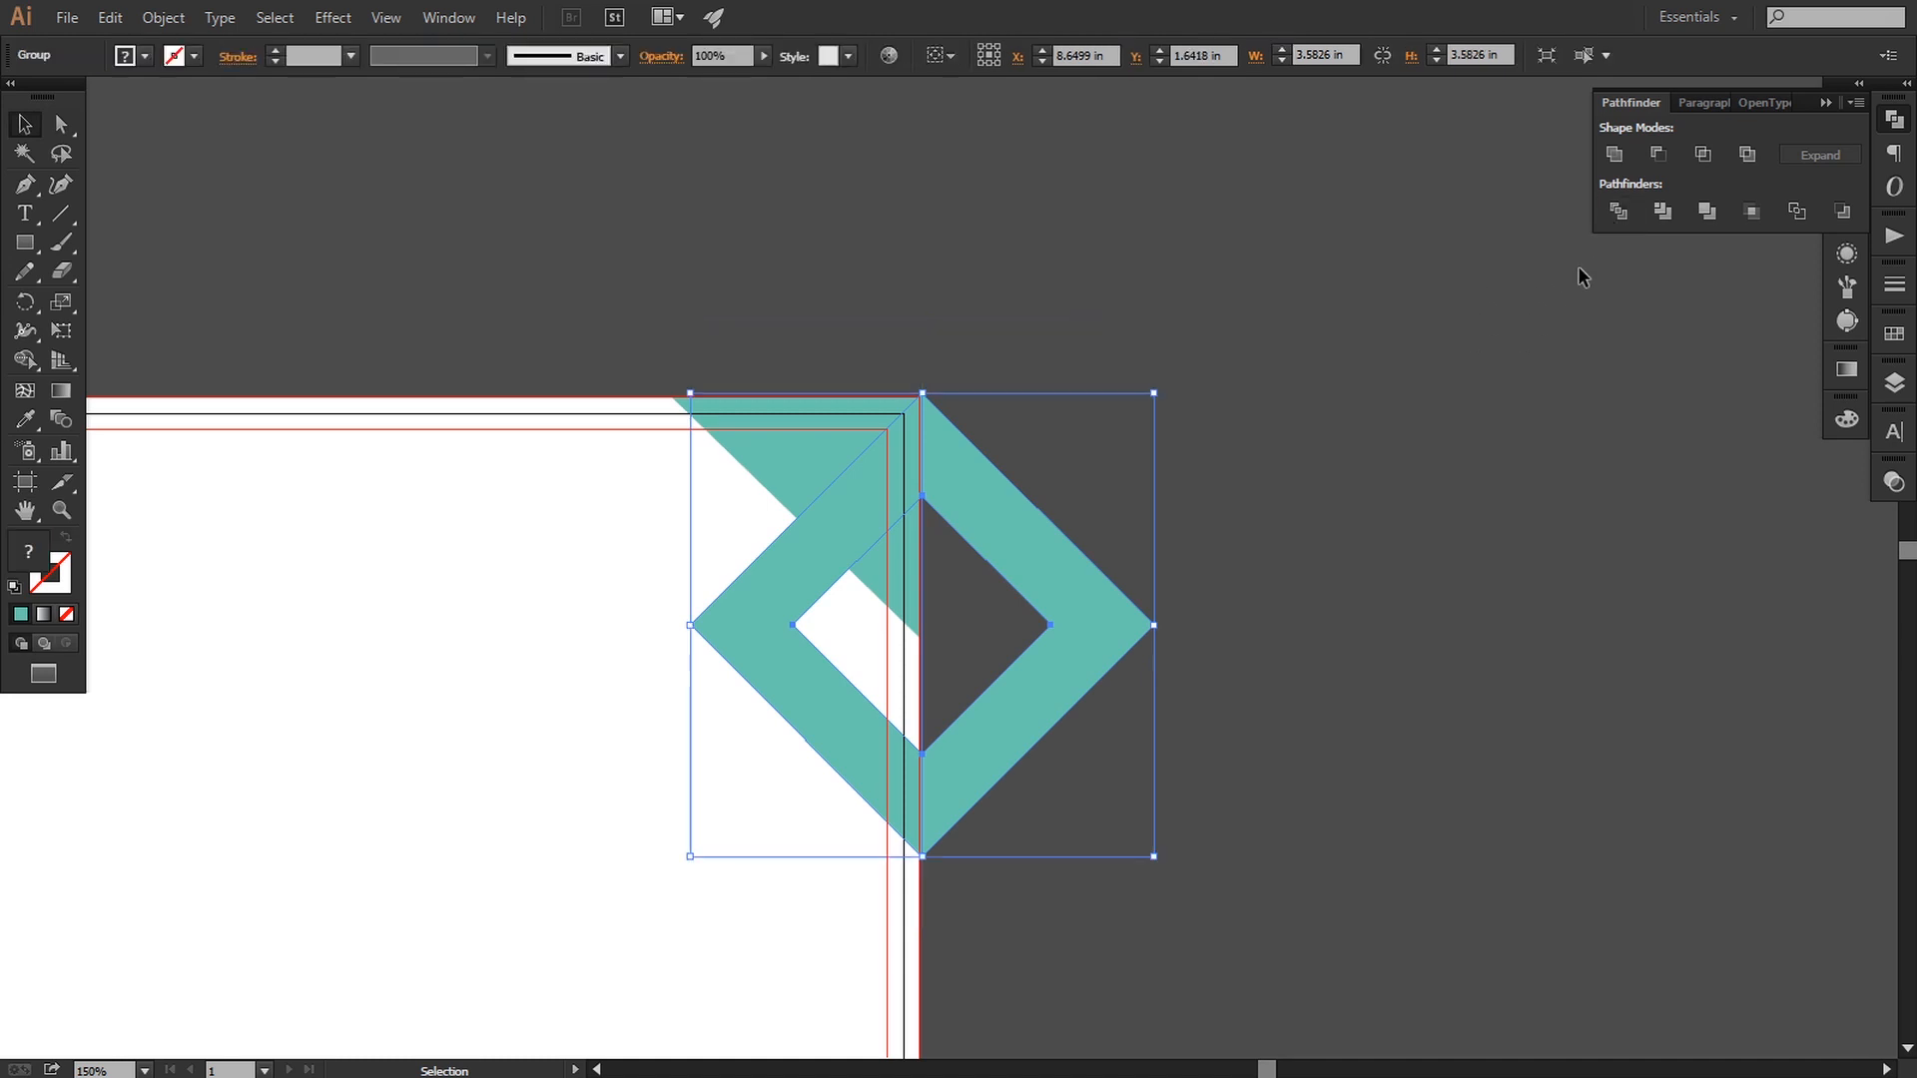
pyautogui.click(163, 17)
pyautogui.click(203, 134)
# - Delete the half of the diamond ring that lies outside the page
pyautogui.click(963, 693)
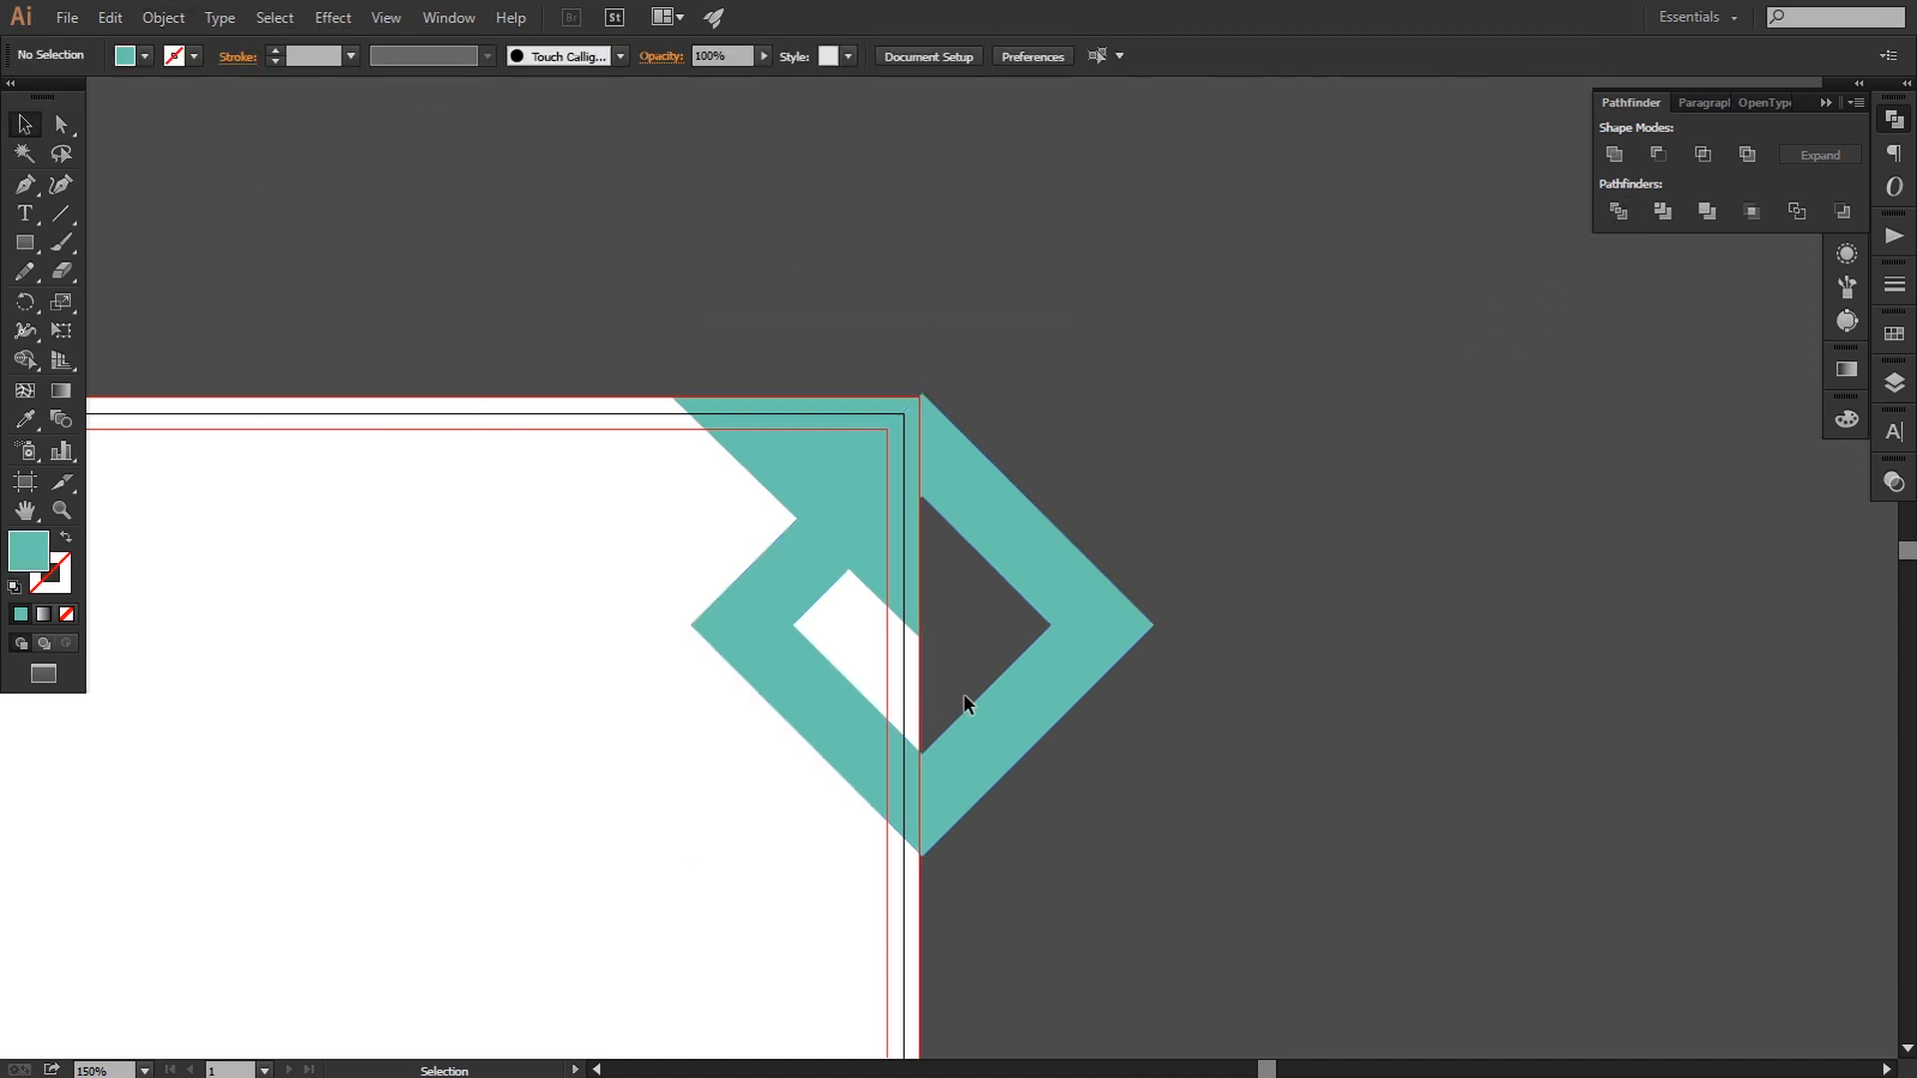
pyautogui.click(1003, 702)
pyautogui.press('Delete')
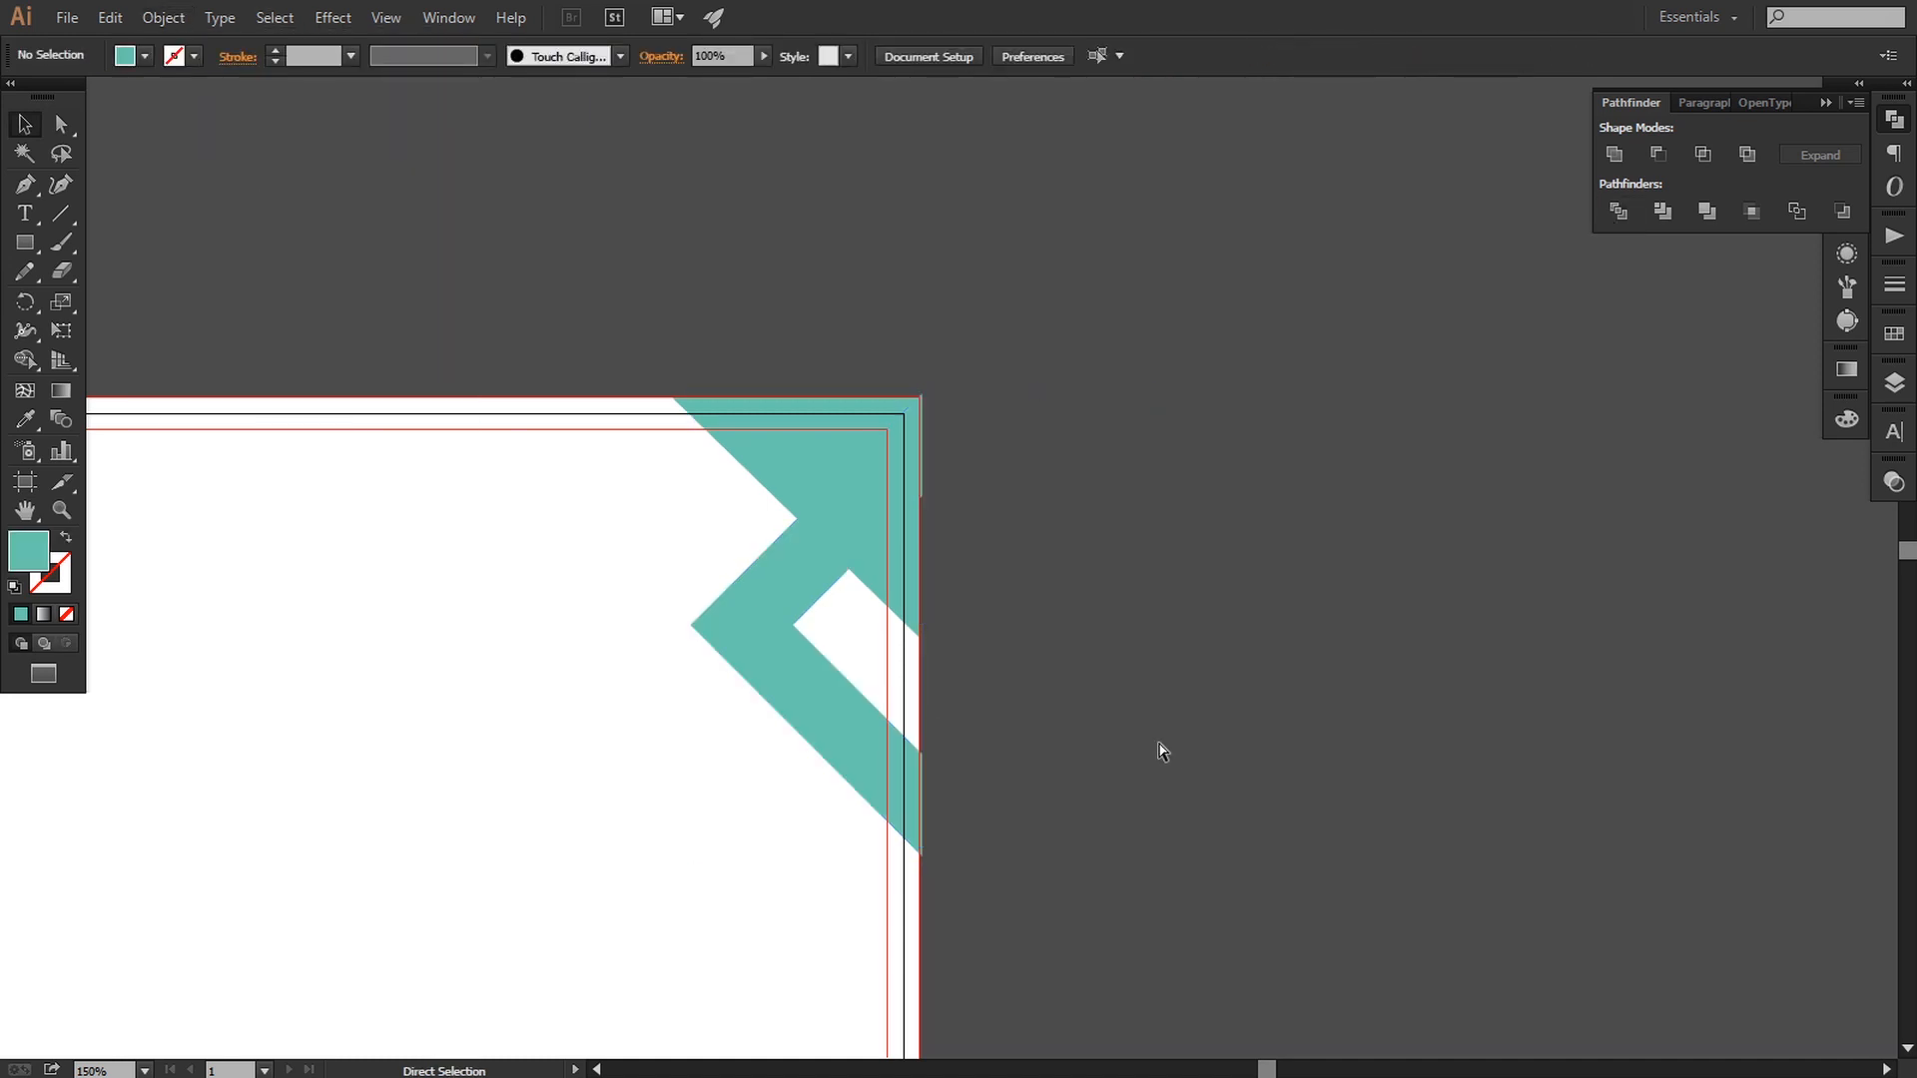
# - Nudge the half diamond ring left to about X 7.73 in so its cut edge meets the vertical bleed line
pyautogui.hotkey('ctrl', '+')
pyautogui.hotkey('ctrl', '+')
pyautogui.hotkey('ctrl', '+')
pyautogui.hotkey('ctrl', '+')
pyautogui.click(322, 625)
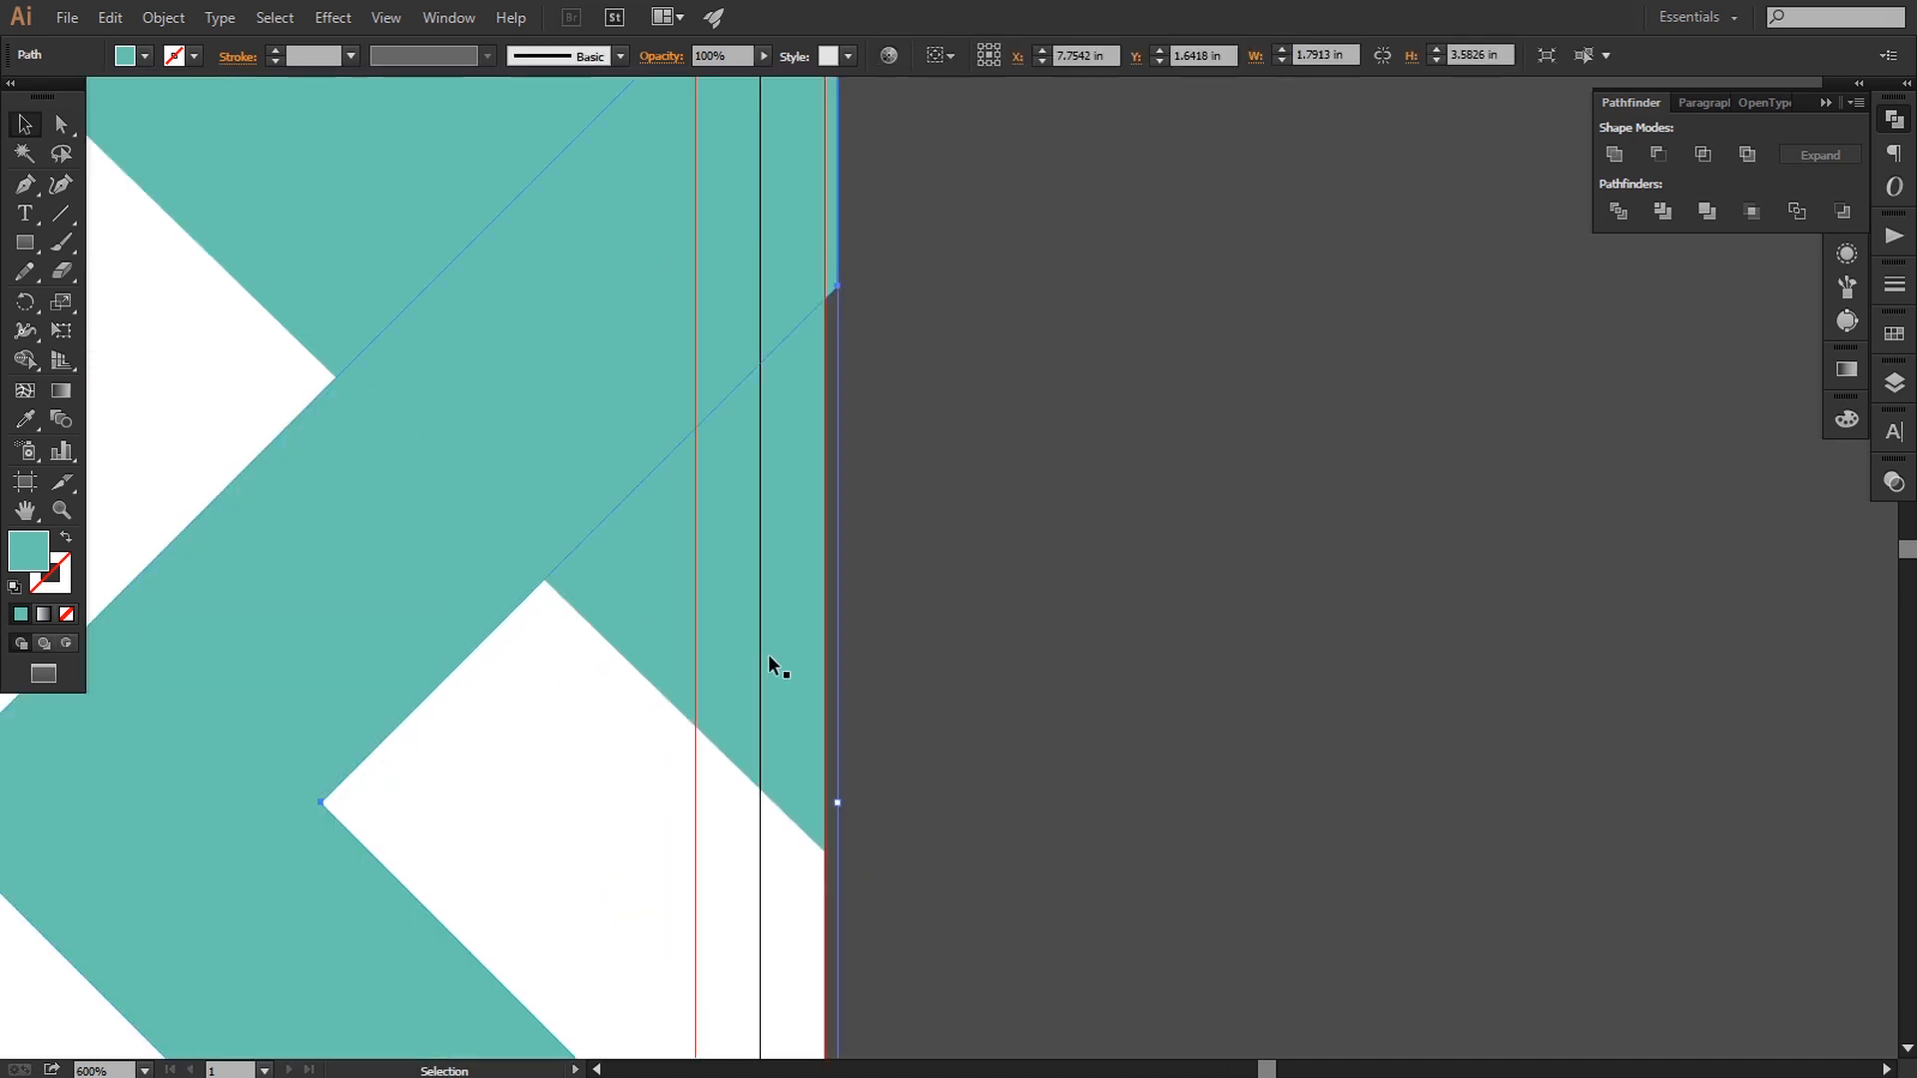
pyautogui.press('Left')
pyautogui.press('Left')
pyautogui.click(993, 633)
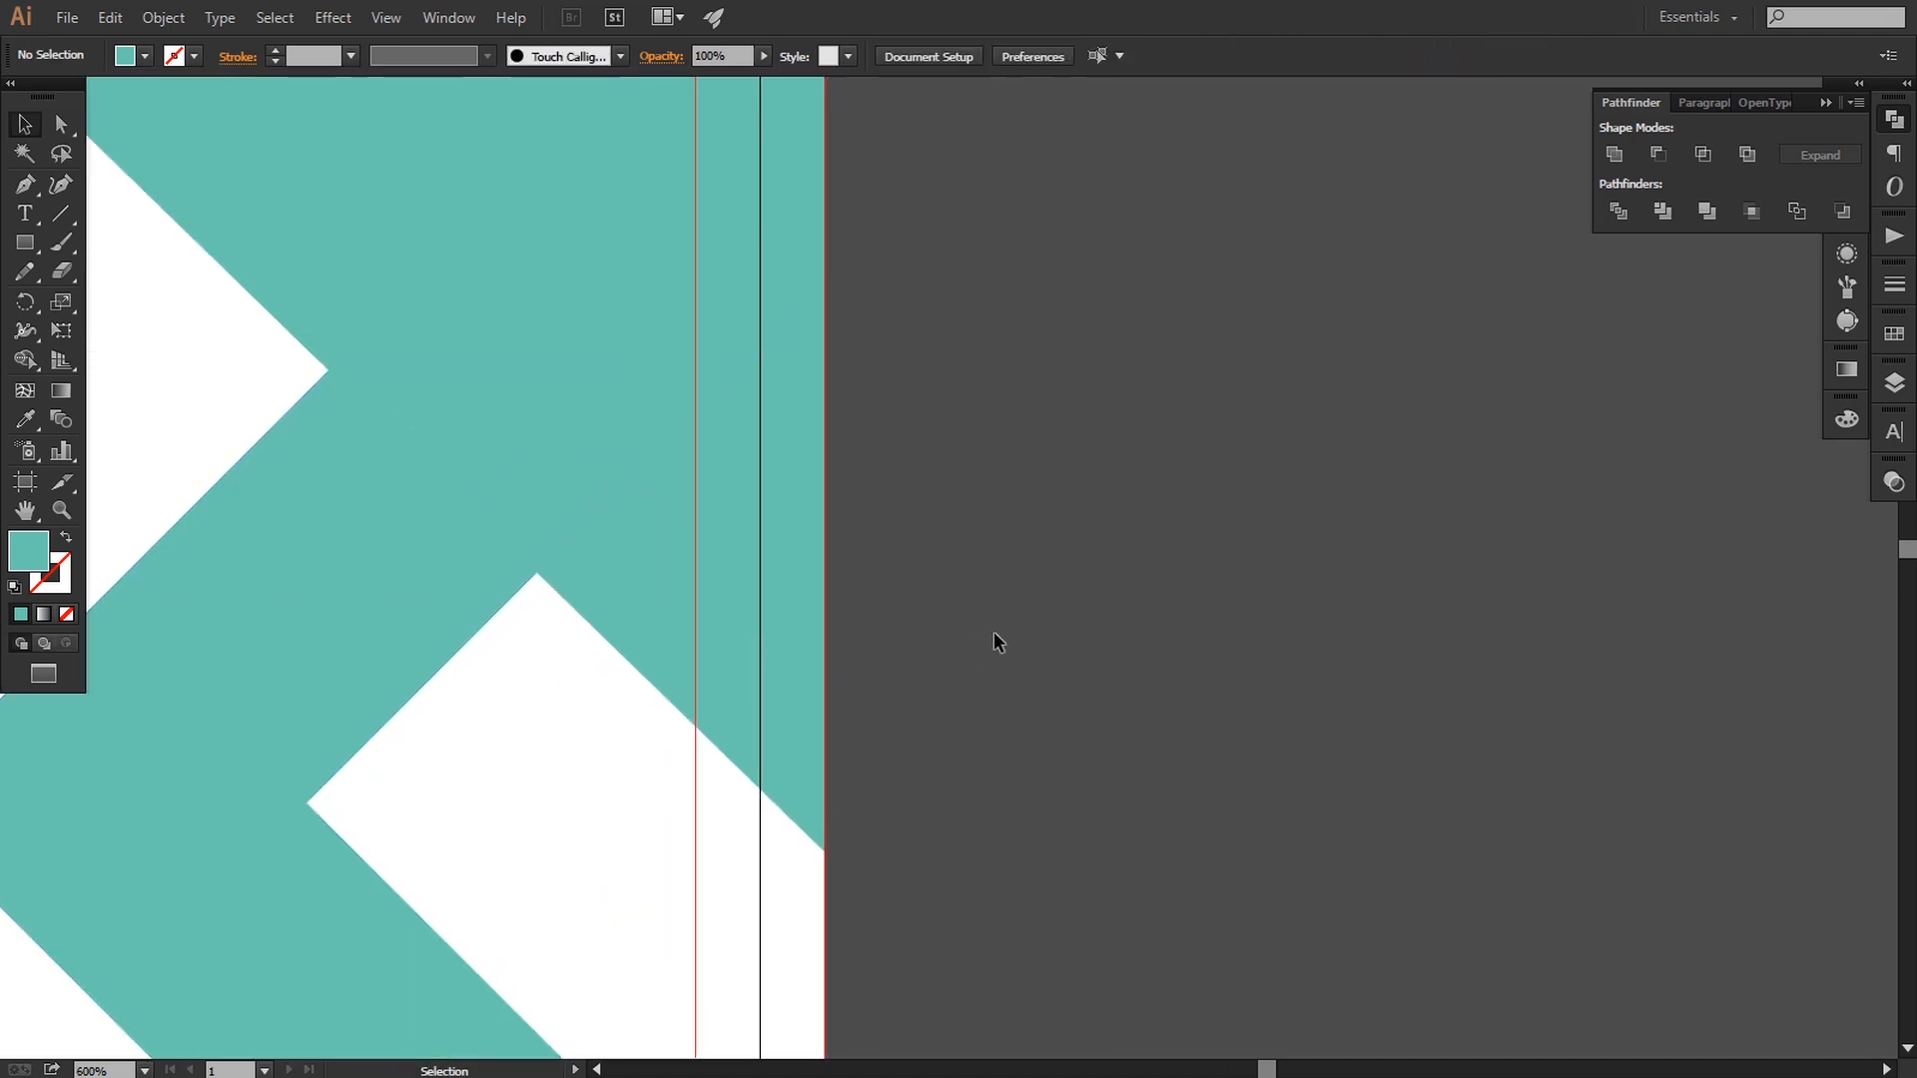
pyautogui.hotkey('ctrl', '-')
pyautogui.hotkey('ctrl', '-')
pyautogui.hotkey('ctrl', '-')
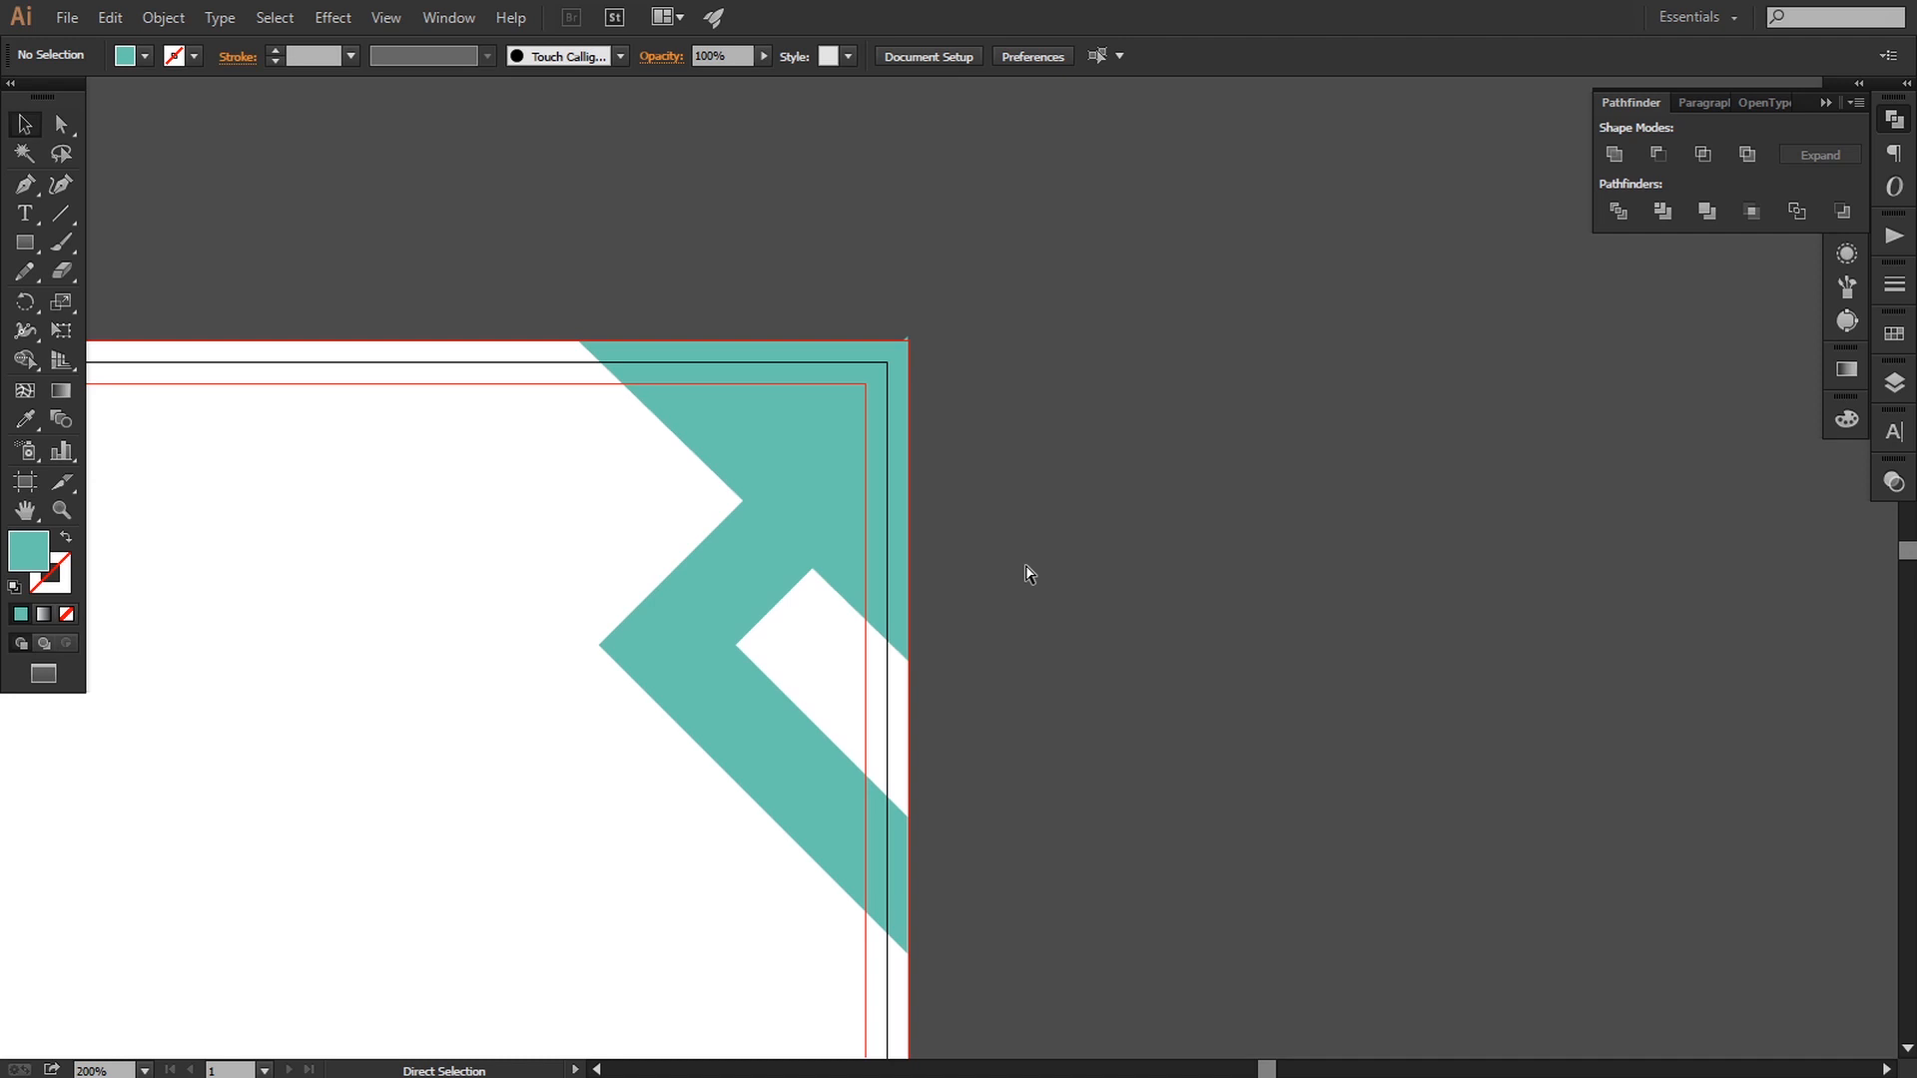
# - Nudge the half diamond ring down to about Y 1.67 in so its upper tip meets the bleed corner
pyautogui.click(649, 595)
pyautogui.click(1072, 531)
pyautogui.hotkey('ctrl', '+')
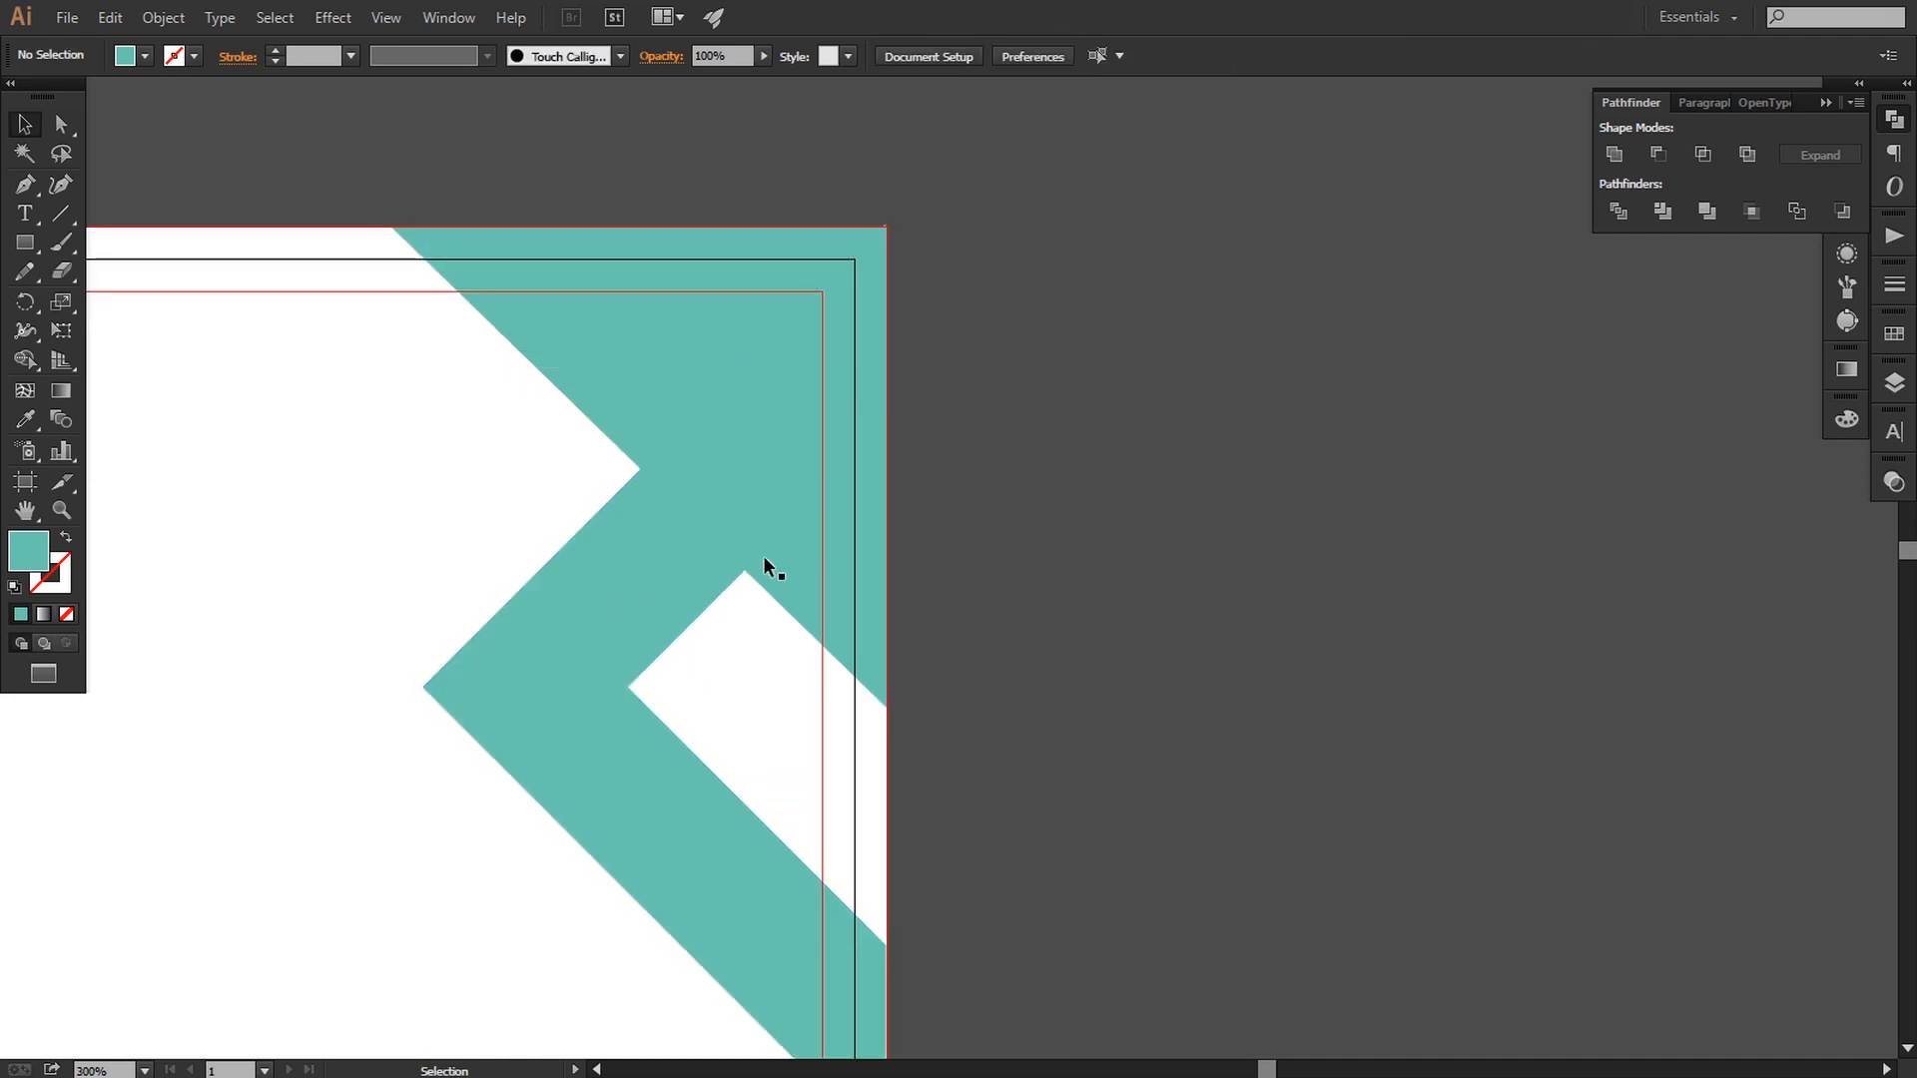
pyautogui.click(765, 562)
pyautogui.click(1017, 579)
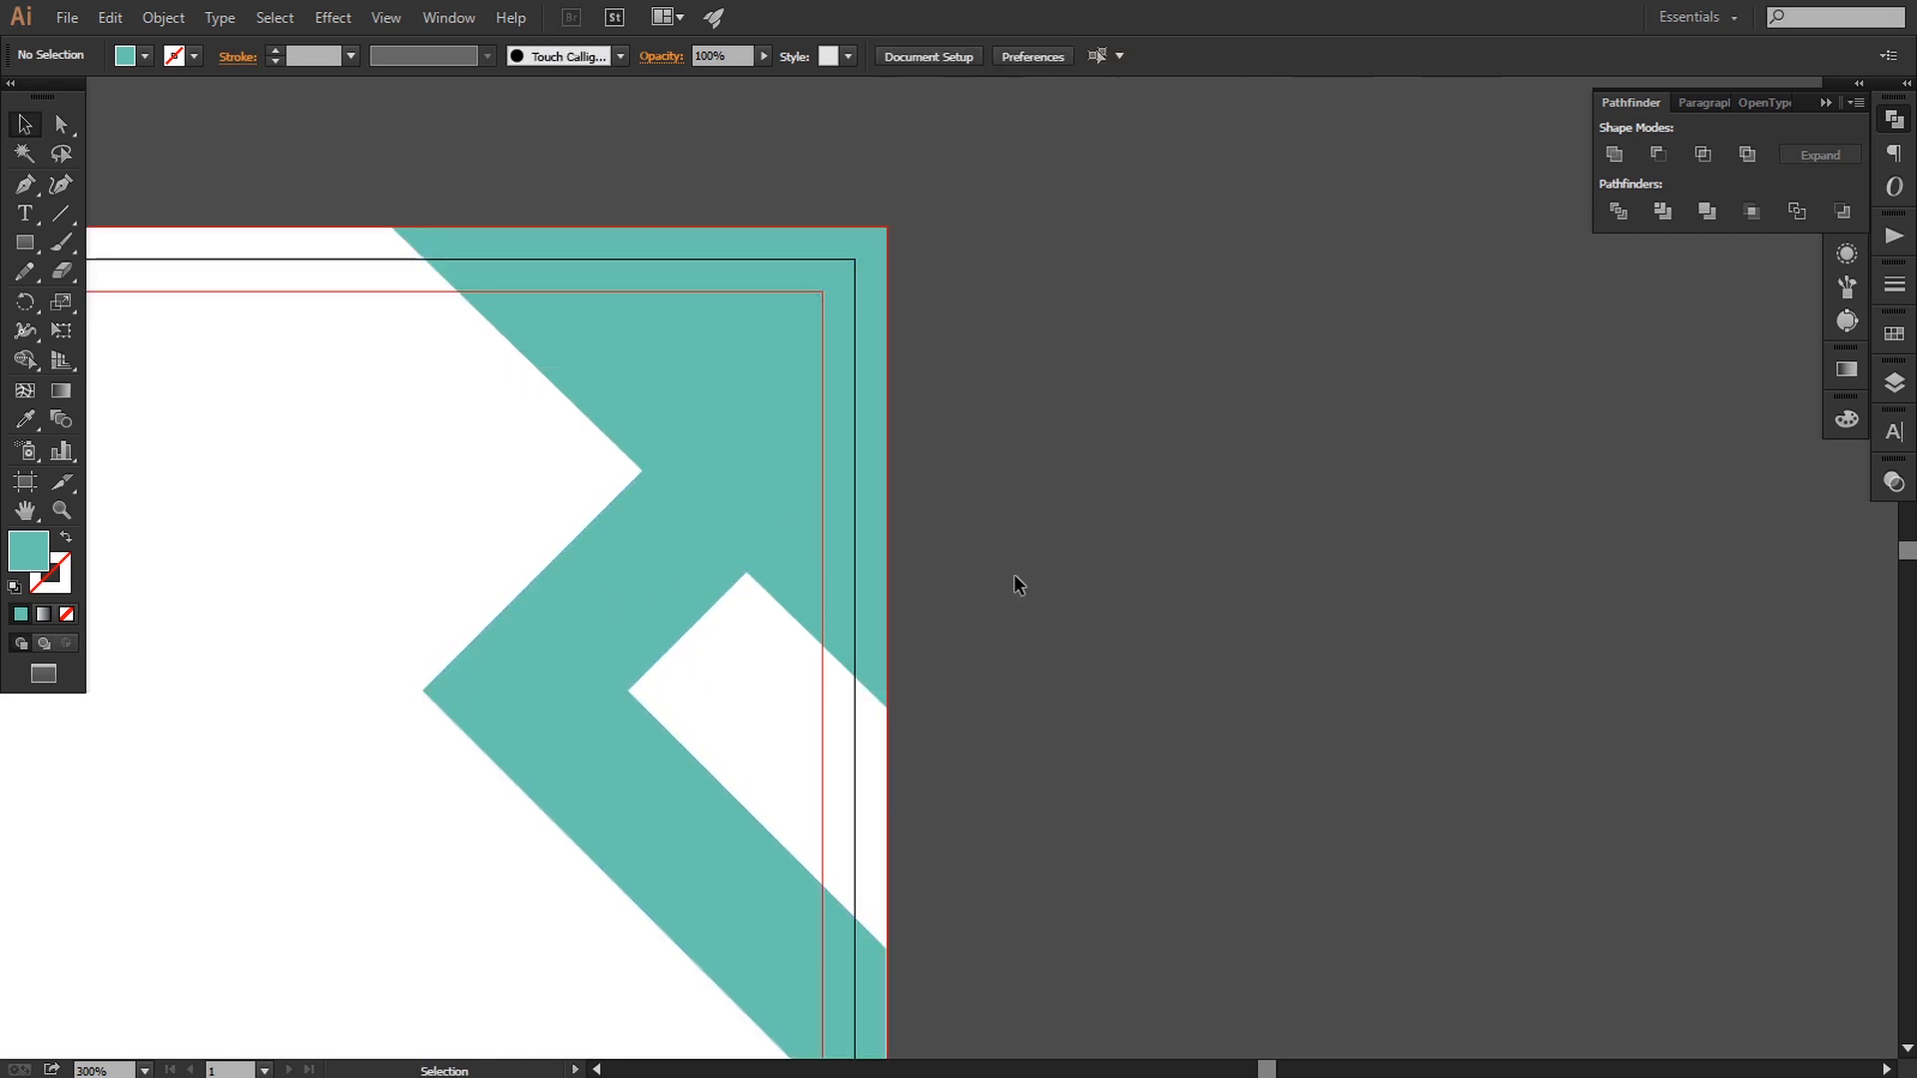
pyautogui.click(565, 665)
pyautogui.scroll(-1, 584, 659)
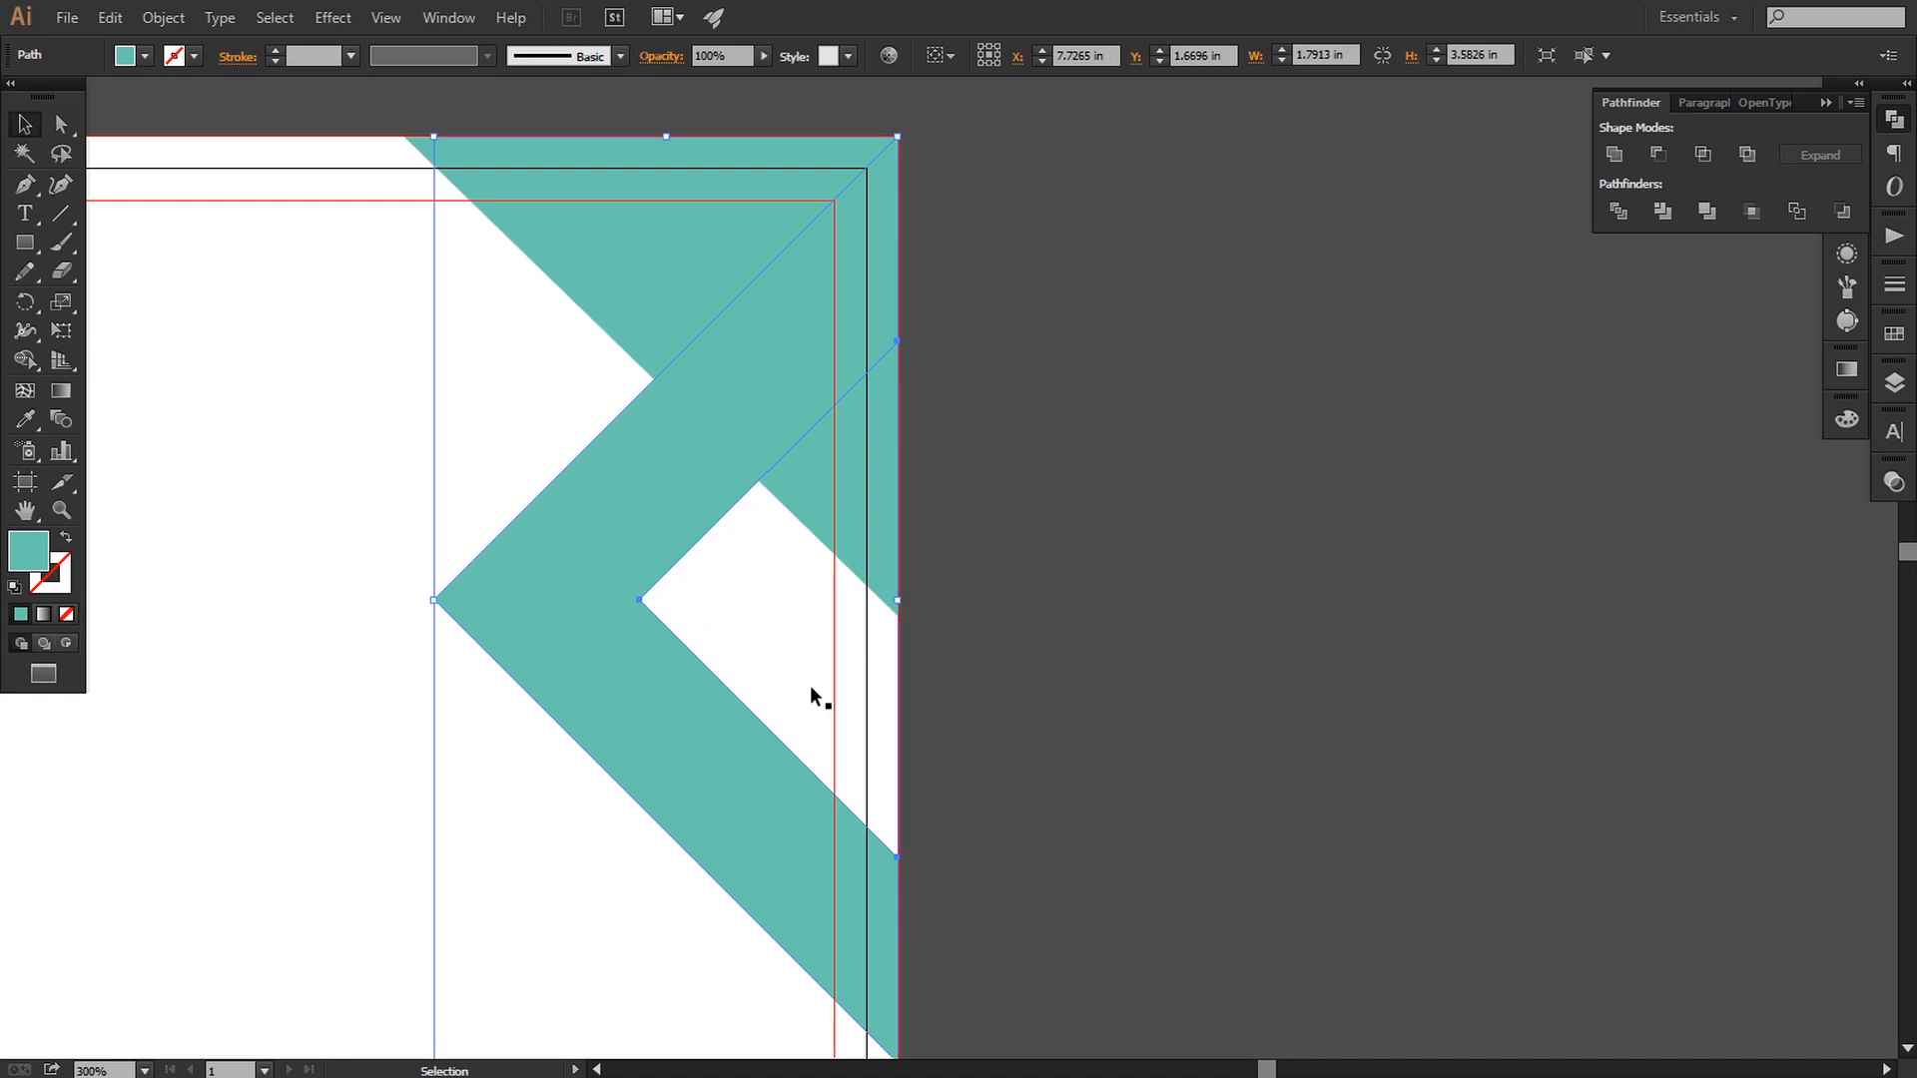
pyautogui.click(1023, 691)
# - Draw a horizontal Pen line through the half ring's left inner and outer tips, spanning about X 6.44 in to 8.03 in
pyautogui.click(14, 187)
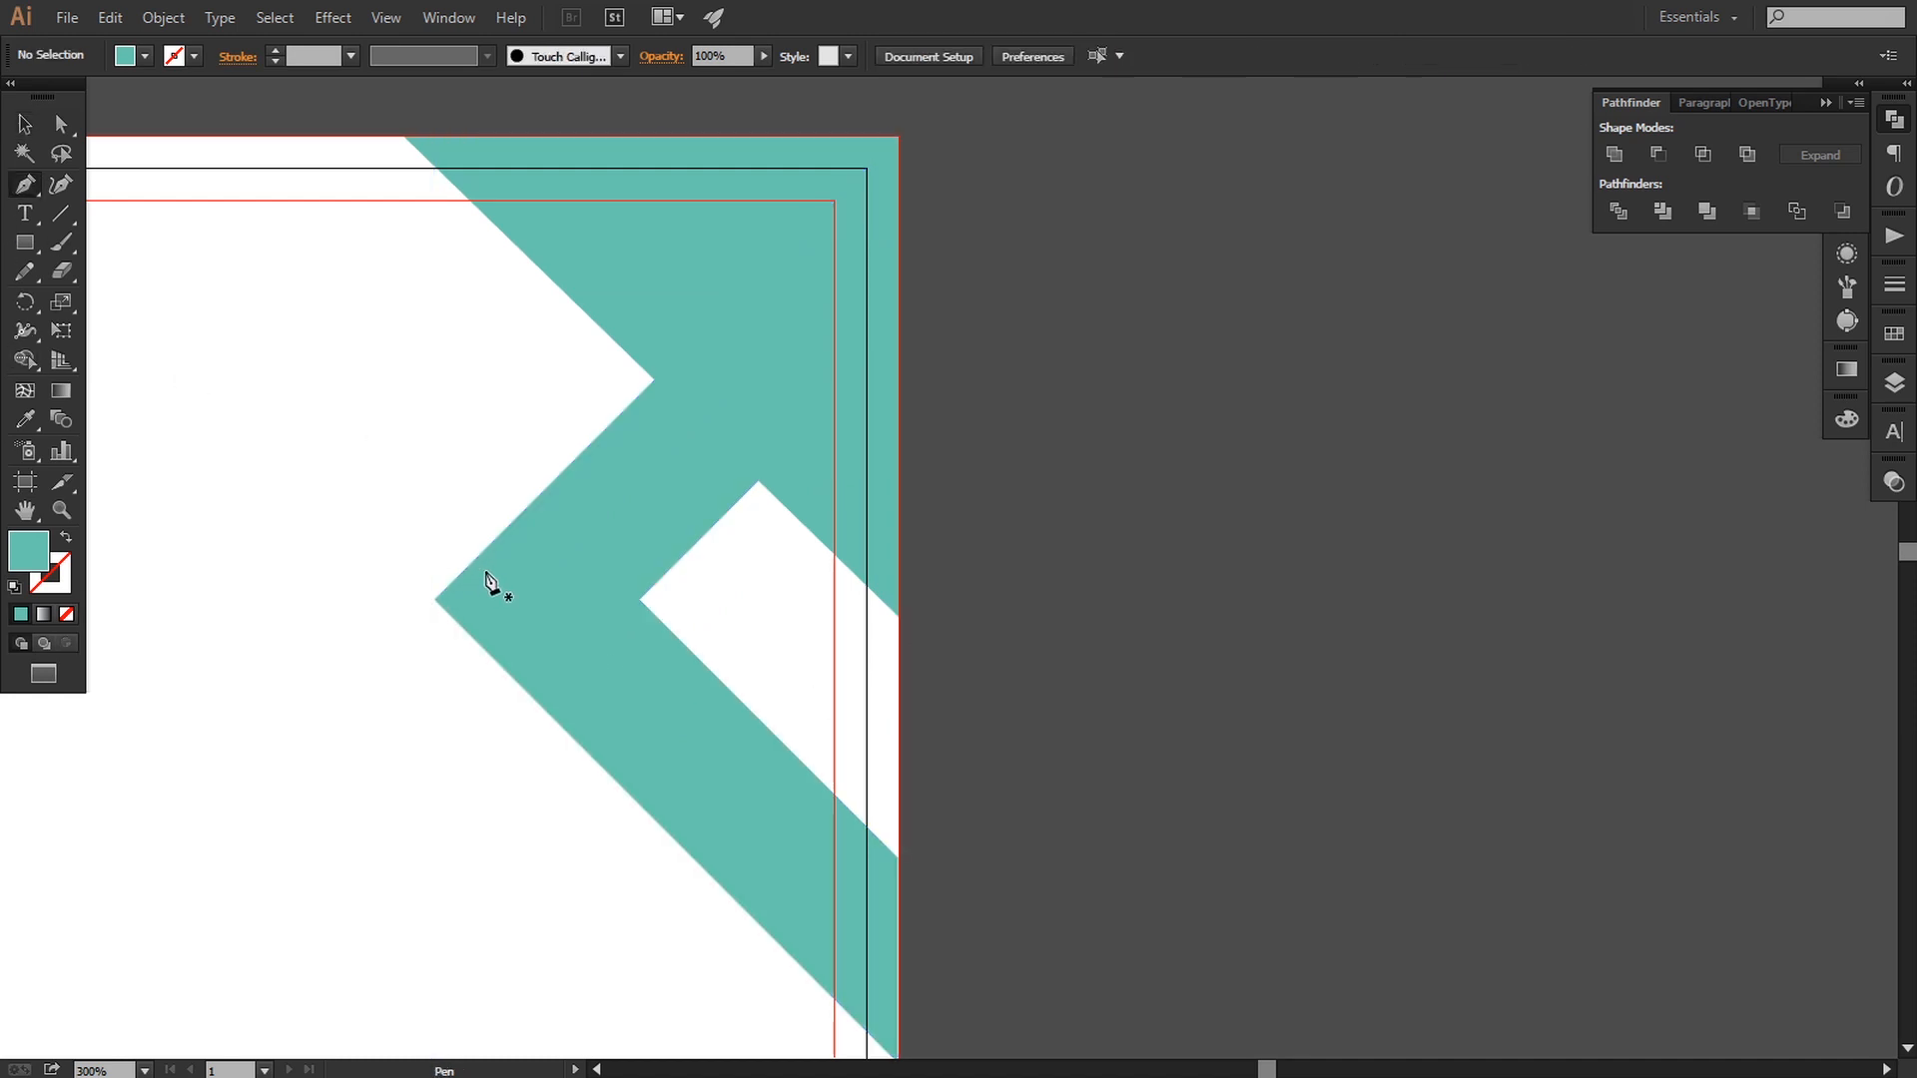
pyautogui.click(640, 600)
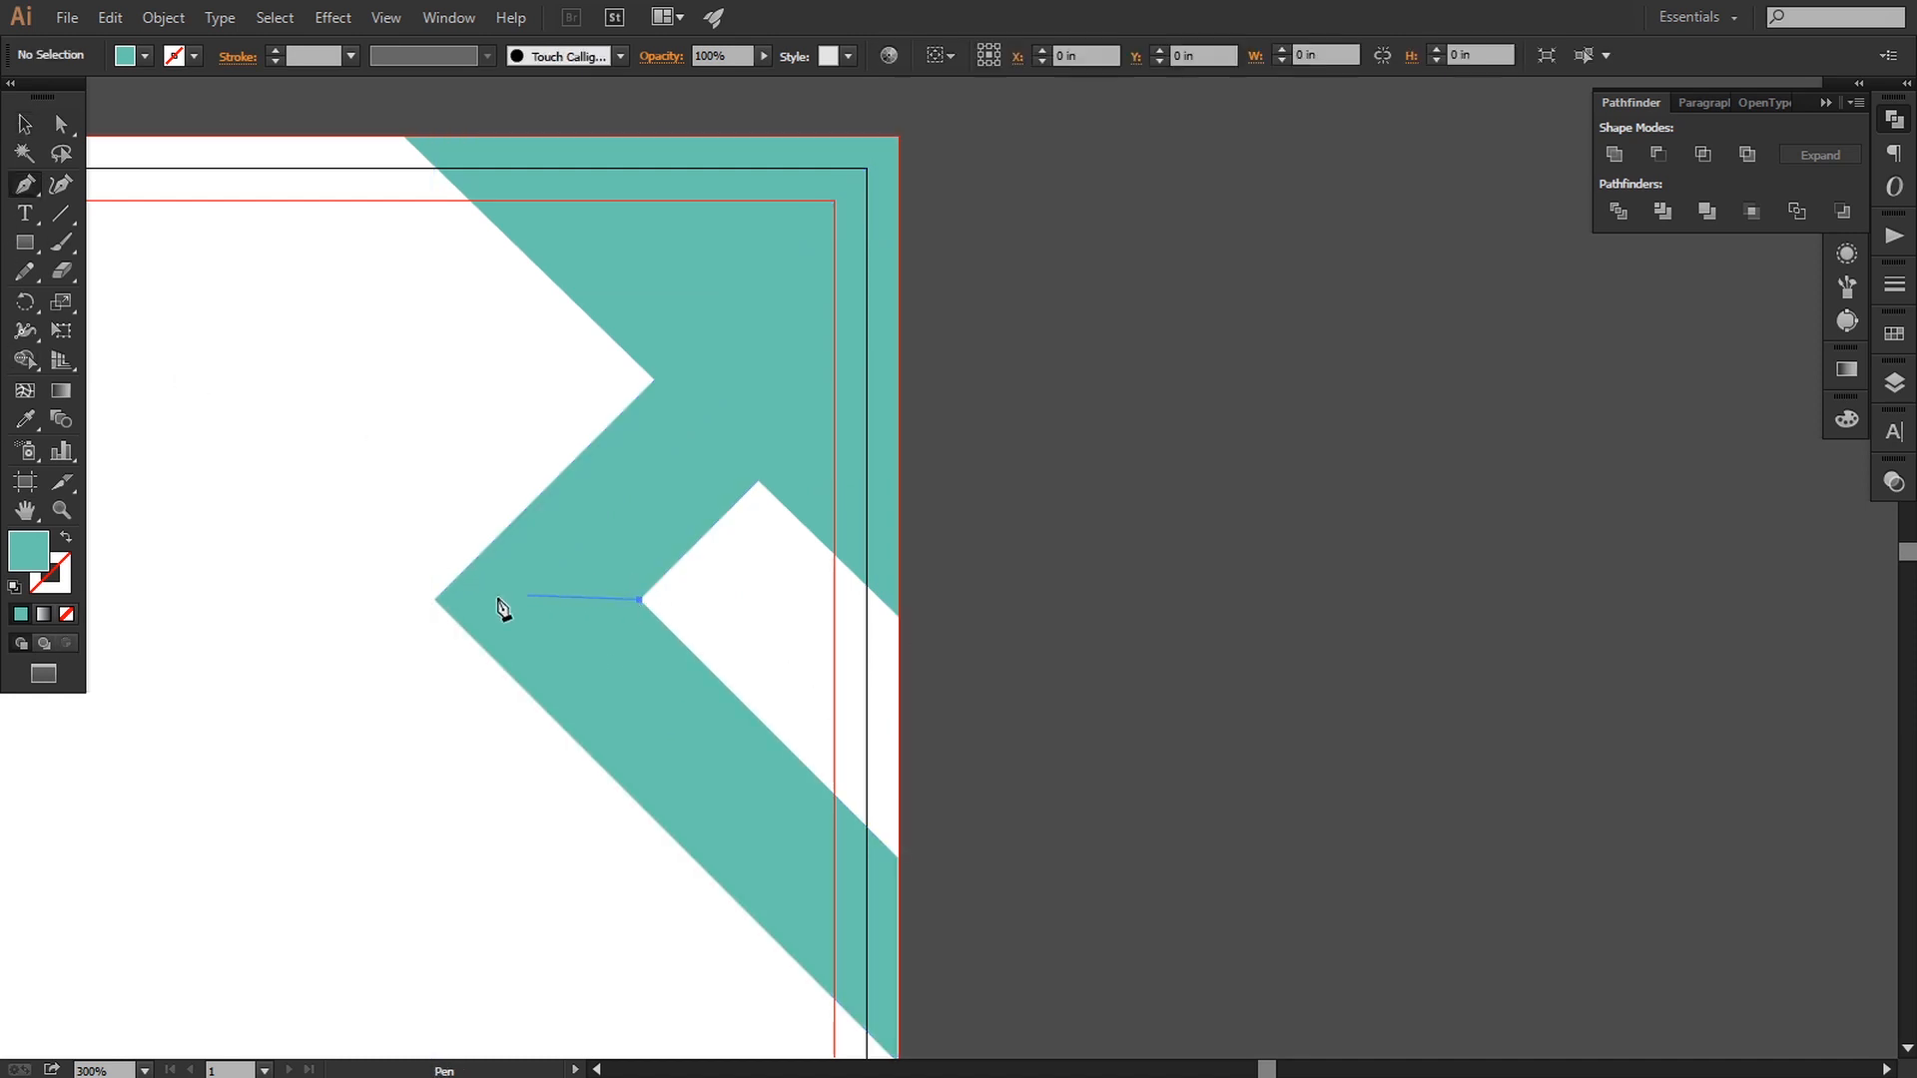
pyautogui.click(330, 599)
pyautogui.press('a')
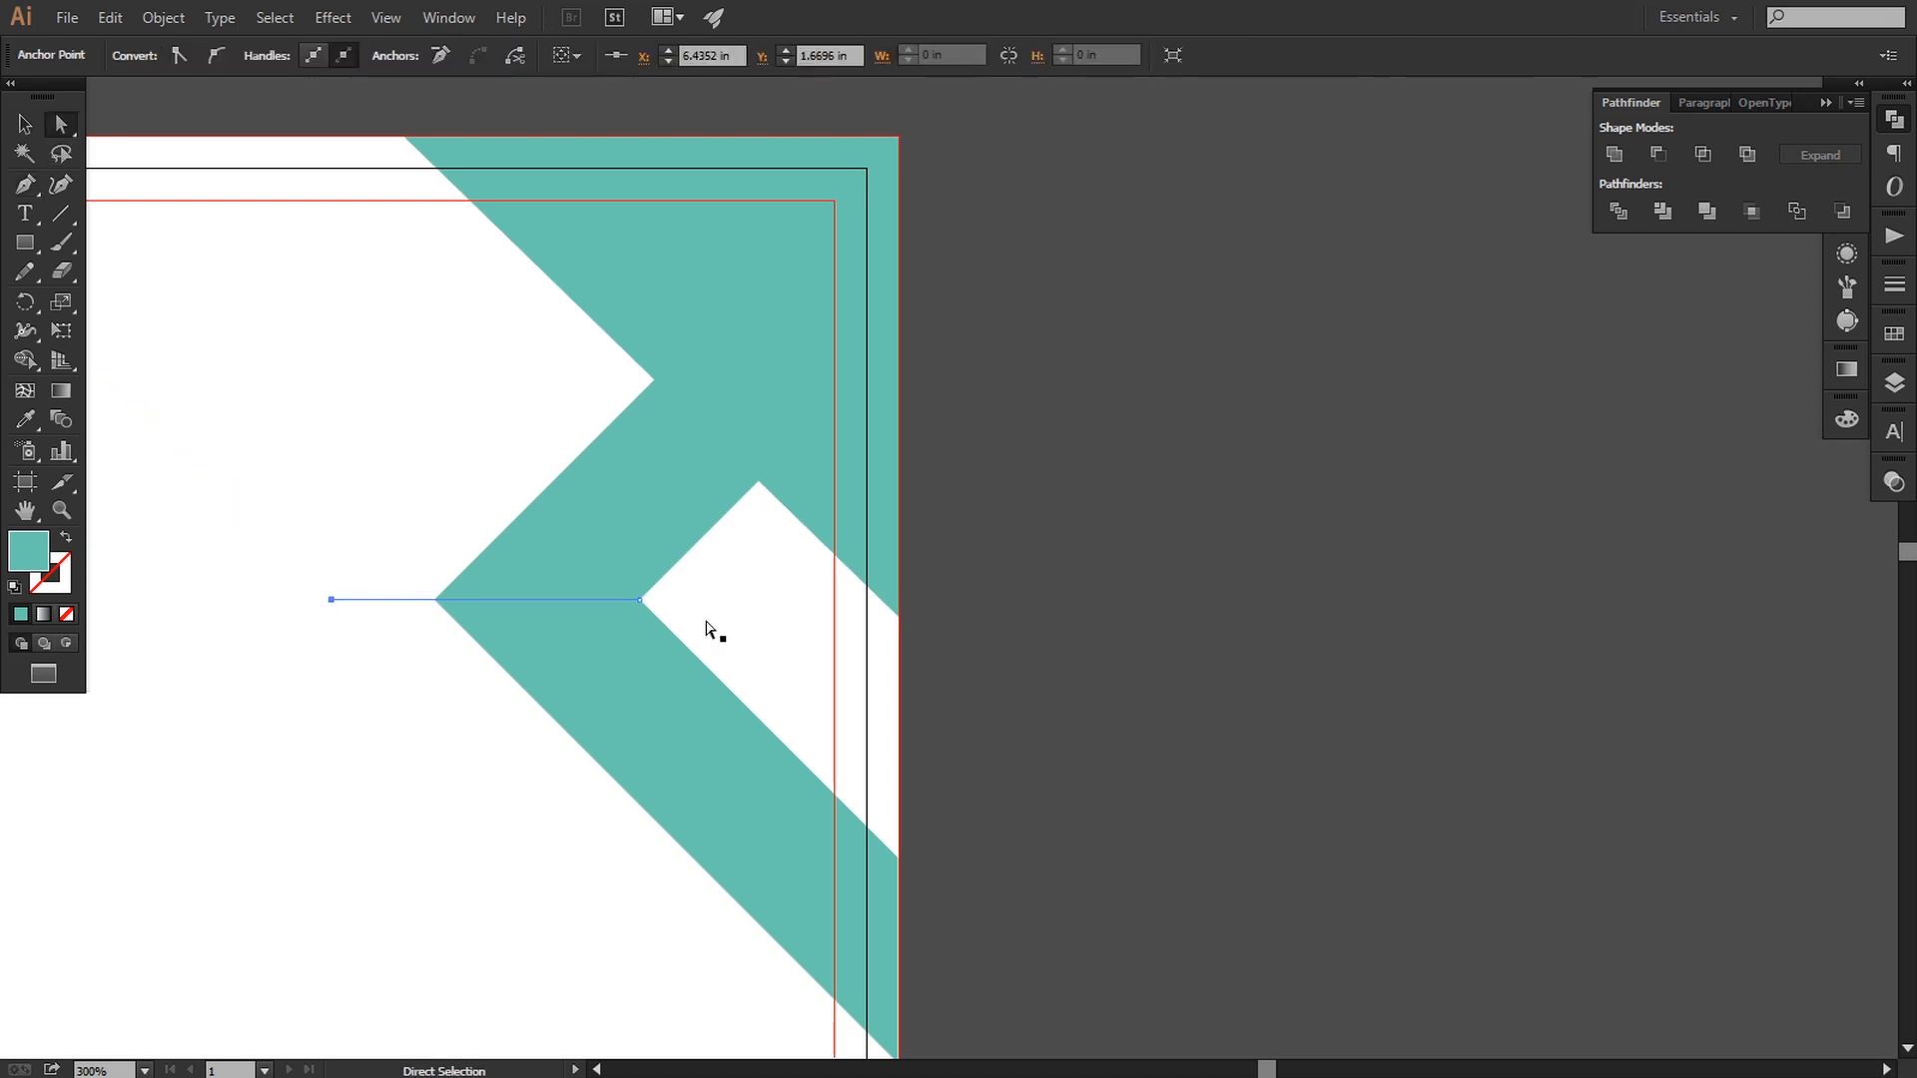
pyautogui.click(644, 611)
pyautogui.click(609, 601)
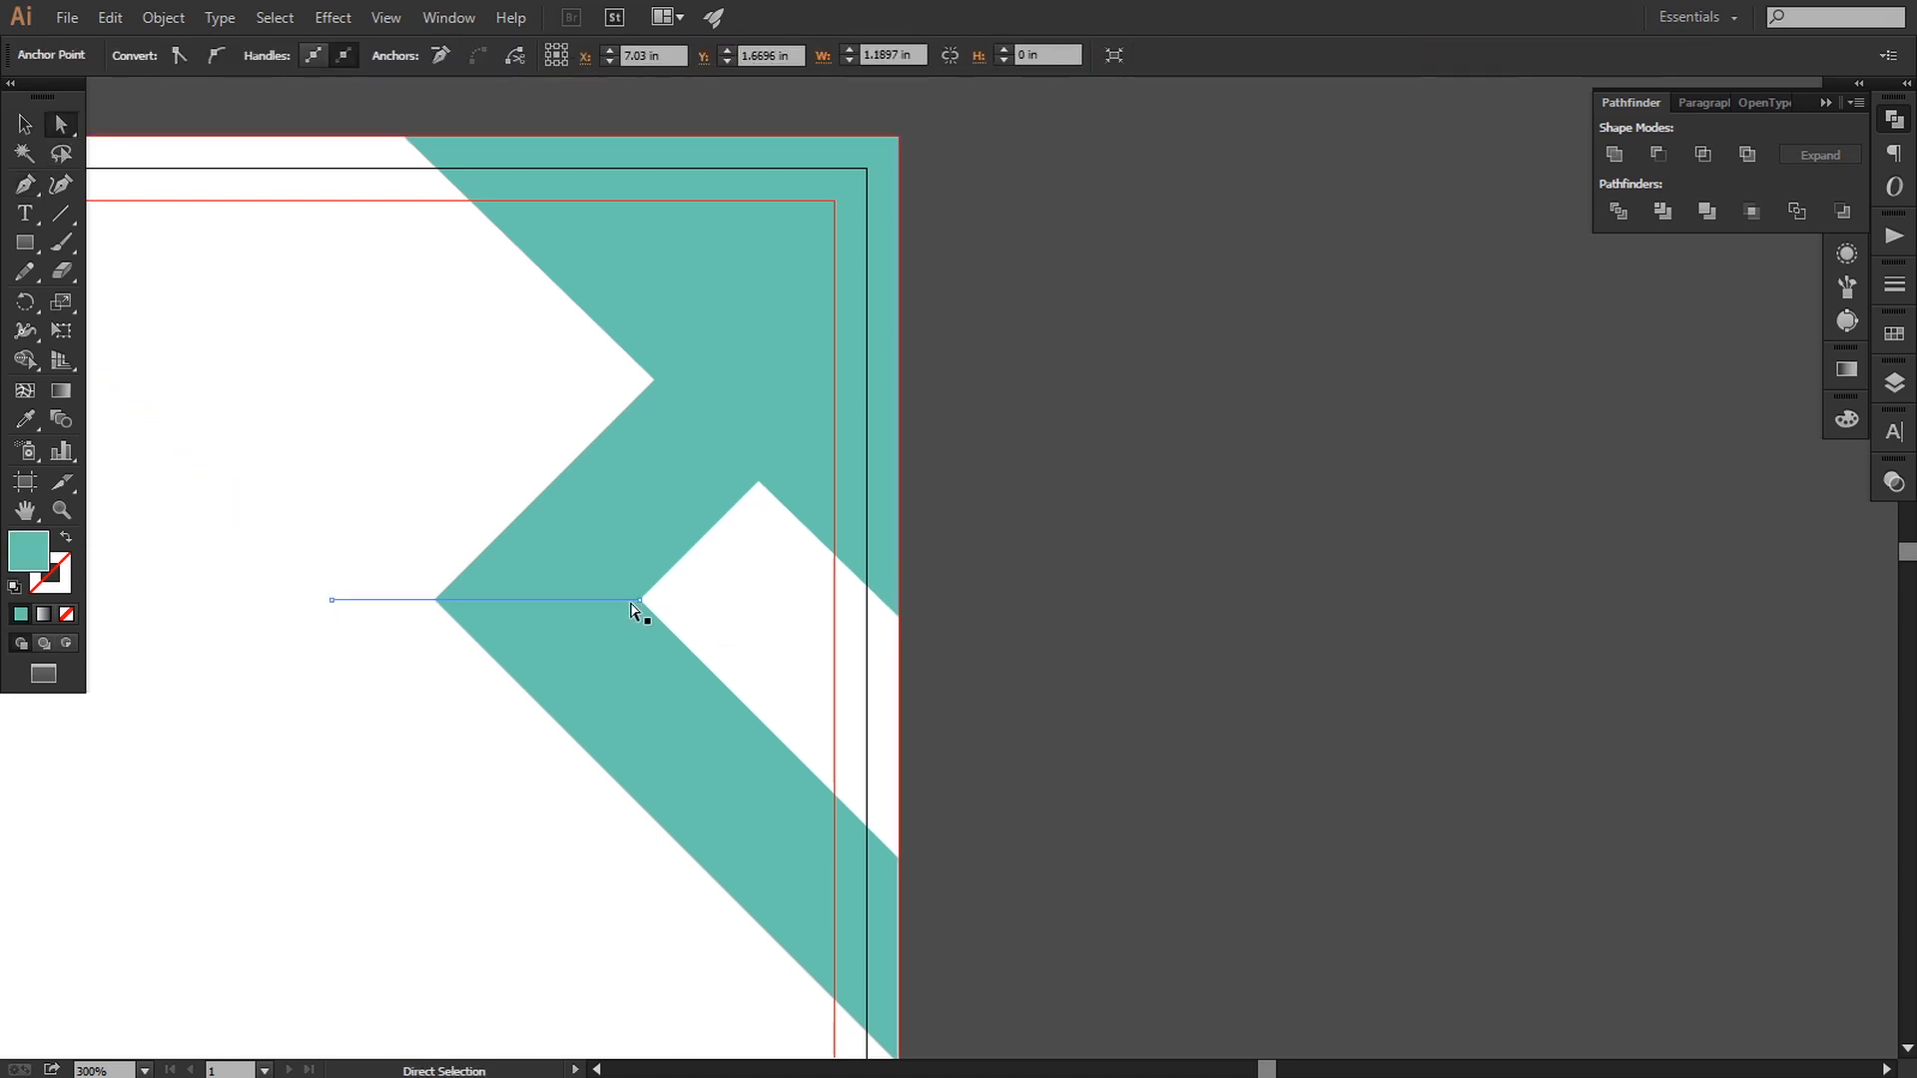
# - Divide the half diamond ring along the horizontal line and ungroup the resulting pieces
pyautogui.keyDown('shift'); pyautogui.click(667, 699); pyautogui.keyUp('shift')
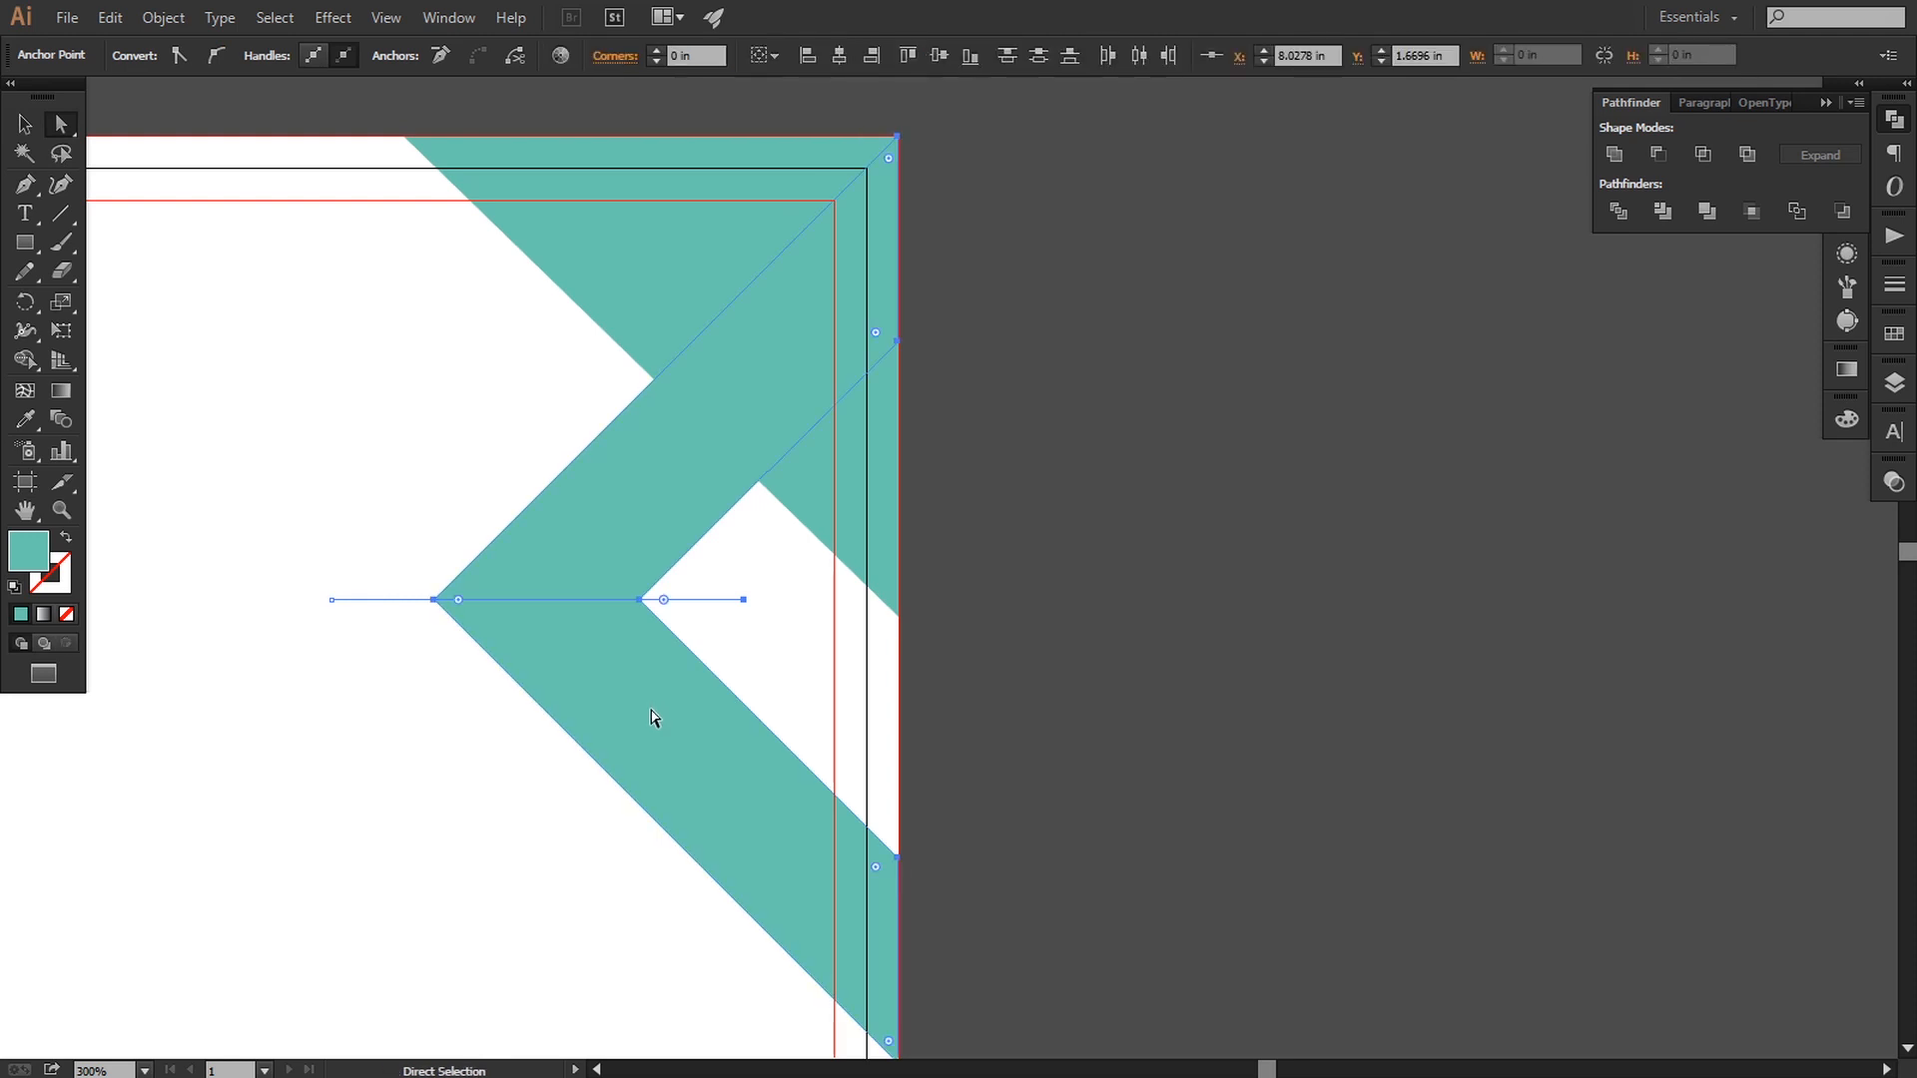
pyautogui.hotkey('ctrl', 'g')
pyautogui.click(165, 17)
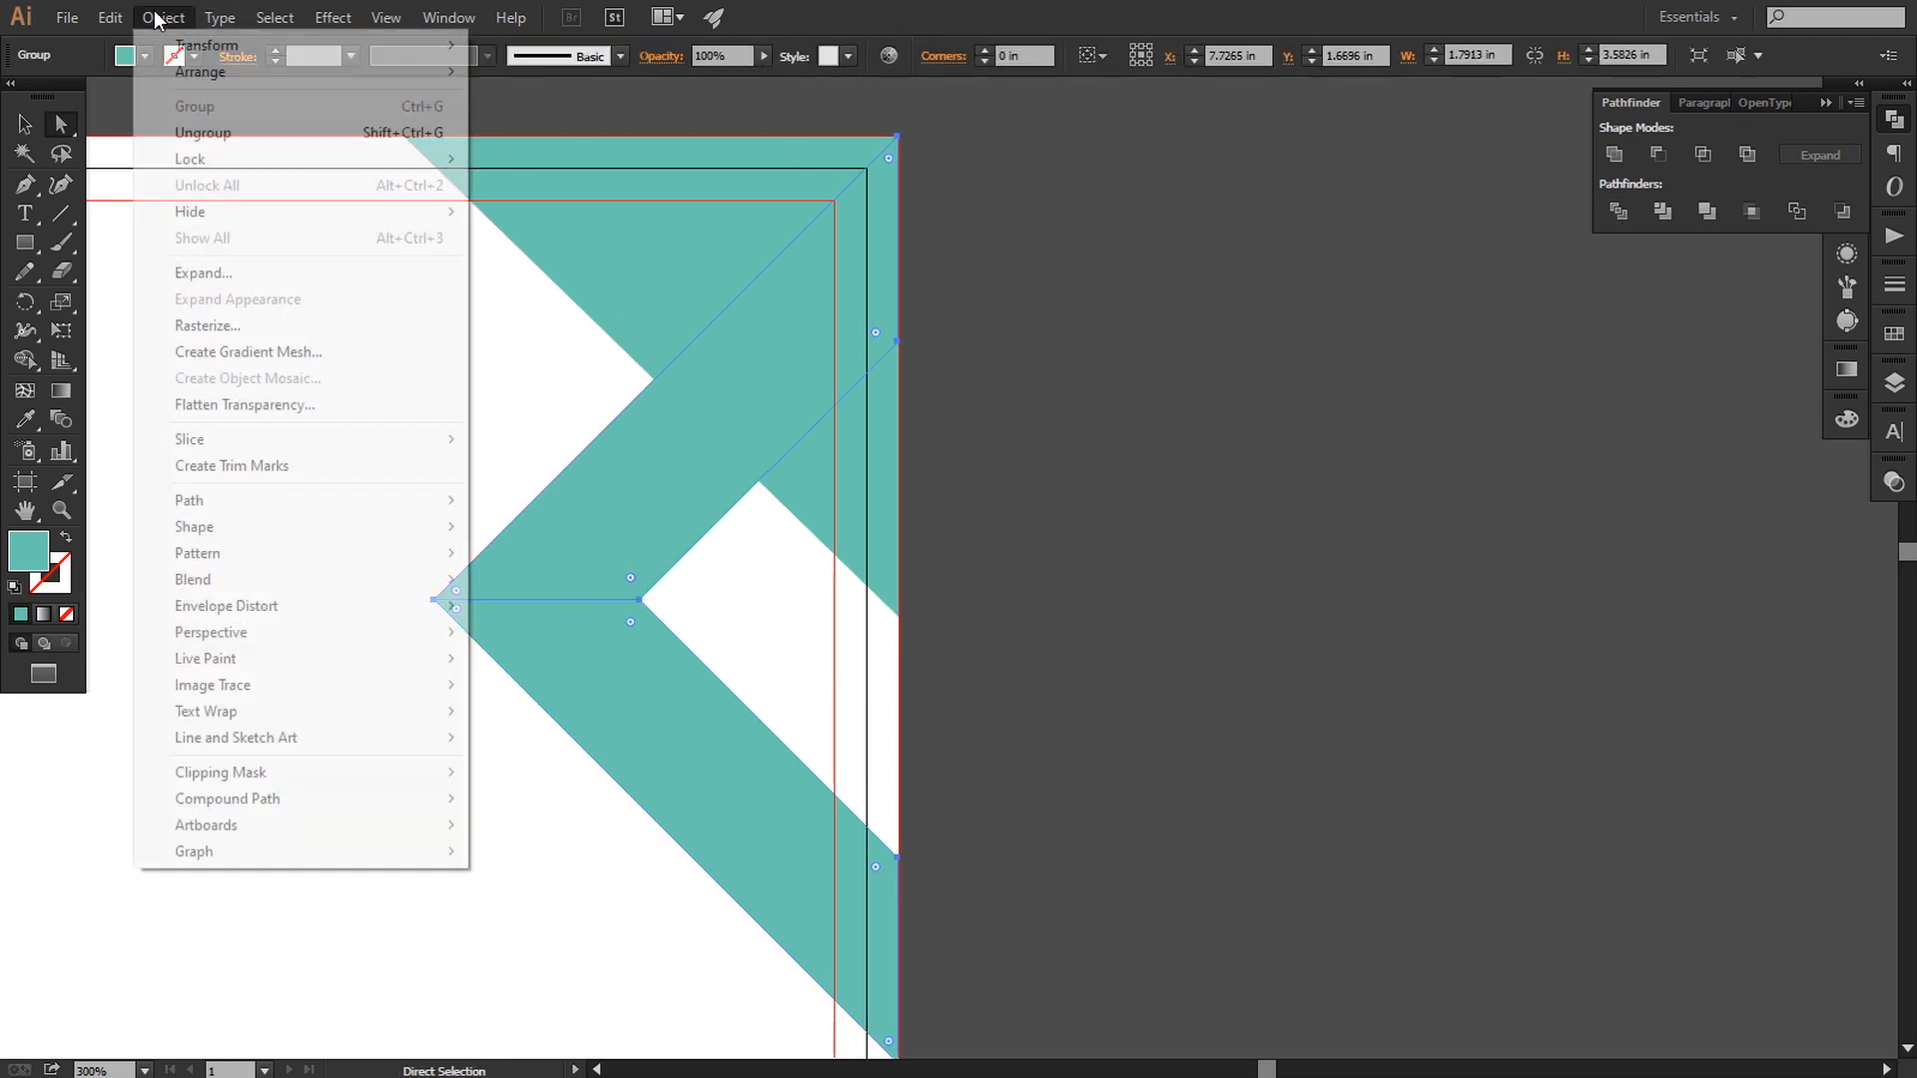
pyautogui.click(200, 133)
pyautogui.click(1057, 582)
# - Recolor the ring's upper arm with the medium teal sampled from the leftmost color swatch beside the page
pyautogui.click(689, 499)
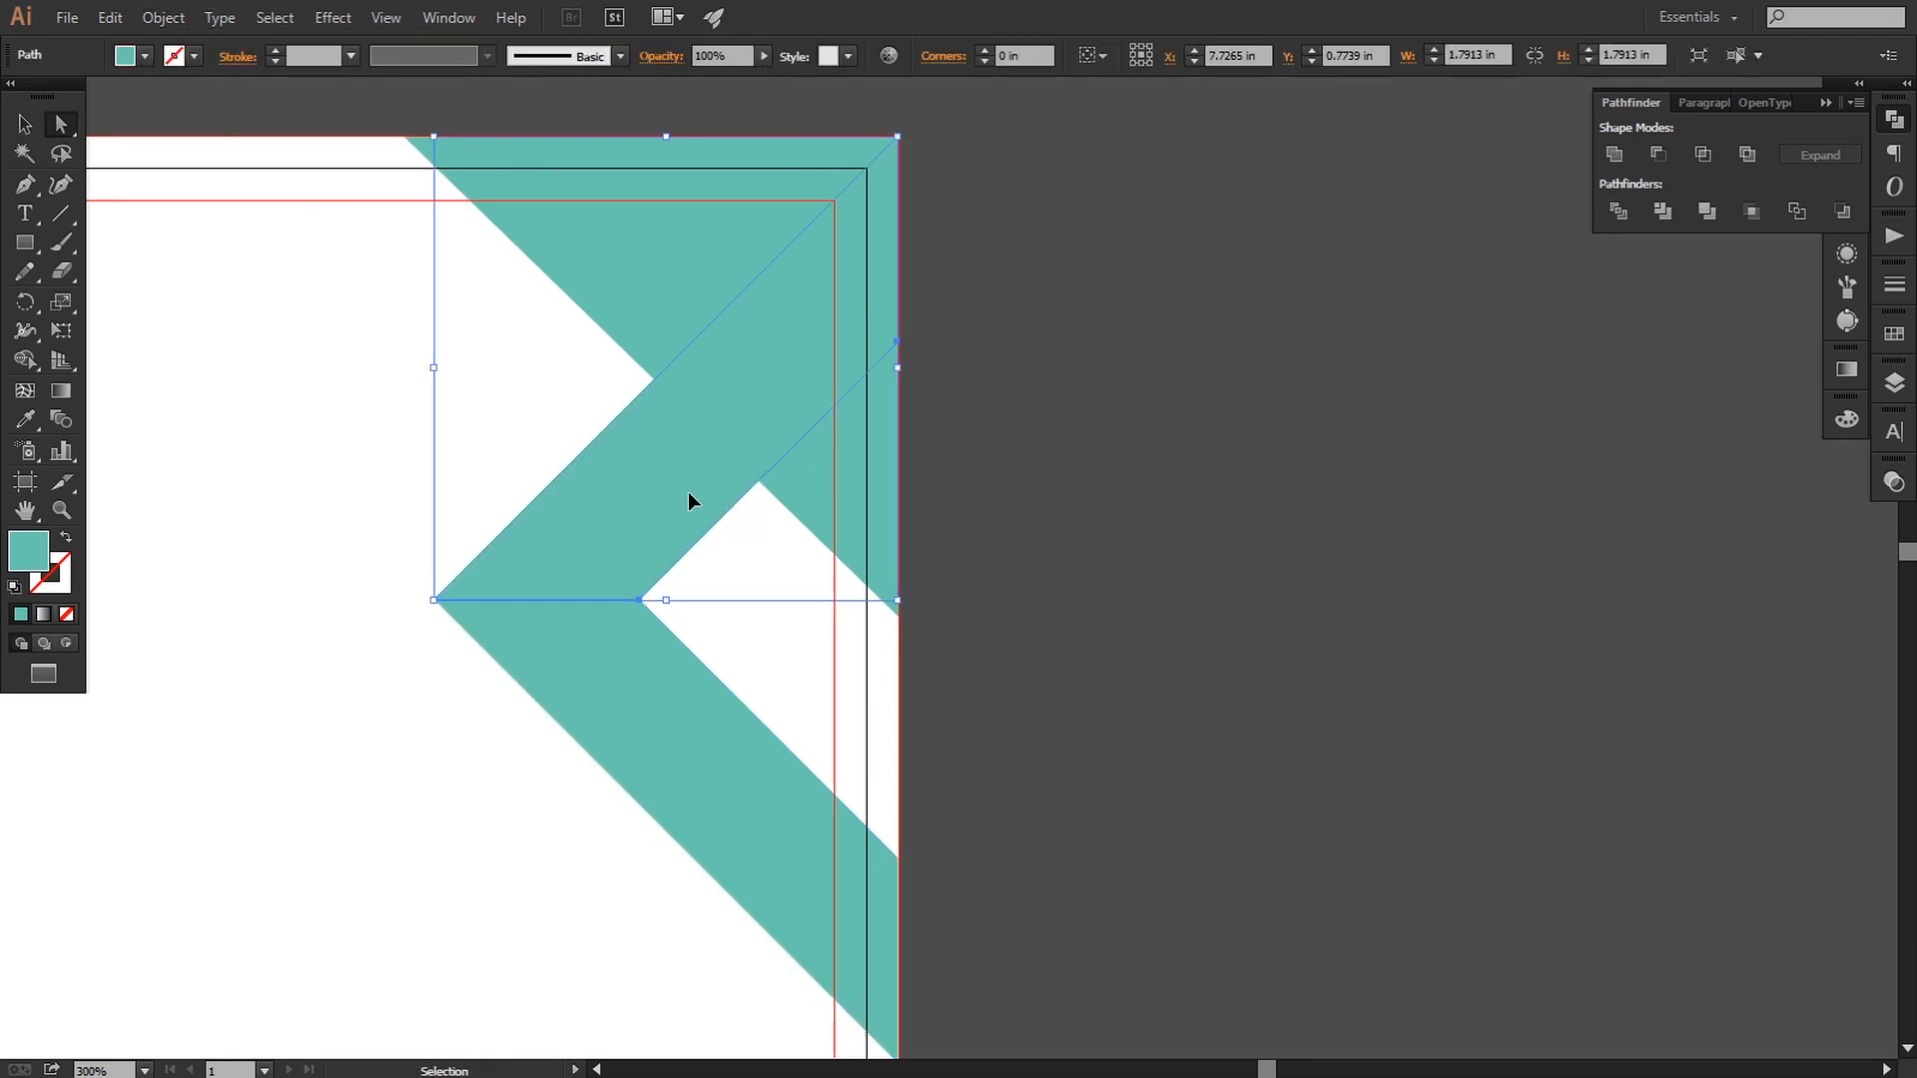
pyautogui.hotkey('ctrl', '-')
pyautogui.hotkey('ctrl', '-')
pyautogui.hscroll(-5, 475, 539)
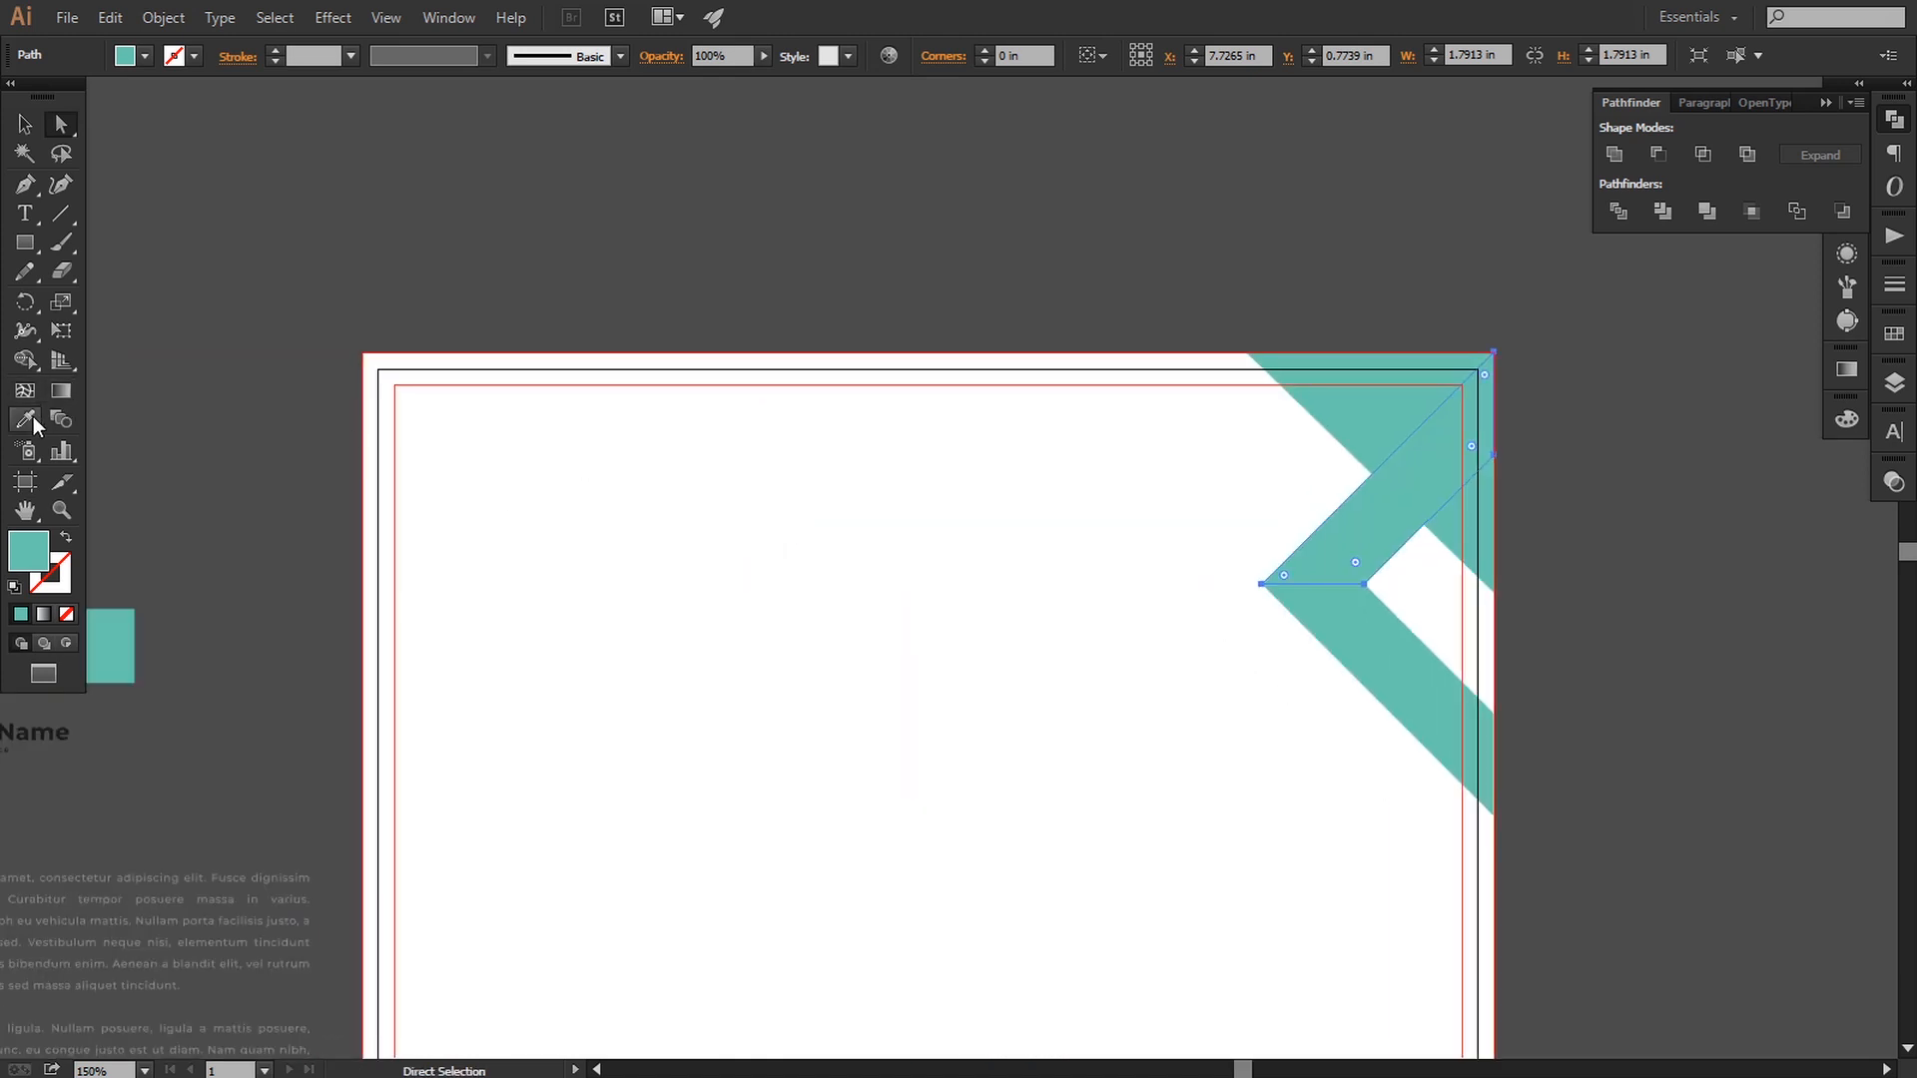
pyautogui.click(27, 418)
pyautogui.hotkey('ctrl', '-')
pyautogui.click(336, 629)
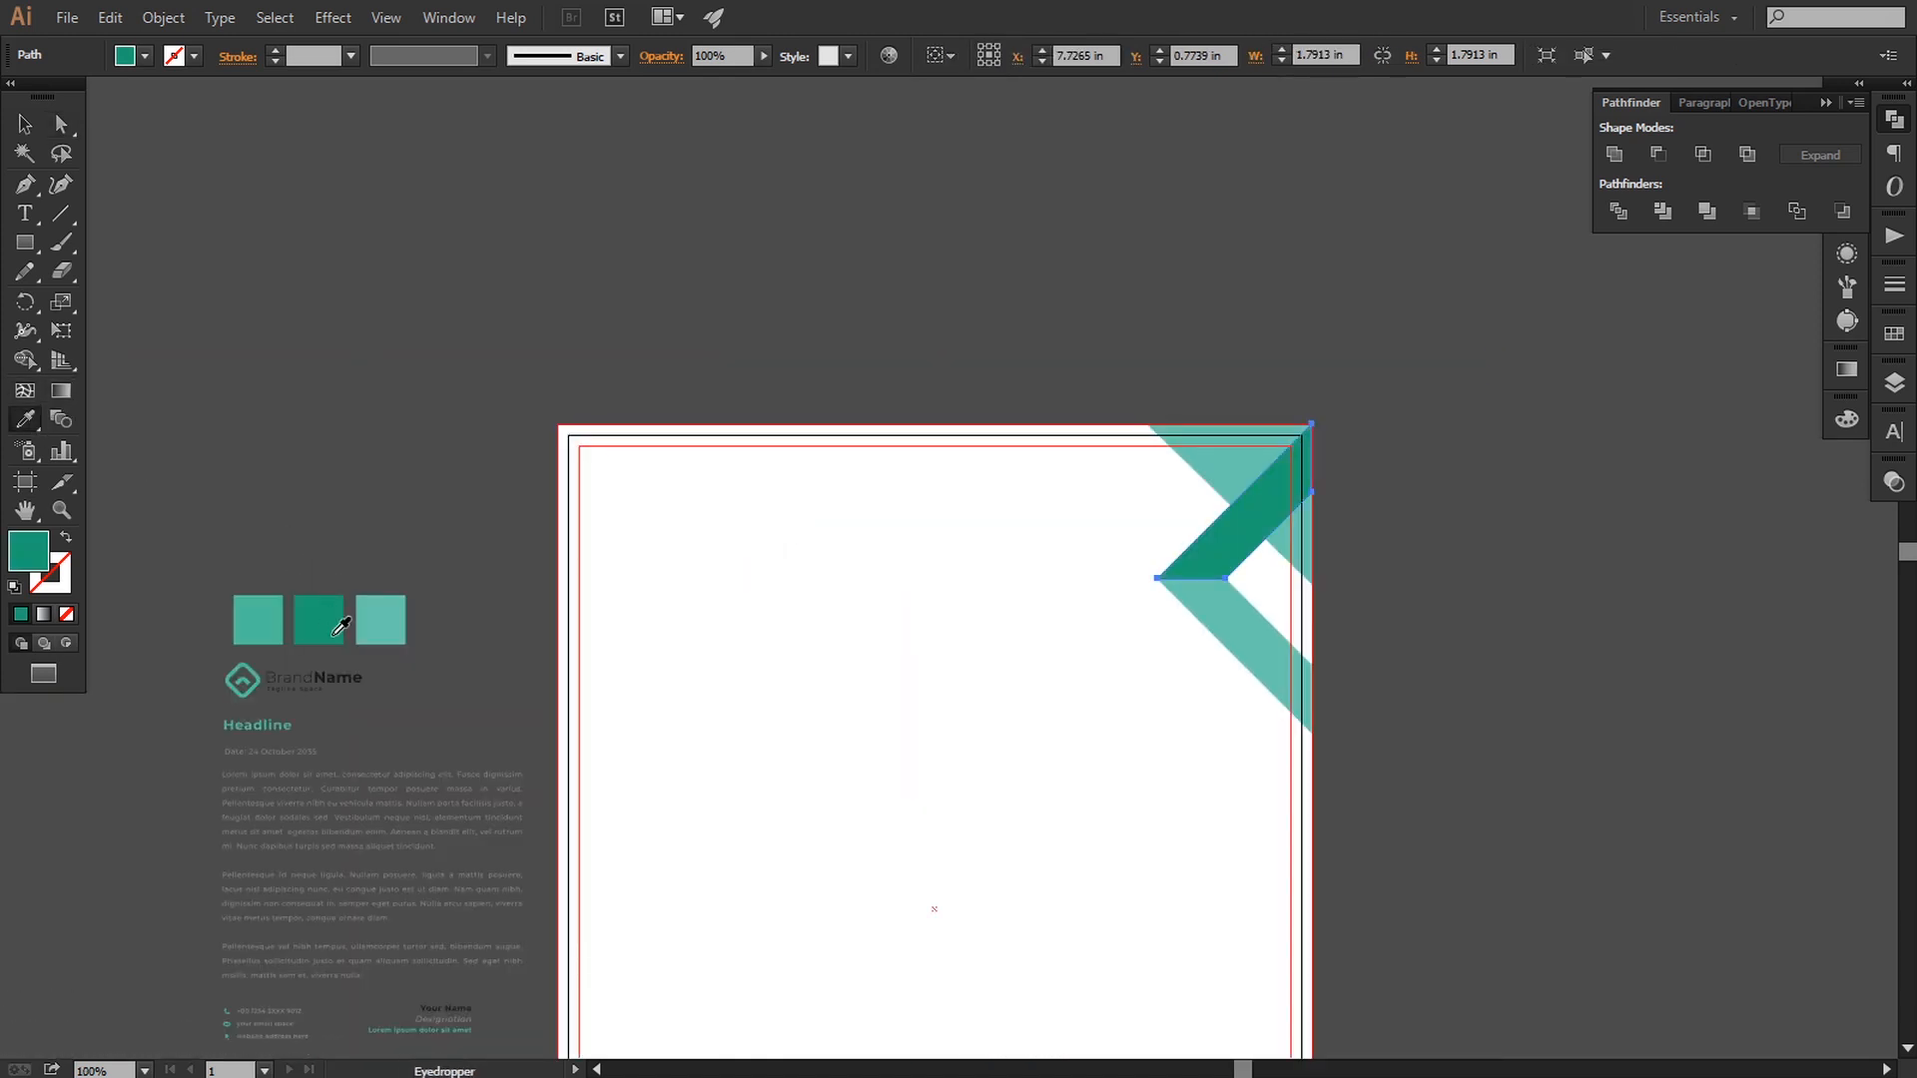
pyautogui.click(270, 615)
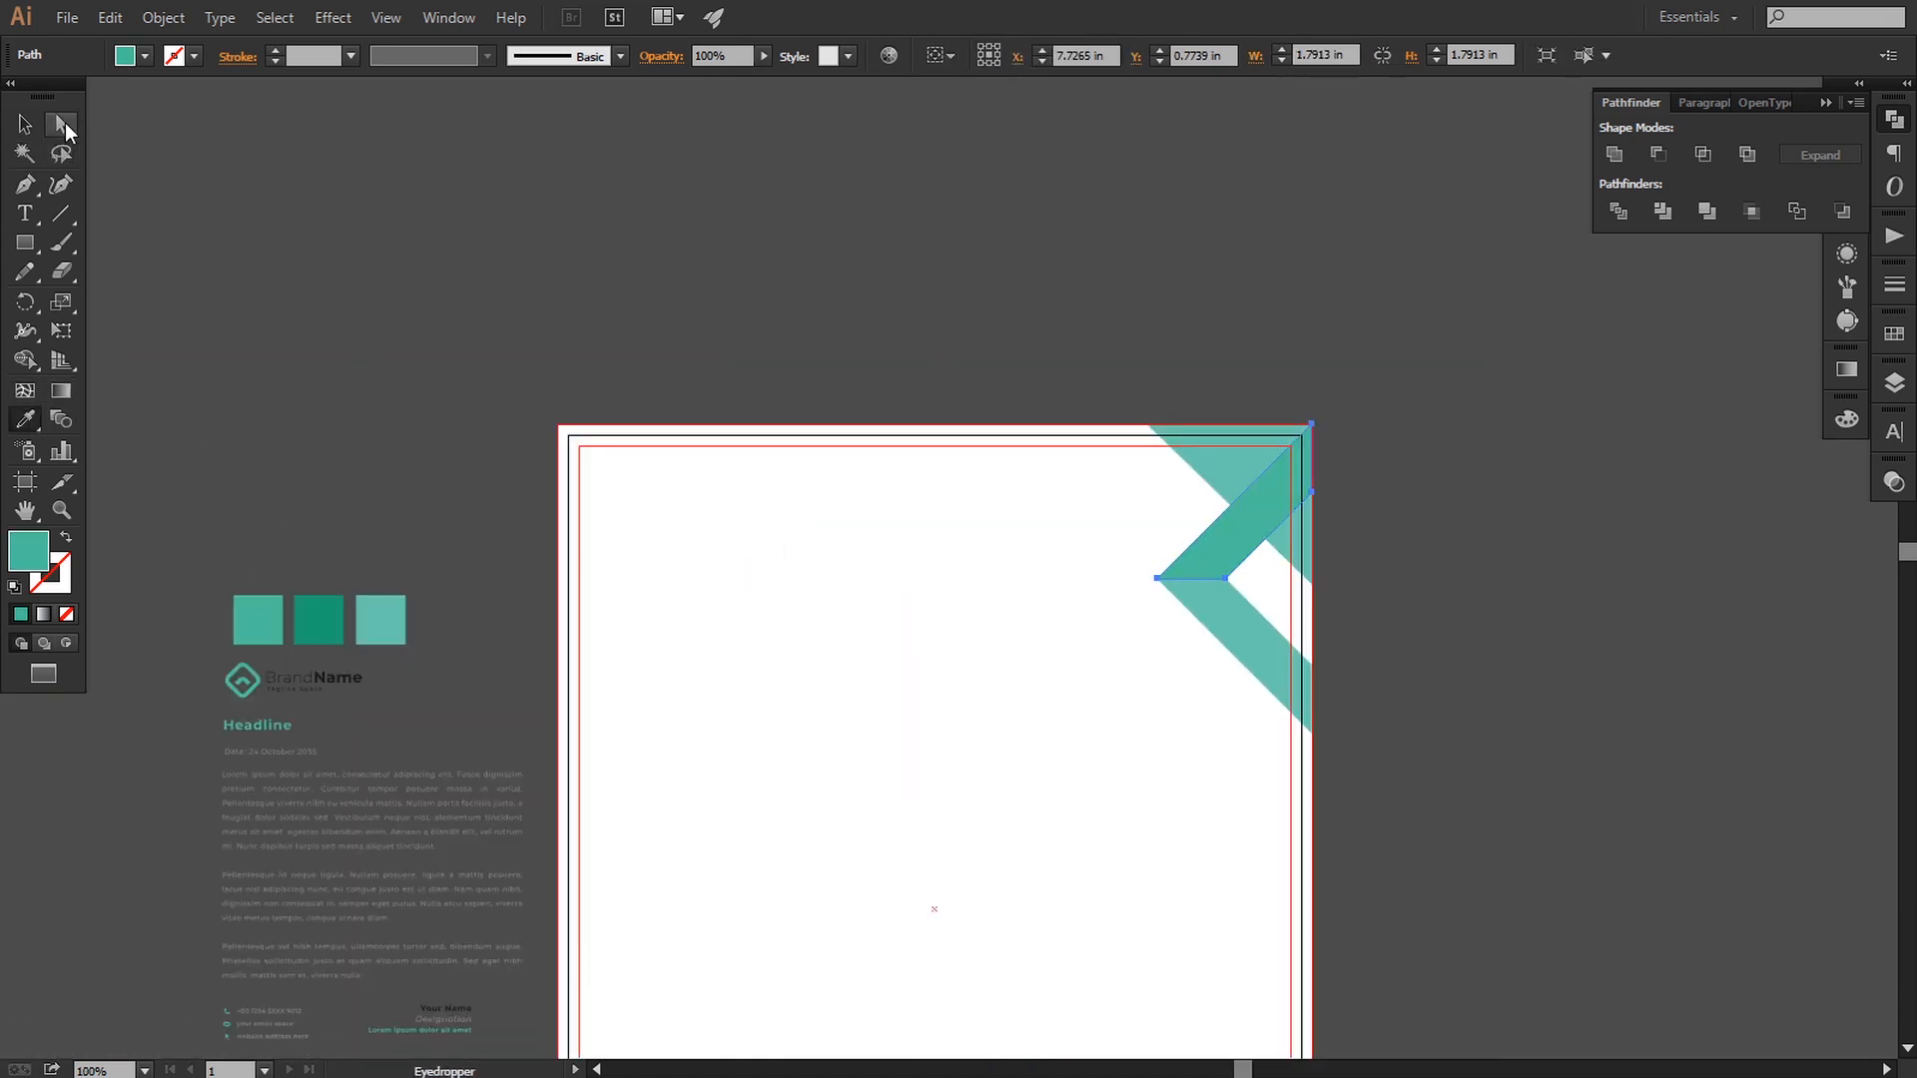
# - Recolor the ring's lower arm with the dark green sampled from the middle color swatch
pyautogui.click(64, 123)
pyautogui.click(1001, 687)
pyautogui.click(1236, 621)
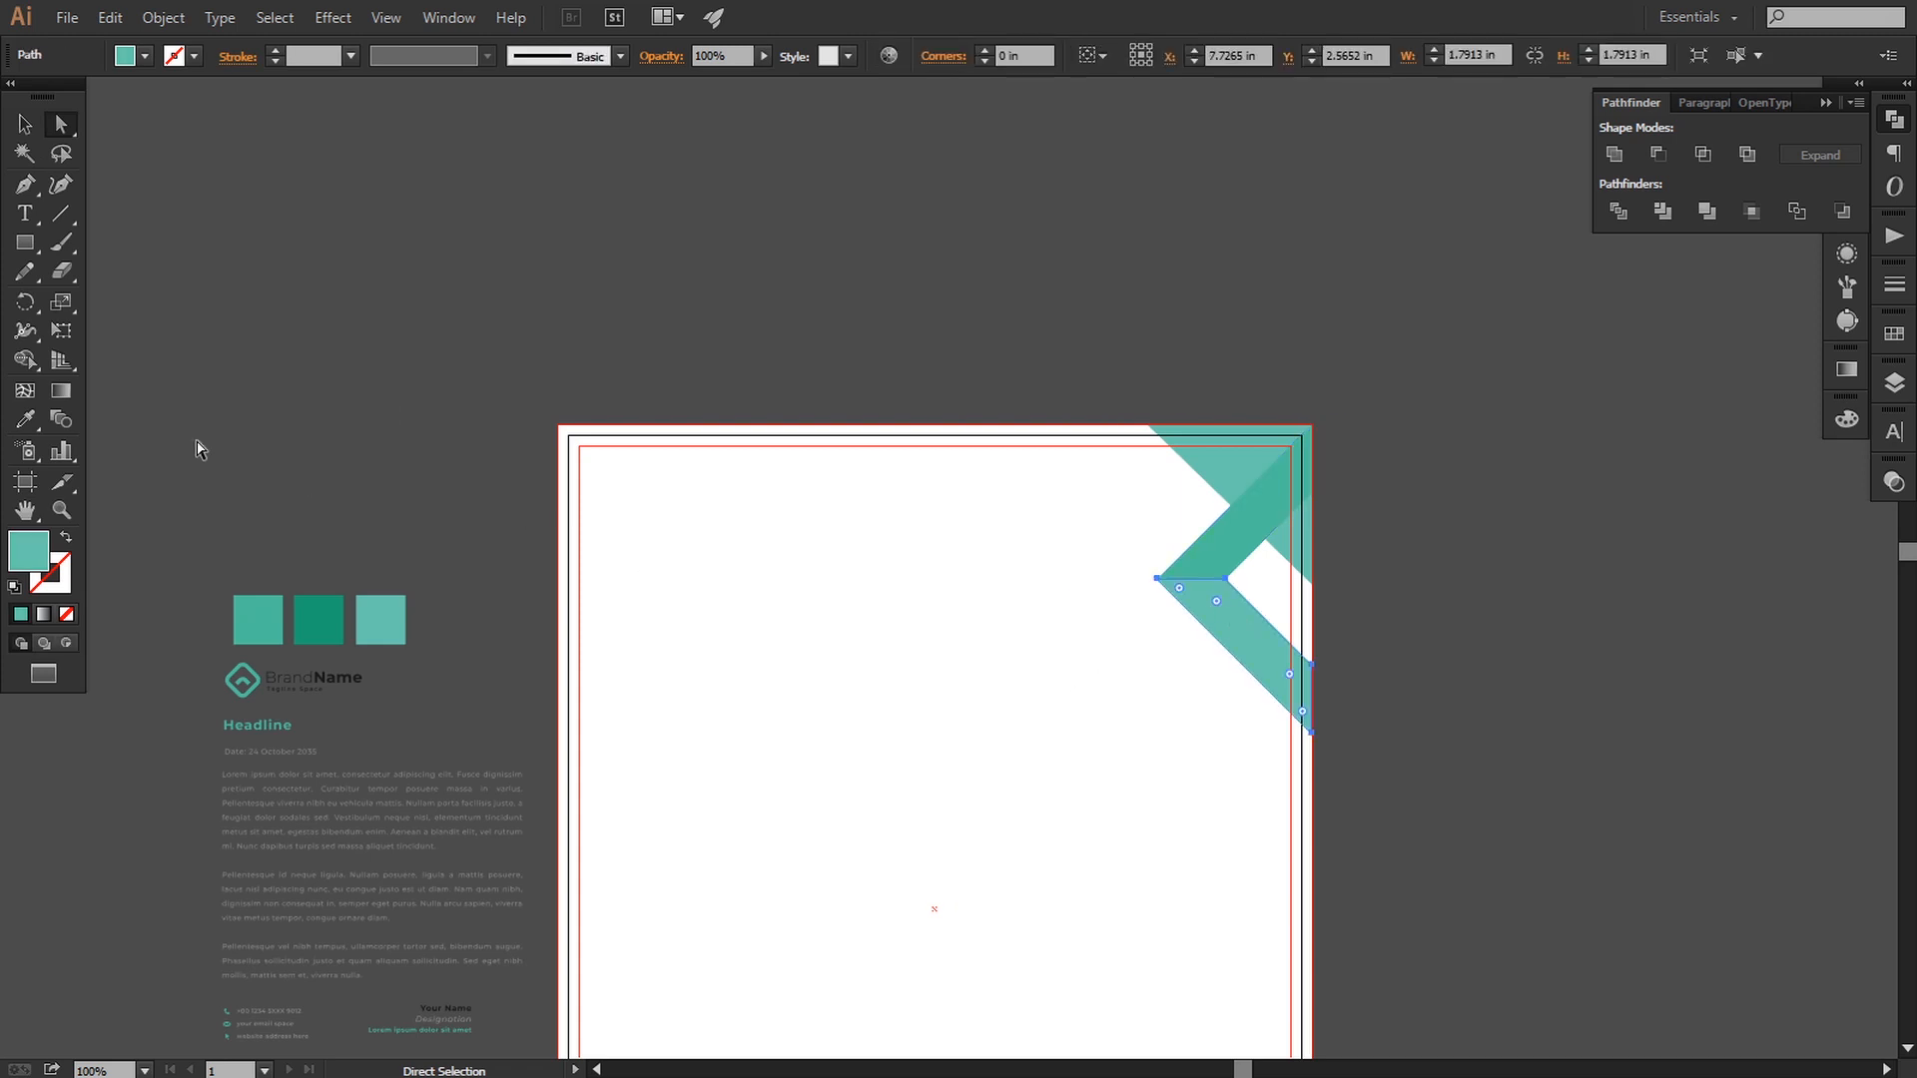
pyautogui.click(26, 421)
pyautogui.click(322, 615)
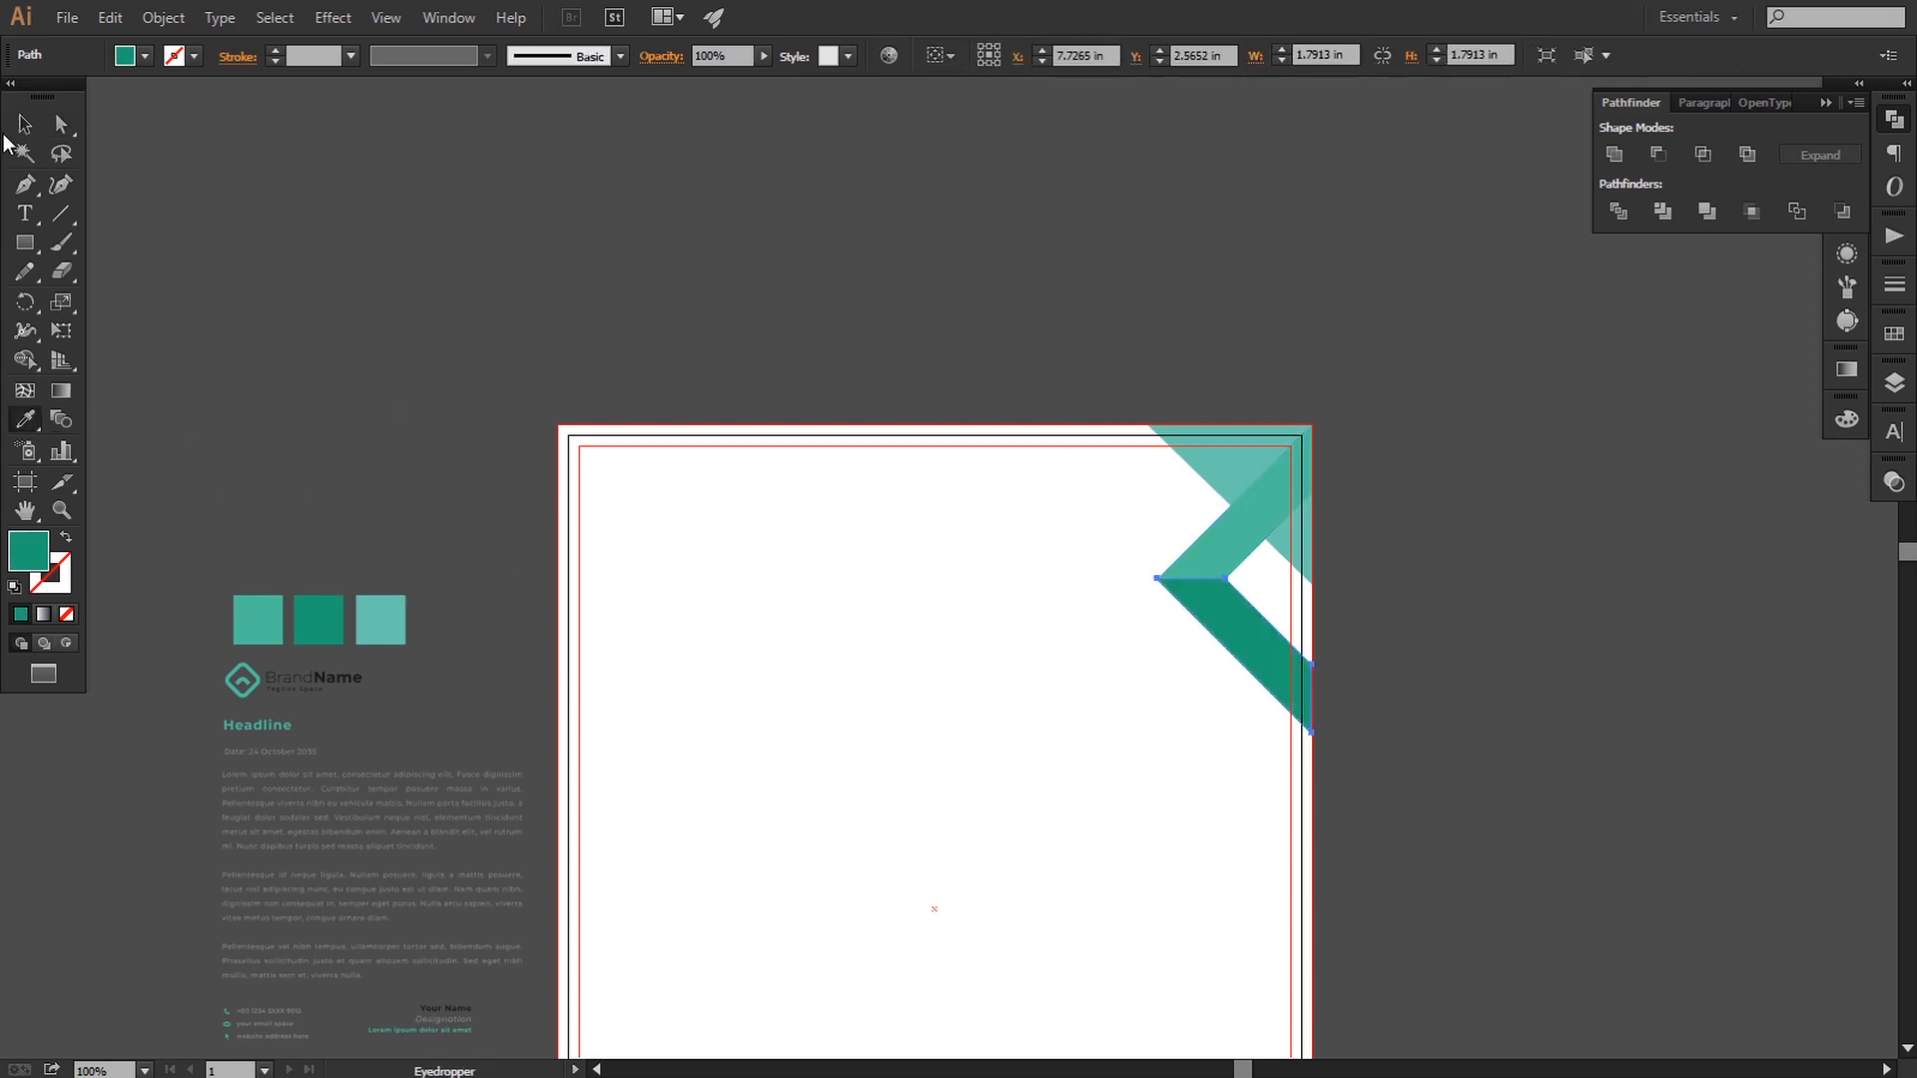
pyautogui.press('v')
pyautogui.click(1382, 632)
# - Lower the opacity of the light teal corner triangle to 77%
pyautogui.hotkey('ctrl', '+')
pyautogui.moveTo(1524, 646); pyautogui.dragTo(1367, 542)
pyautogui.click(1208, 309)
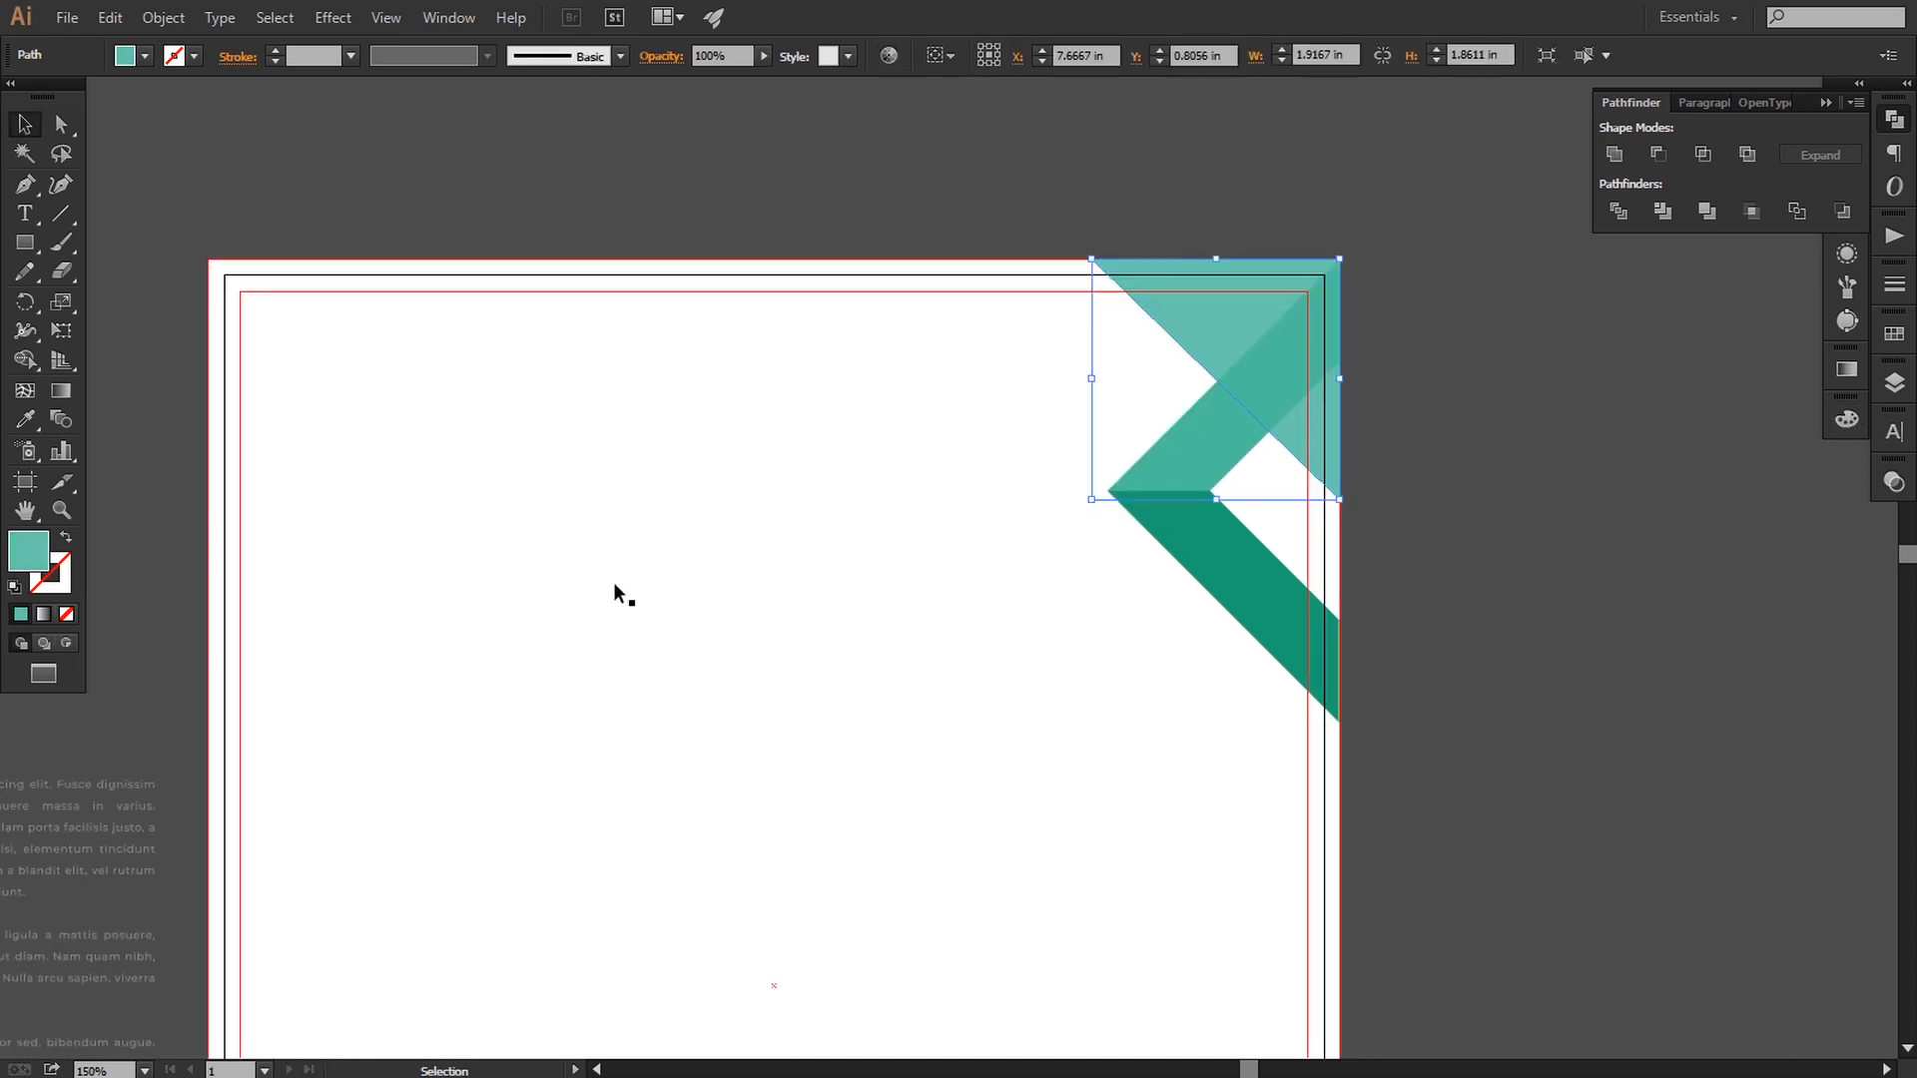
pyautogui.click(1894, 482)
pyautogui.click(1841, 495)
pyautogui.moveTo(1840, 515)
pyautogui.mouseDown()
pyautogui.moveTo(1768, 515)
pyautogui.moveTo(1817, 521)
pyautogui.mouseUp()
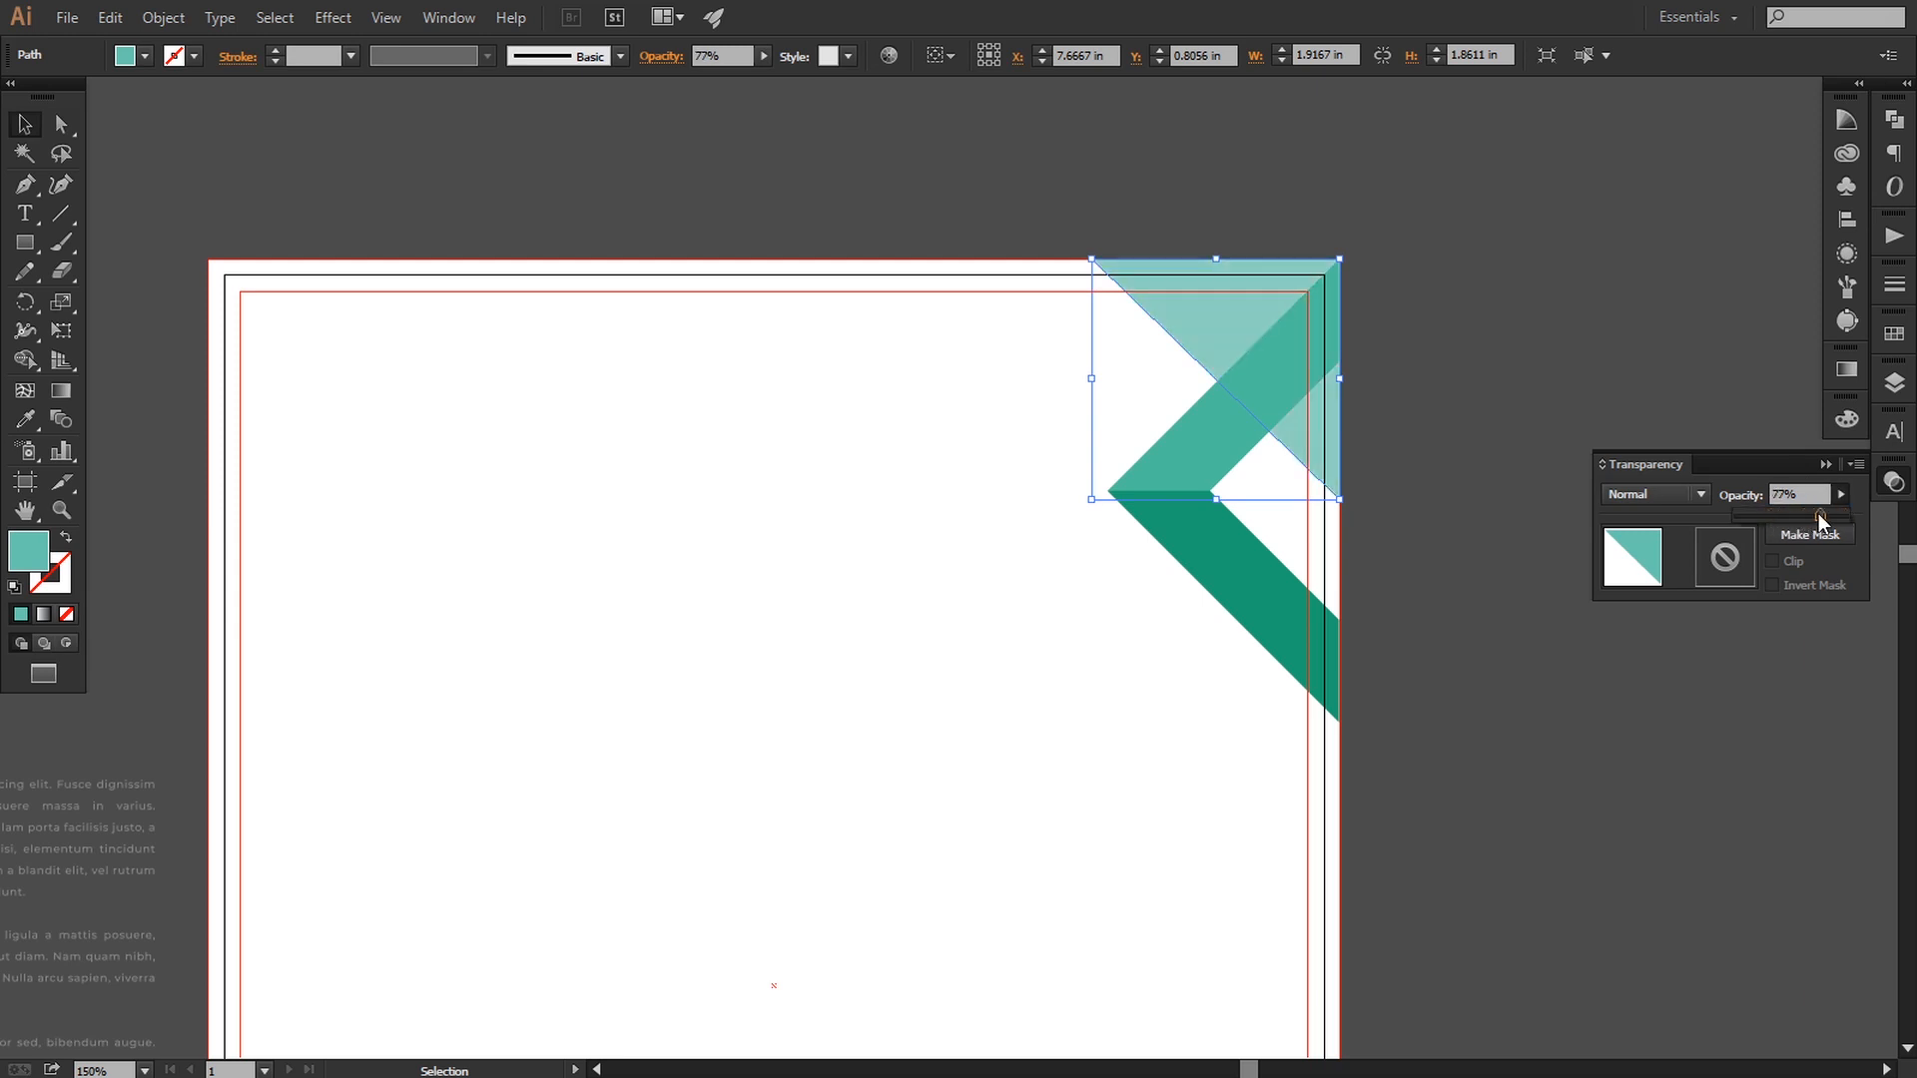
pyautogui.click(1546, 701)
pyautogui.hotkey('ctrl', '-')
pyautogui.hotkey('ctrl', '-')
pyautogui.hotkey('ctrl', '+')
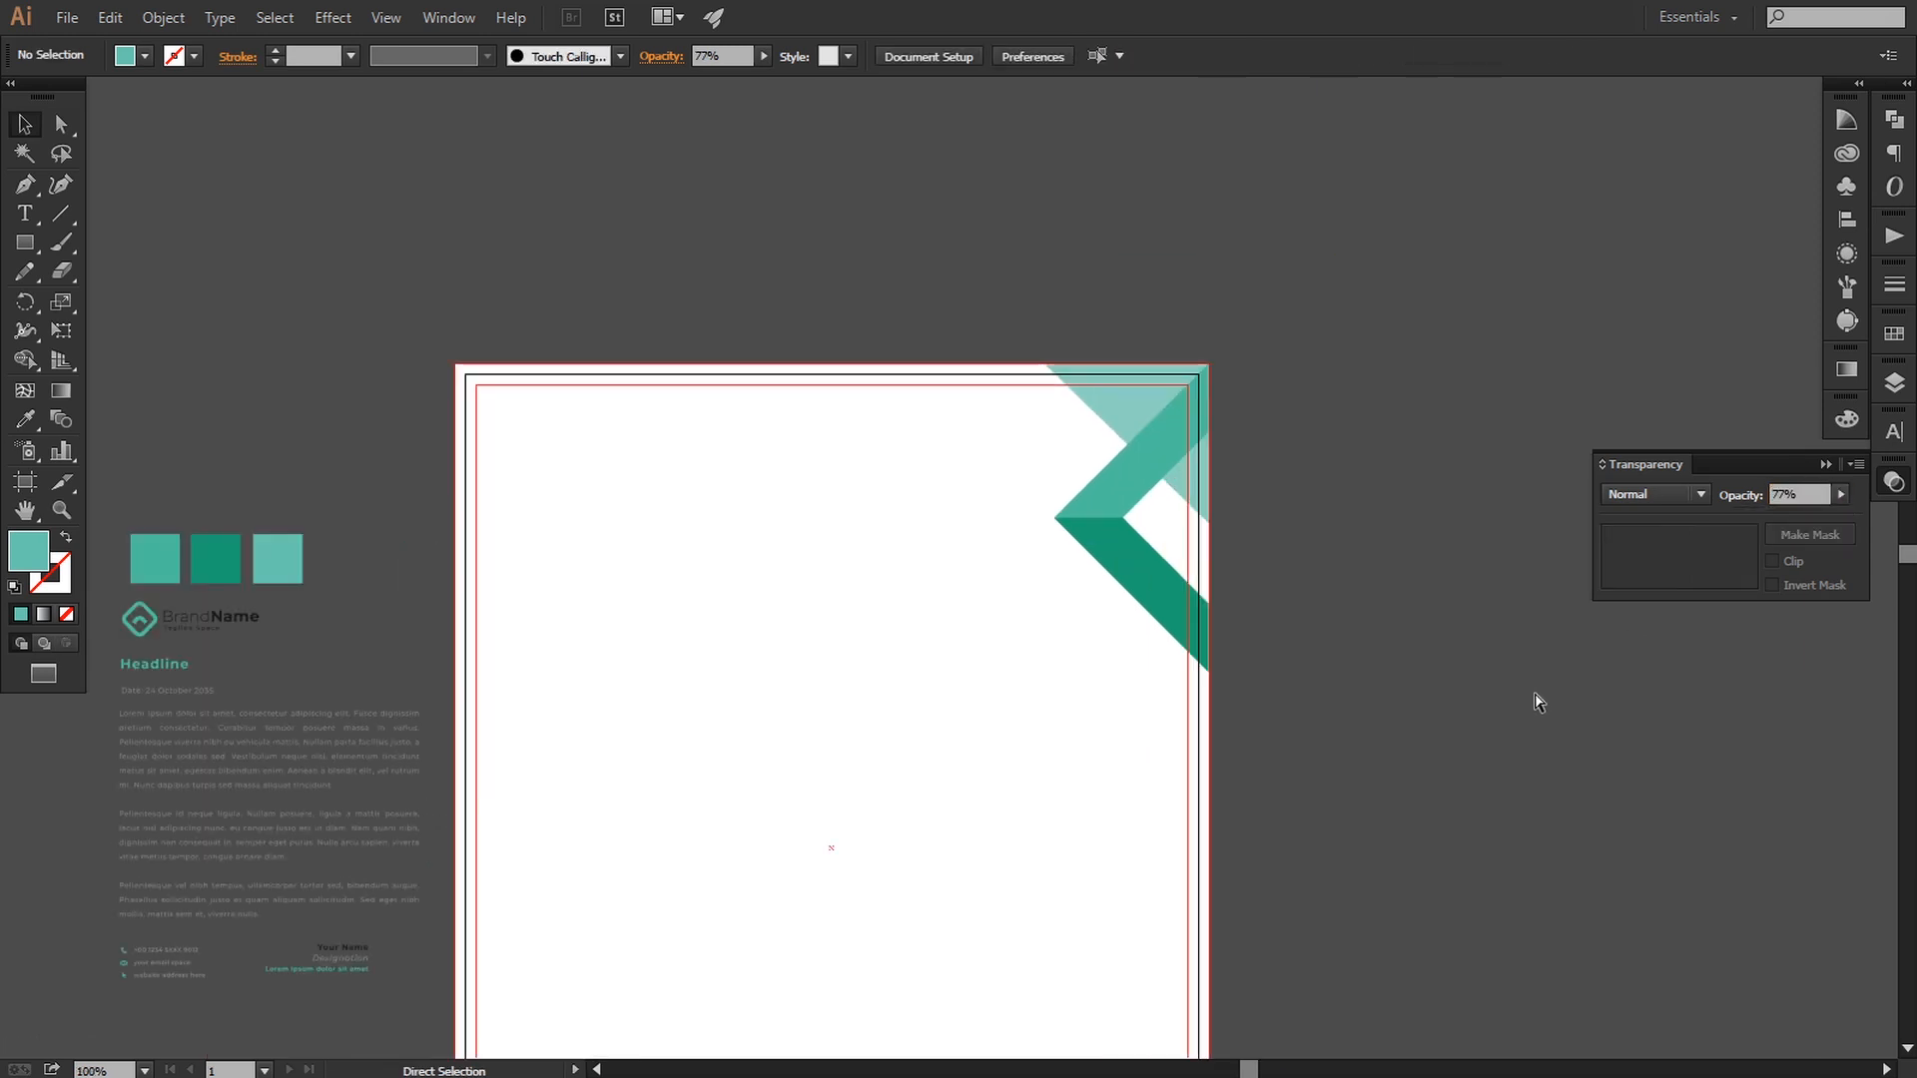
# - Set the light teal corner triangle's opacity to 75% and close the transparency settings
pyautogui.click(1115, 403)
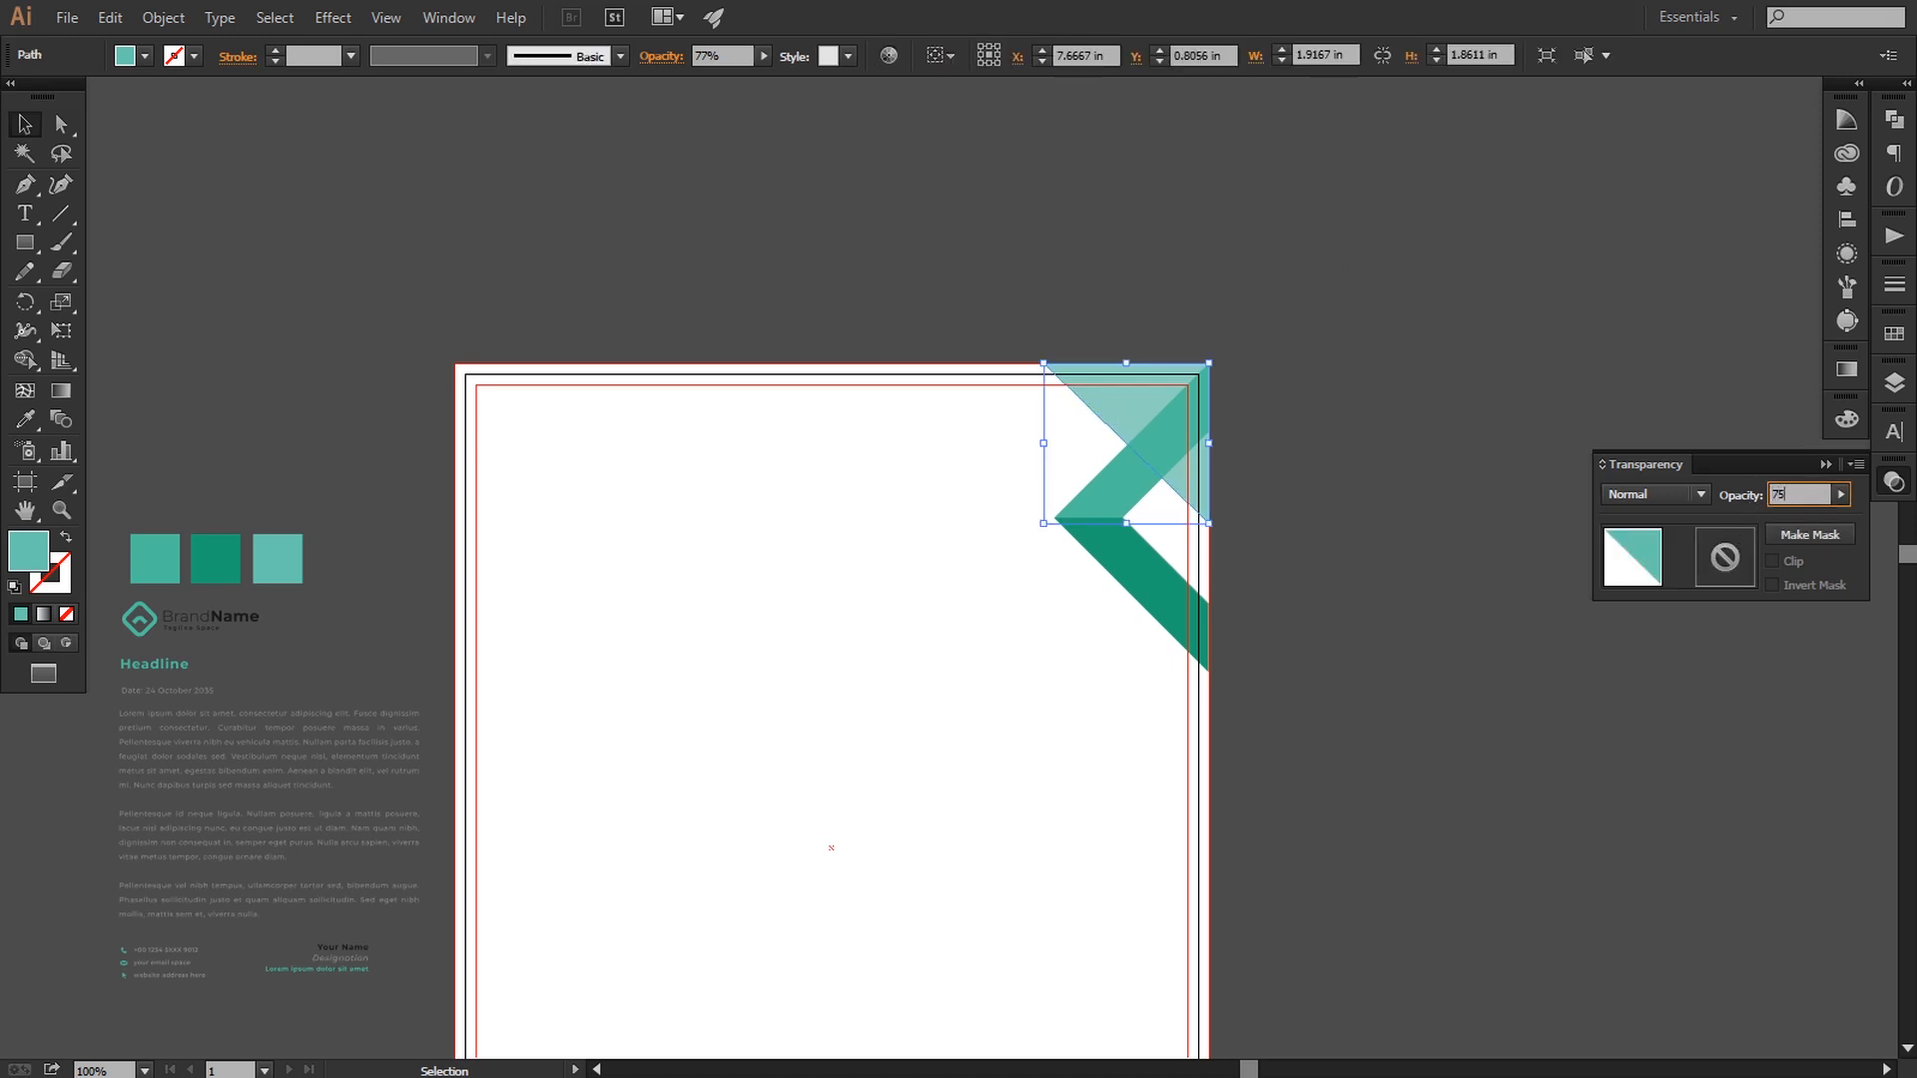
pyautogui.write('75')
pyautogui.press('Return')
pyautogui.click(1541, 654)
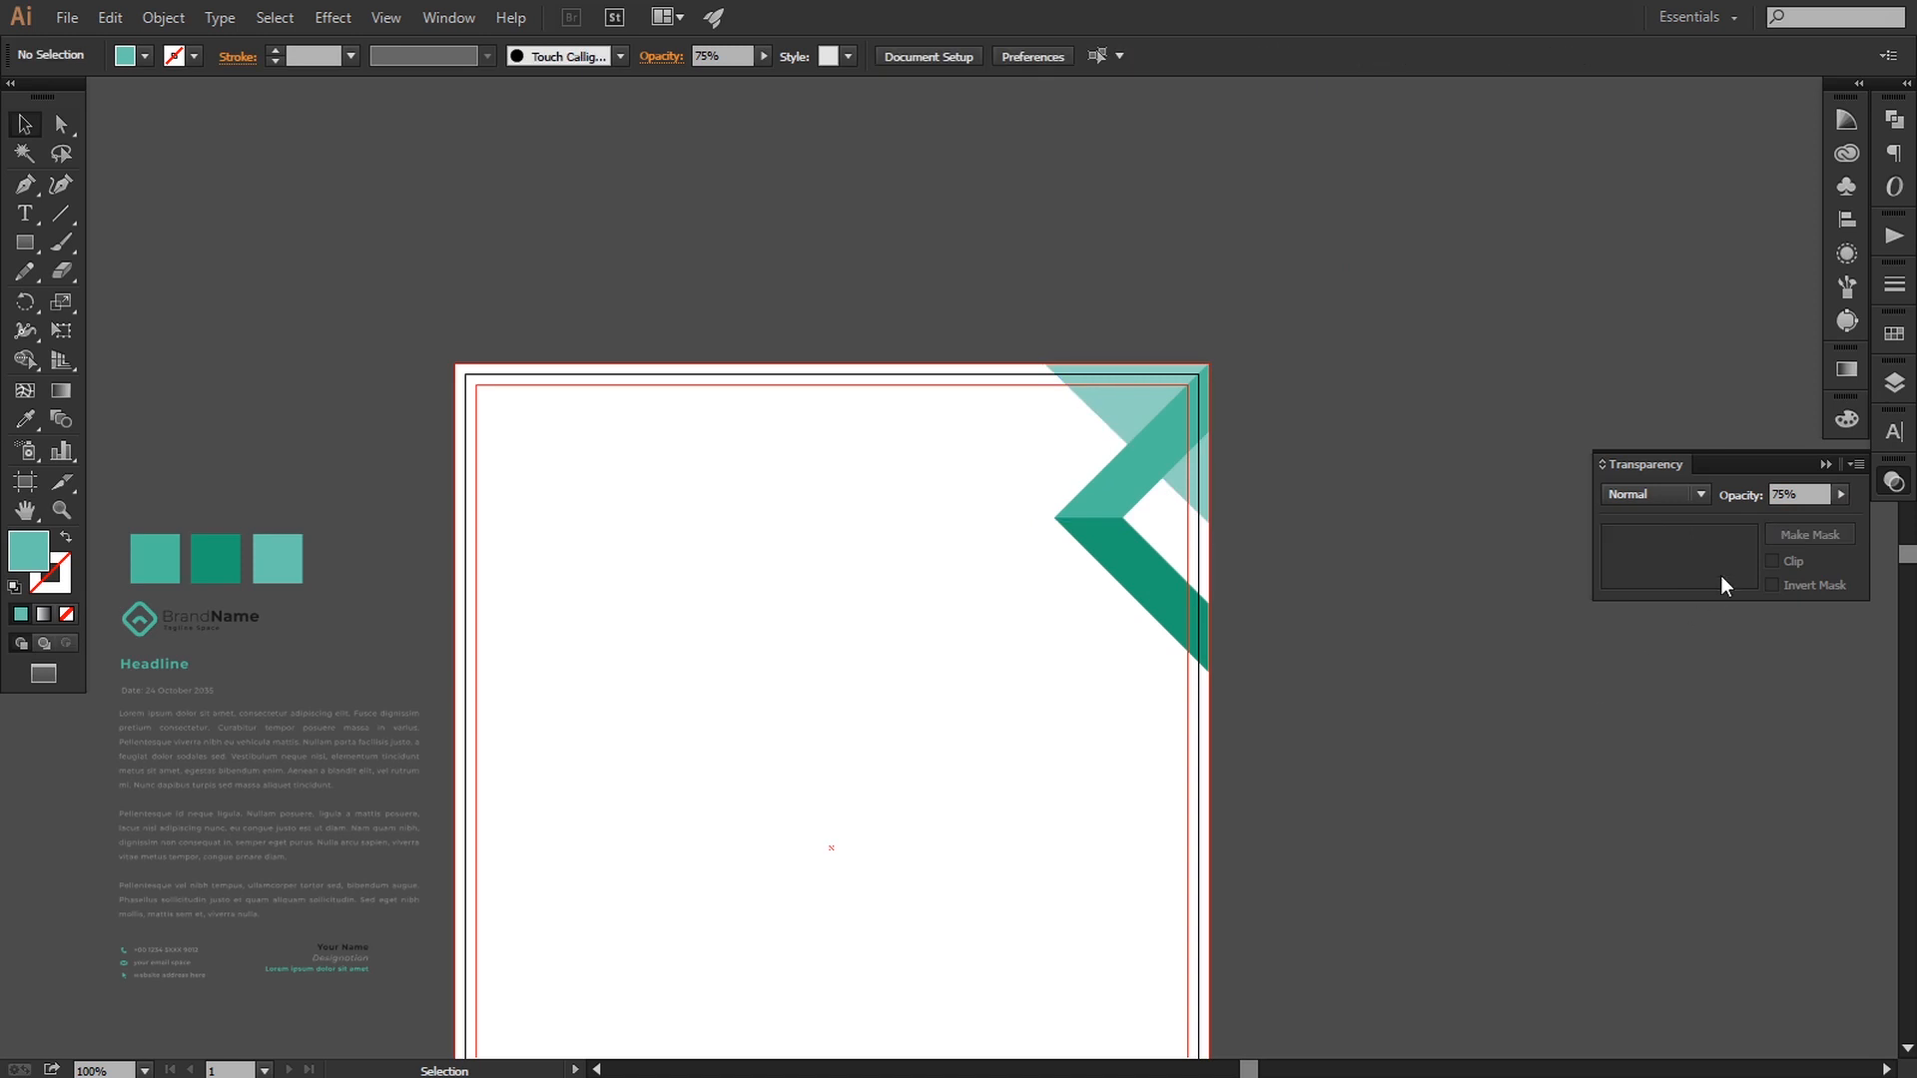
pyautogui.click(1825, 463)
# - Group the dark green arm, the medium teal arm and the light teal triangle in the page's upper corner
pyautogui.moveTo(1459, 620); pyautogui.dragTo(1481, 498)
pyautogui.click(1226, 425)
pyautogui.keyDown('shift'); pyautogui.click(1173, 322); pyautogui.keyUp('shift')
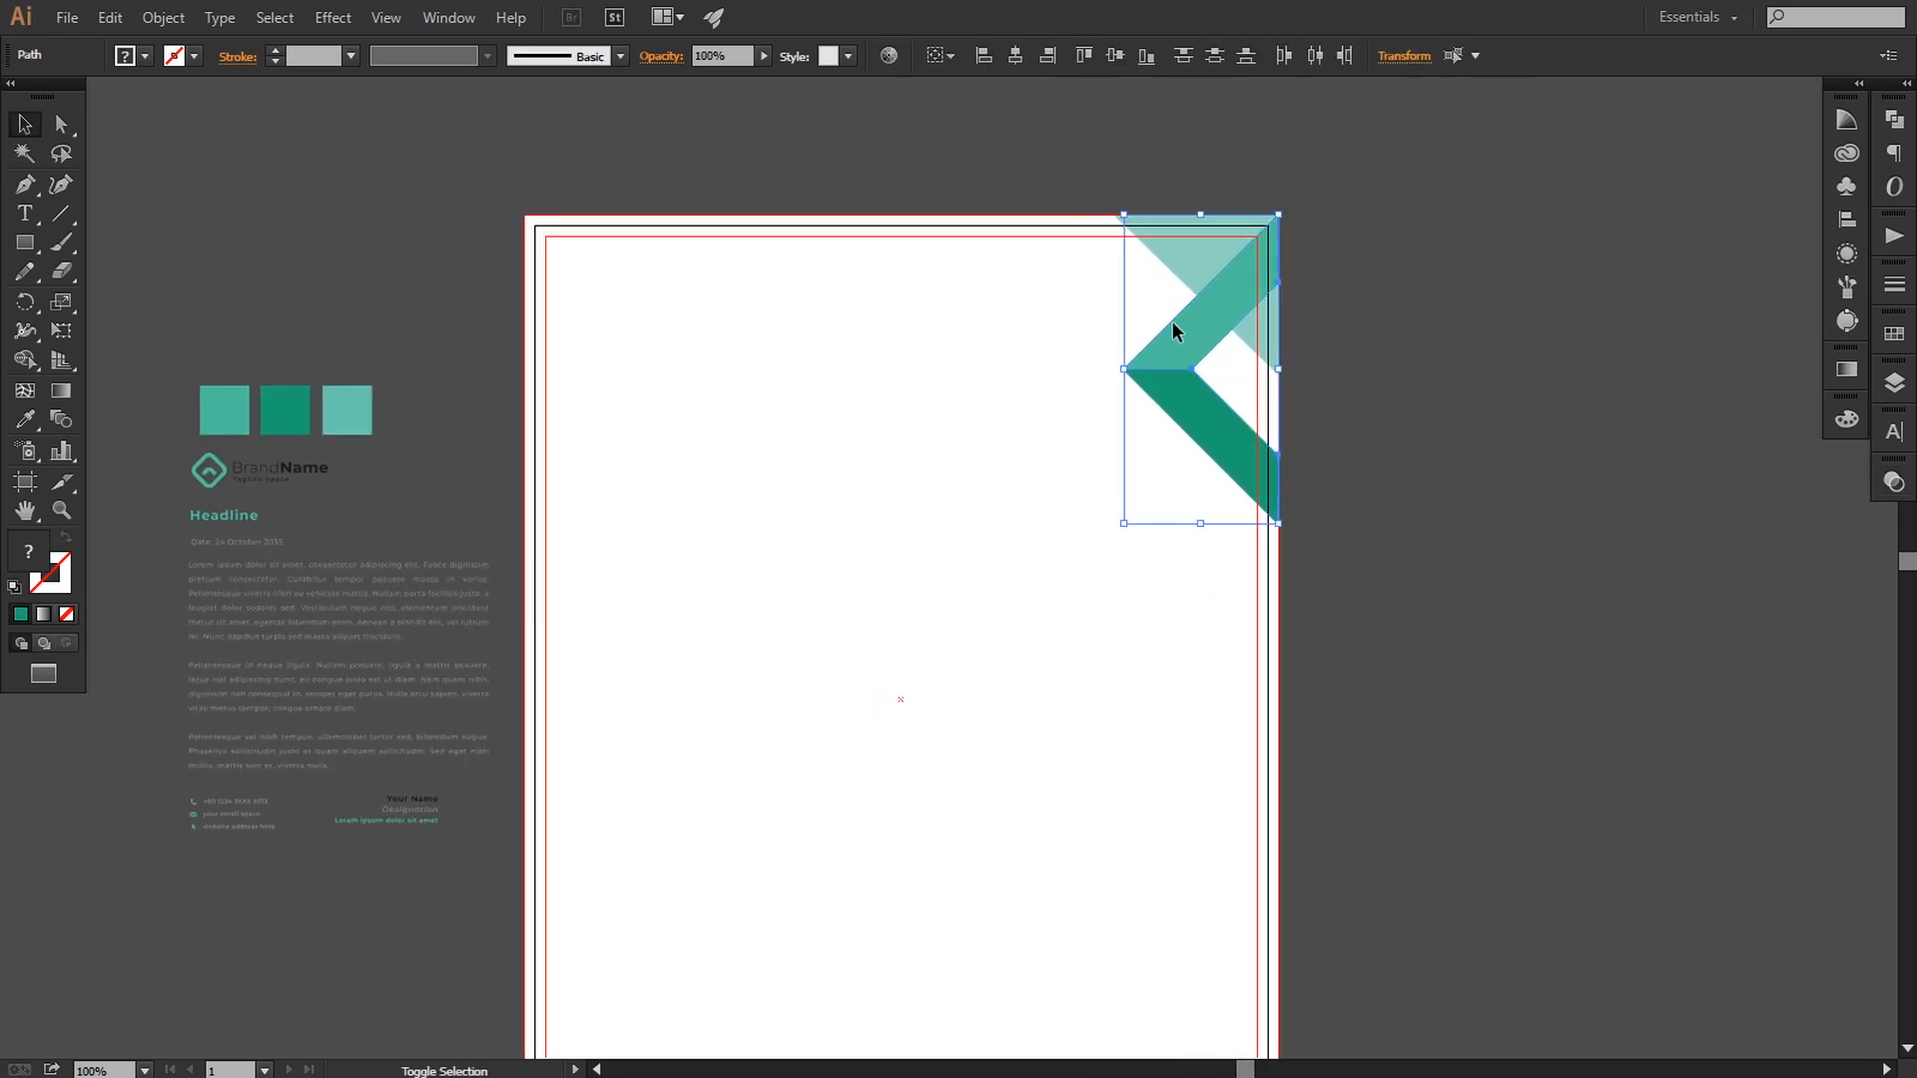
pyautogui.keyDown('shift'); pyautogui.click(1172, 263); pyautogui.keyUp('shift')
pyautogui.click(162, 18)
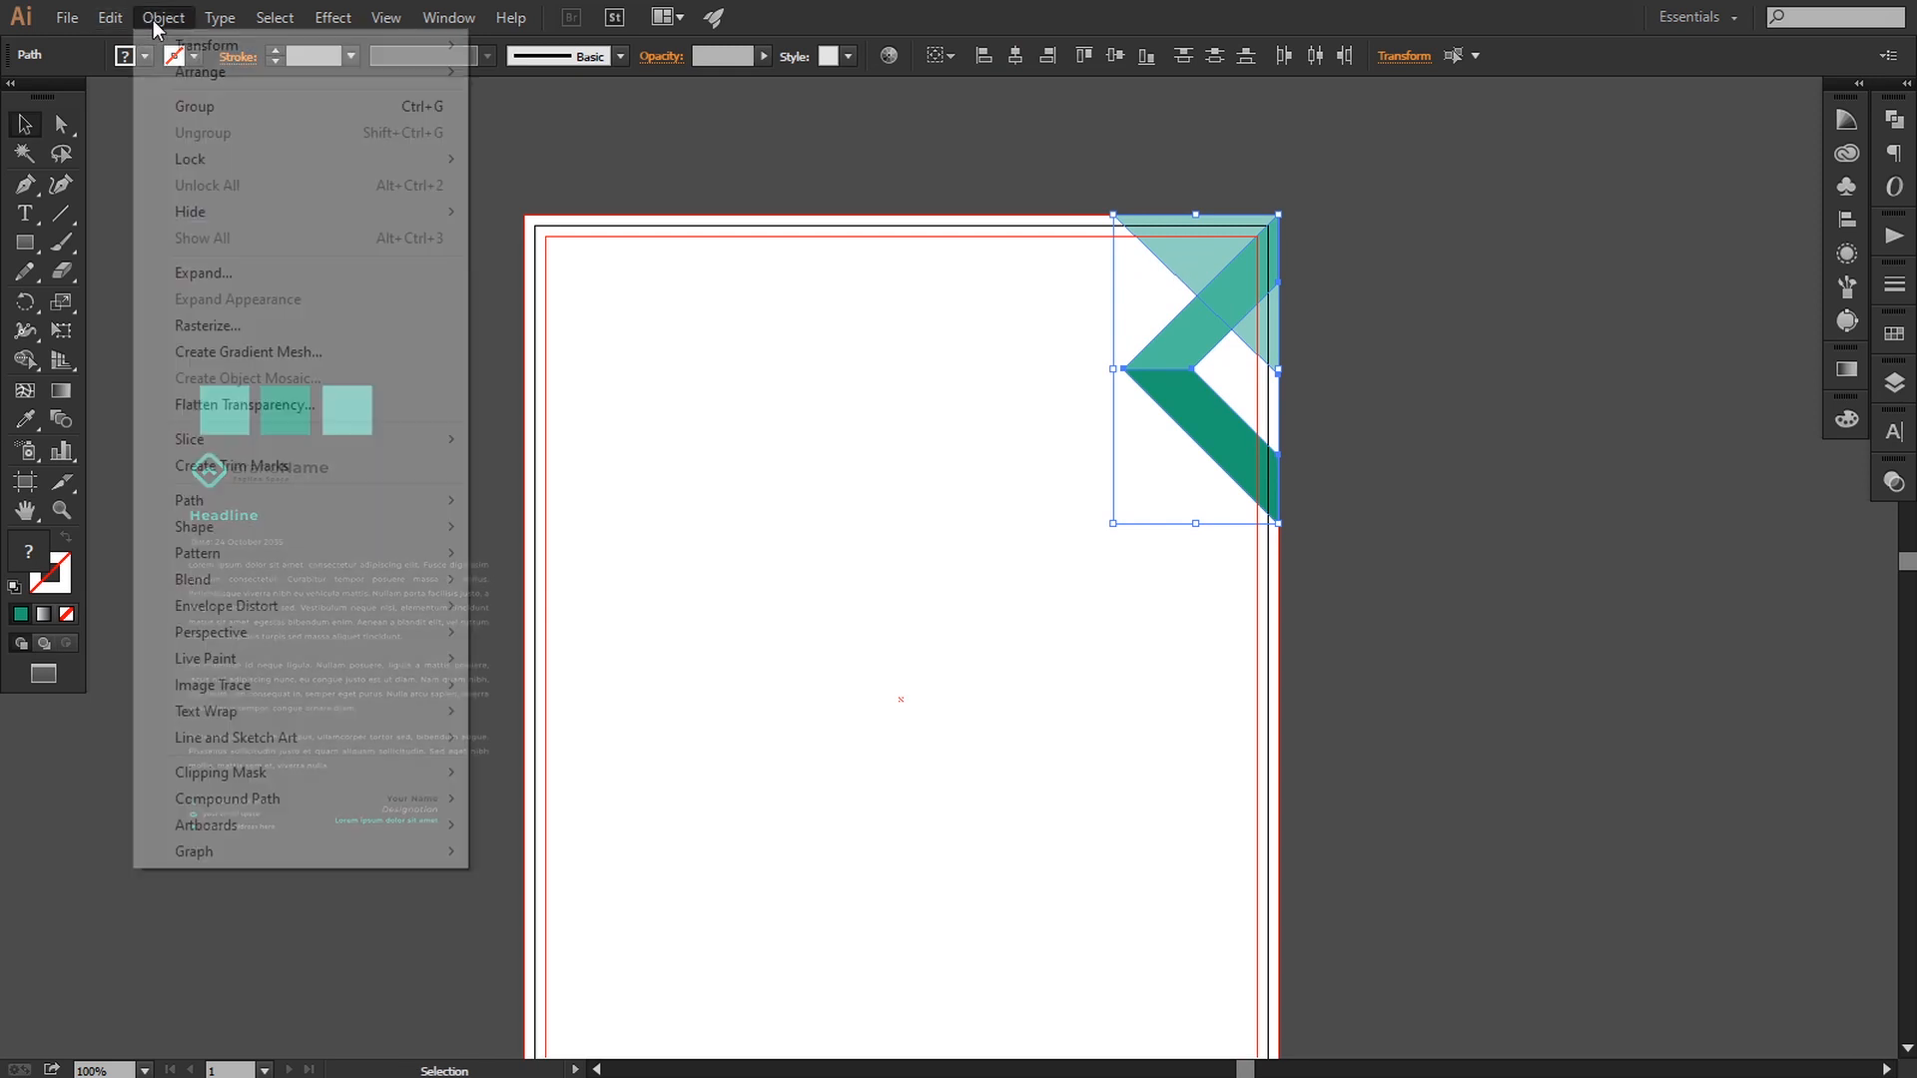
pyautogui.click(201, 107)
# - Place a copy of the corner group in the page's lower-left area and rotate it 180°
pyautogui.scroll(-3, 1074, 381)
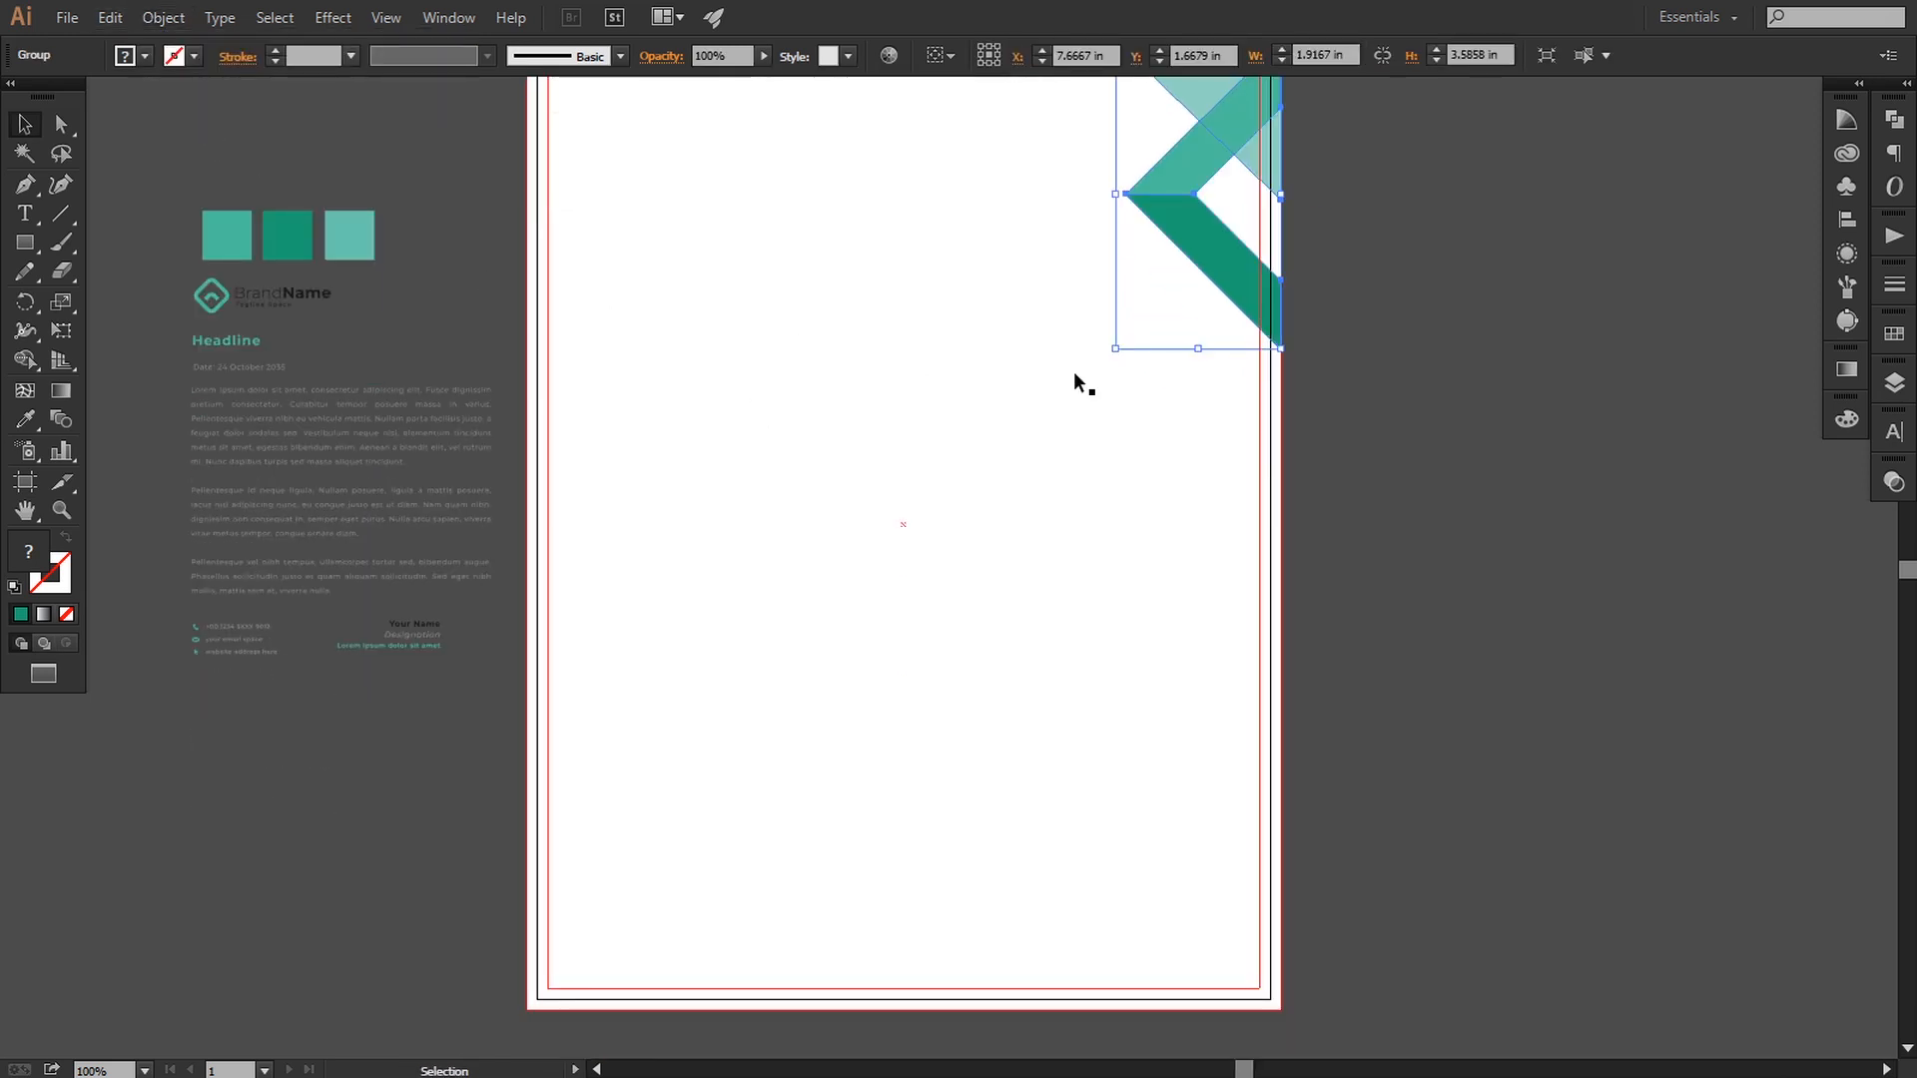
pyautogui.moveTo(1202, 270); pyautogui.dragTo(769, 860)
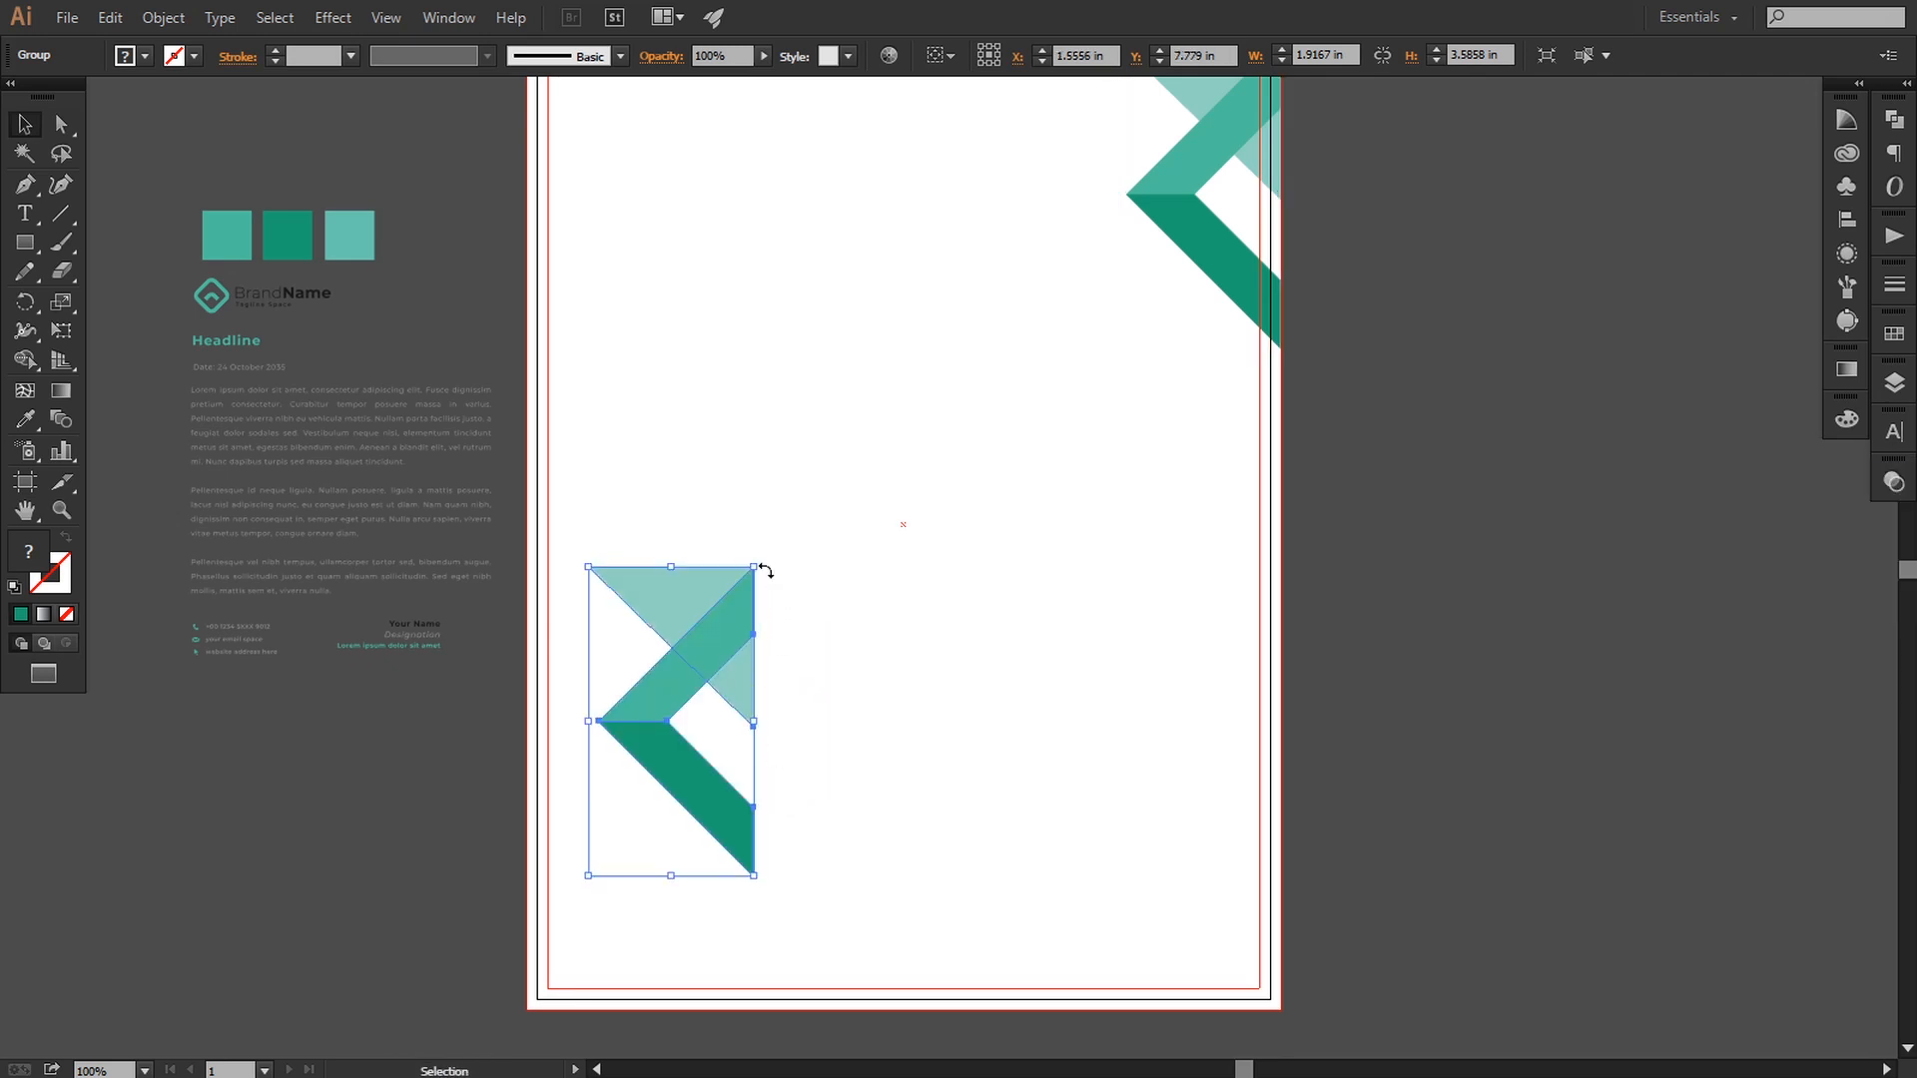
pyautogui.moveTo(765, 564); pyautogui.dragTo(599, 939)
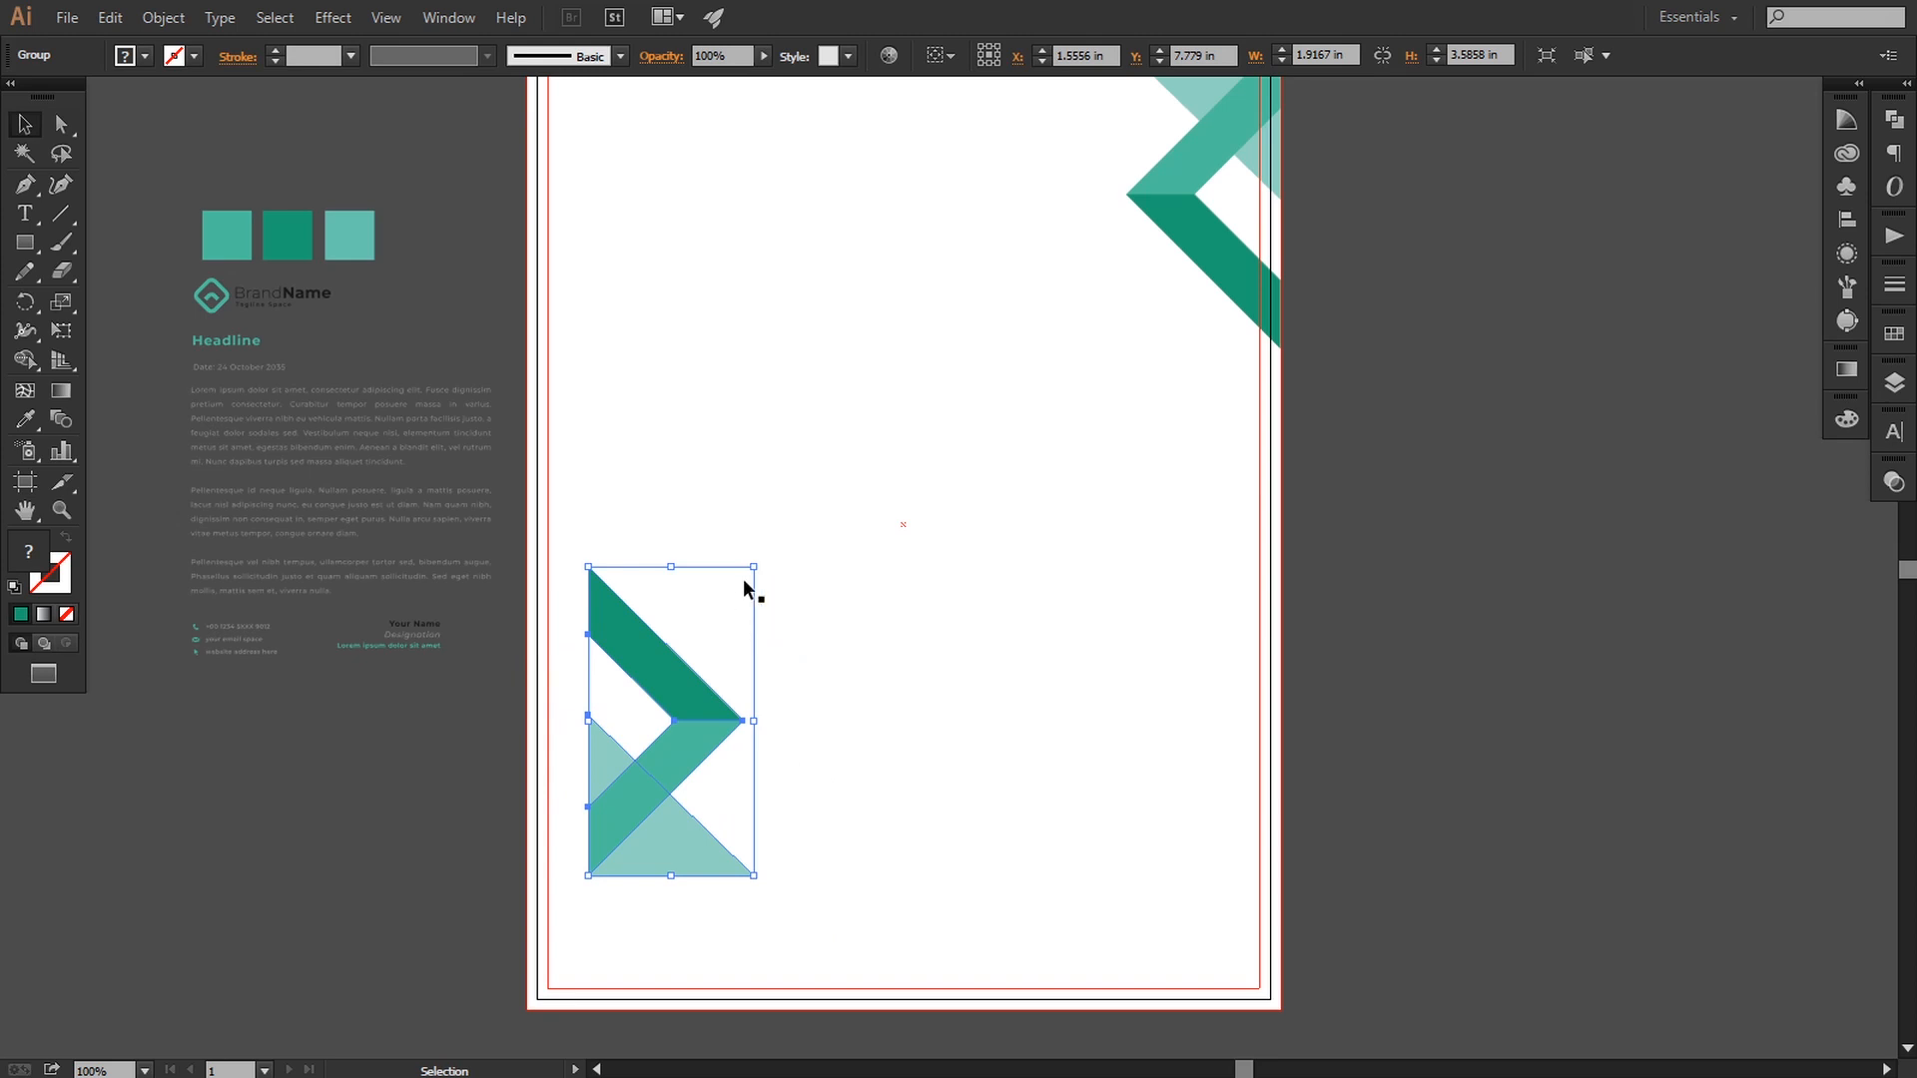
# - Scale the copied group down to about 1.21 × 2.26 in and move it to the page's lower-left corner
pyautogui.moveTo(754, 568); pyautogui.dragTo(693, 680)
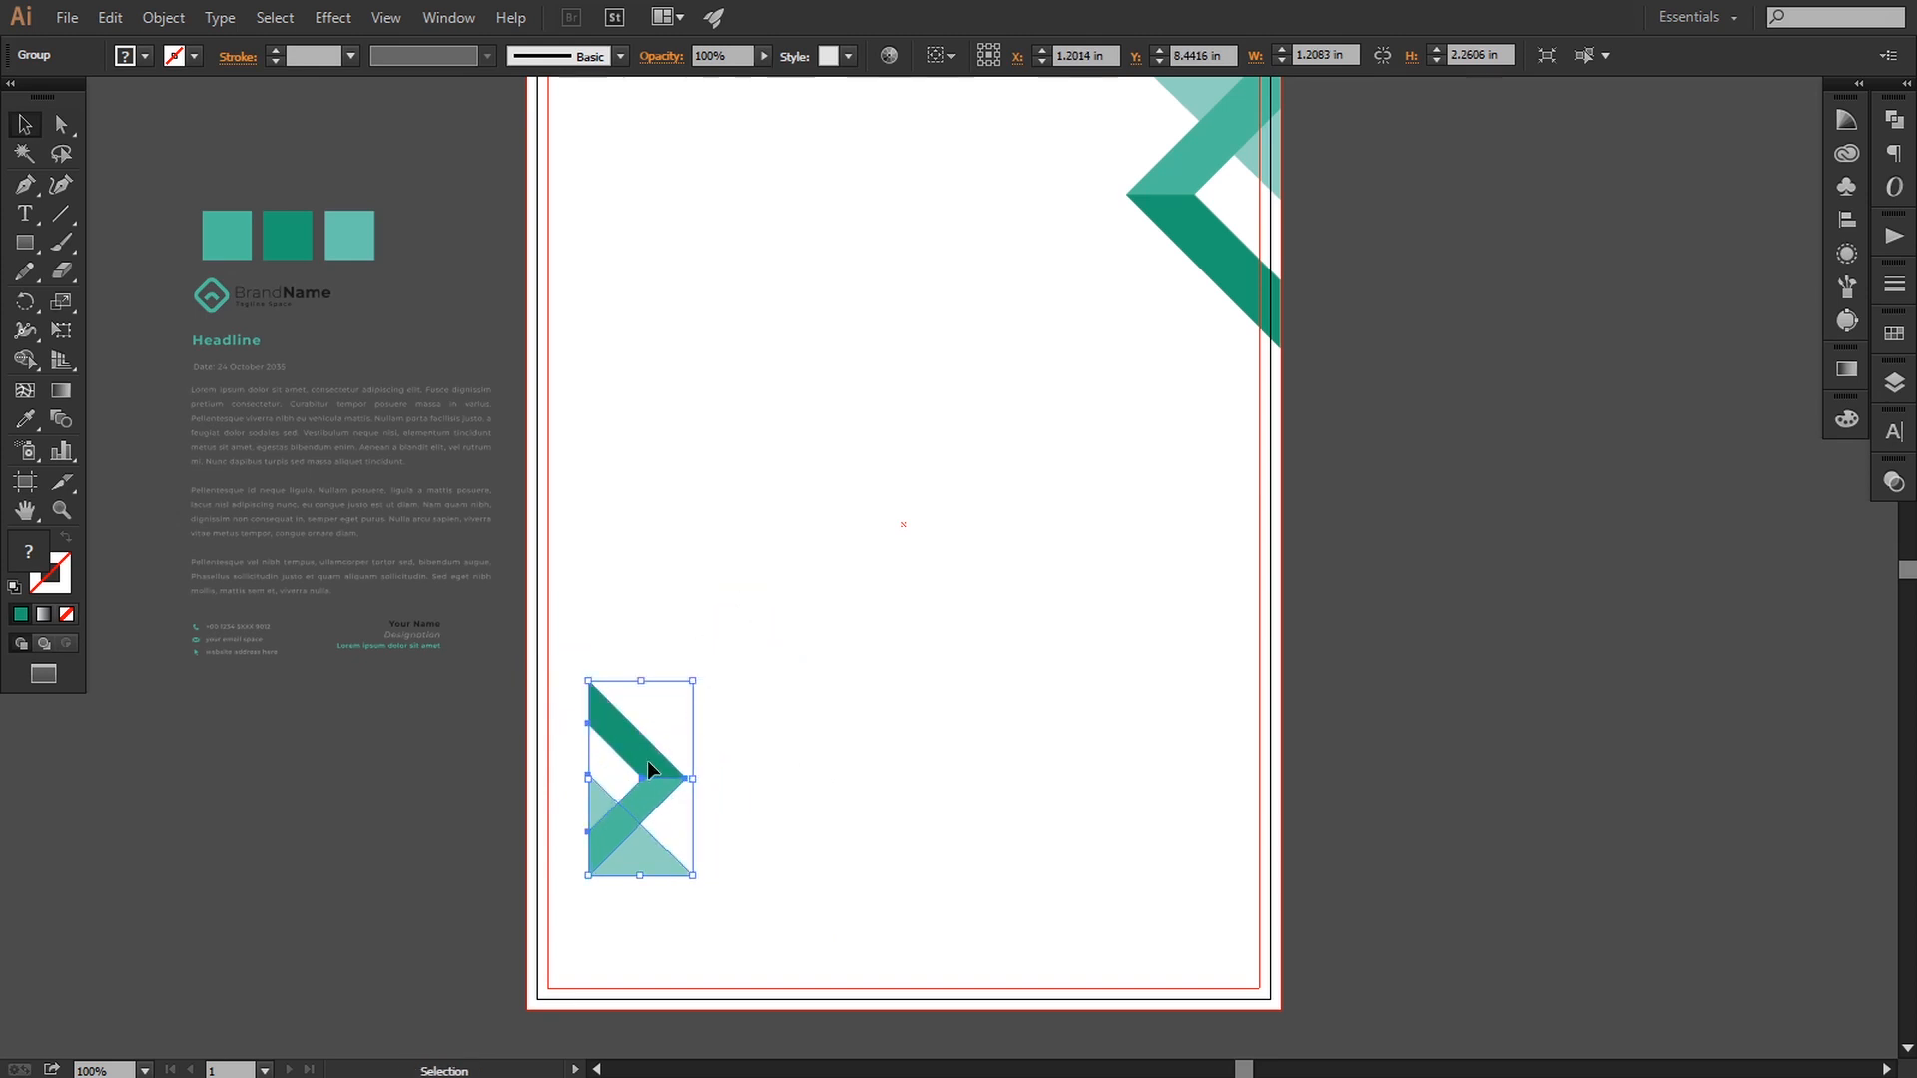
pyautogui.moveTo(647, 759); pyautogui.dragTo(813, 633)
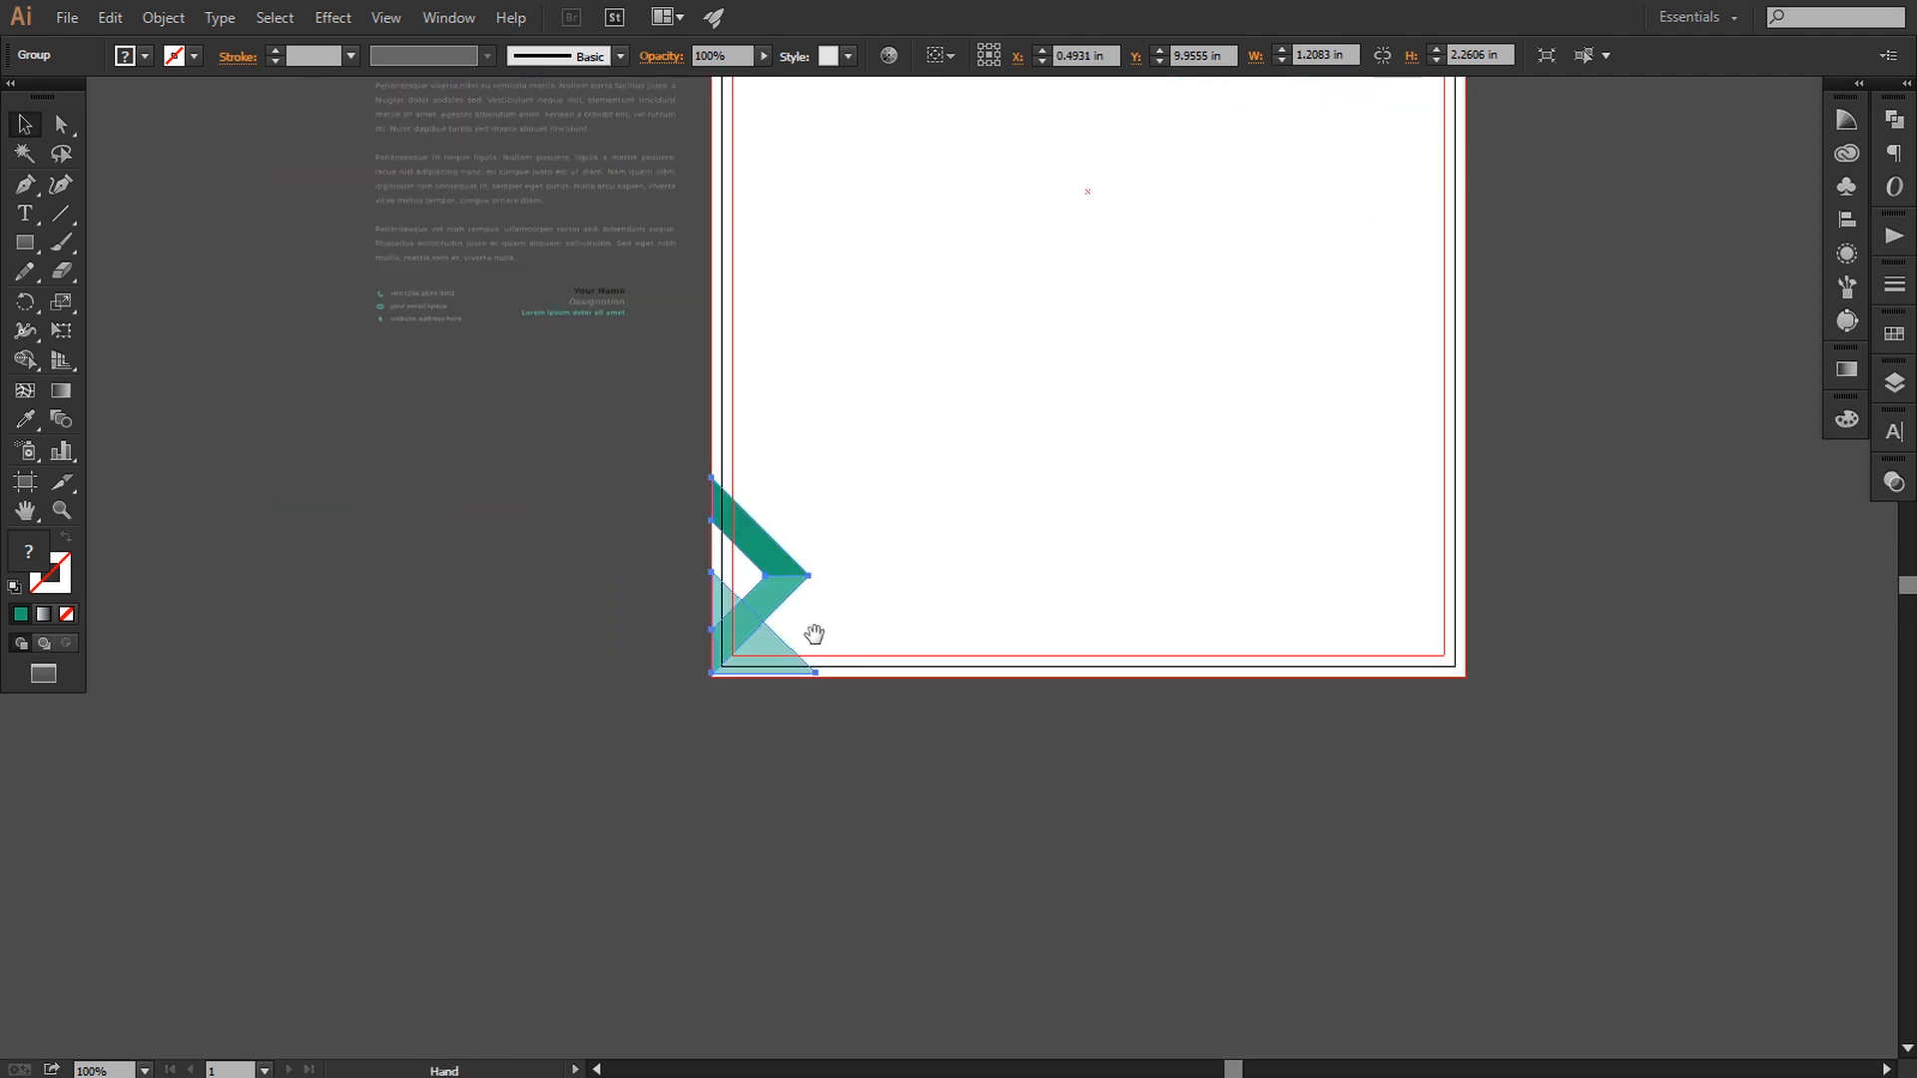
pyautogui.hotkey('ctrl', '+')
pyautogui.hotkey('ctrl', '+')
pyautogui.hotkey('ctrl', '+')
pyautogui.hotkey('ctrl', '+')
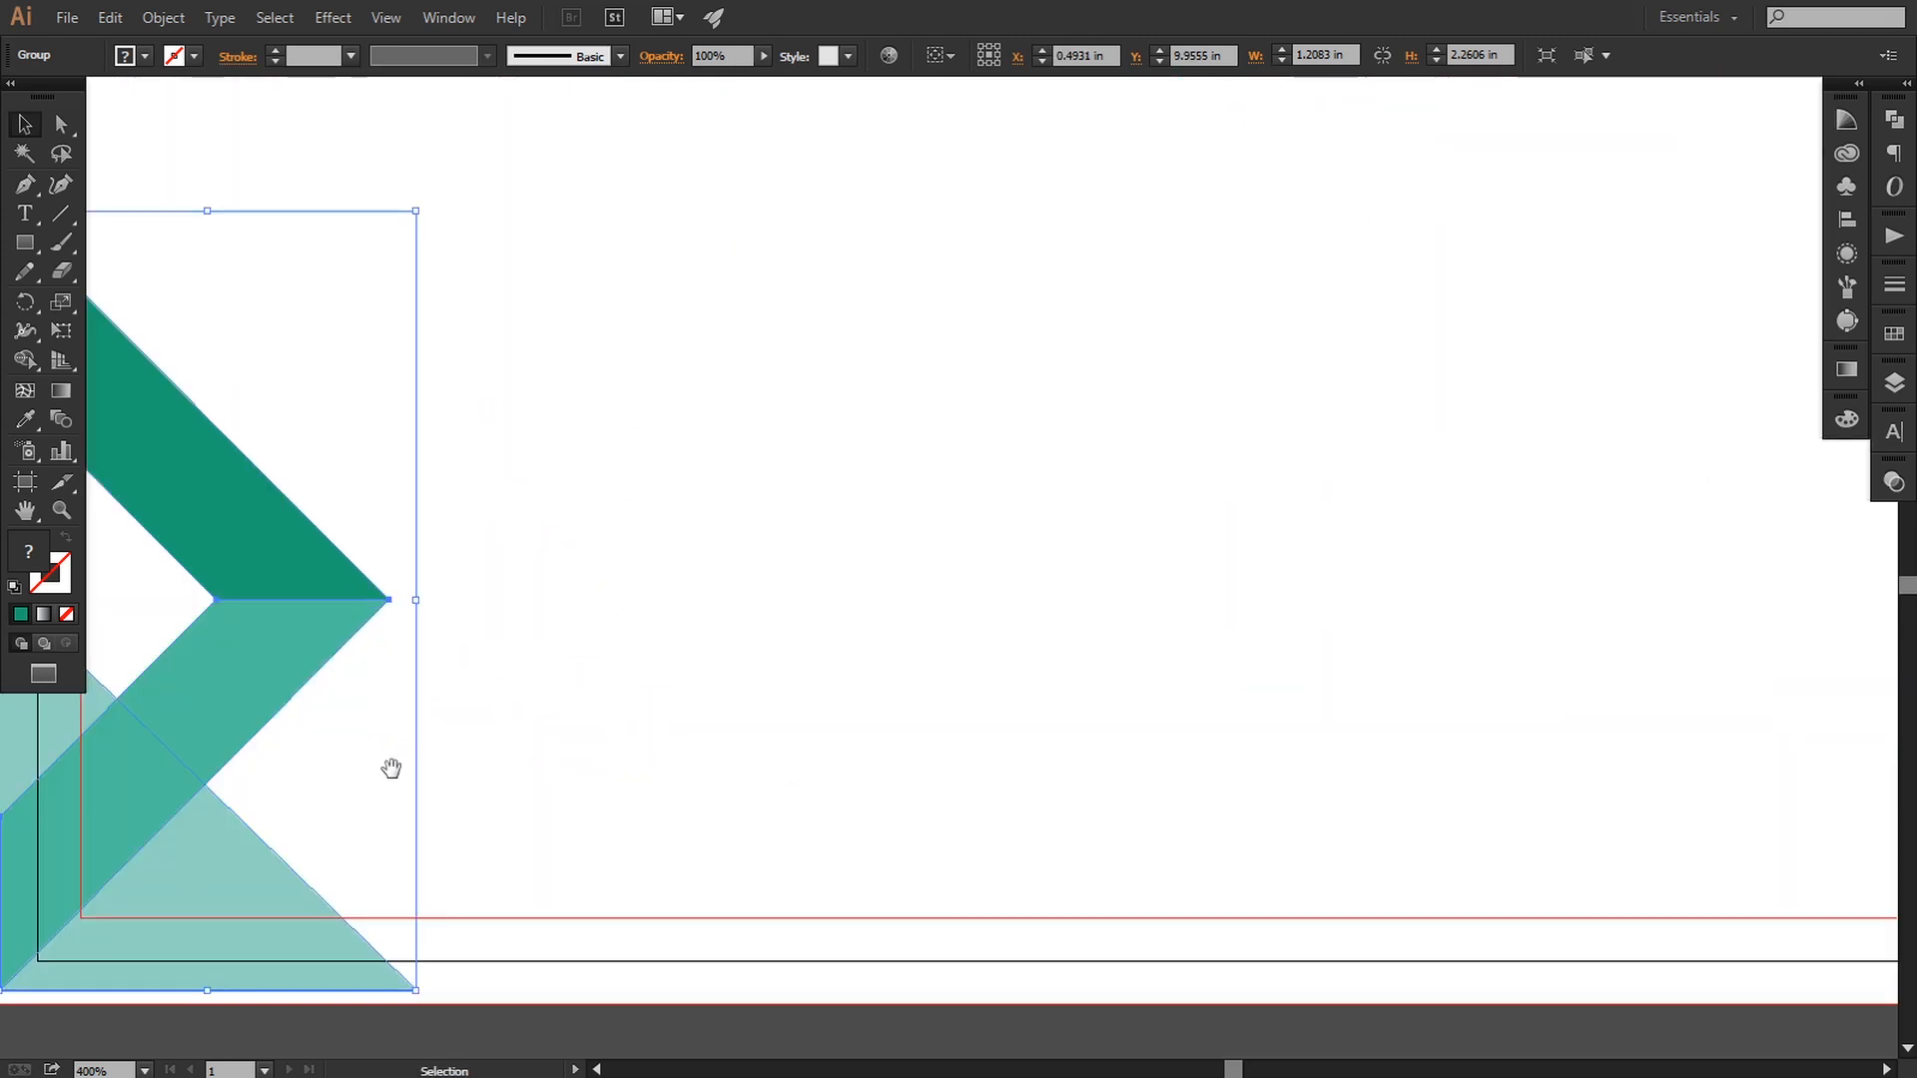
pyautogui.moveTo(325, 852); pyautogui.dragTo(952, 480)
# - Fine-position the copied shapes so their outer edges meet the page's lower-left bleed corner exactly
pyautogui.hotkey('ctrl', '+')
pyautogui.hotkey('ctrl', '+')
pyautogui.hotkey('ctrl', '+')
pyautogui.hotkey('ctrl', '+')
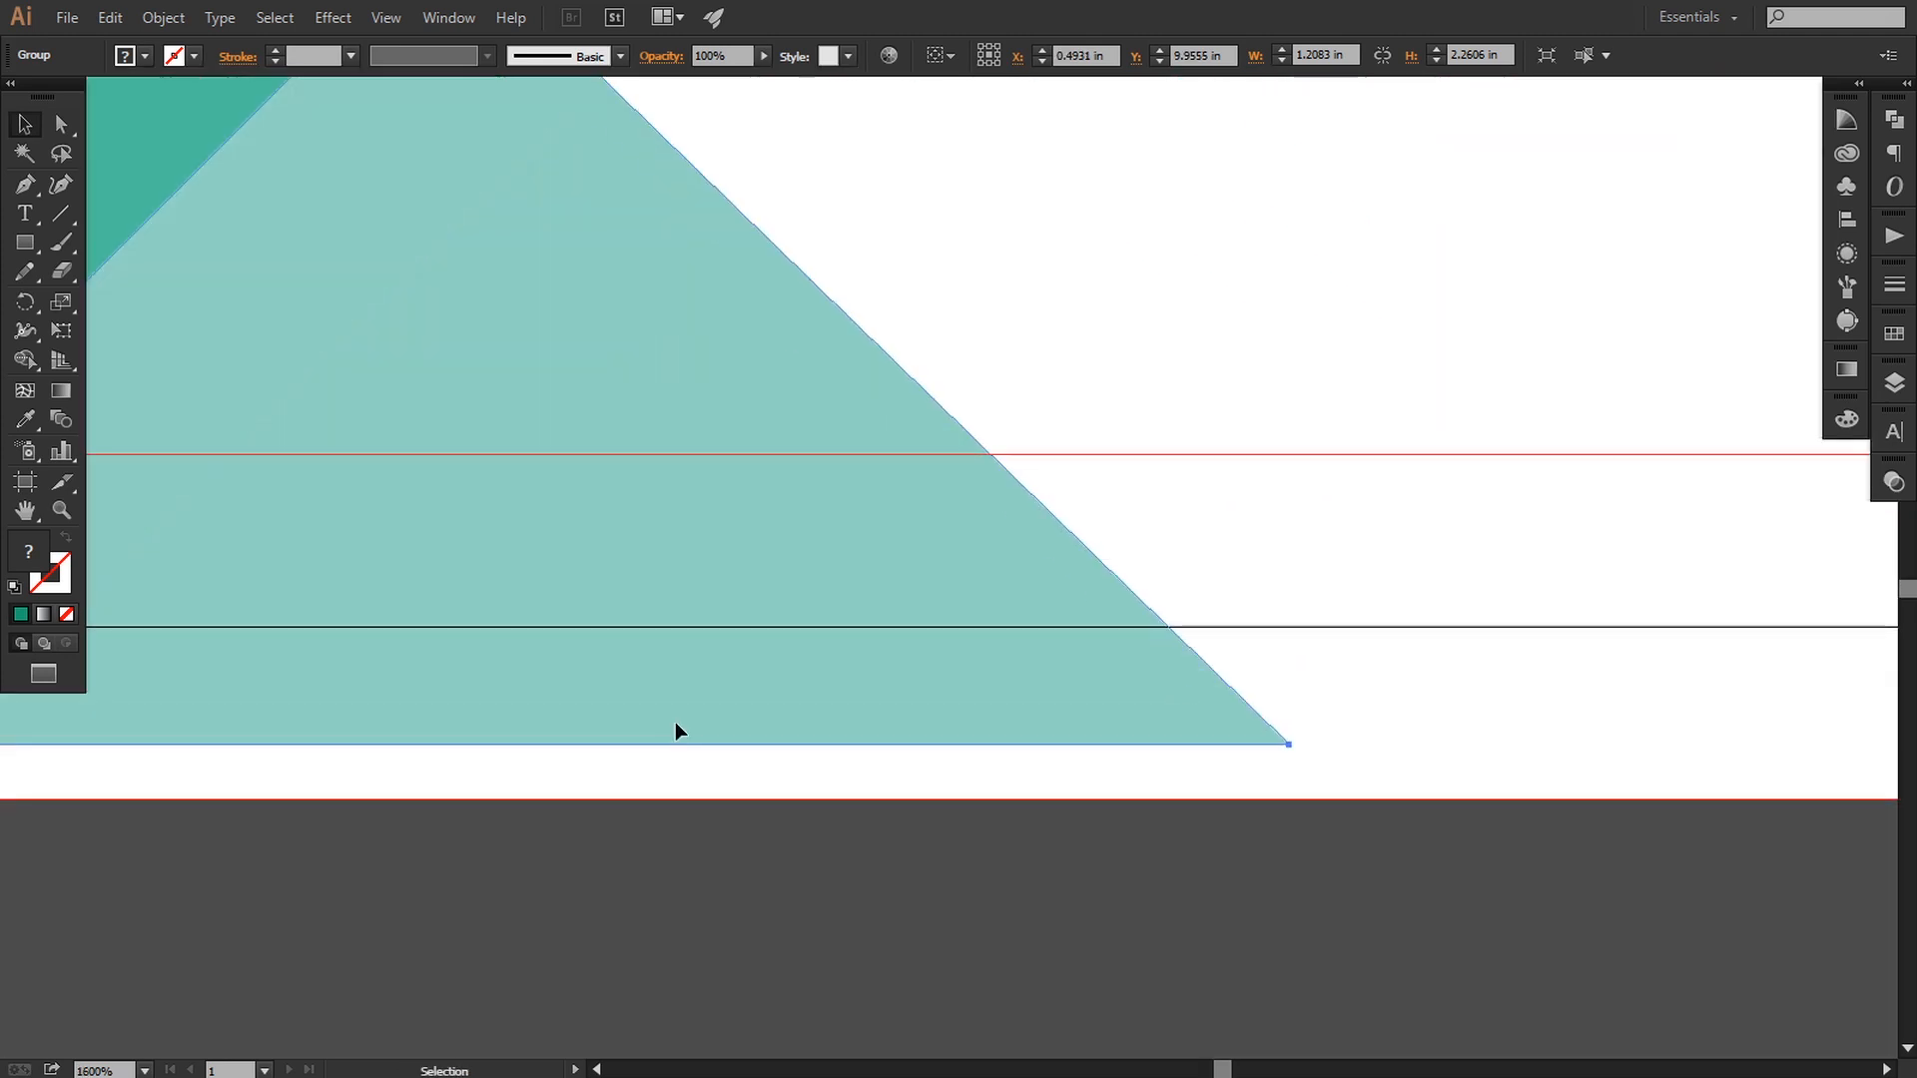
pyautogui.moveTo(71, 770); pyautogui.dragTo(835, 647)
pyautogui.moveTo(644, 685); pyautogui.dragTo(855, 684)
pyautogui.moveTo(642, 546); pyautogui.dragTo(627, 599)
pyautogui.moveTo(627, 599); pyautogui.dragTo(627, 599)
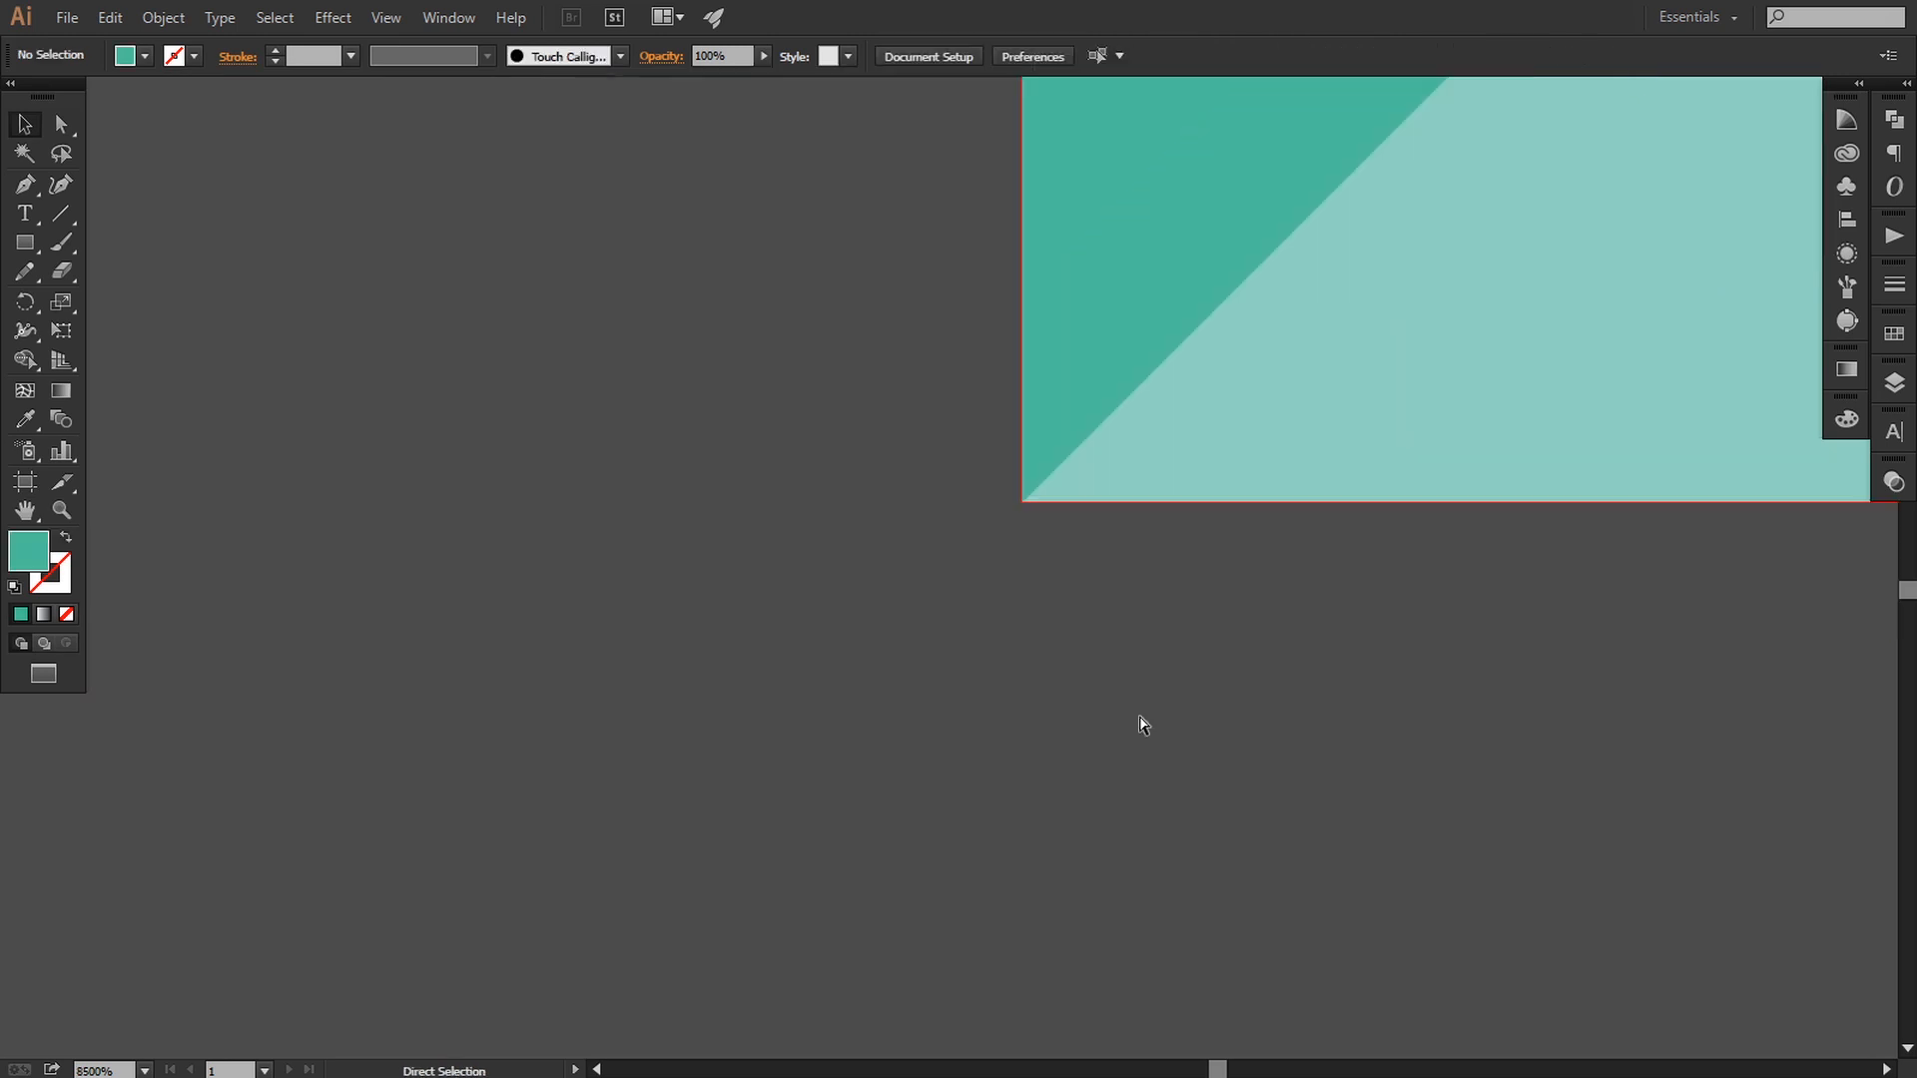
# - Examine the placement of the lower-left corner shapes within the whole page layout
pyautogui.hotkey('ctrl', '-')
pyautogui.hotkey('ctrl', '-')
pyautogui.hotkey('ctrl', '-')
pyautogui.hotkey('ctrl', '-')
pyautogui.hotkey('ctrl', '-')
pyautogui.hotkey('ctrl', '-')
pyautogui.hotkey('ctrl', '-')
pyautogui.hotkey('ctrl', '-')
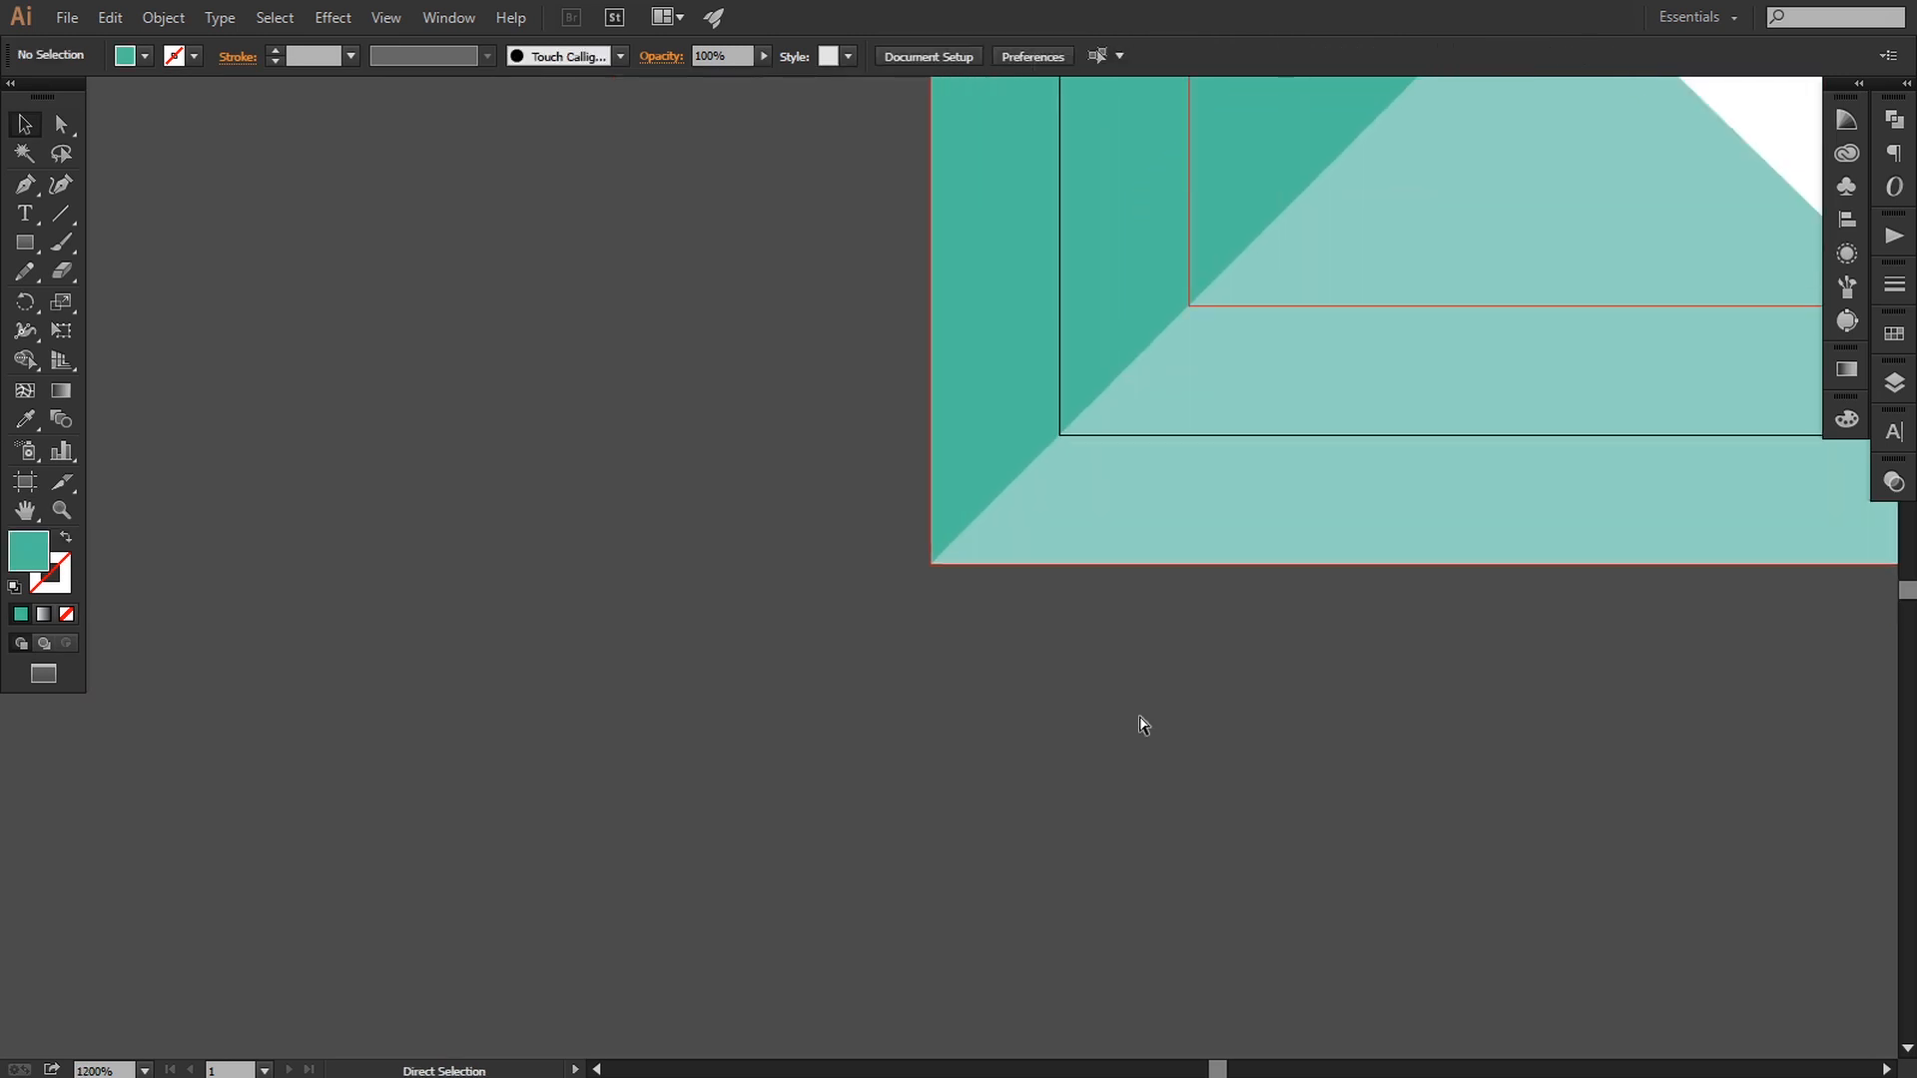
pyautogui.hotkey('ctrl', '-')
pyautogui.hotkey('ctrl', '-')
pyautogui.hotkey('ctrl', '-')
pyautogui.hotkey('ctrl', '-')
pyautogui.hotkey('ctrl', '-')
pyautogui.hotkey('ctrl', '-')
pyautogui.moveTo(1309, 487); pyautogui.dragTo(980, 878)
# - Group the three lower-left corner shapes and enlarge the group proportionally to about 1.51 × 2.83 in from the bleed corner
pyautogui.hotkey('ctrl', '+')
pyautogui.hotkey('ctrl', '+')
pyautogui.moveTo(739, 826); pyautogui.dragTo(1011, 390)
pyautogui.moveTo(685, 871); pyautogui.dragTo(703, 650)
pyautogui.click(582, 740)
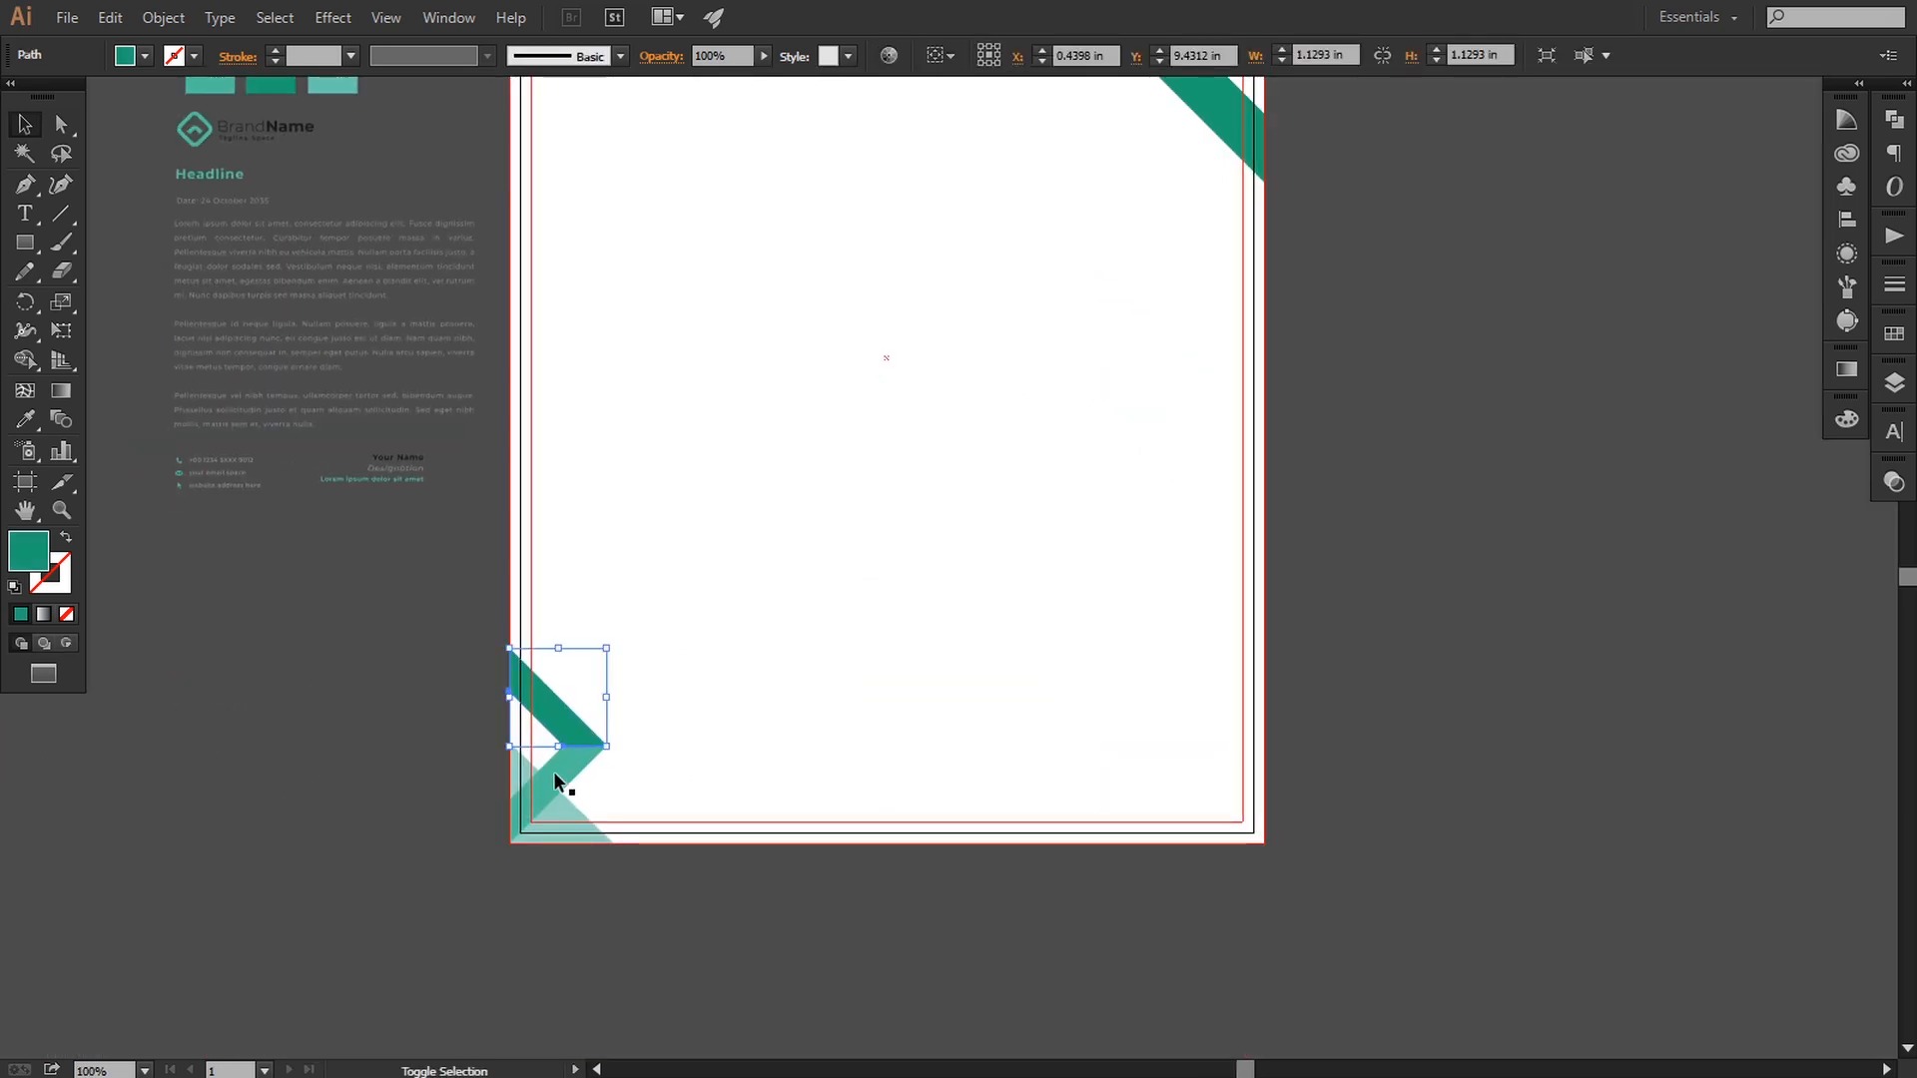
pyautogui.keyDown('shift'); pyautogui.click(553, 771); pyautogui.keyUp('shift')
pyautogui.keyDown('shift'); pyautogui.click(558, 813); pyautogui.keyUp('shift')
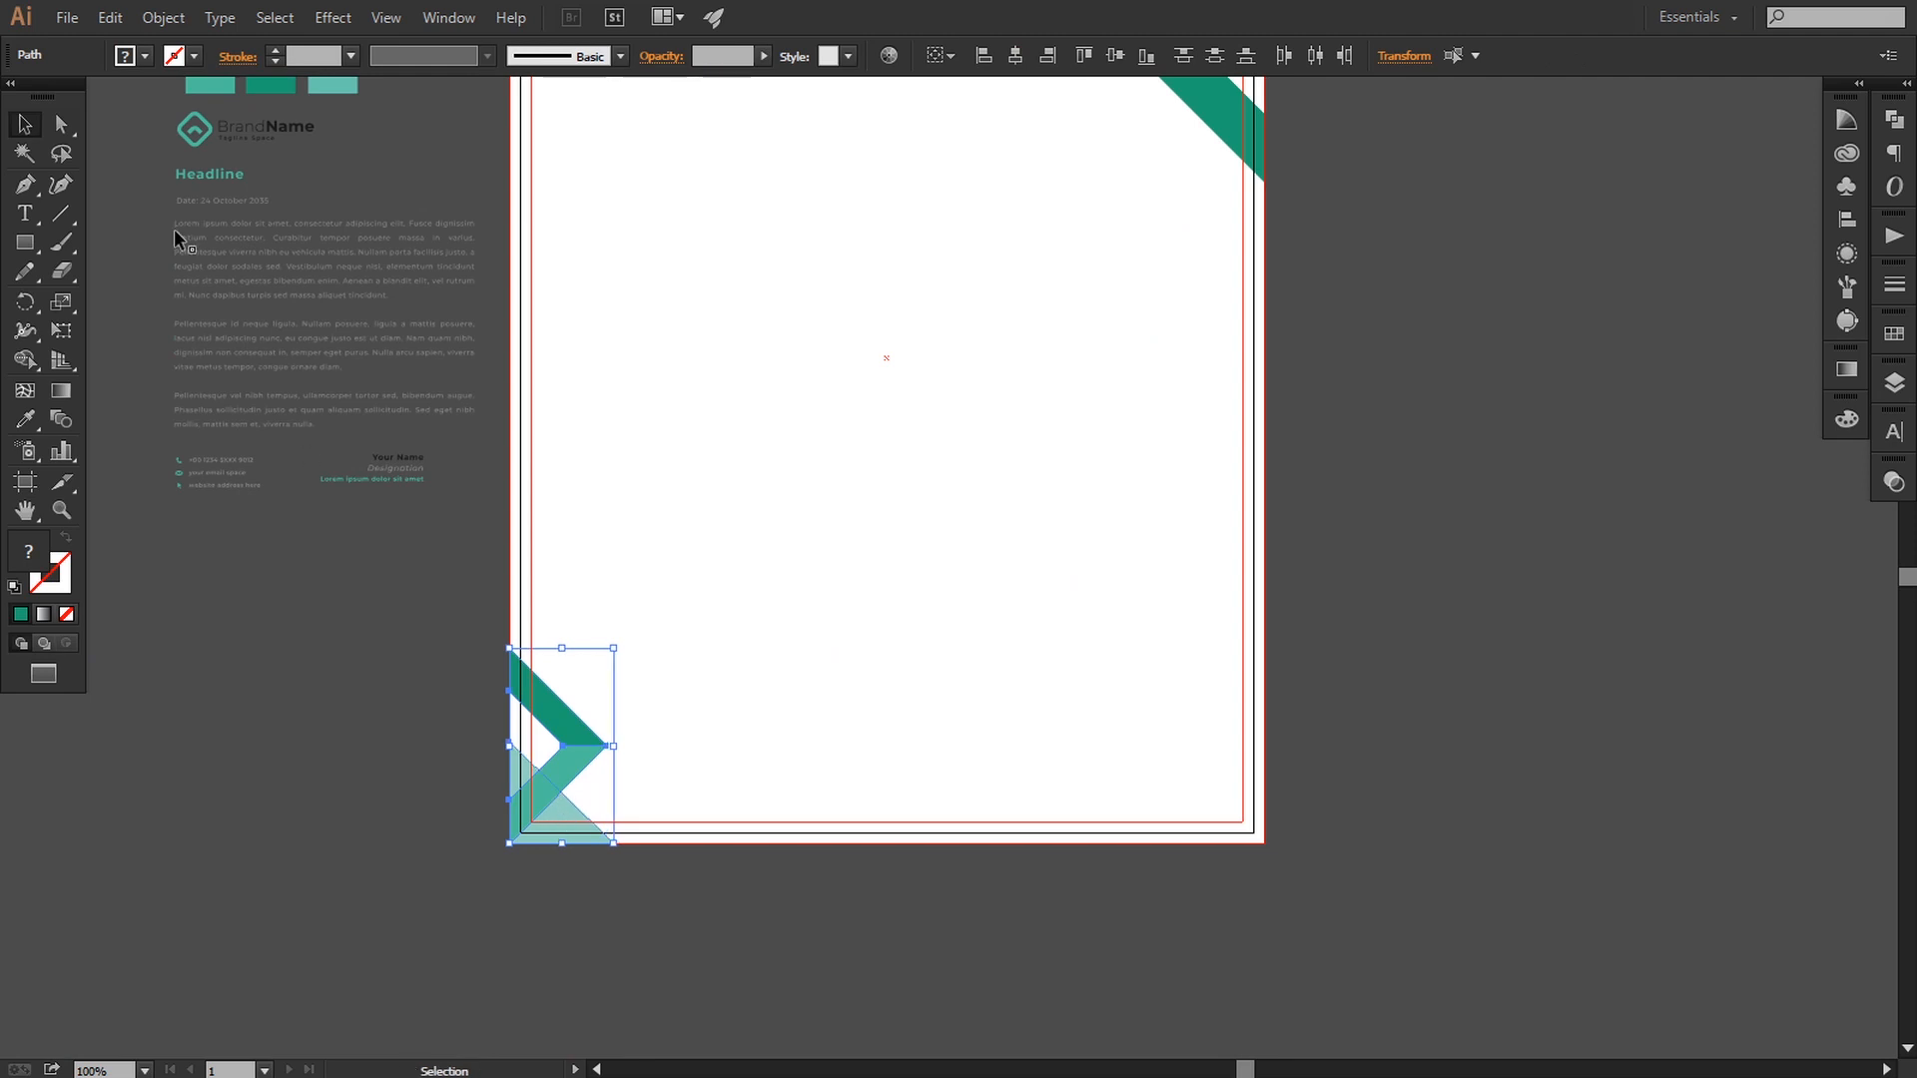
pyautogui.click(163, 17)
pyautogui.click(185, 104)
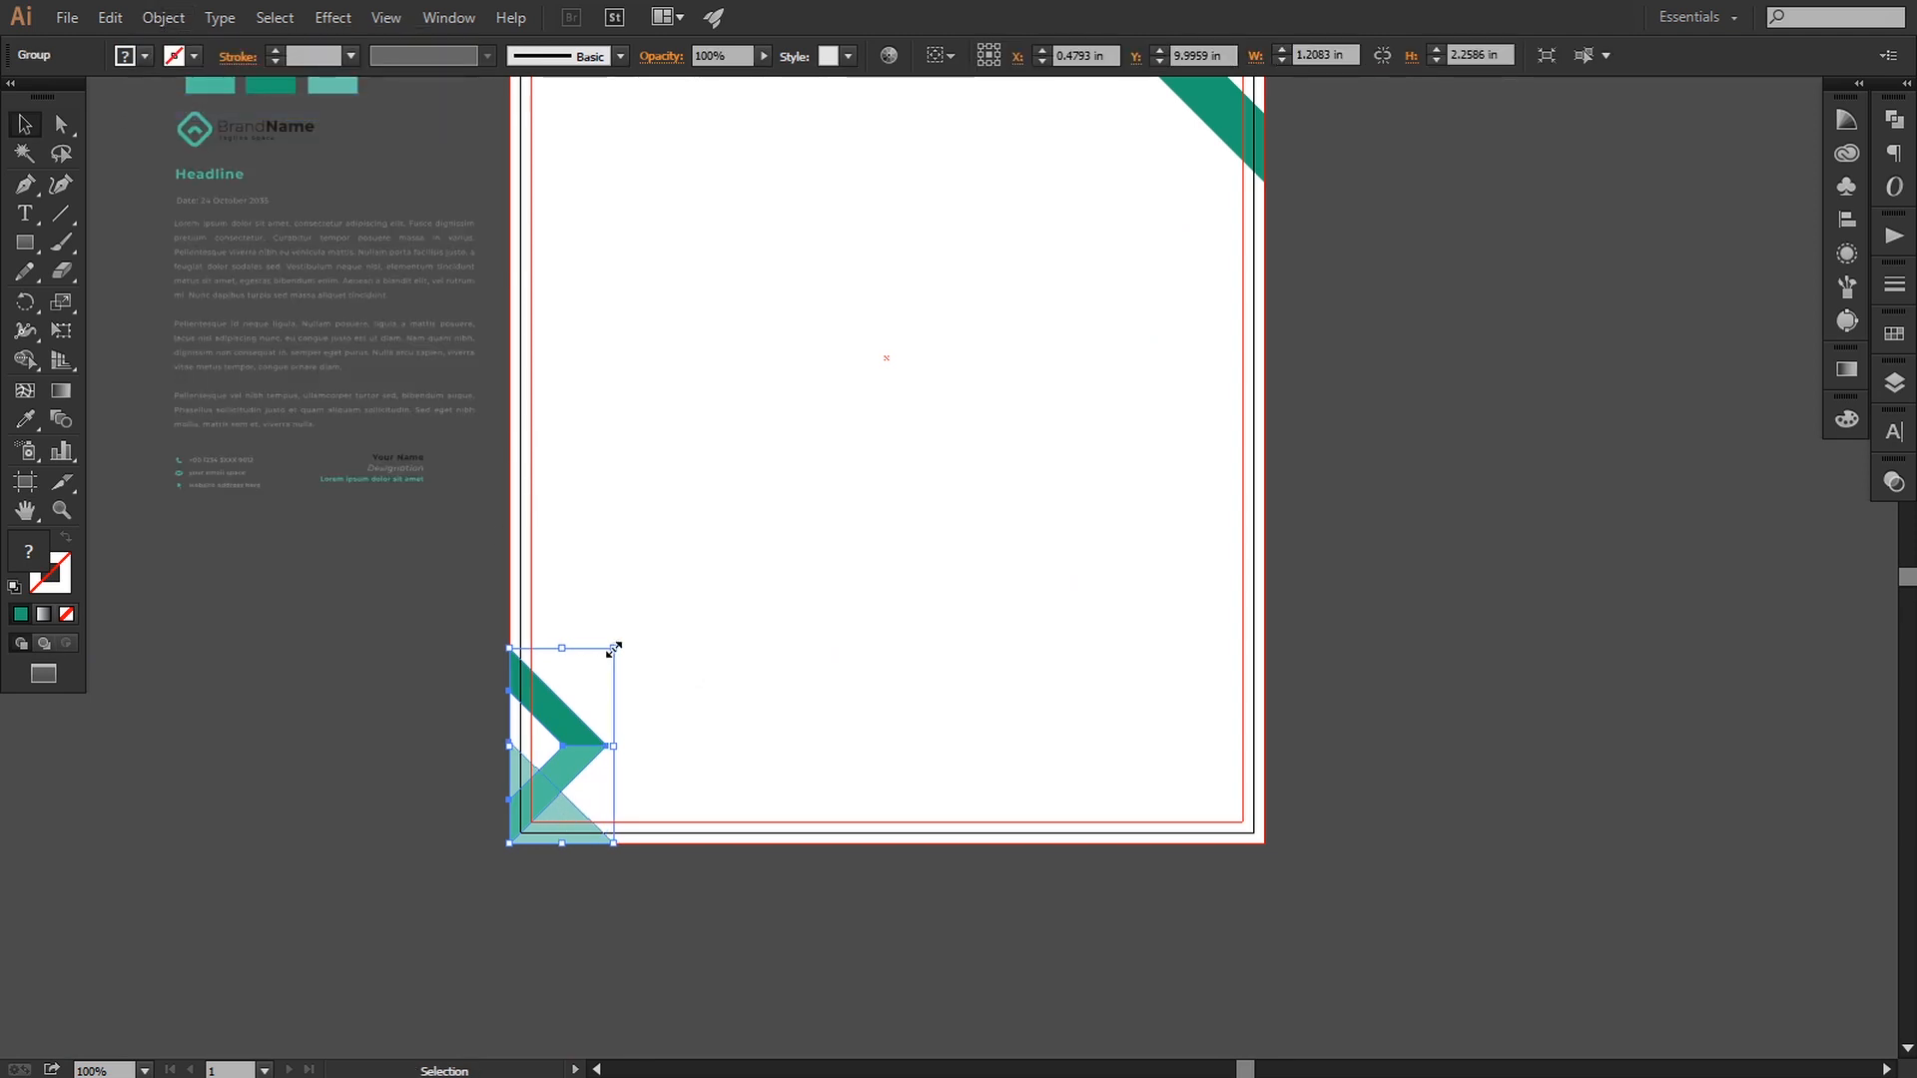
pyautogui.moveTo(614, 649); pyautogui.dragTo(642, 597)
pyautogui.click(1511, 723)
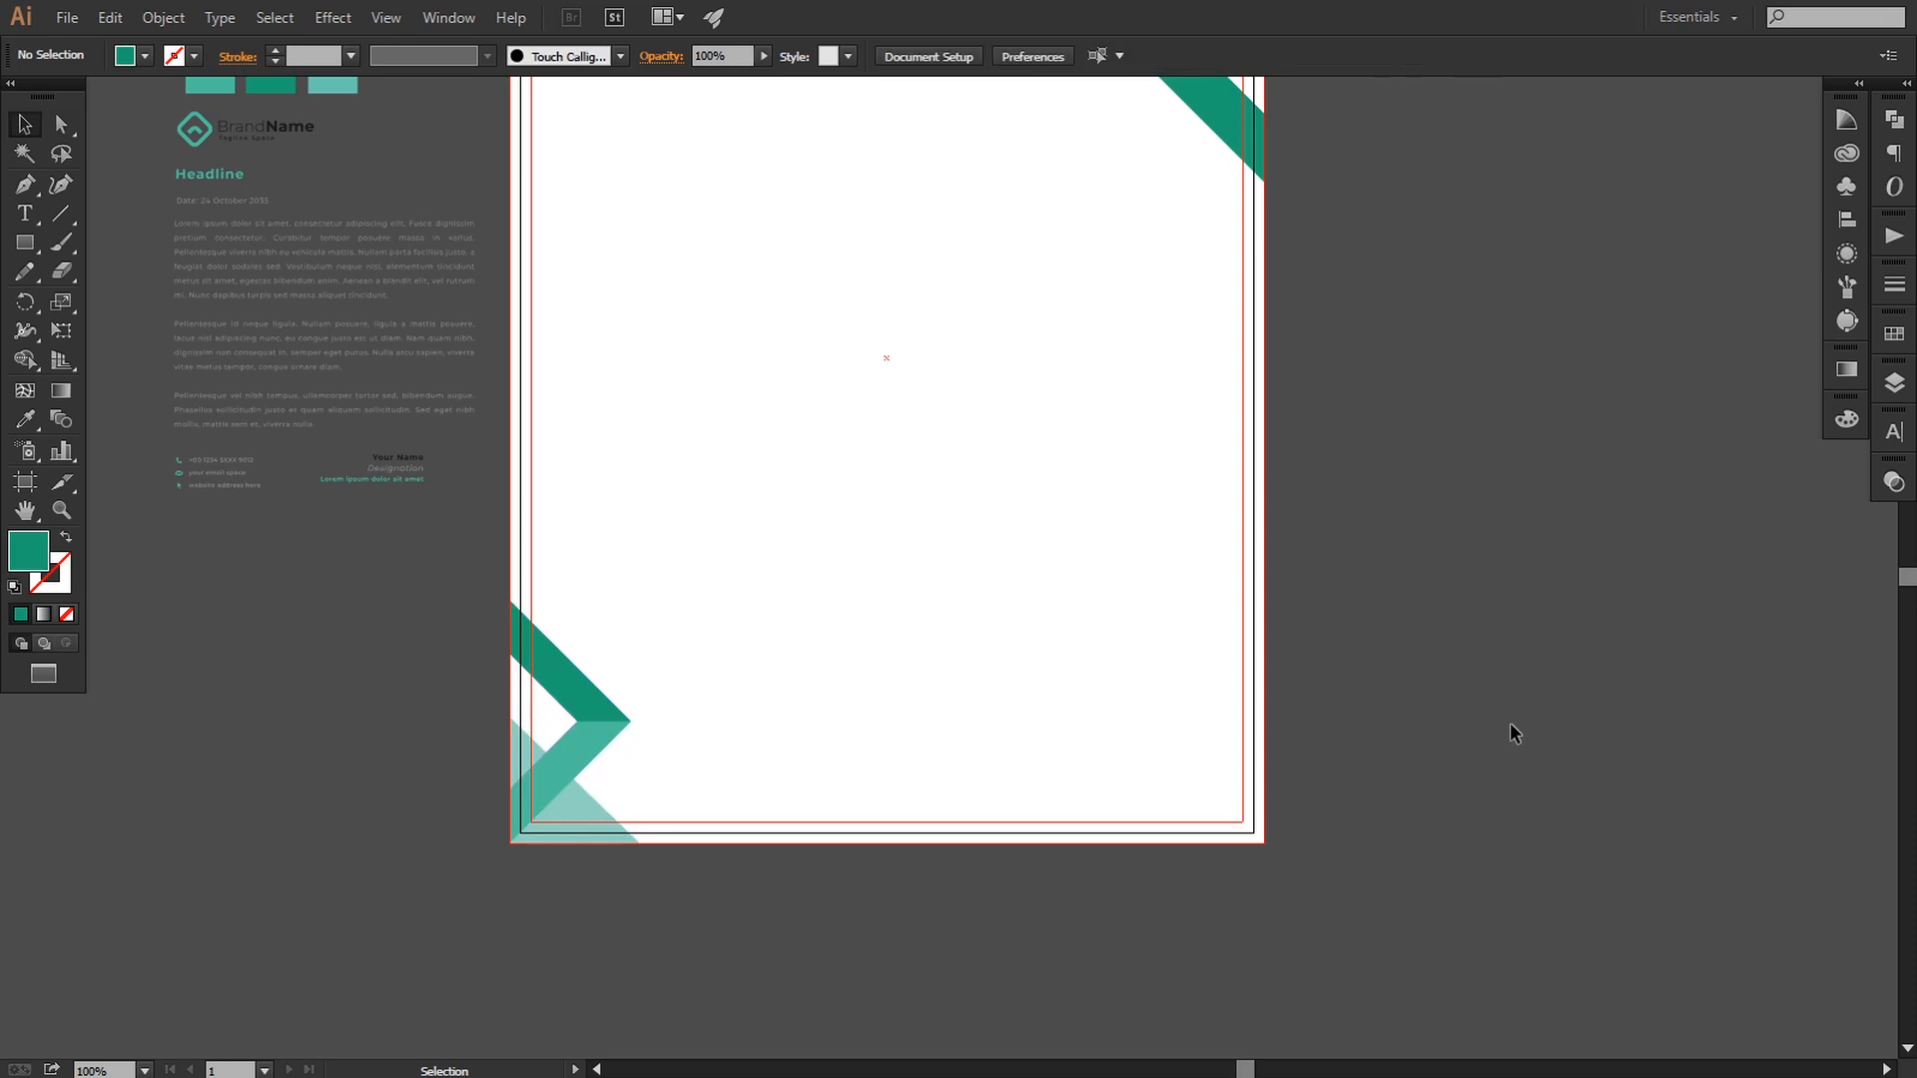
# - Scale the page's upper-right corner shapes down slightly, keeping their outer edges on the bleed corner
pyautogui.hotkey('ctrl', '-')
pyautogui.hotkey('ctrl', '-')
pyautogui.hotkey('ctrl', '-')
pyautogui.hotkey('ctrl', '=')
pyautogui.hotkey('ctrl', '=')
pyautogui.press('space')
pyautogui.moveTo(1303, 513); pyautogui.dragTo(1204, 776)
pyautogui.click(1009, 517)
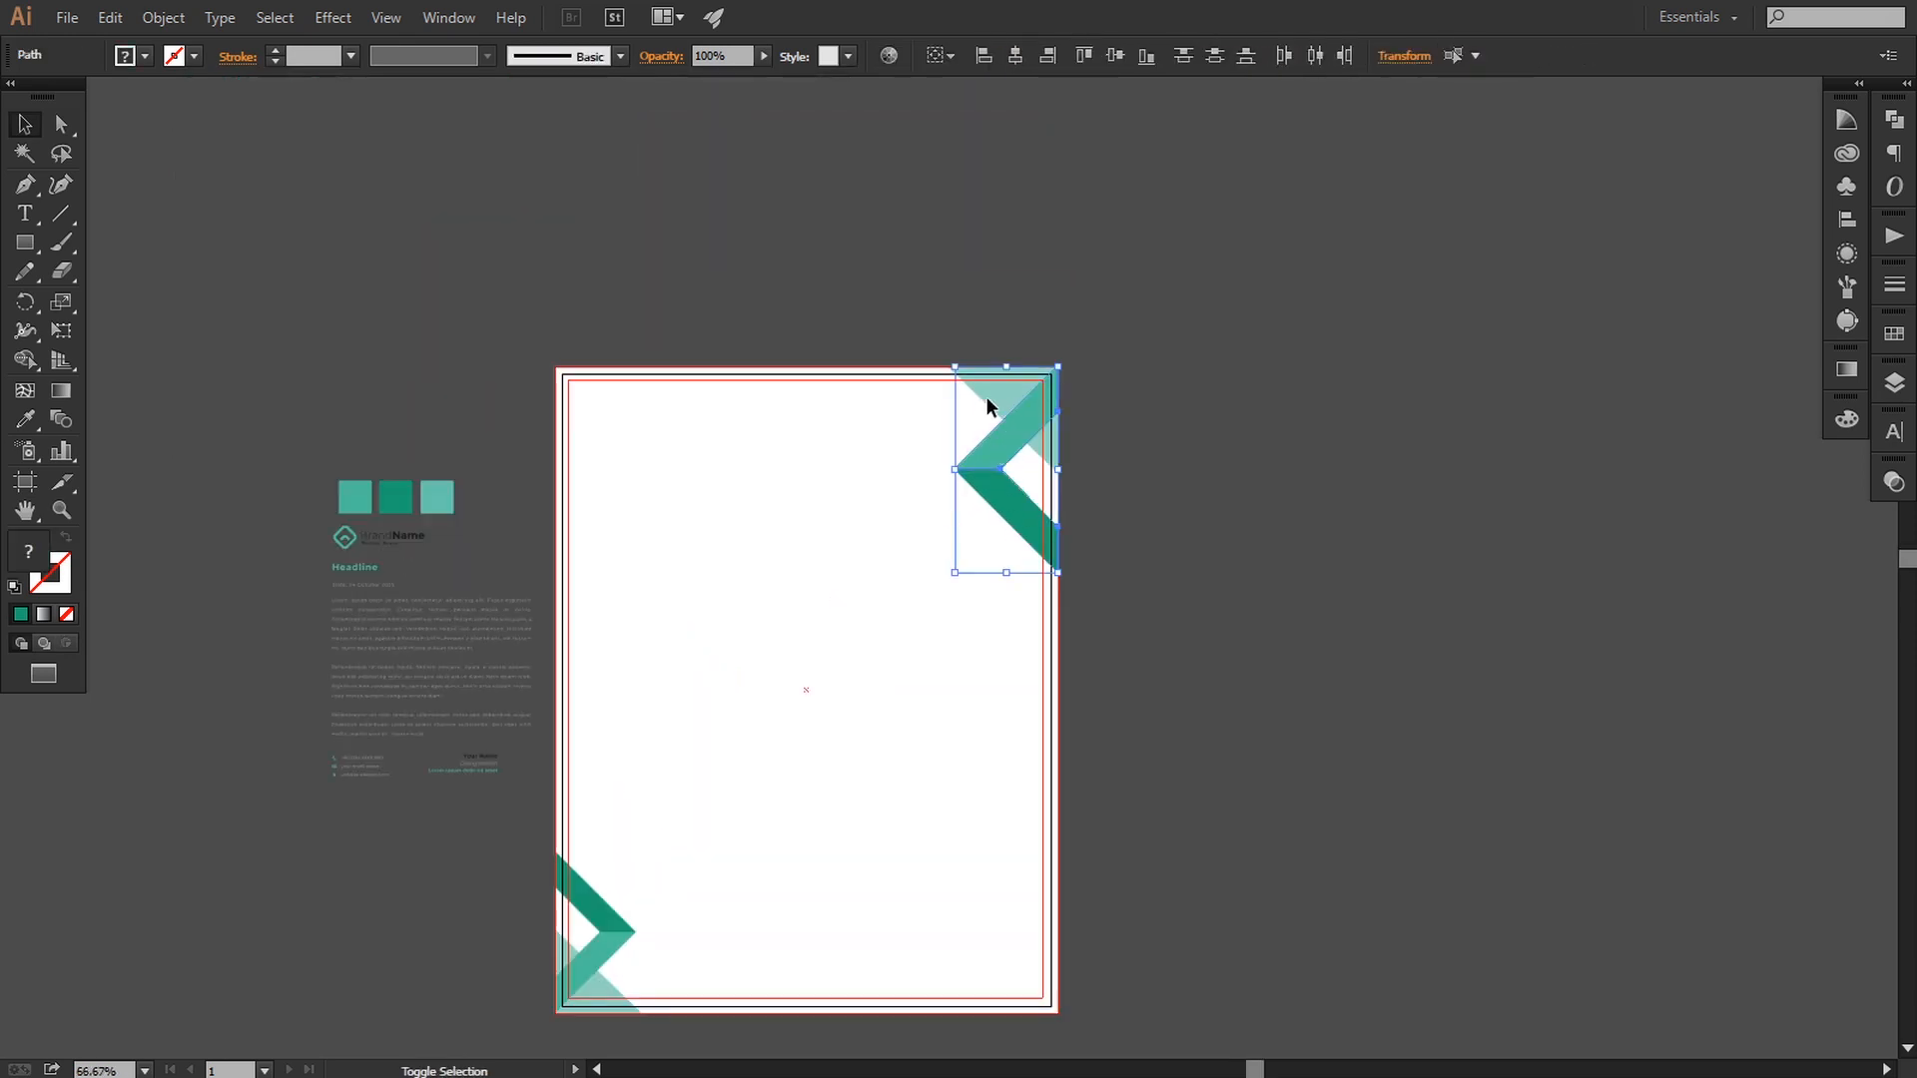
pyautogui.keyDown('shift'); pyautogui.click(989, 404); pyautogui.keyUp('shift')
pyautogui.moveTo(949, 576); pyautogui.dragTo(955, 570)
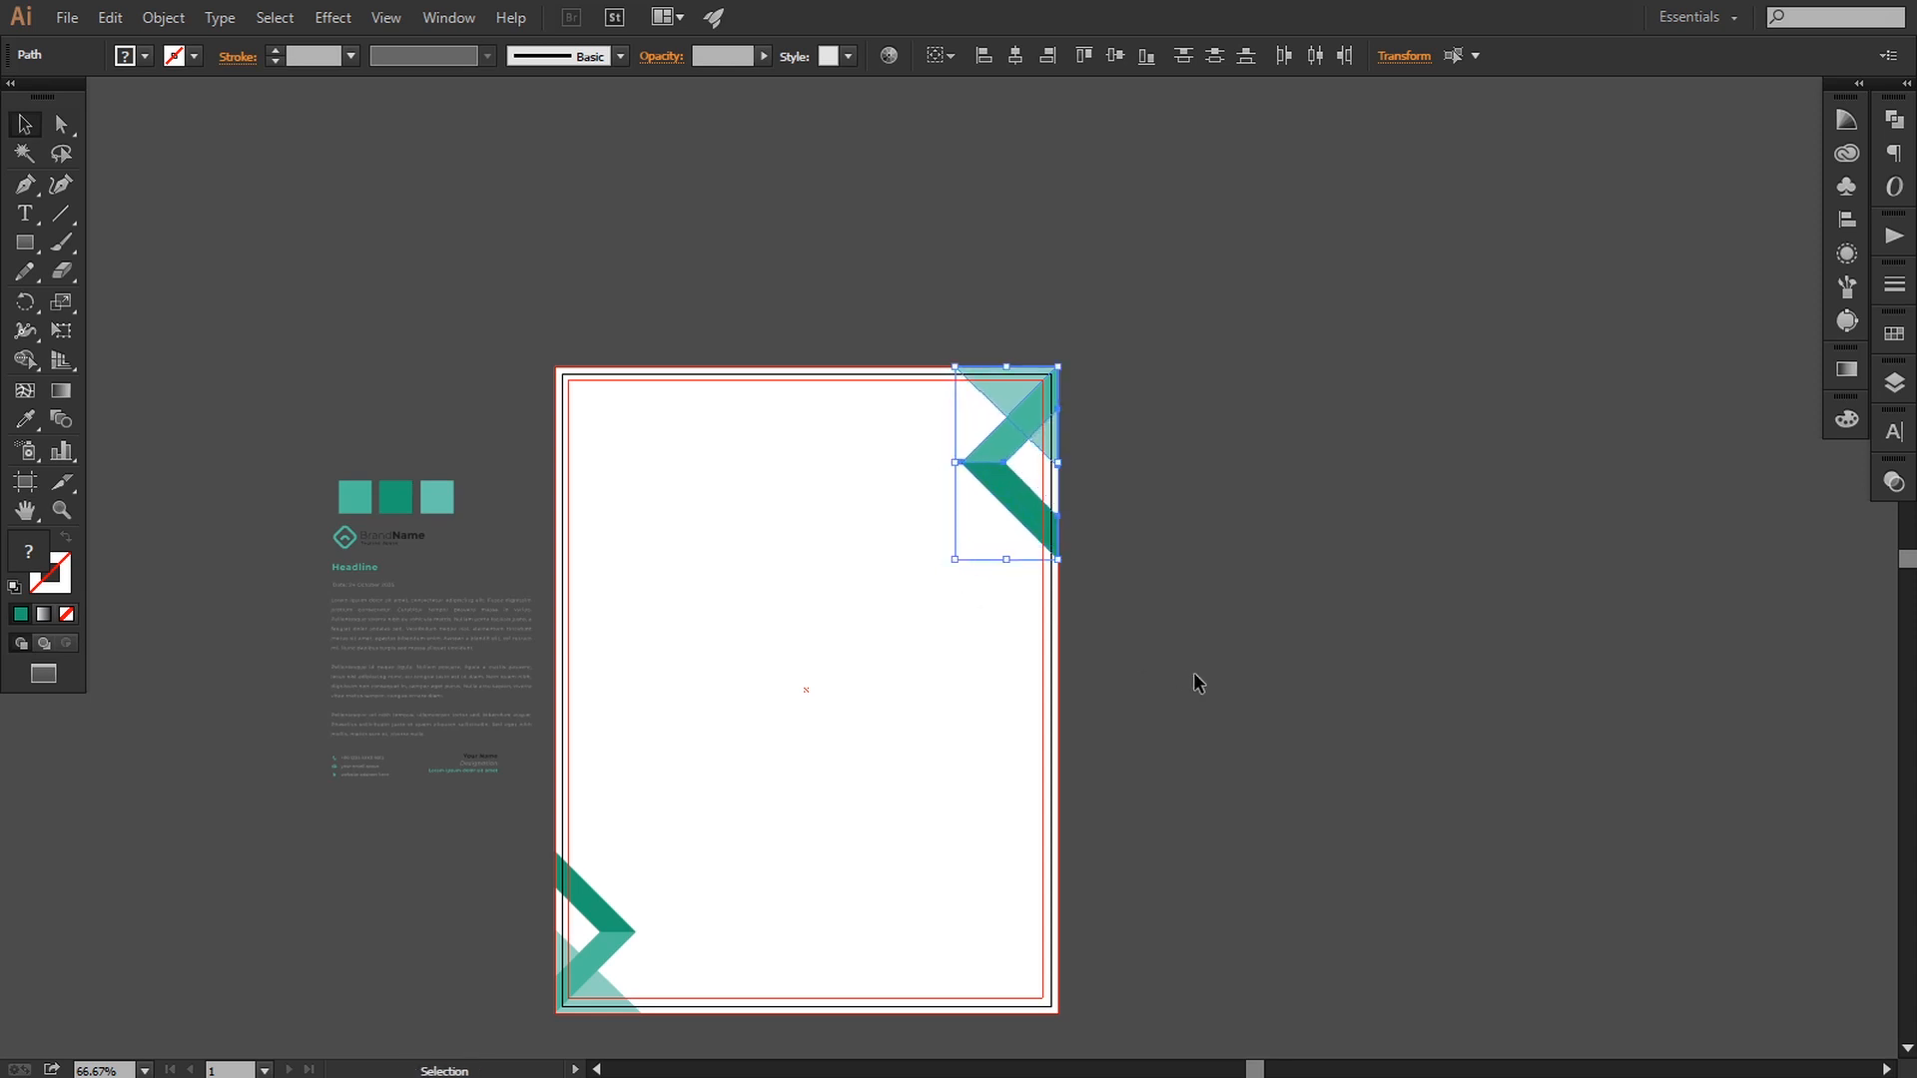
pyautogui.click(1195, 678)
# - Scale the lower-left corner group down slightly, keeping it anchored at the bleed corner
pyautogui.moveTo(1192, 752); pyautogui.dragTo(1209, 656)
pyautogui.click(609, 812)
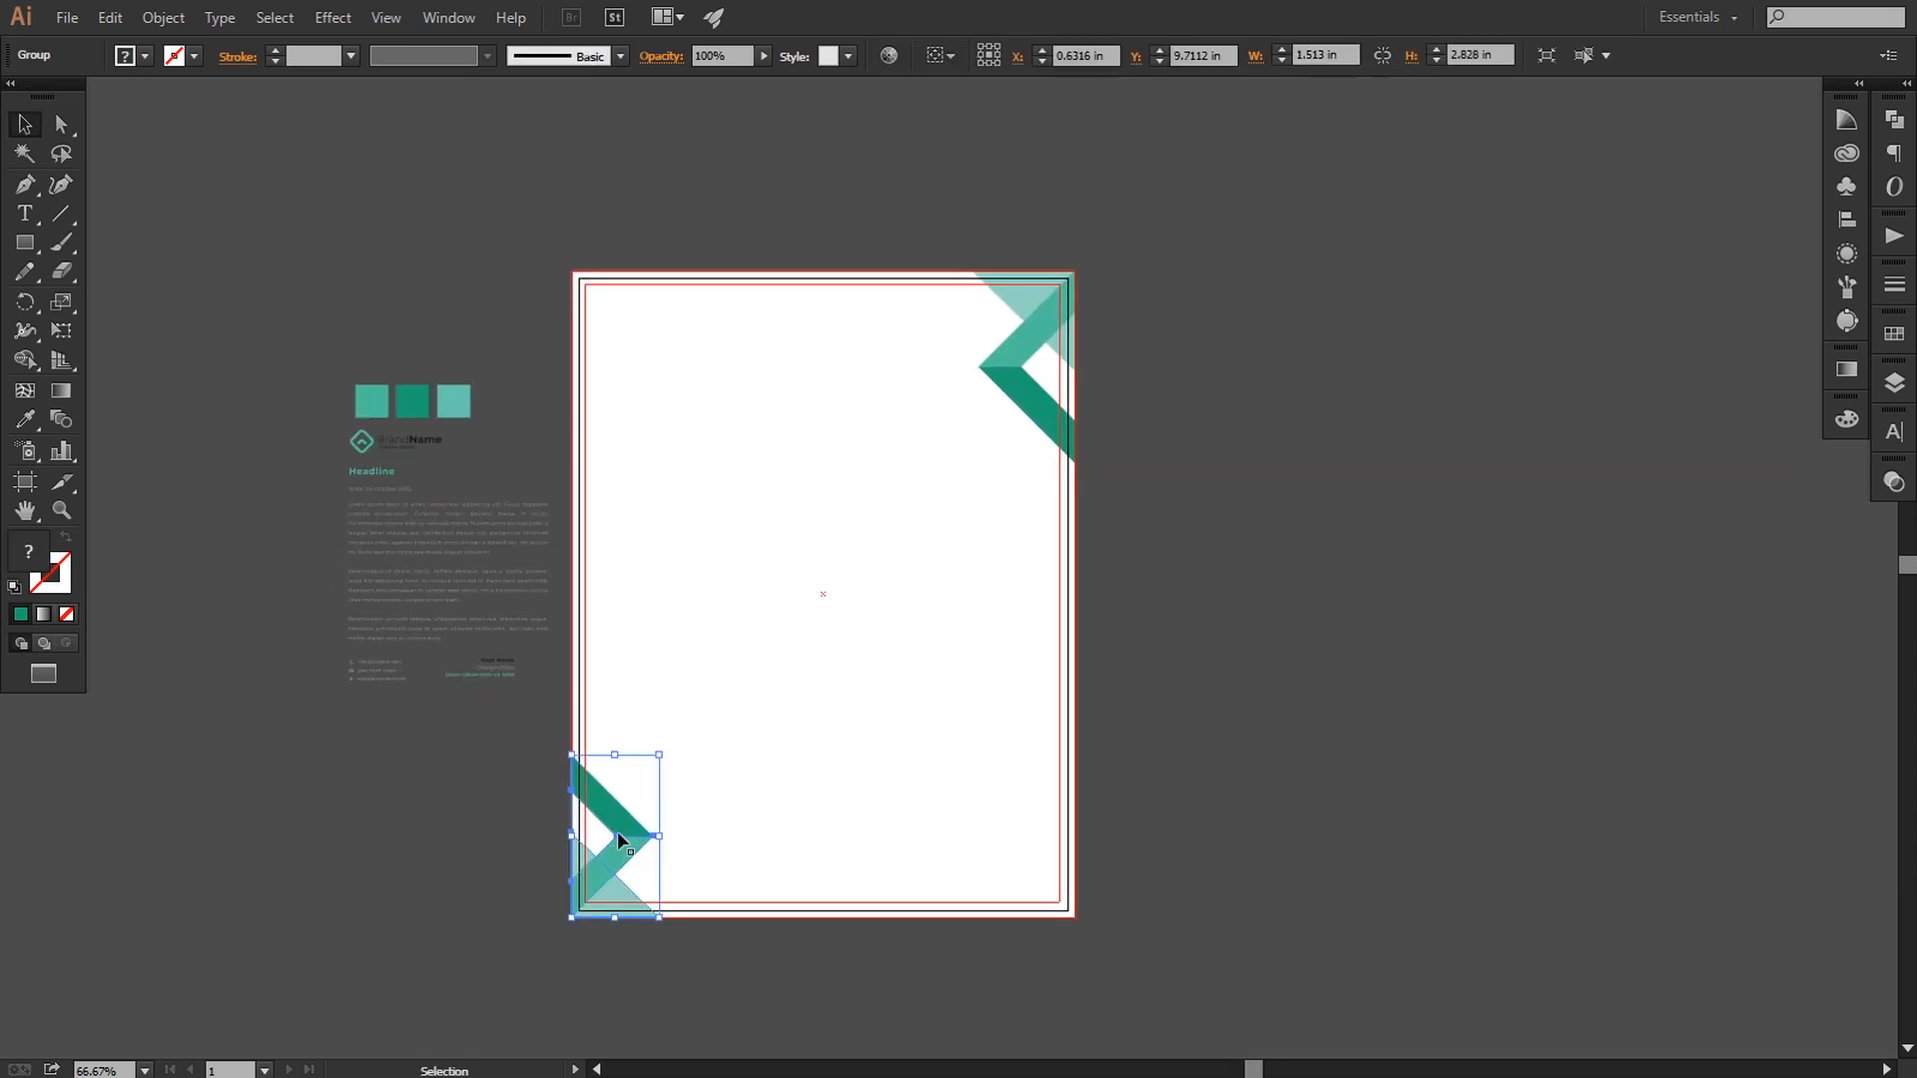
pyautogui.moveTo(656, 755); pyautogui.dragTo(650, 762)
pyautogui.click(1142, 826)
pyautogui.moveTo(1197, 679); pyautogui.dragTo(1245, 700)
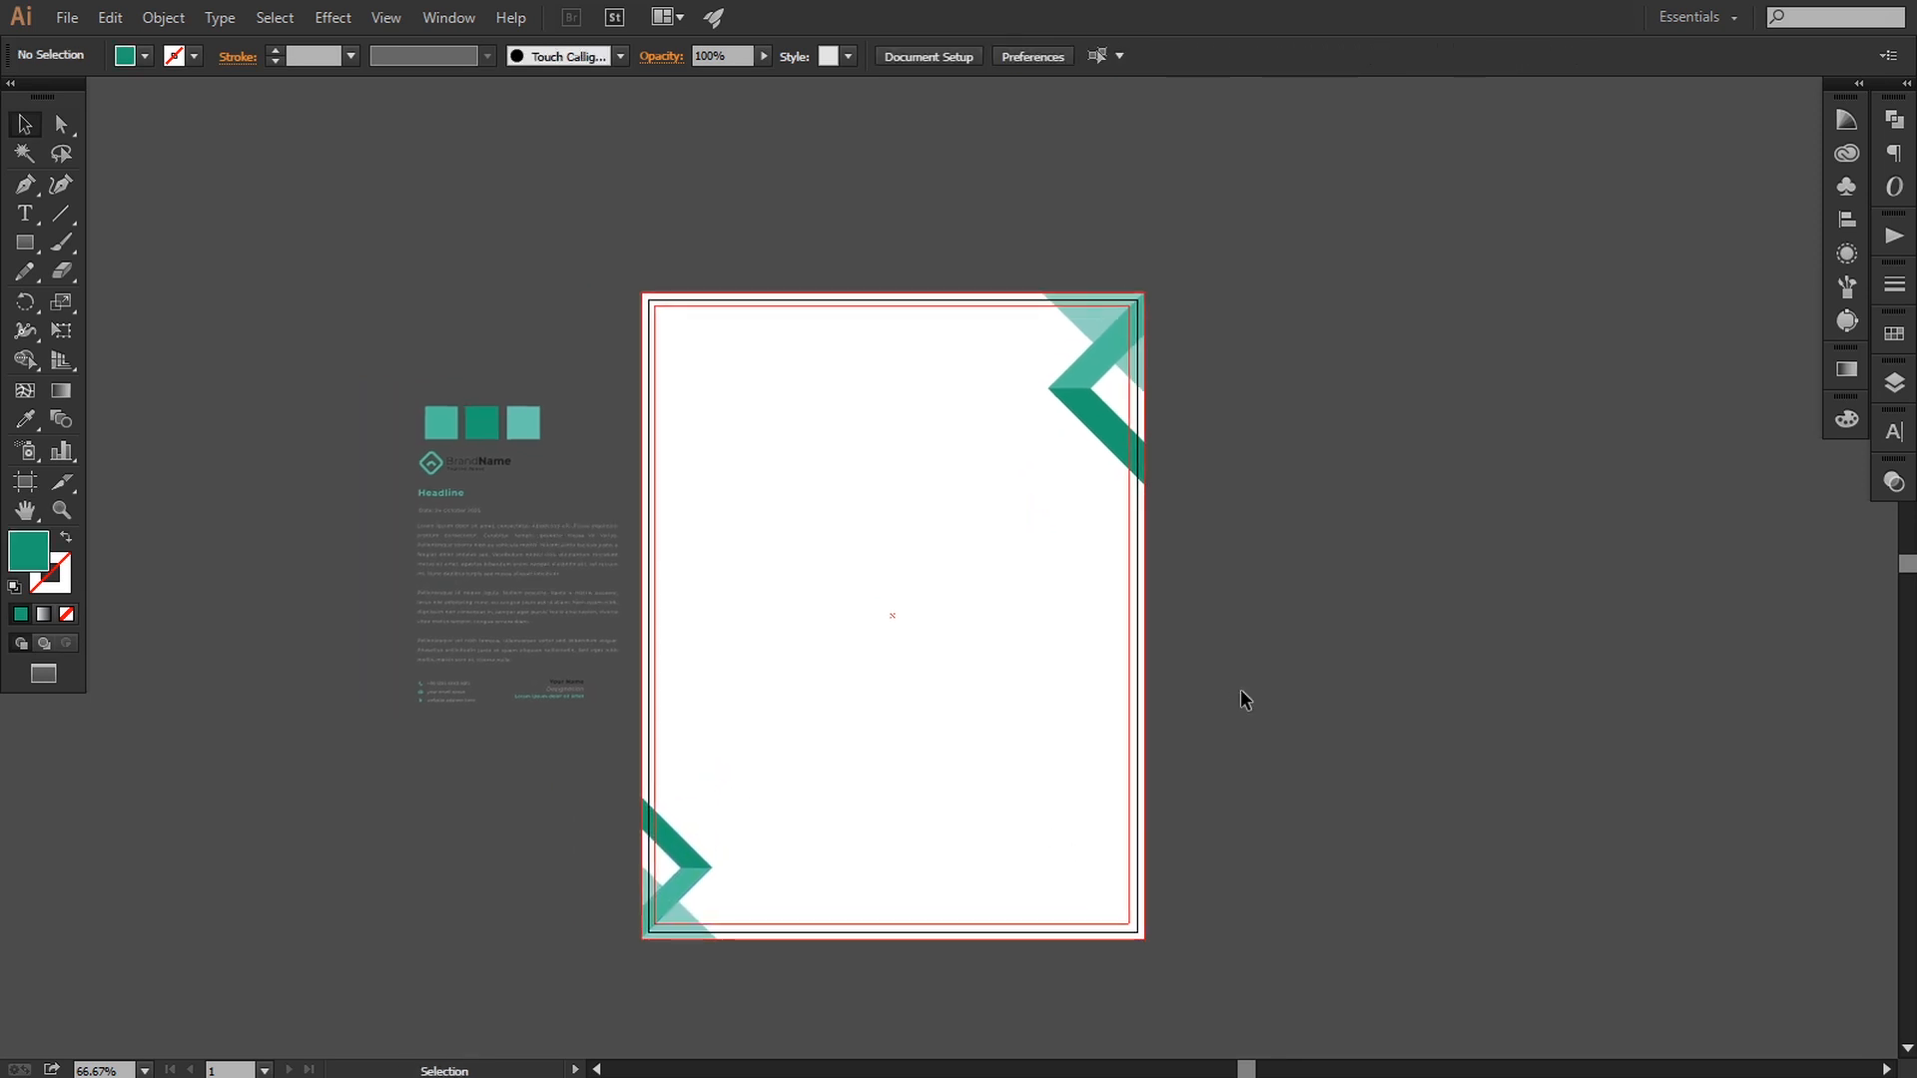
# - Show the rulers and place vertical guides at about 1.17 in and 7.33 in across the page
pyautogui.hotkey('ctrl', '+')
pyautogui.moveTo(866, 537); pyautogui.dragTo(908, 629)
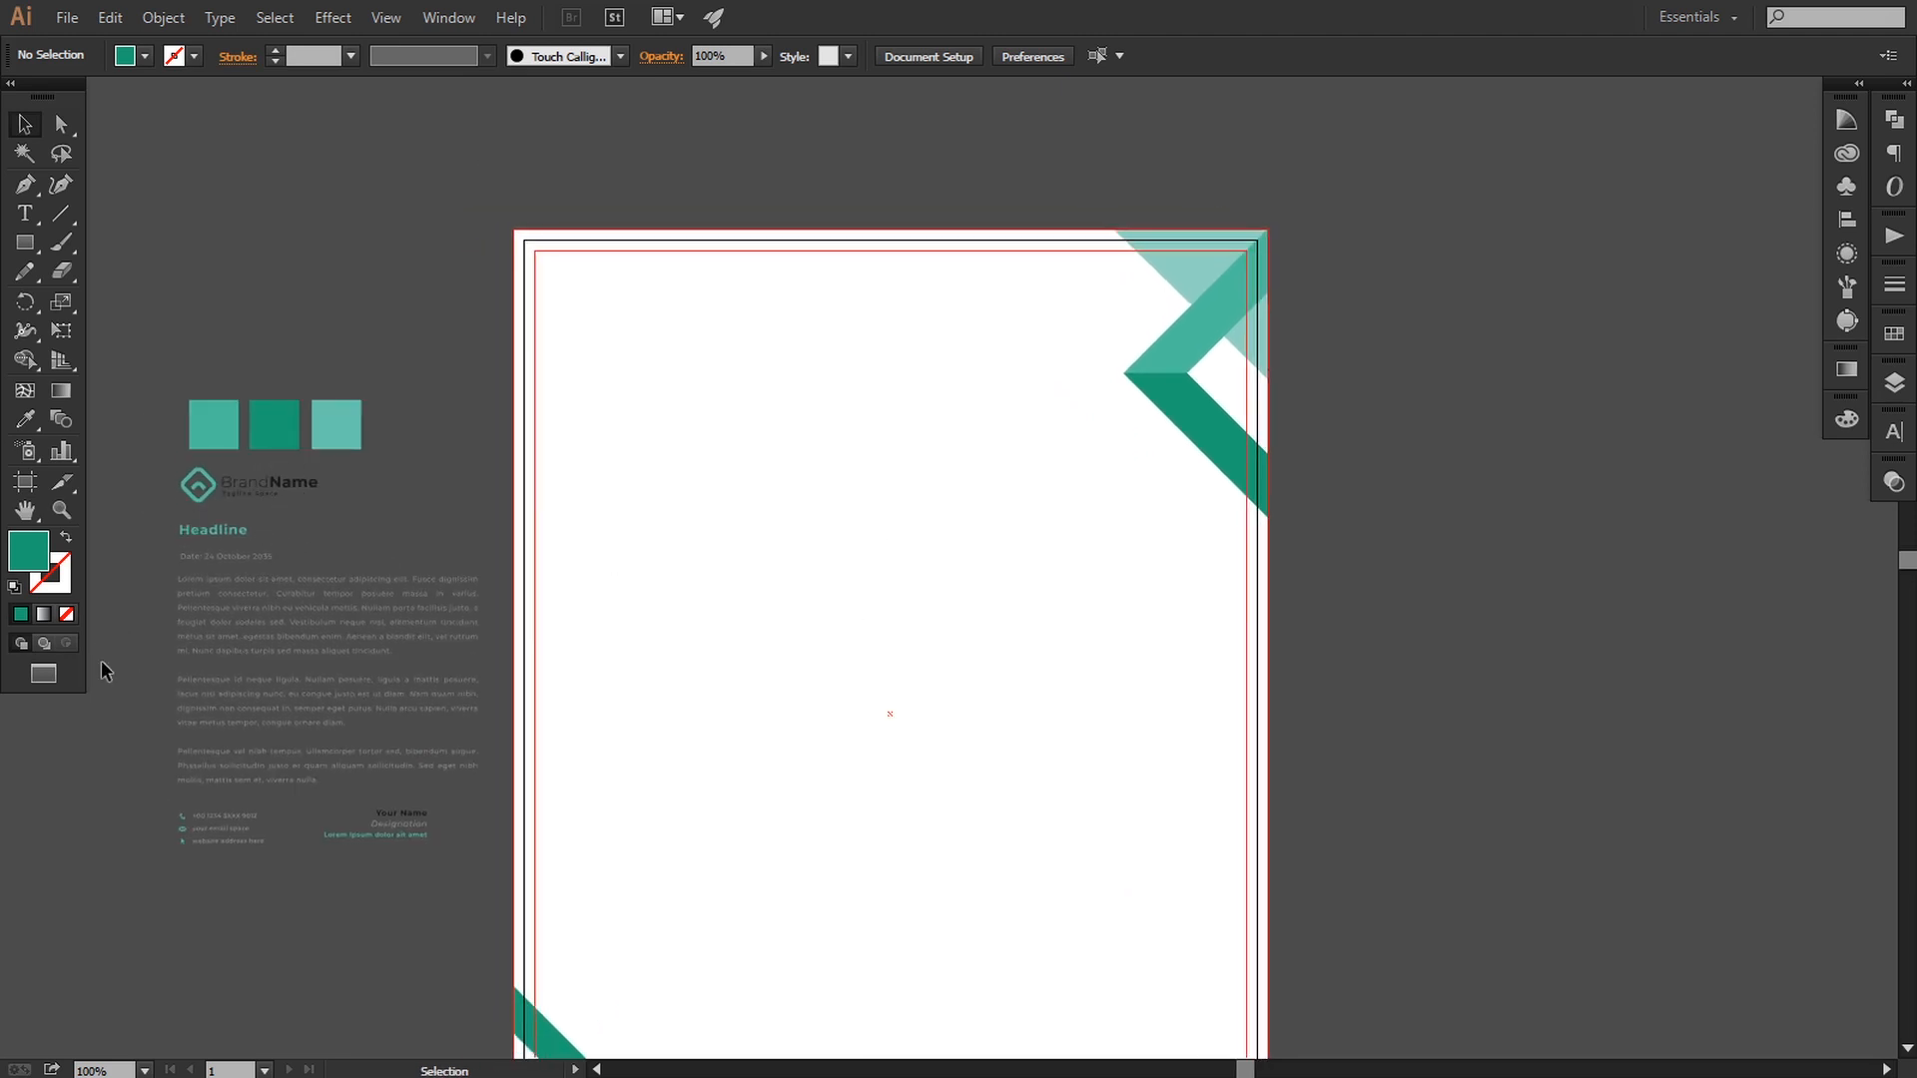
pyautogui.click(385, 17)
pyautogui.moveTo(489, 562)
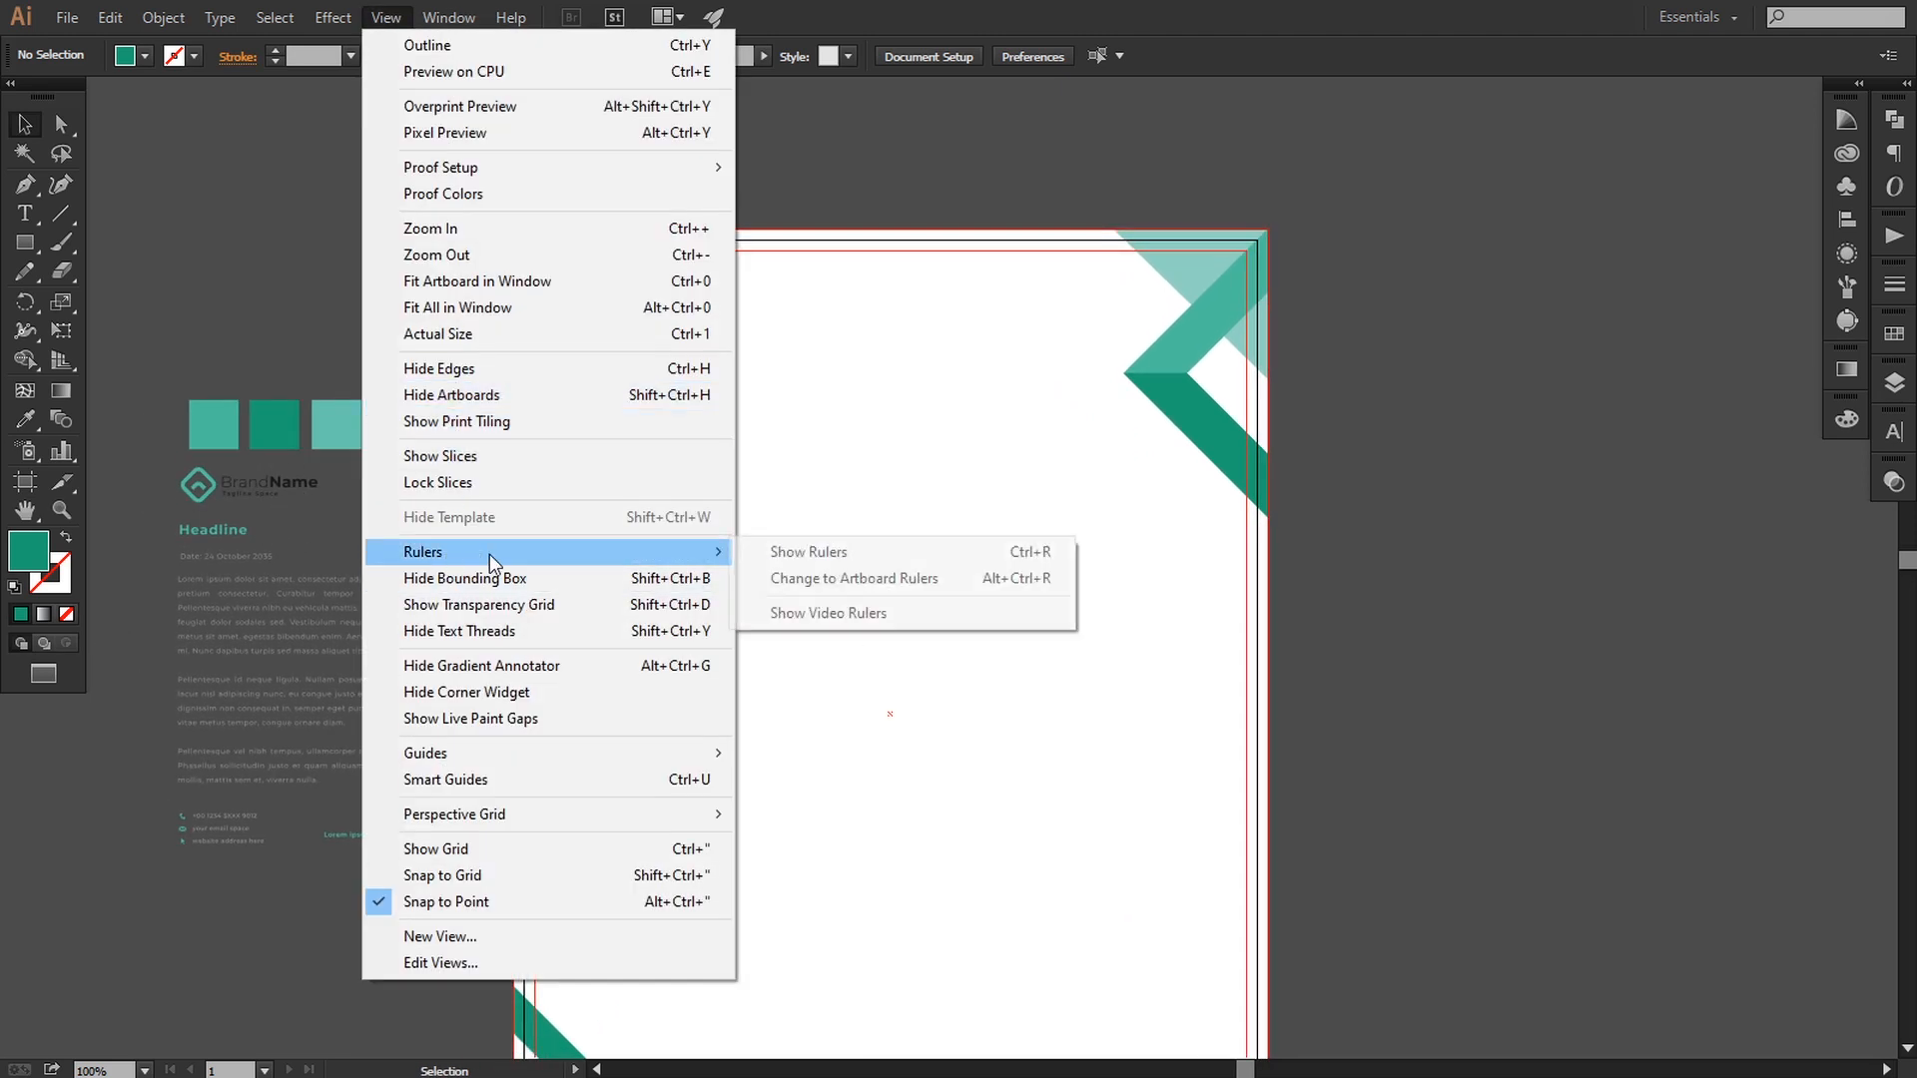
pyautogui.click(779, 555)
pyautogui.moveTo(12, 779); pyautogui.dragTo(625, 756)
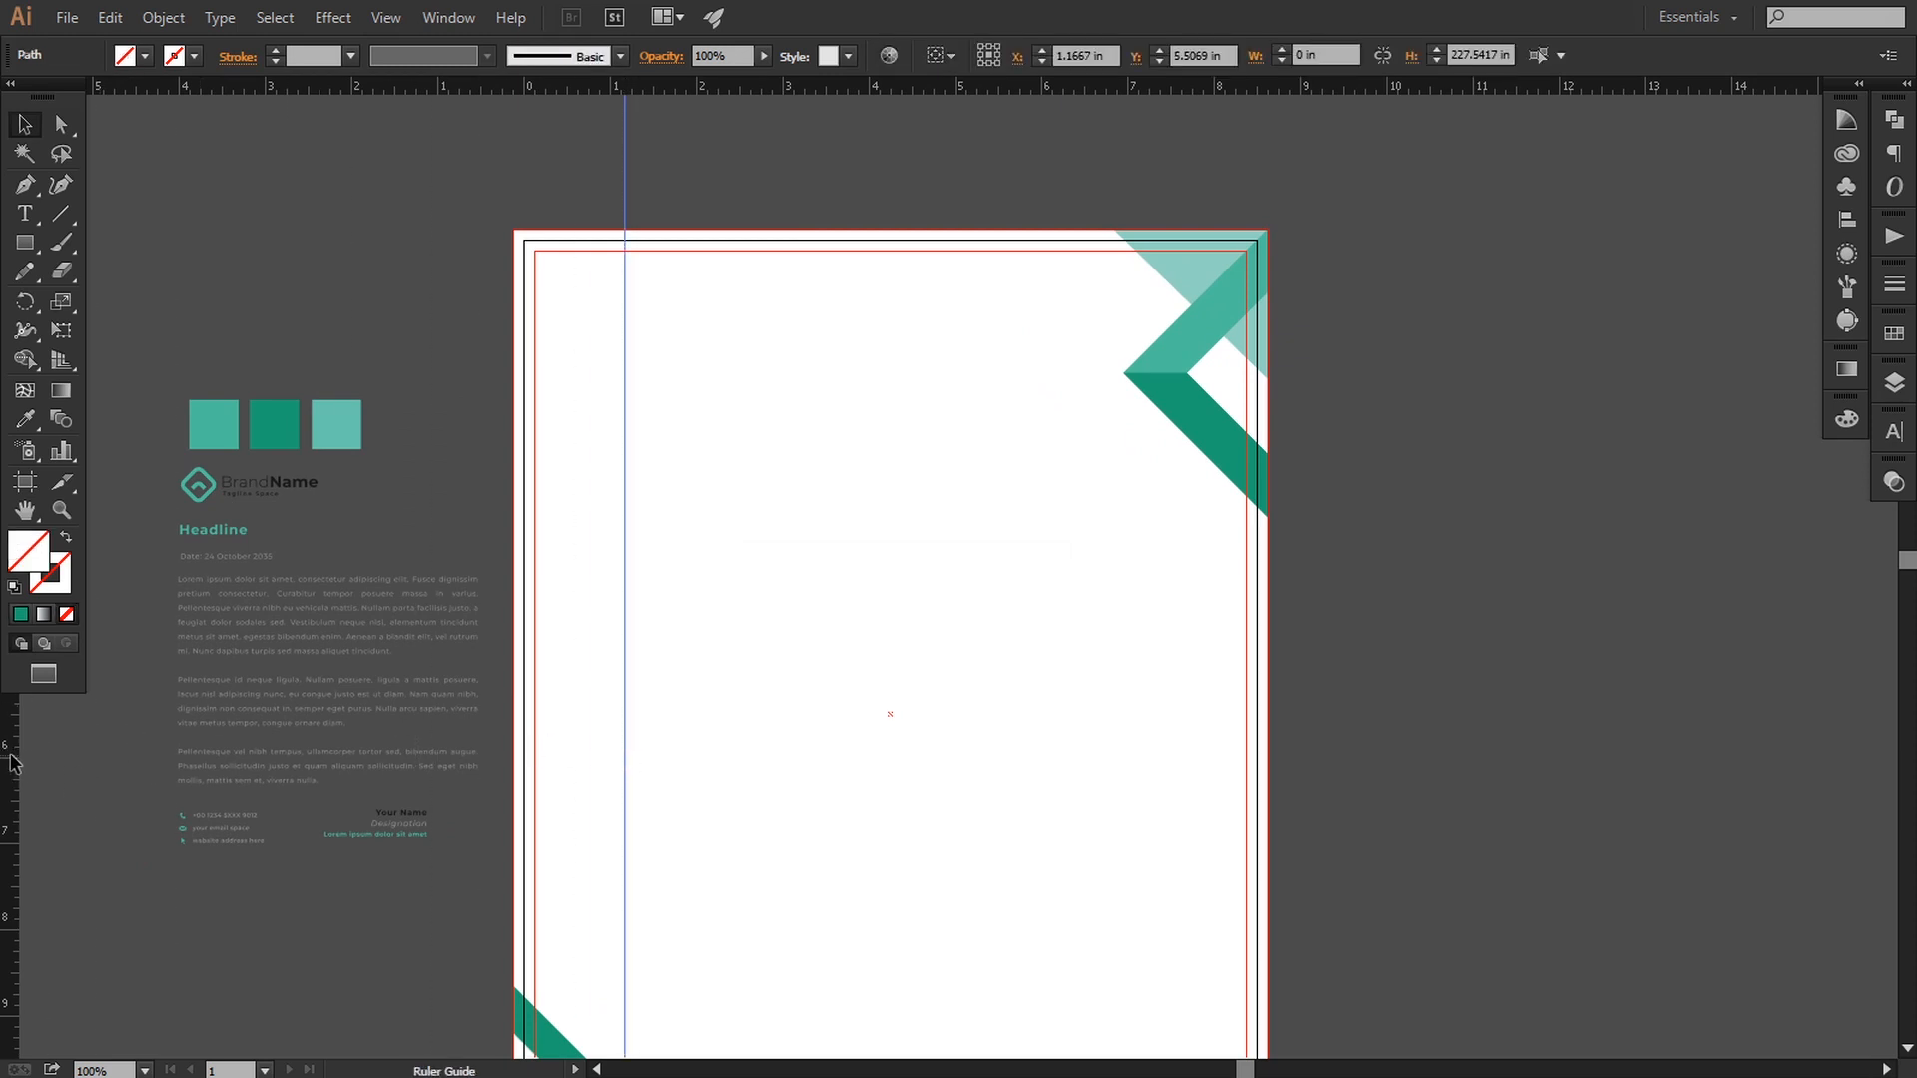
pyautogui.moveTo(11, 756); pyautogui.dragTo(1156, 696)
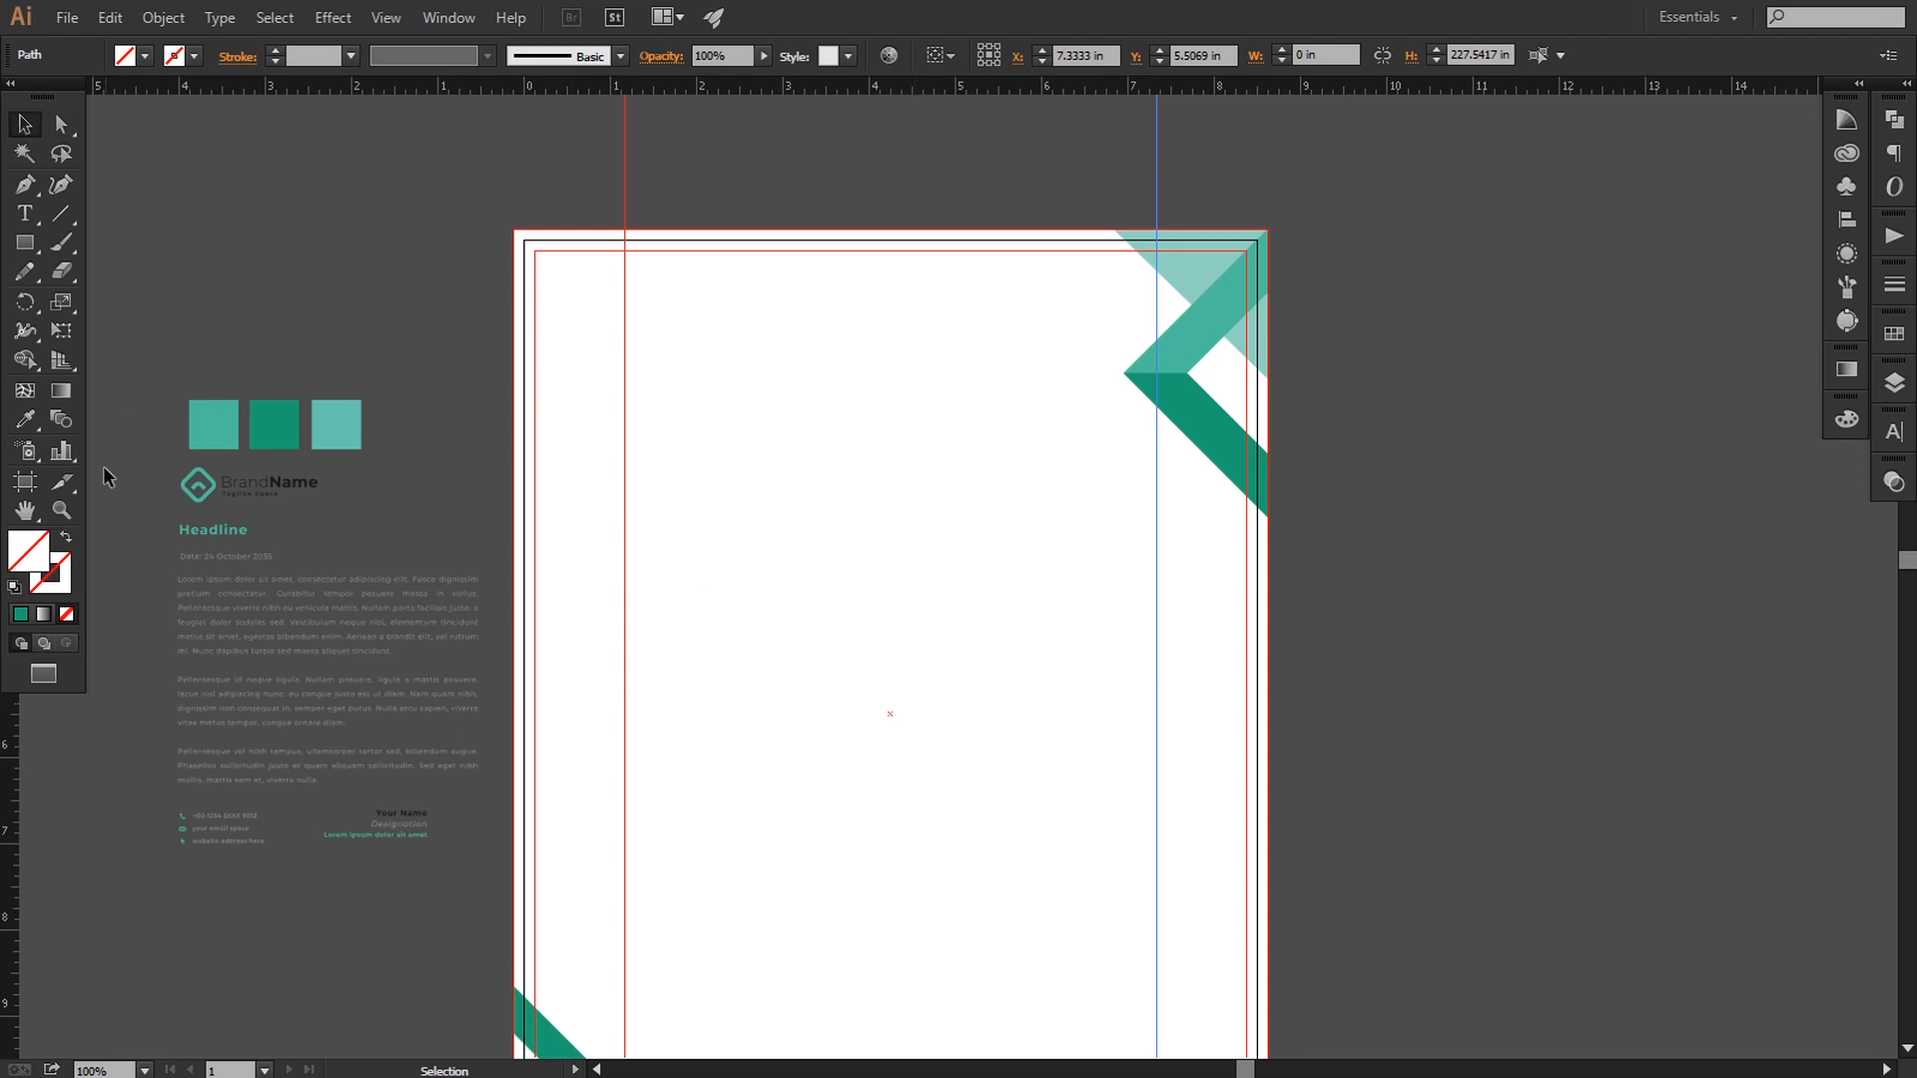
# - Place the BrandName logo at the first vertical guide near the page top, bring it to front and enlarge it
pyautogui.moveTo(200, 484); pyautogui.dragTo(647, 352)
pyautogui.rightClick(680, 367)
pyautogui.moveTo(759, 565)
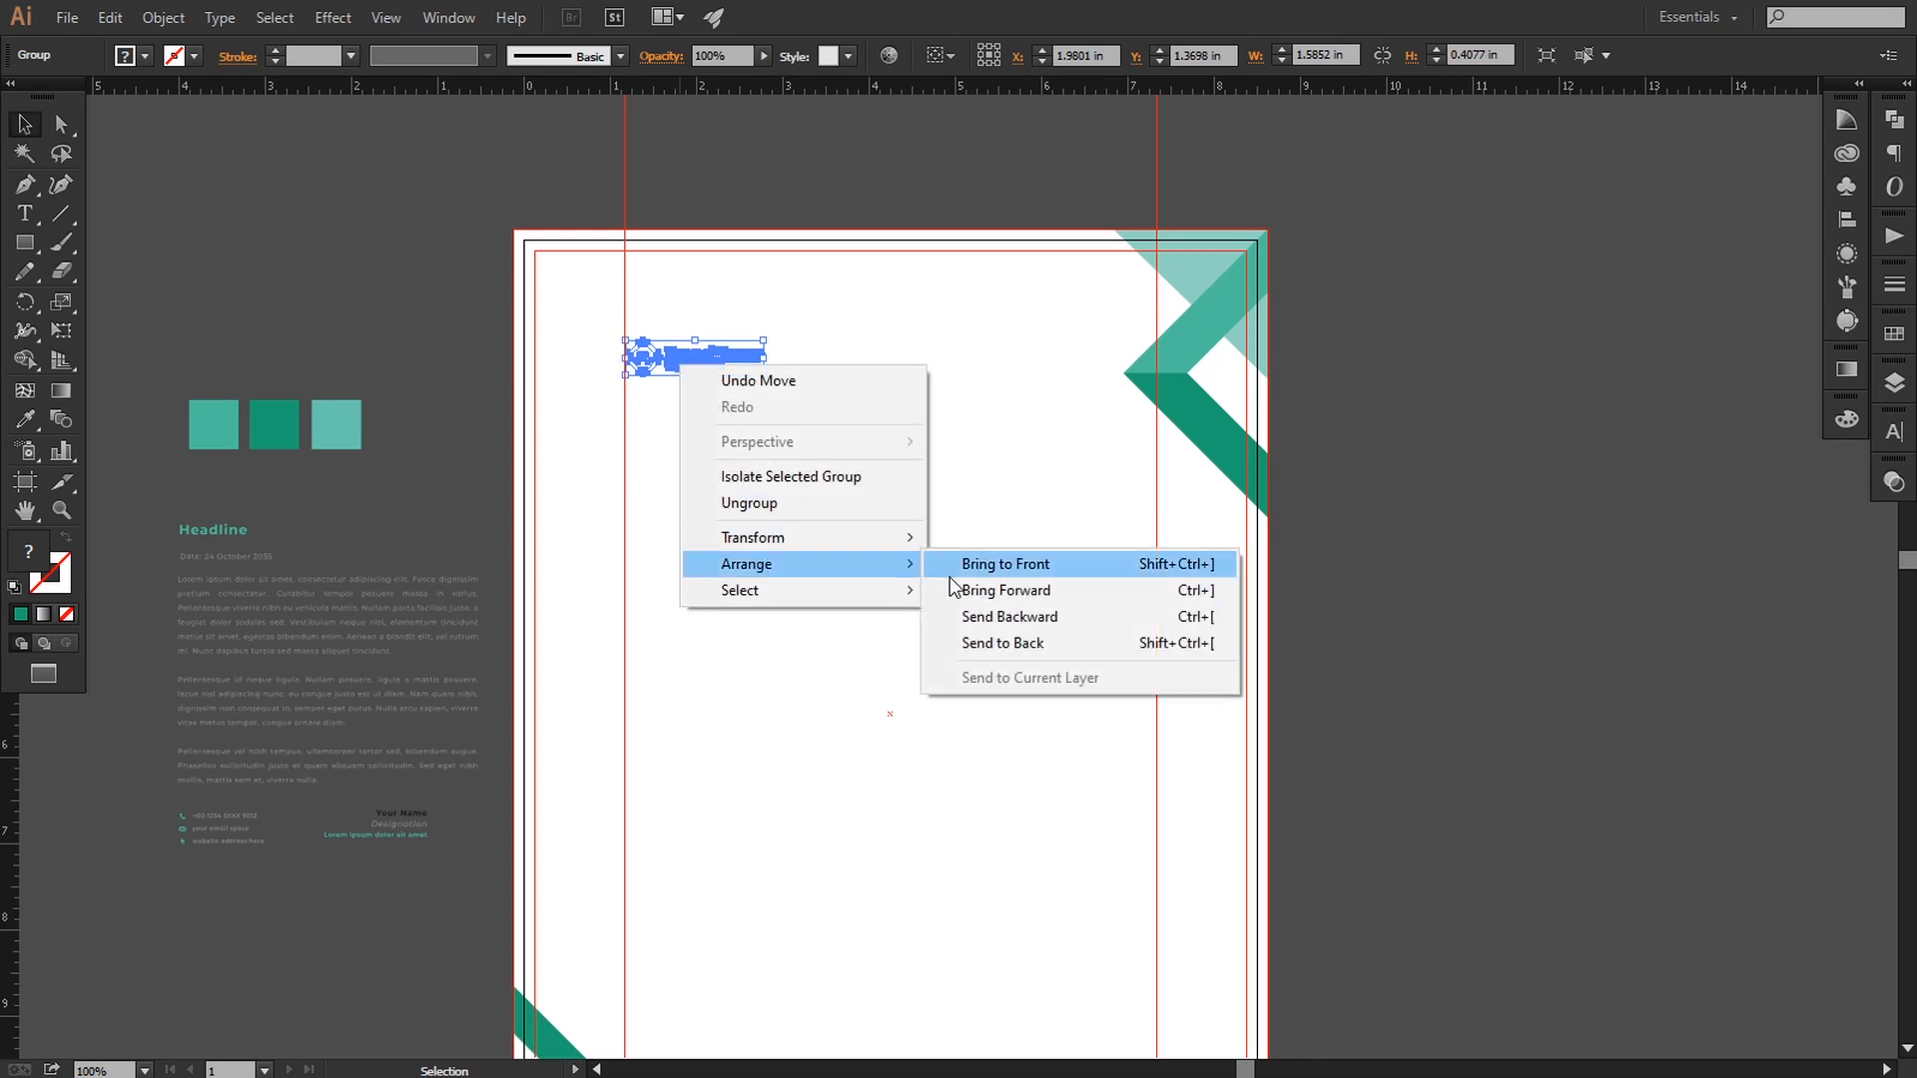
pyautogui.click(953, 574)
pyautogui.moveTo(765, 343); pyautogui.dragTo(838, 320)
pyautogui.click(953, 644)
# - Place the Headline text at the first vertical guide below the logo, bring it to front and enlarge it
pyautogui.moveTo(732, 611); pyautogui.dragTo(715, 529)
pyautogui.moveTo(203, 447); pyautogui.dragTo(651, 421)
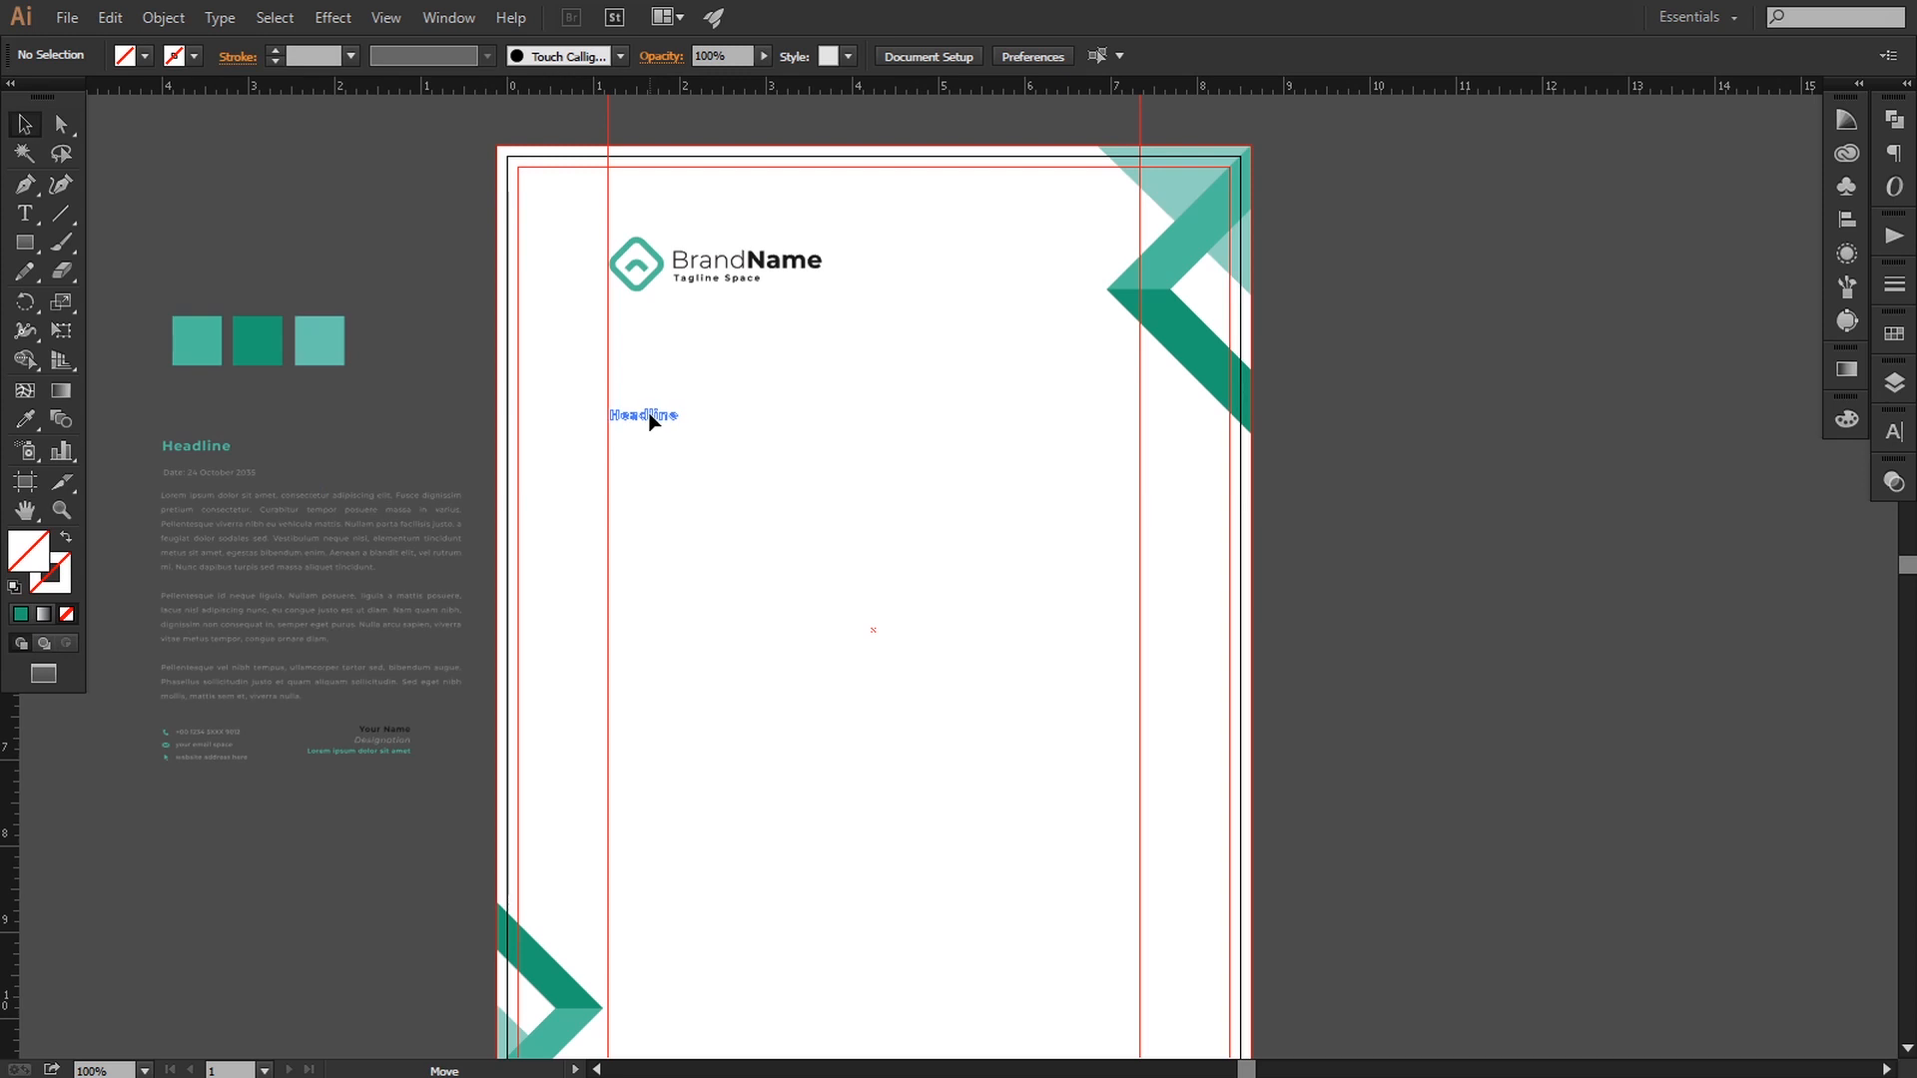
pyautogui.rightClick(672, 422)
pyautogui.moveTo(749, 620)
pyautogui.click(956, 622)
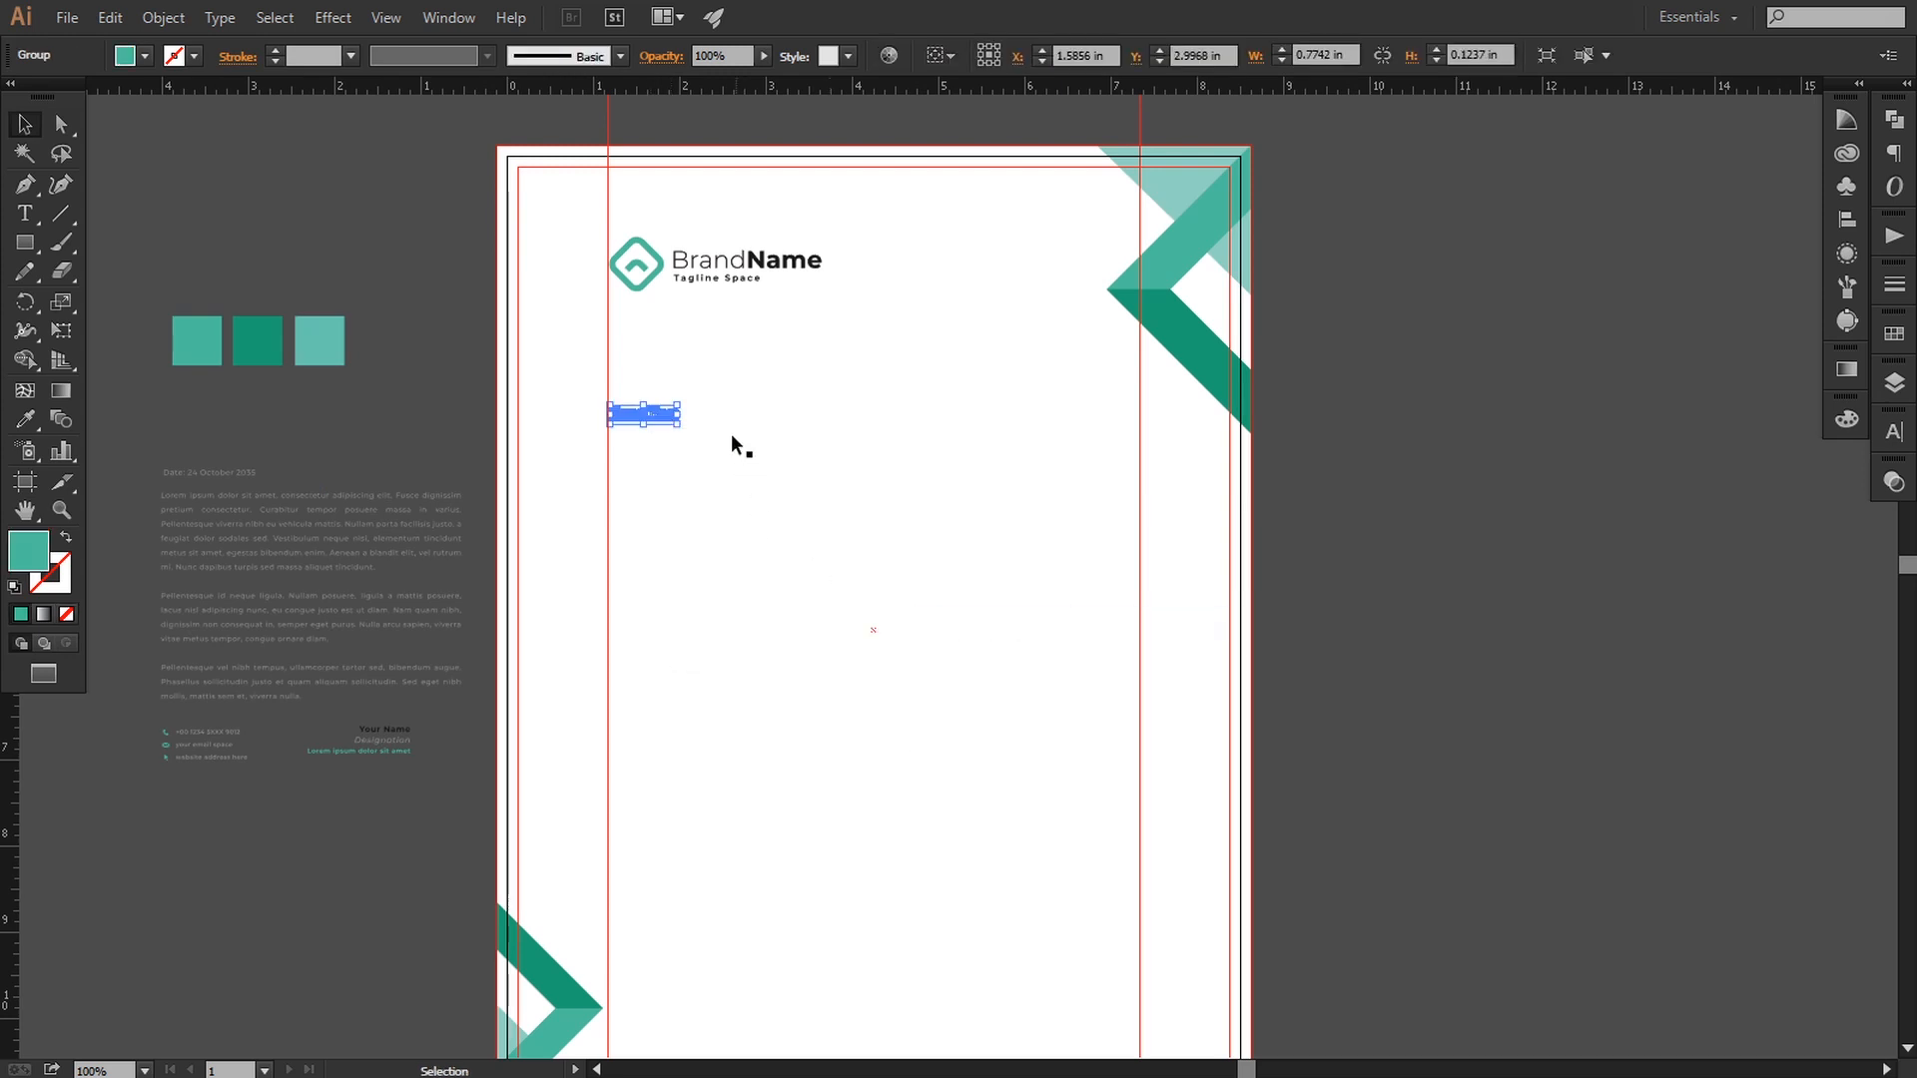
pyautogui.moveTo(679, 407)
pyautogui.mouseDown()
pyautogui.moveTo(762, 368)
pyautogui.moveTo(710, 393)
pyautogui.mouseUp()
pyautogui.click(813, 595)
# - Move the date and body text onto the page below the headline, aligned to the first vertical guide, and bring them to front
pyautogui.scroll(-2, 505, 473)
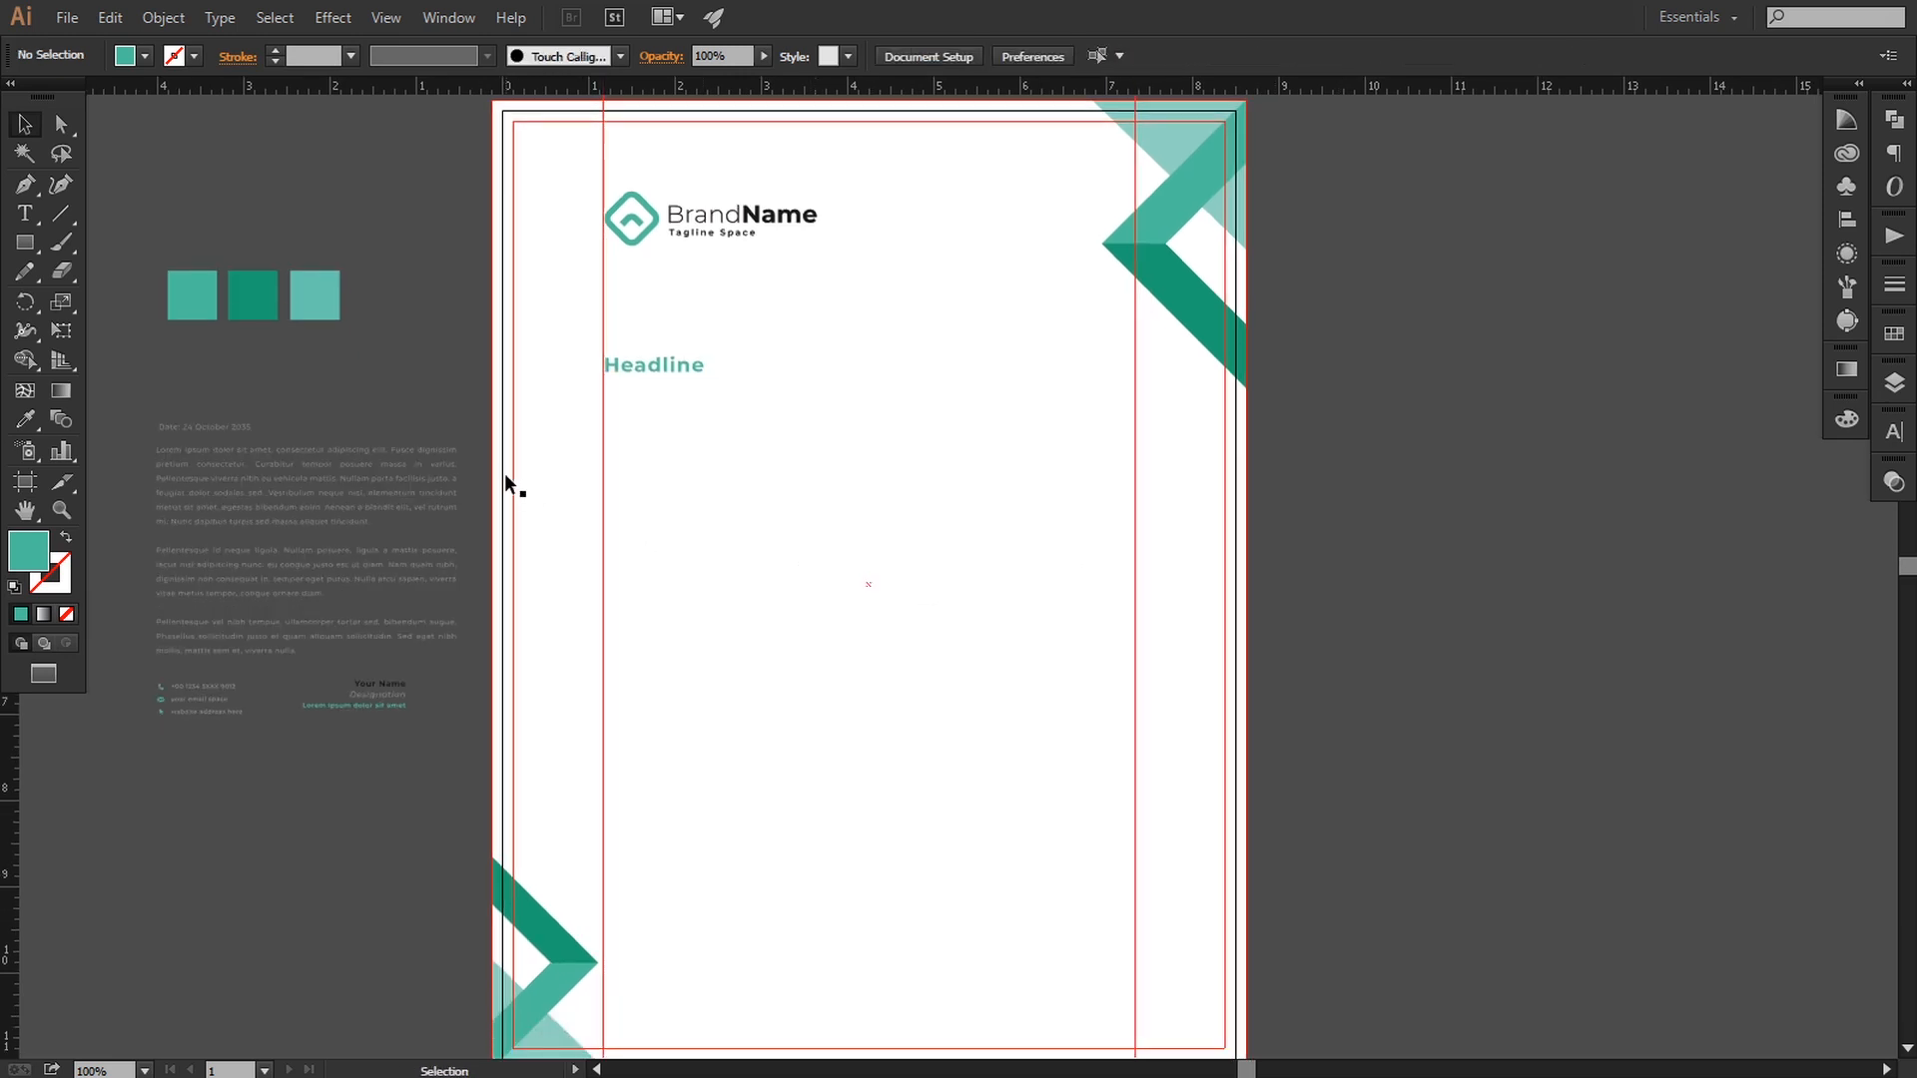
pyautogui.click(202, 429)
pyautogui.keyDown('shift'); pyautogui.click(203, 449); pyautogui.keyUp('shift')
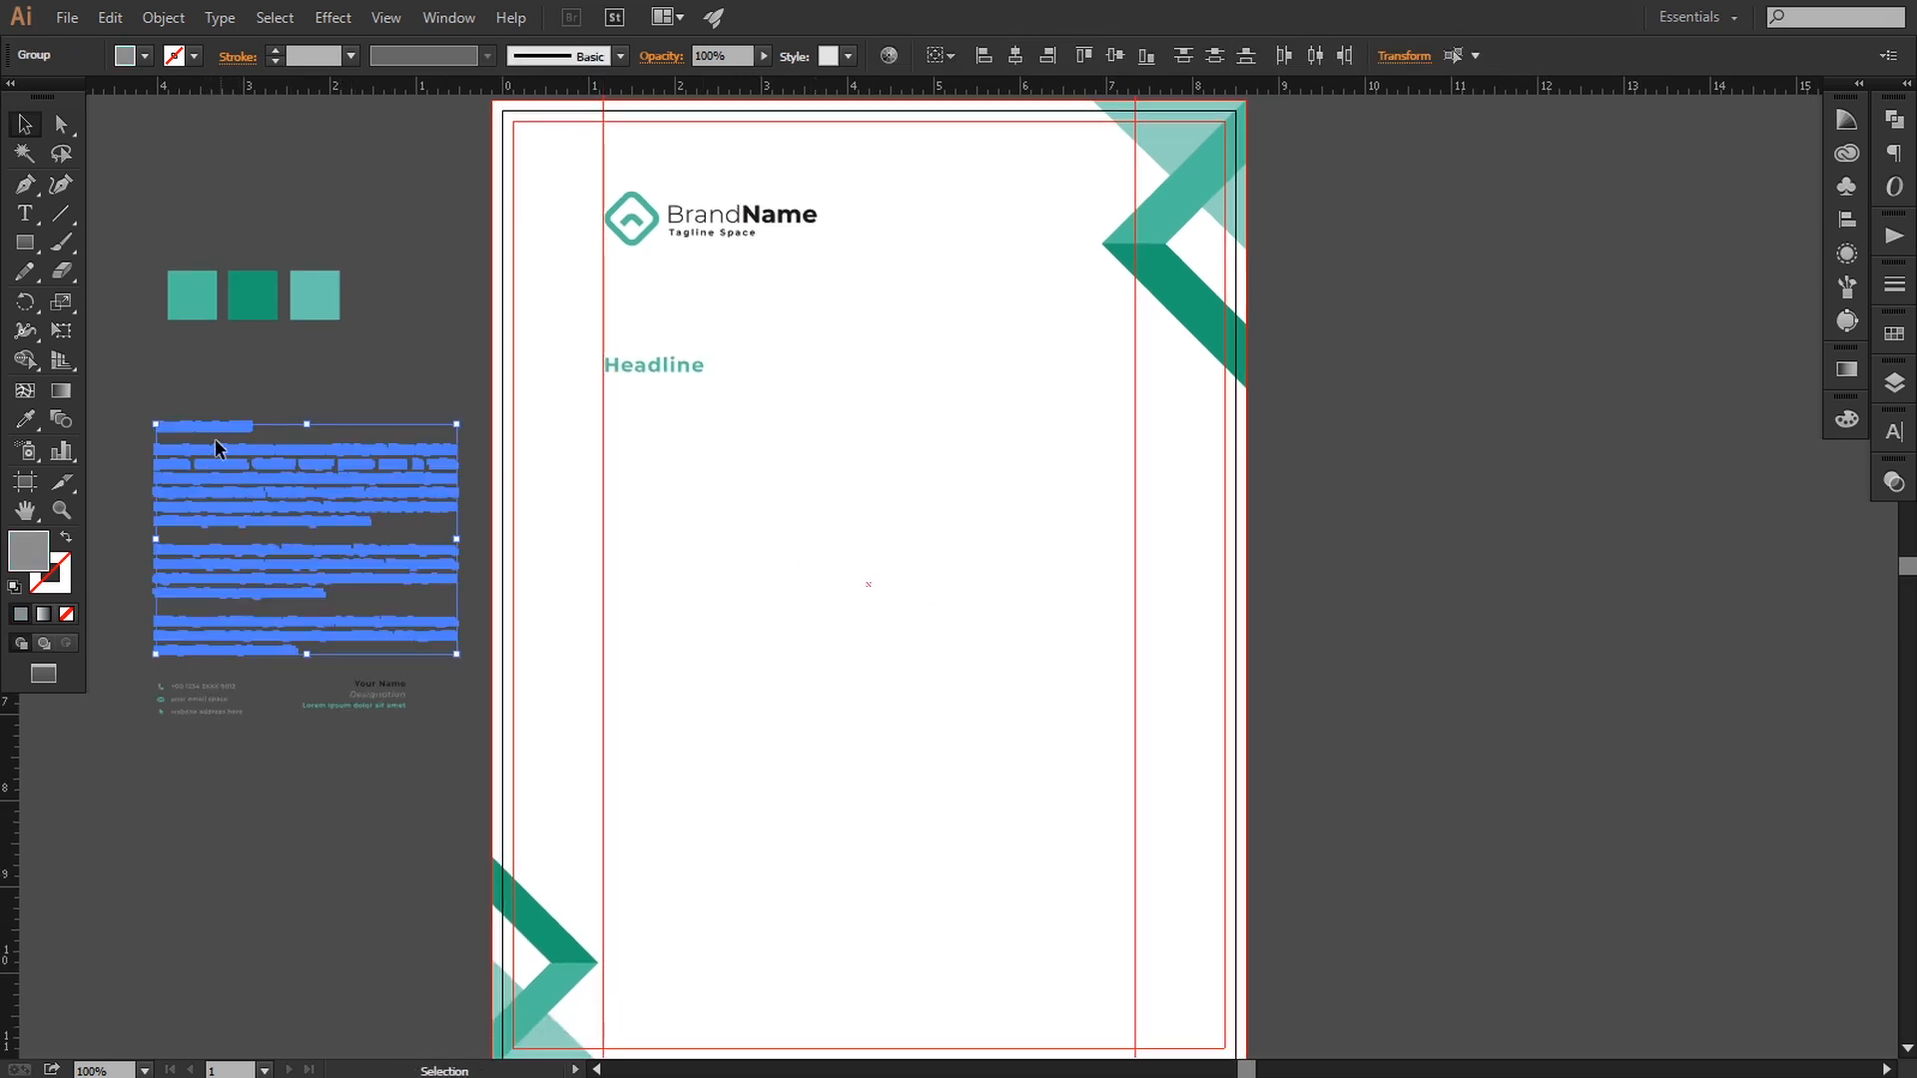
pyautogui.moveTo(215, 439); pyautogui.dragTo(659, 452)
pyautogui.rightClick(685, 485)
pyautogui.moveTo(779, 687)
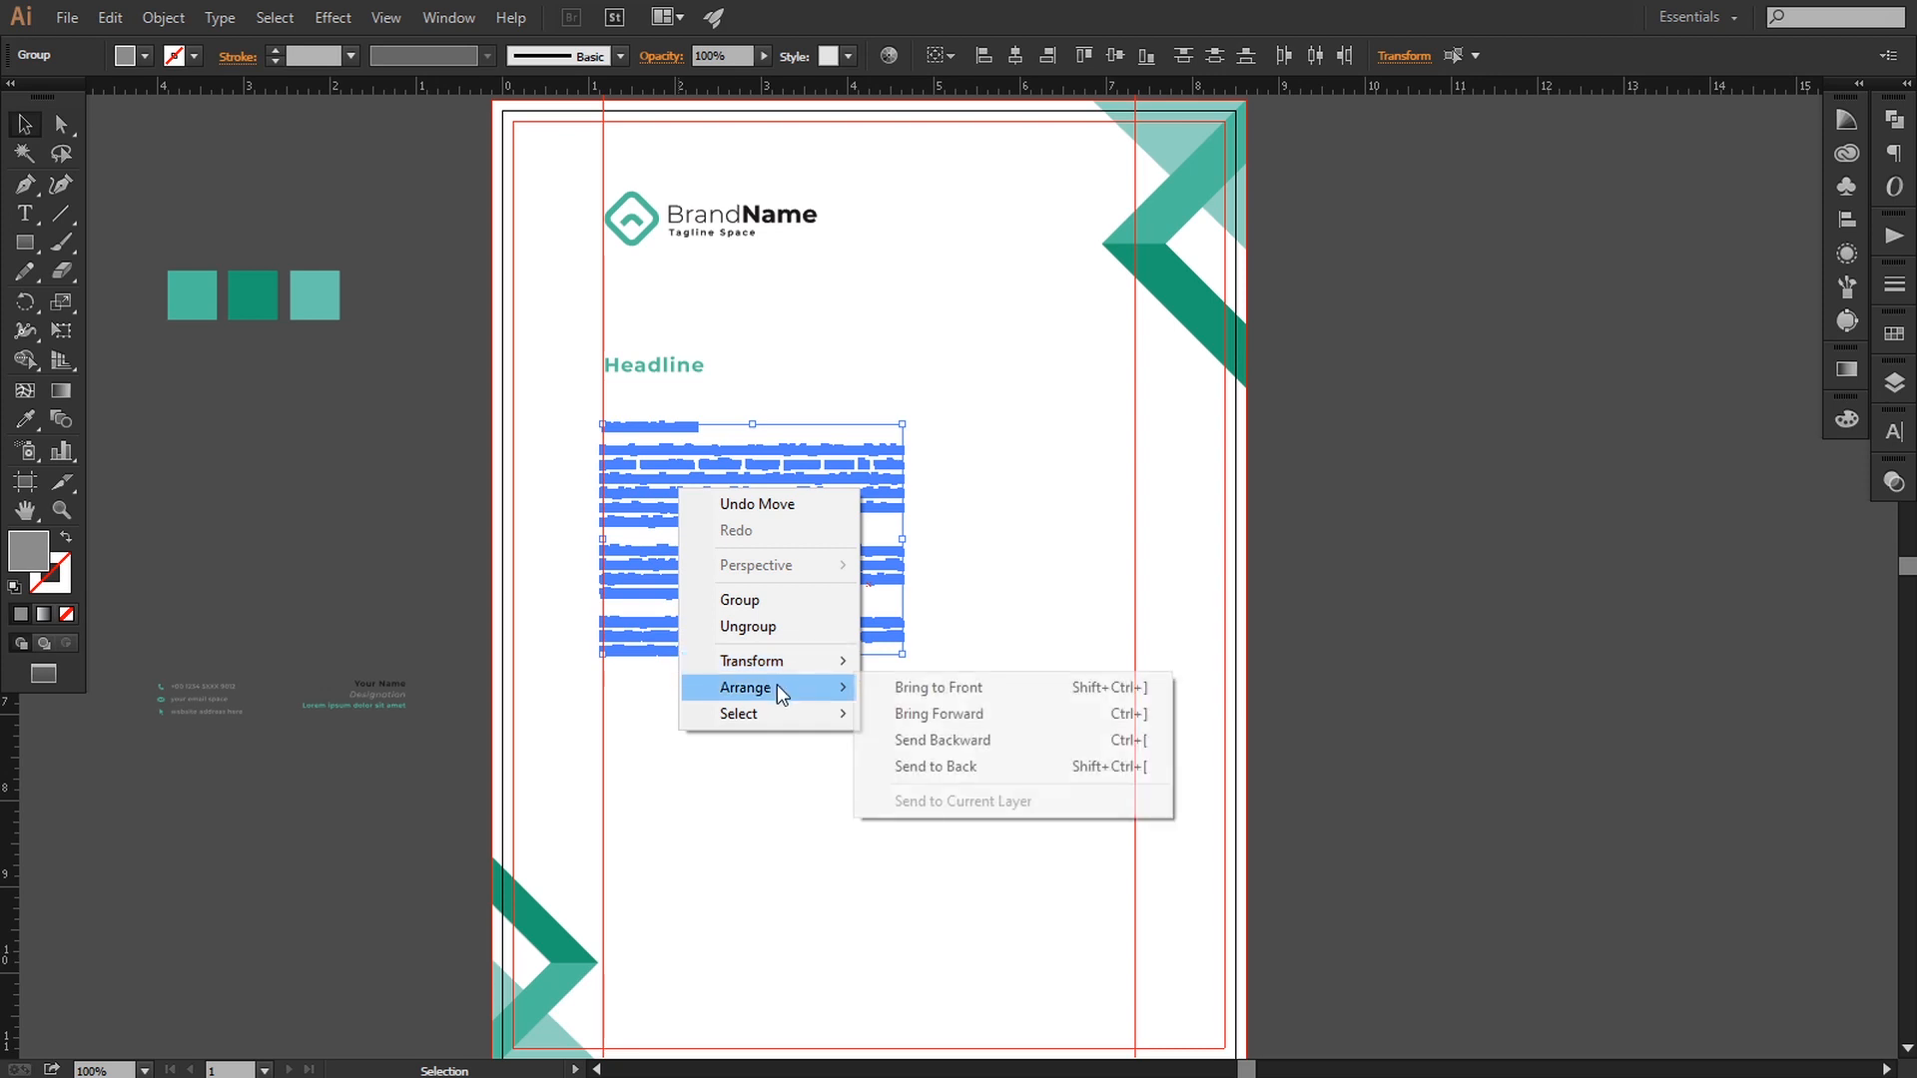
pyautogui.click(933, 687)
# - Group the date with the body text and enlarge the group proportionally to span the width between the vertical guides
pyautogui.click(162, 17)
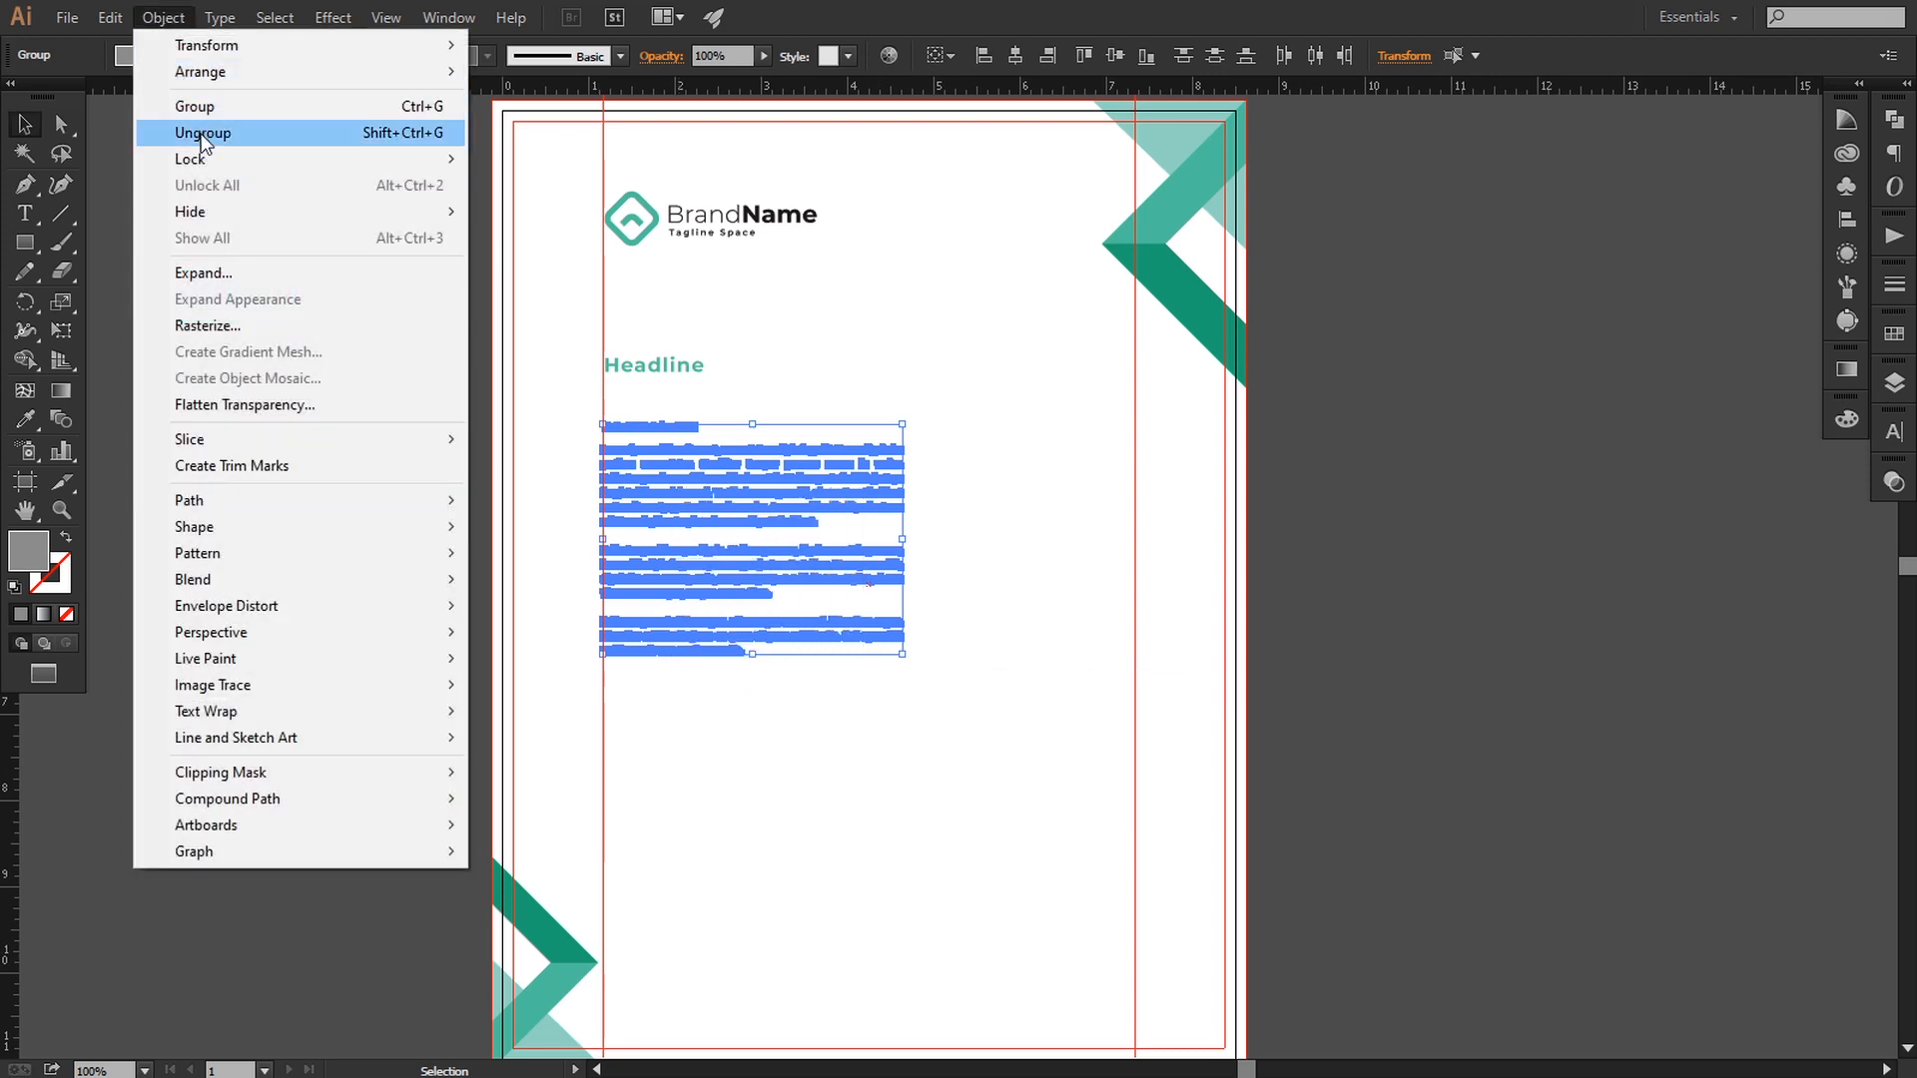
pyautogui.click(199, 110)
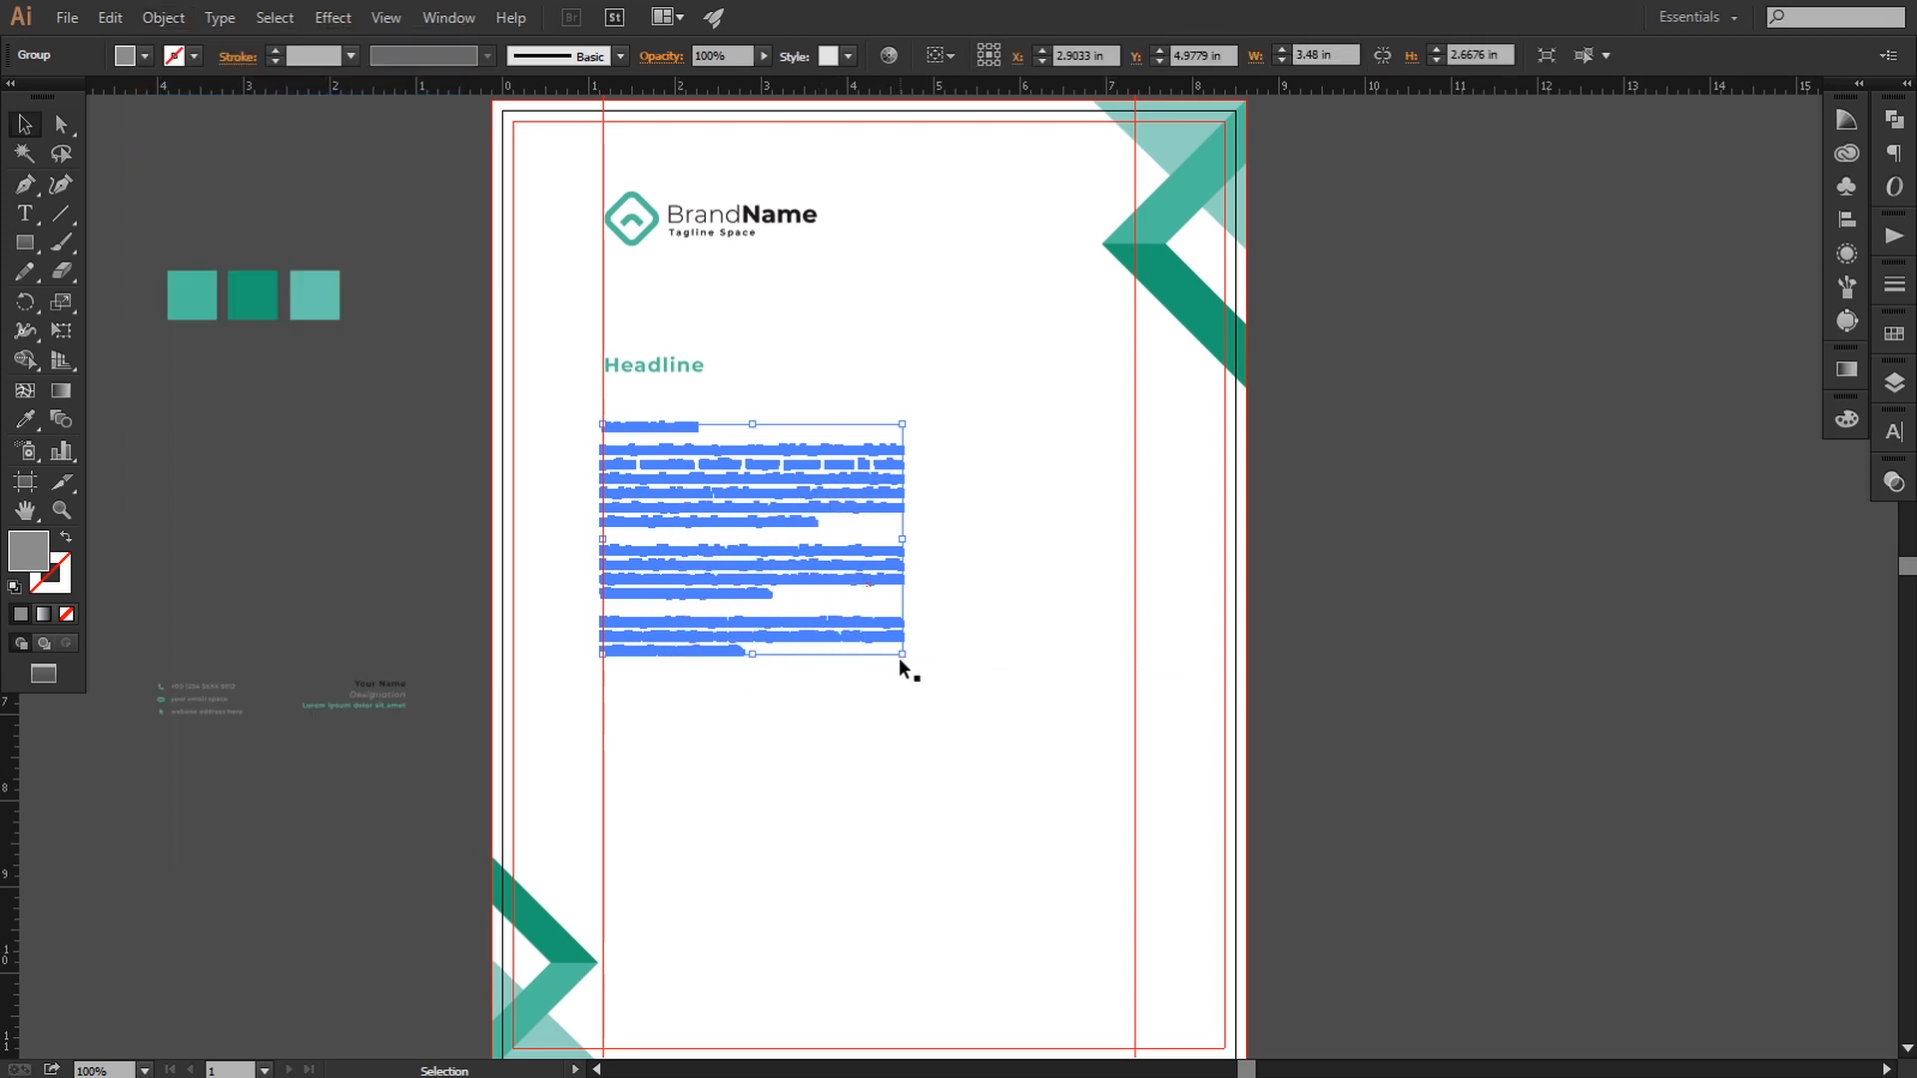
pyautogui.moveTo(906, 656); pyautogui.dragTo(1140, 881)
pyautogui.click(1366, 596)
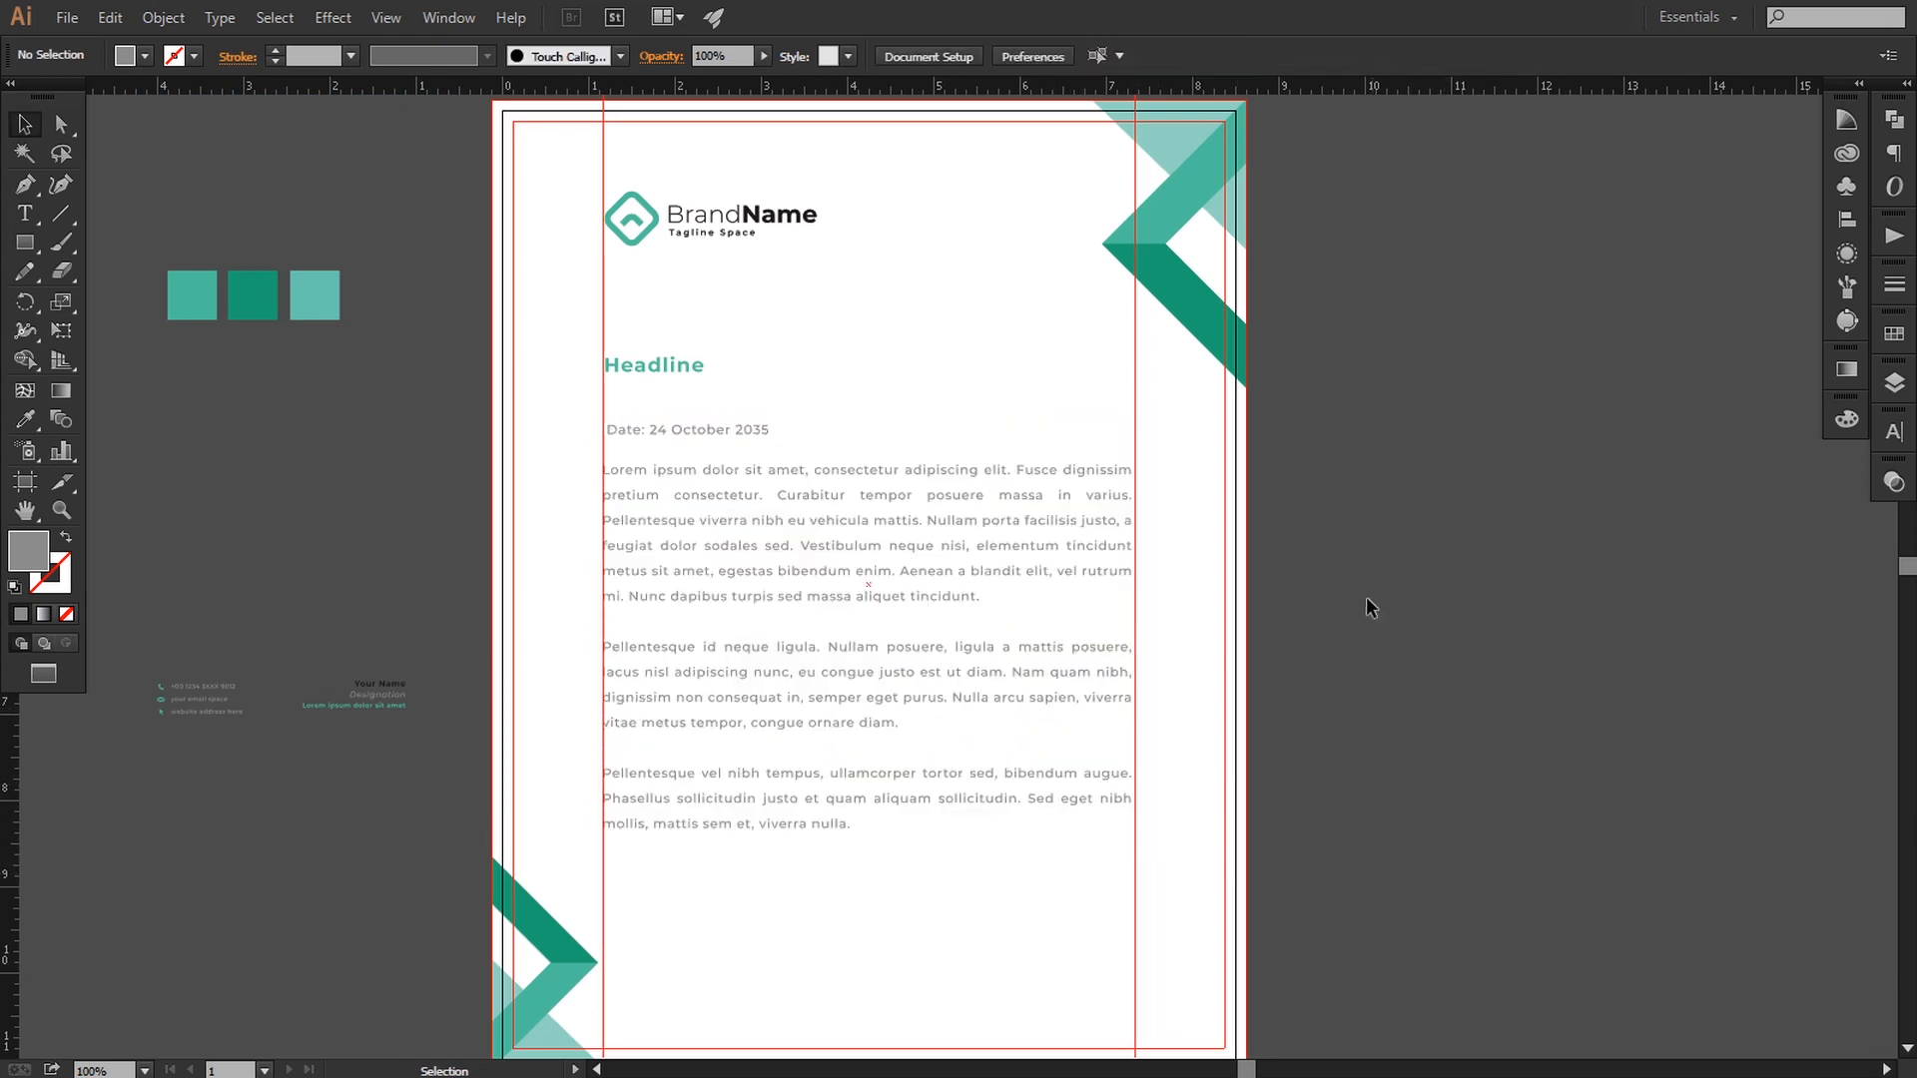
# - Ungroup the date from the body text and clear the selection
pyautogui.scroll(-1, 1361, 597)
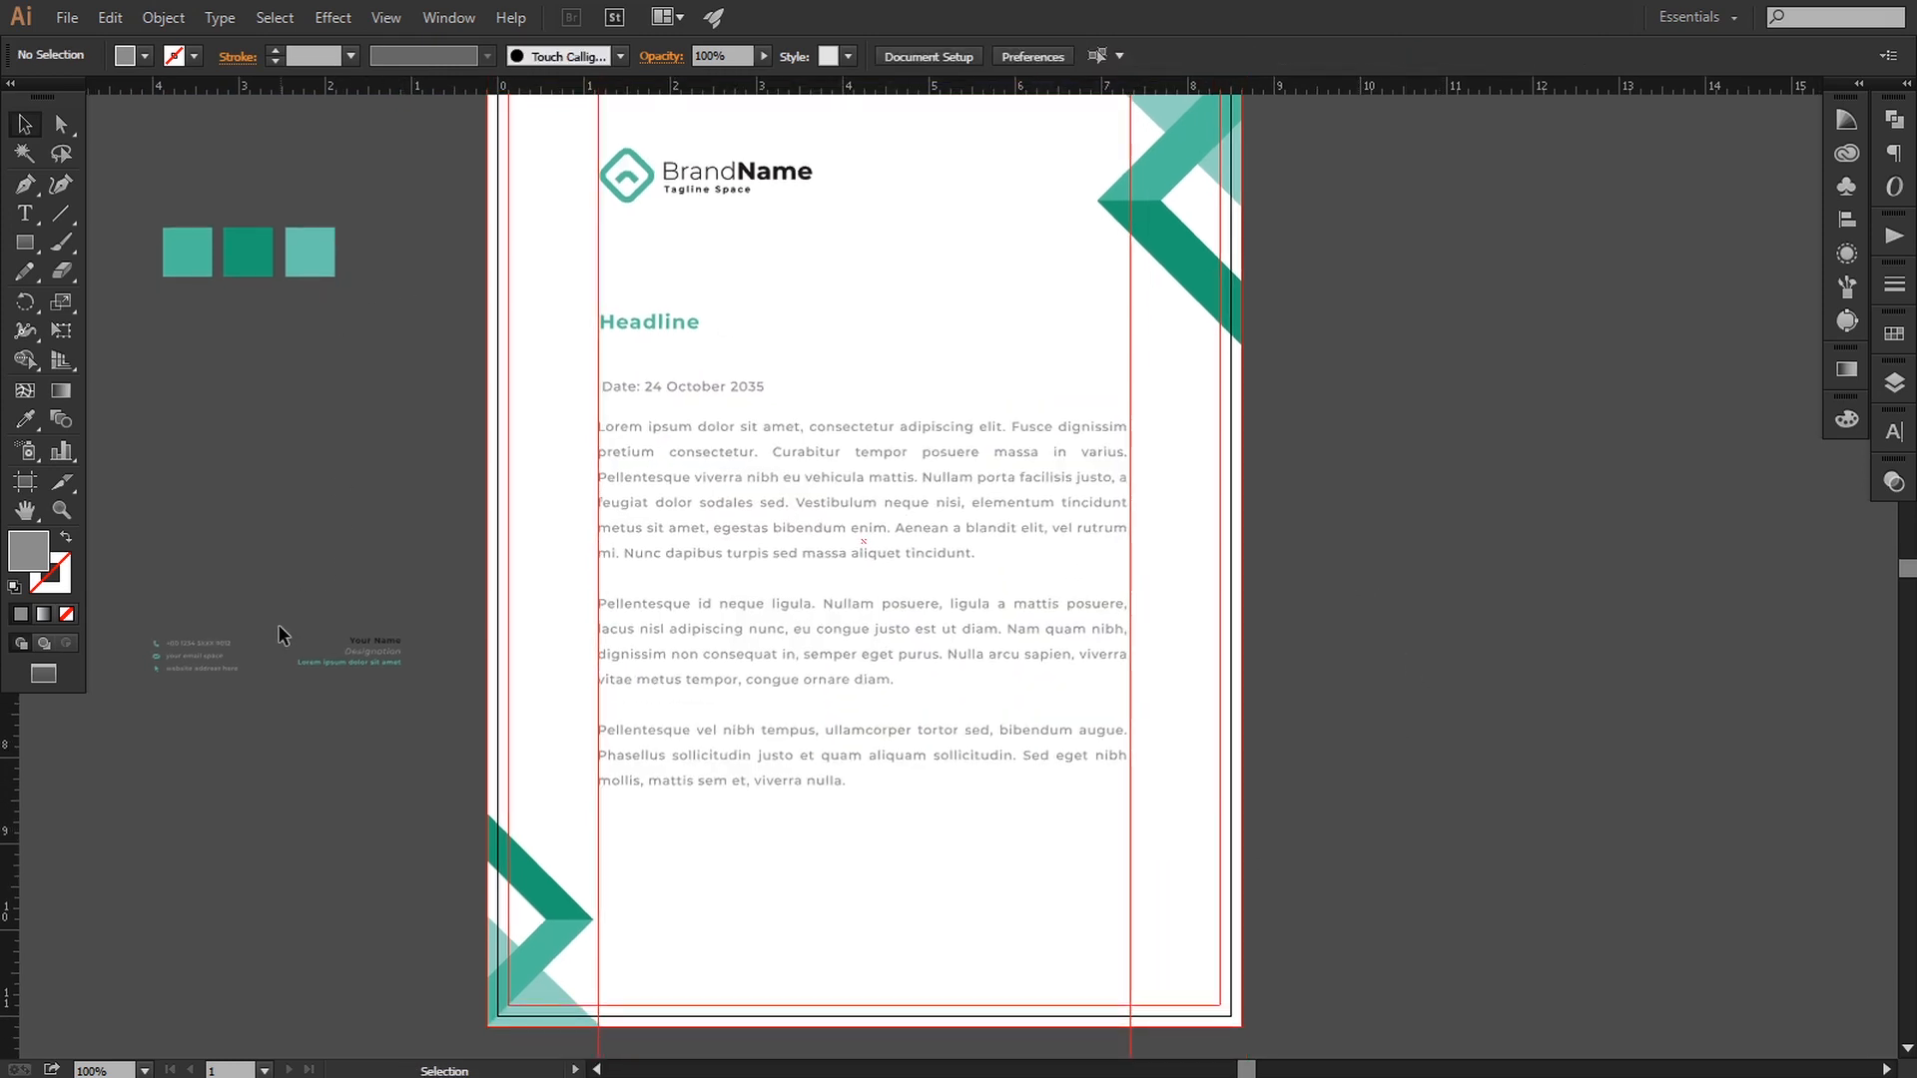
pyautogui.press('space')
pyautogui.click(647, 385)
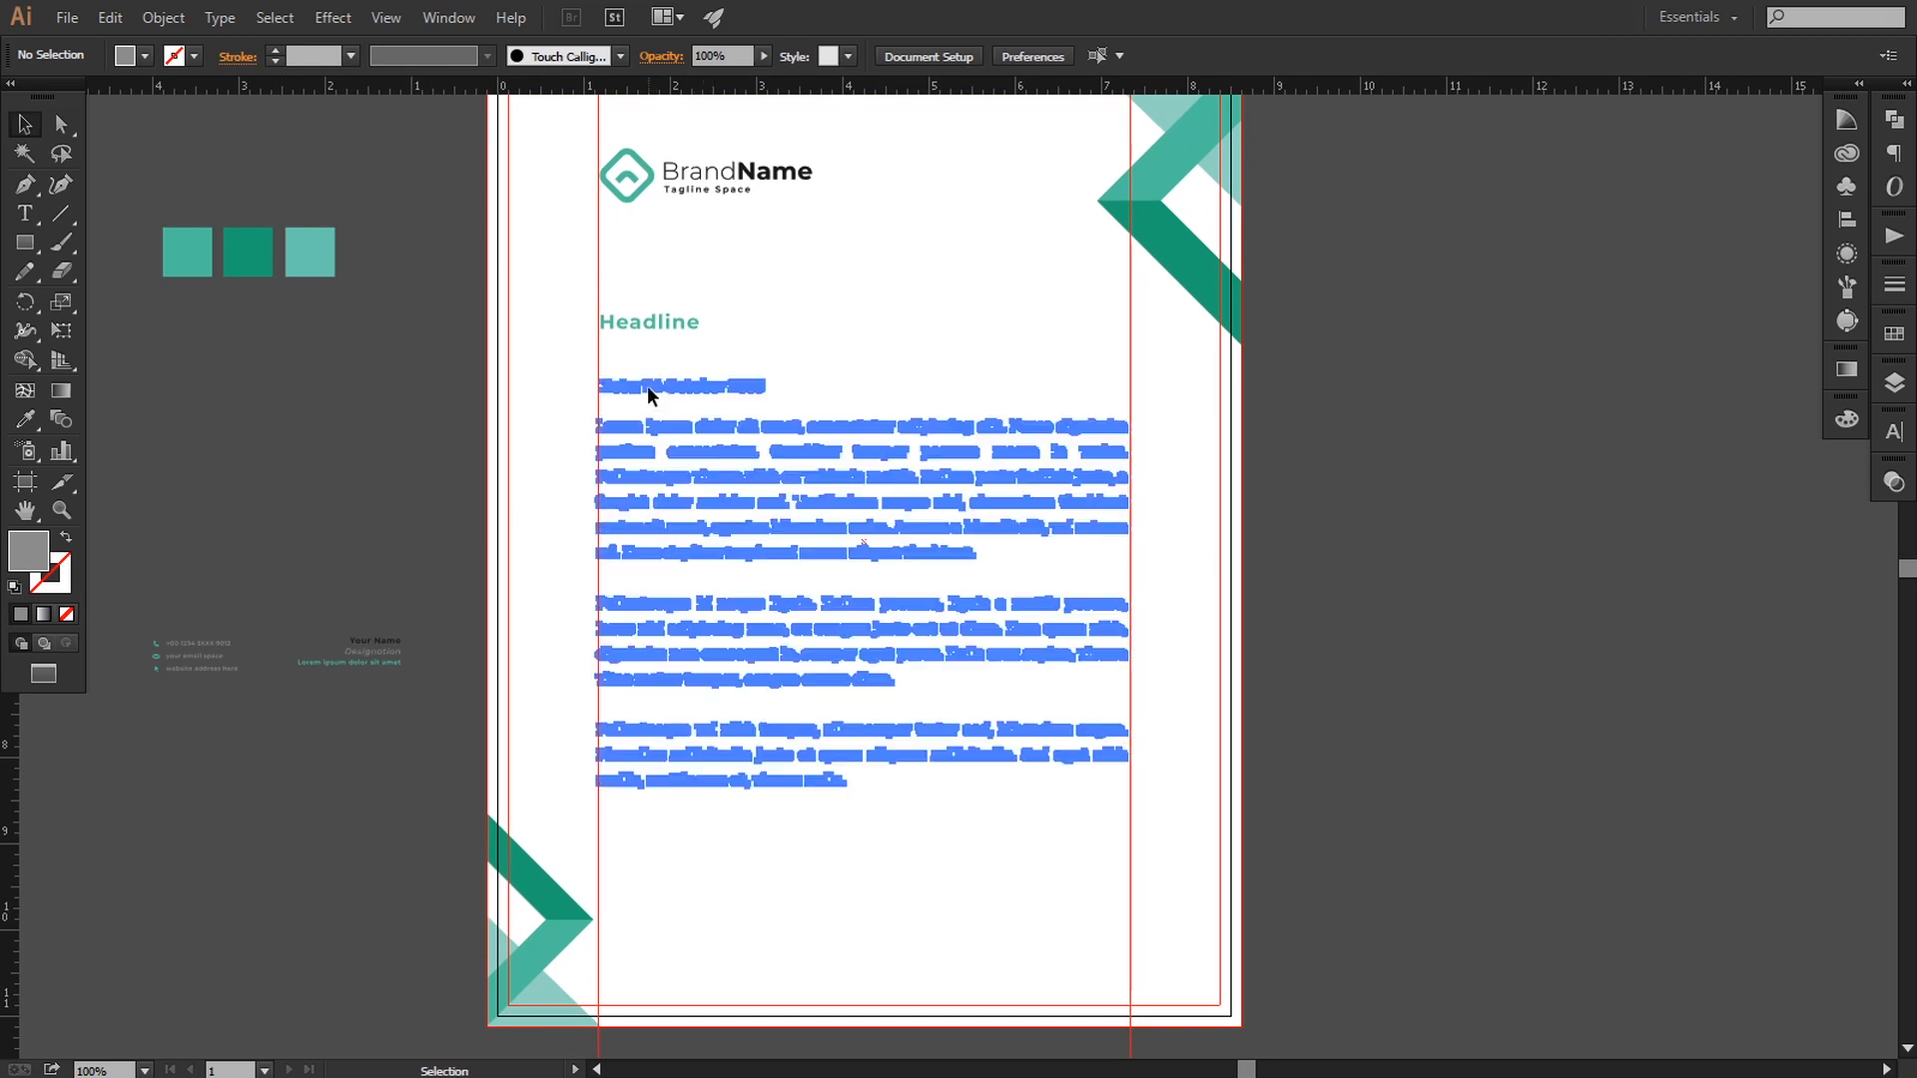
pyautogui.click(162, 17)
pyautogui.click(220, 133)
pyautogui.click(576, 392)
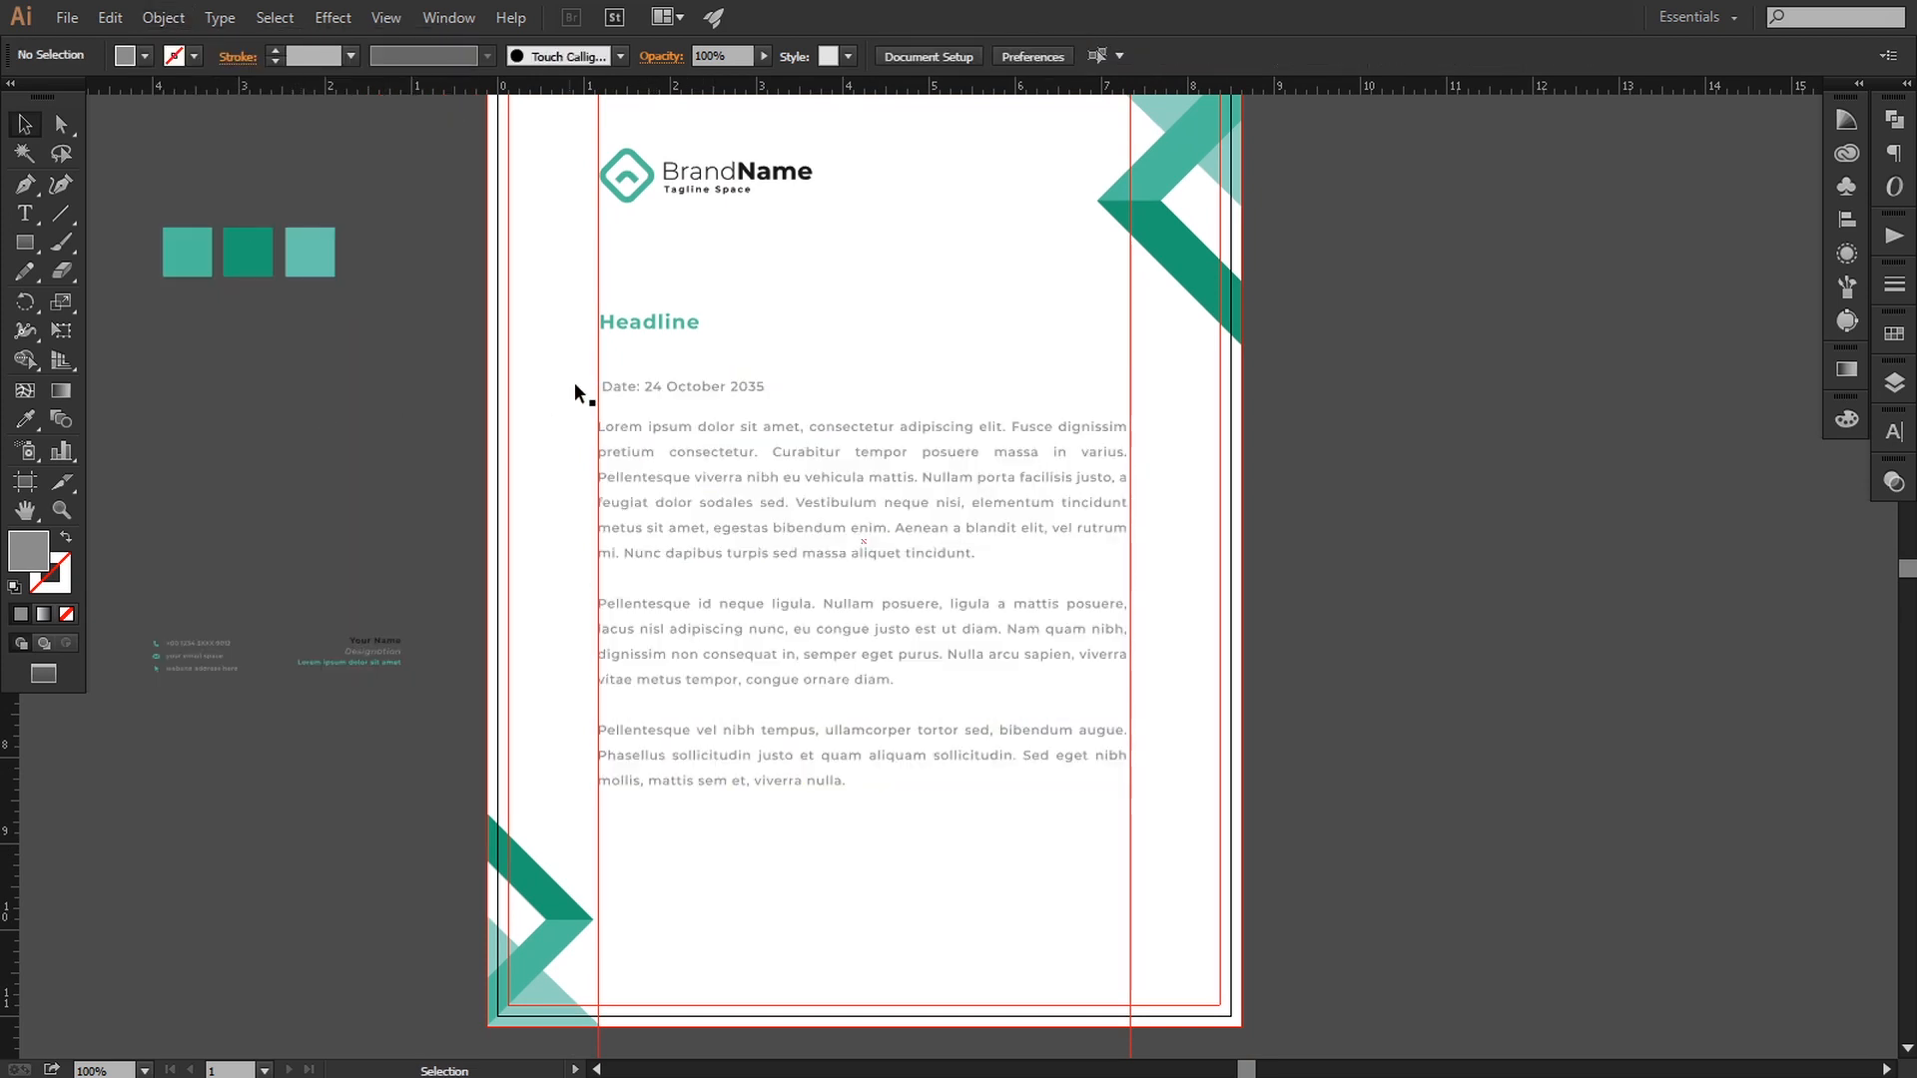
# - Move the date above the headline against the second vertical guide, and move the body text up closer beneath the headline
pyautogui.click(636, 386)
pyautogui.moveTo(636, 387); pyautogui.dragTo(1002, 273)
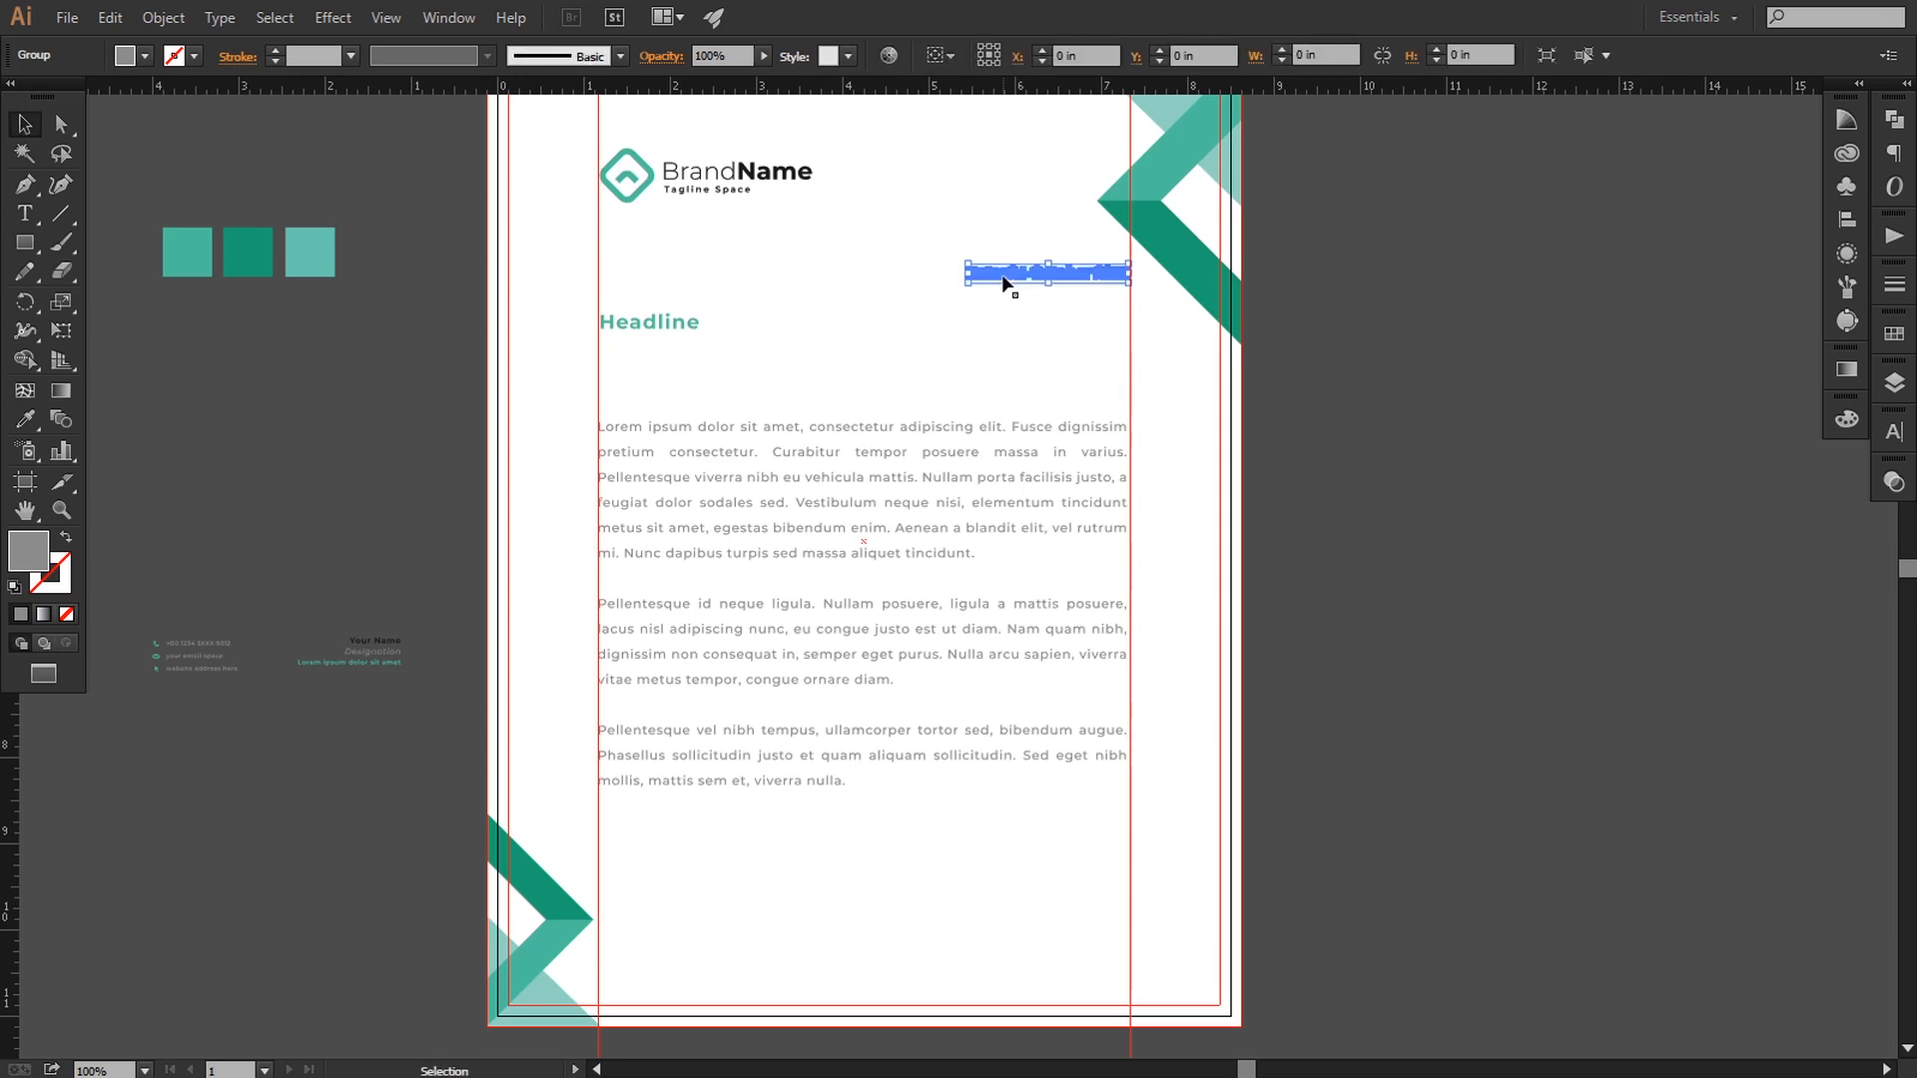
pyautogui.click(1292, 397)
pyautogui.moveTo(769, 427); pyautogui.dragTo(775, 375)
pyautogui.click(1295, 583)
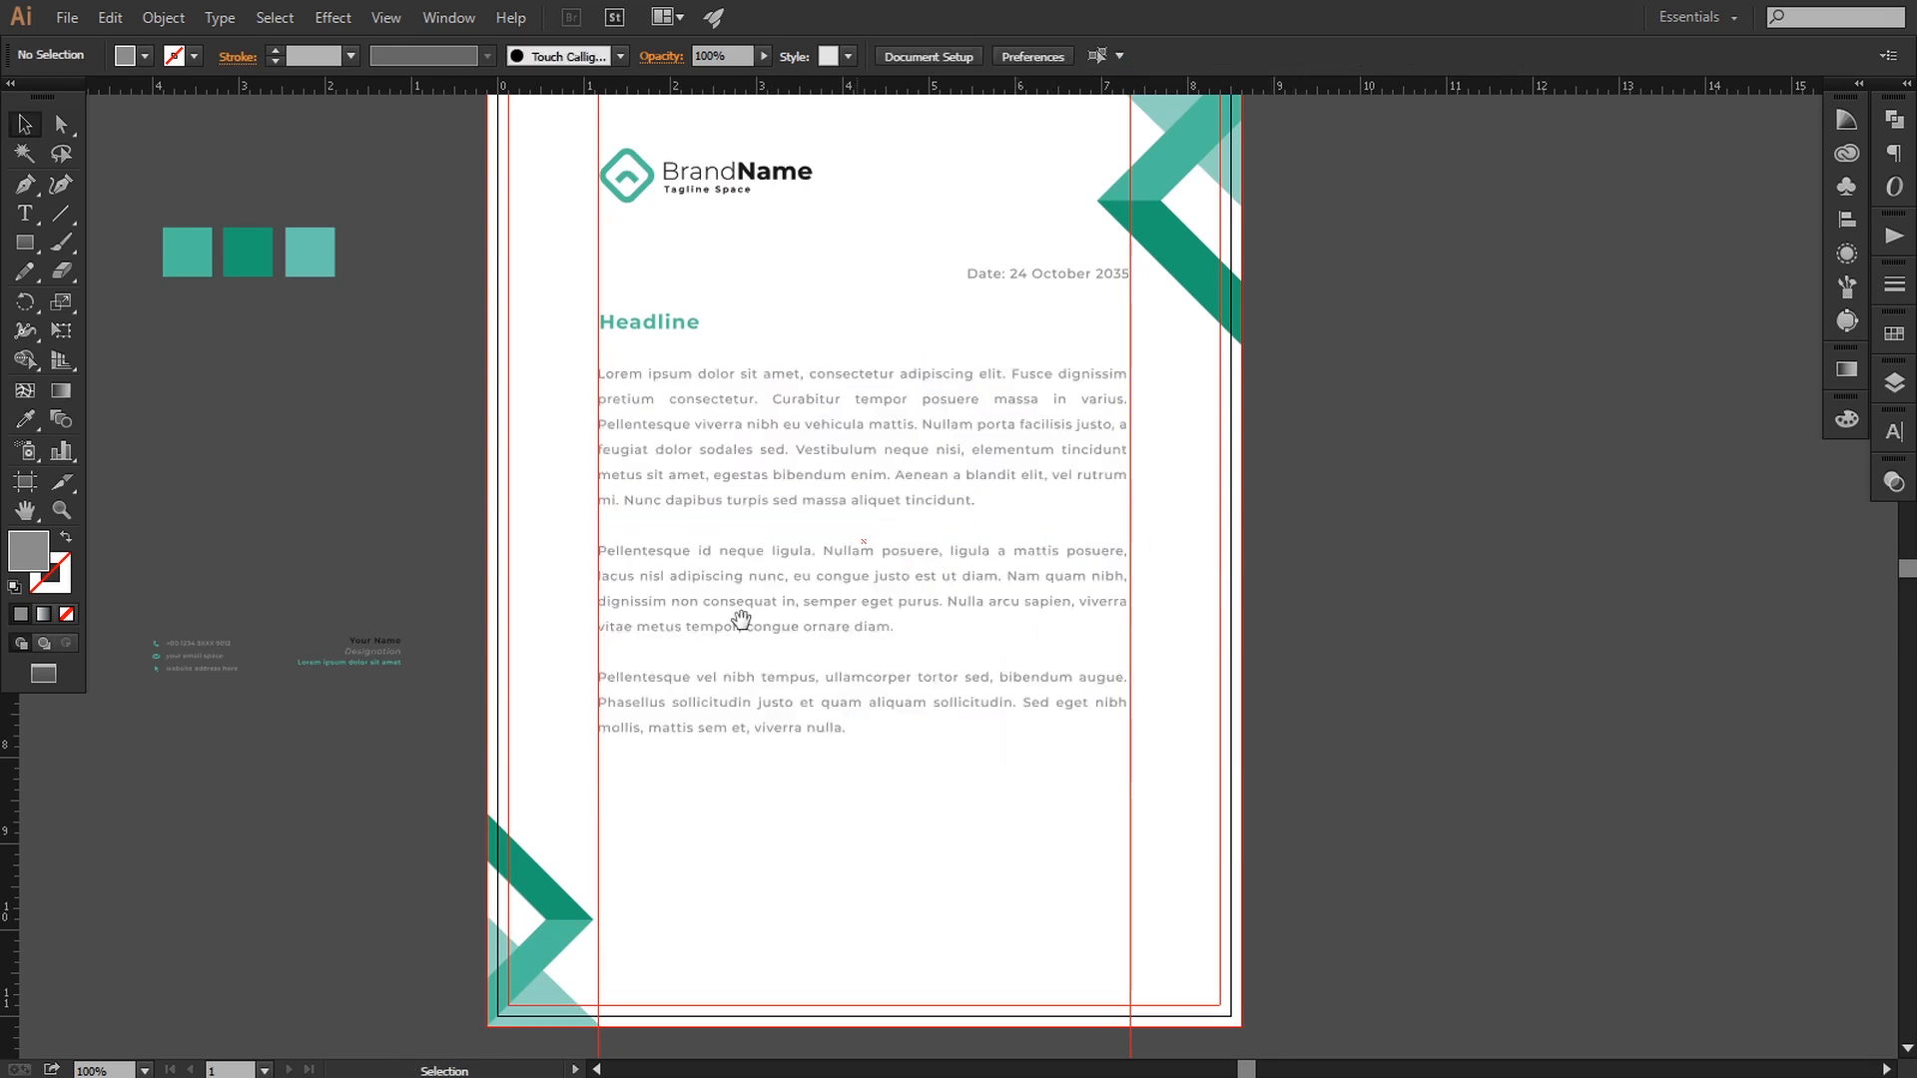
# - Place the contact details and signature block near the page bottom, spanning the vertical guides, and bring them to front
pyautogui.moveTo(741, 619); pyautogui.dragTo(775, 530)
pyautogui.moveTo(321, 599); pyautogui.dragTo(1170, 877)
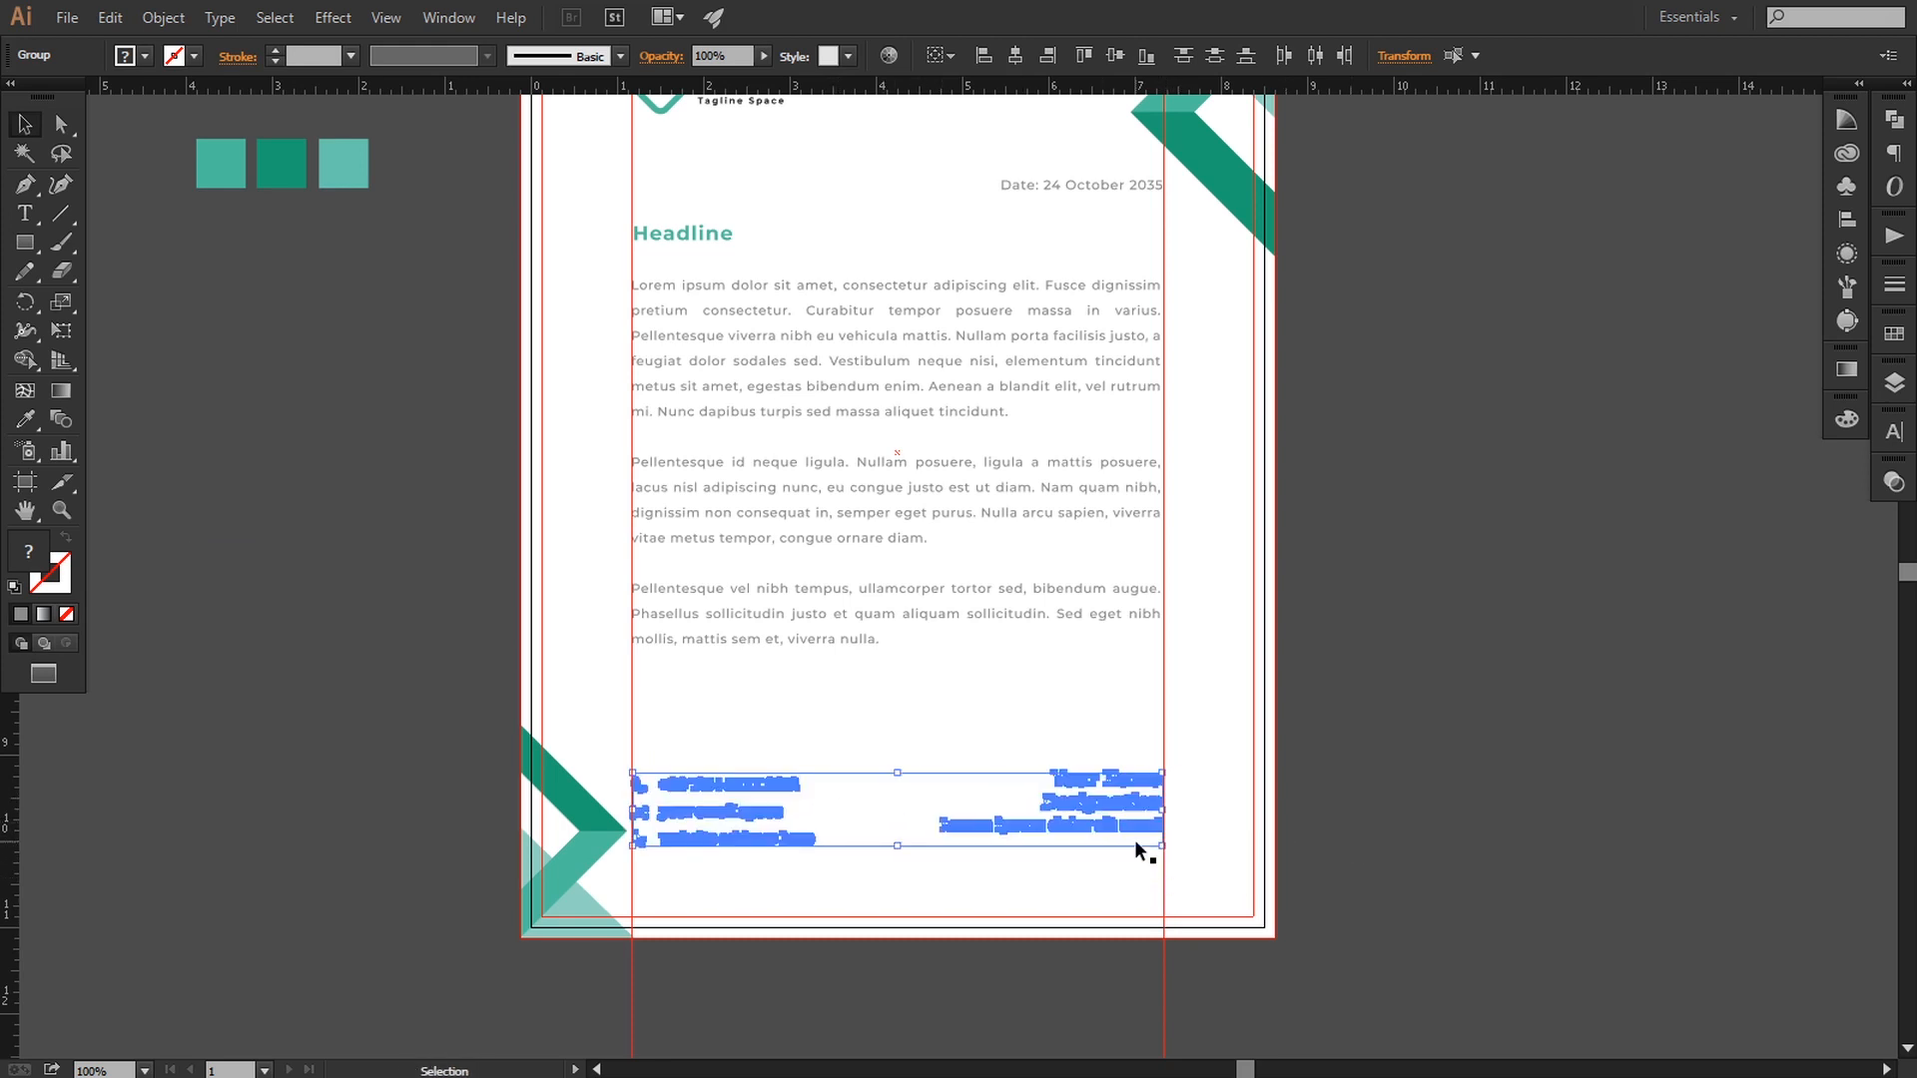
pyautogui.rightClick(1136, 842)
pyautogui.click(1393, 793)
pyautogui.click(1388, 795)
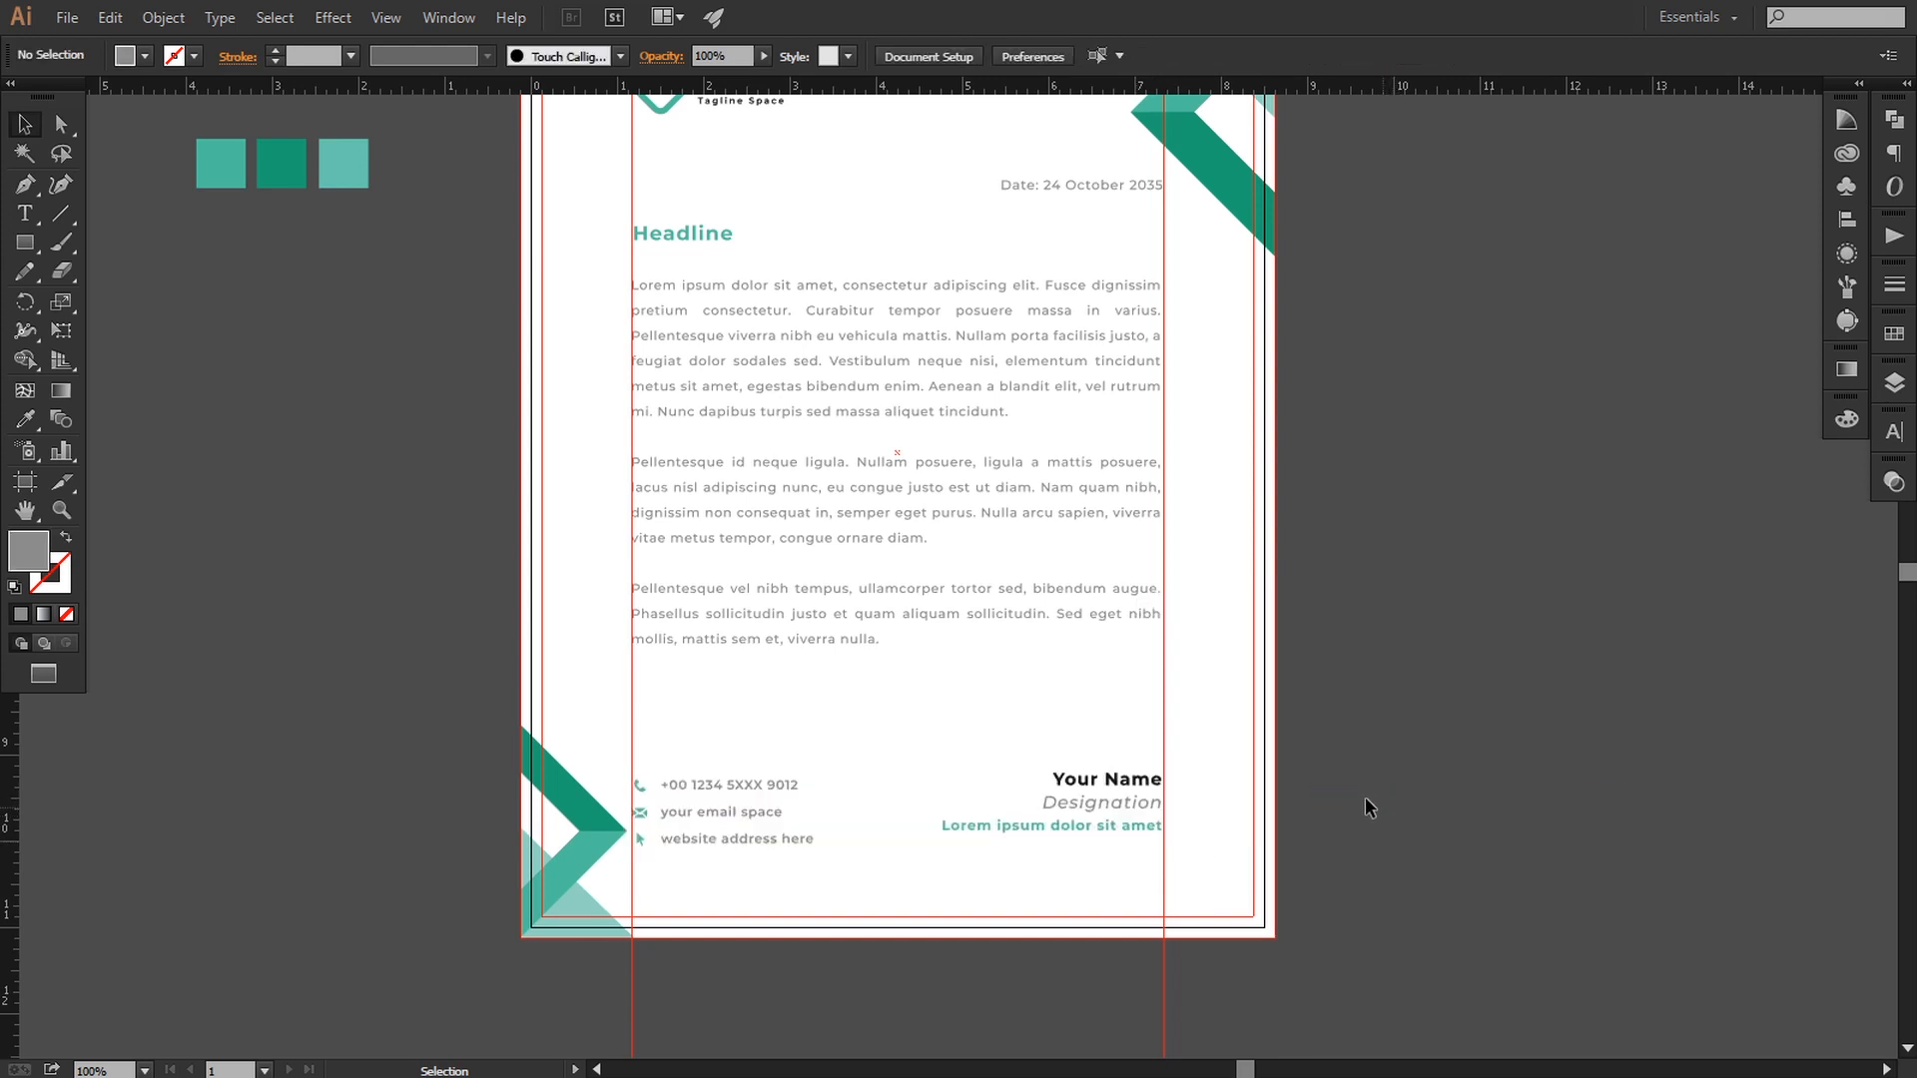
# - Scale the contact details down to about 1.90 × 0.70 in and nudge them up level with the signature block
pyautogui.moveTo(1364, 797); pyautogui.dragTo(1357, 733)
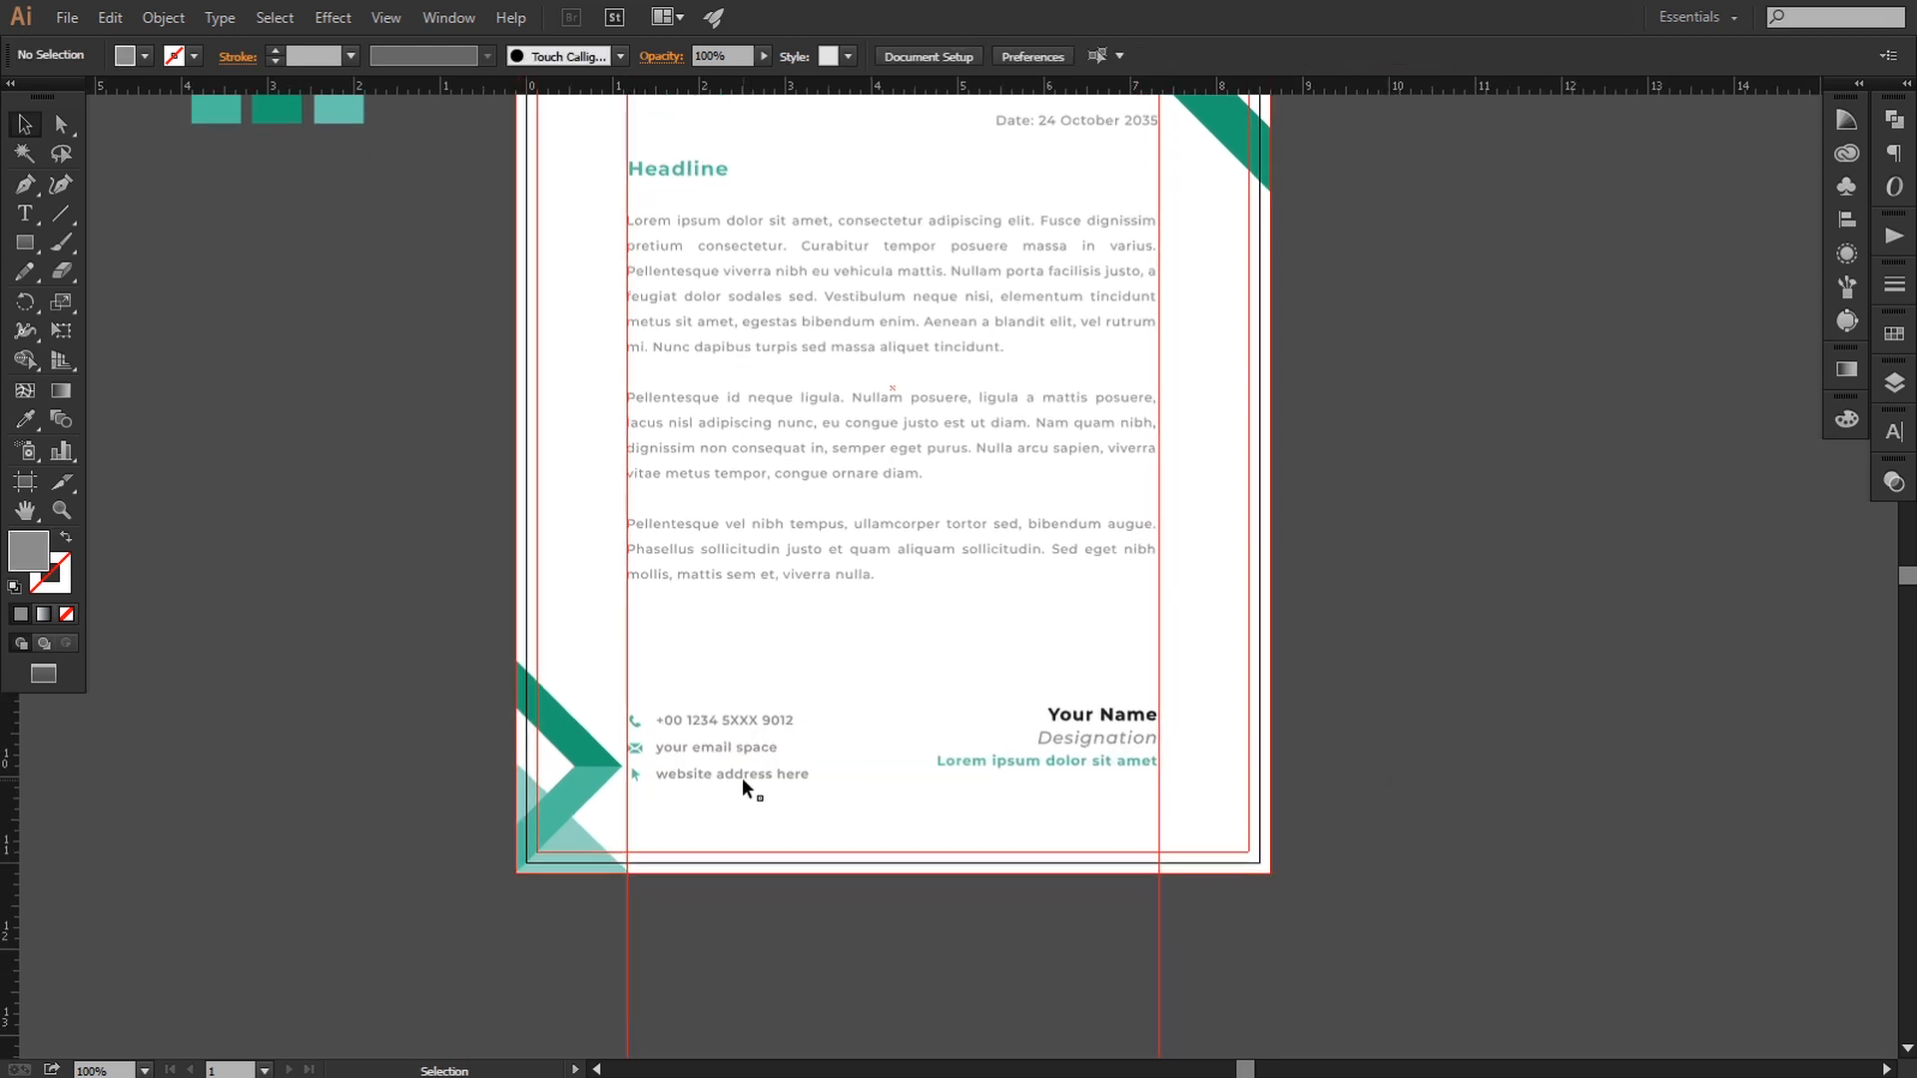
pyautogui.click(741, 777)
pyautogui.moveTo(813, 778); pyautogui.dragTo(788, 781)
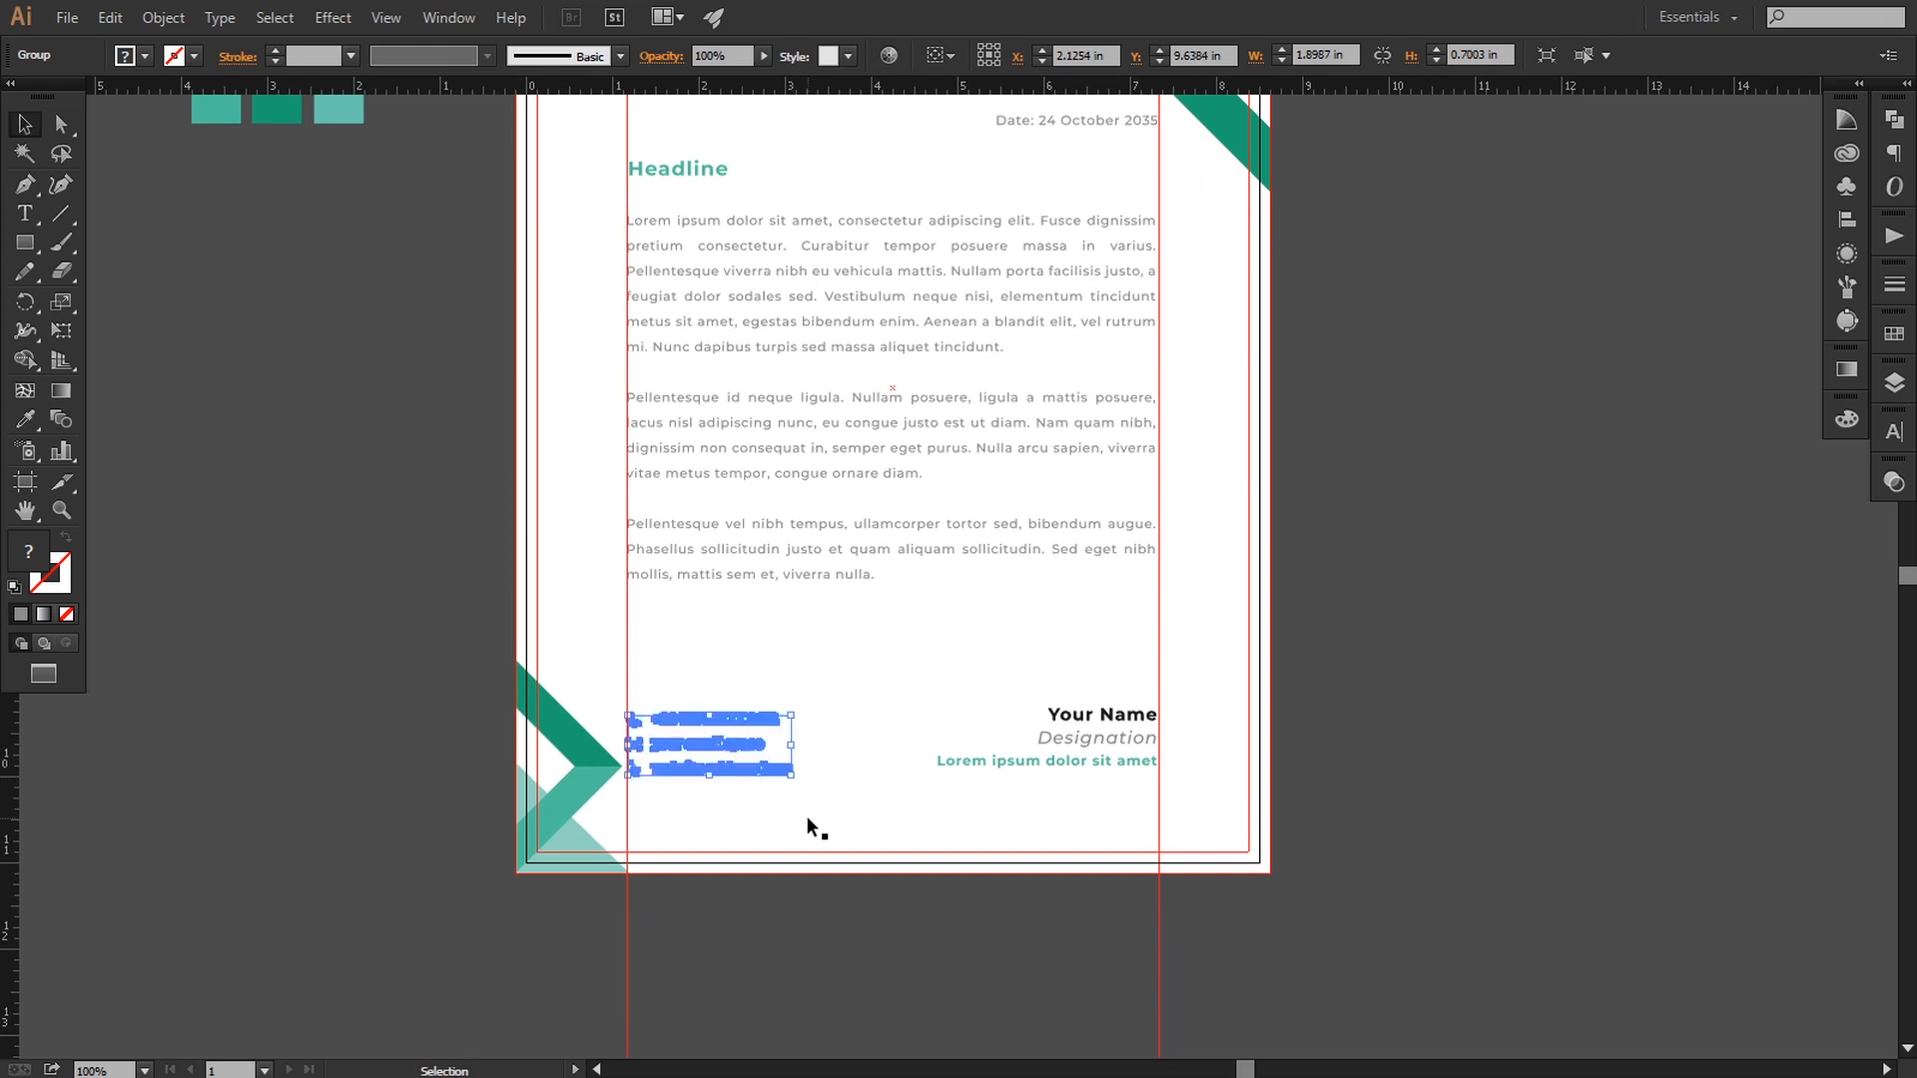
pyautogui.hotkey('shift', 'Up')
pyautogui.hotkey('shift', 'Up')
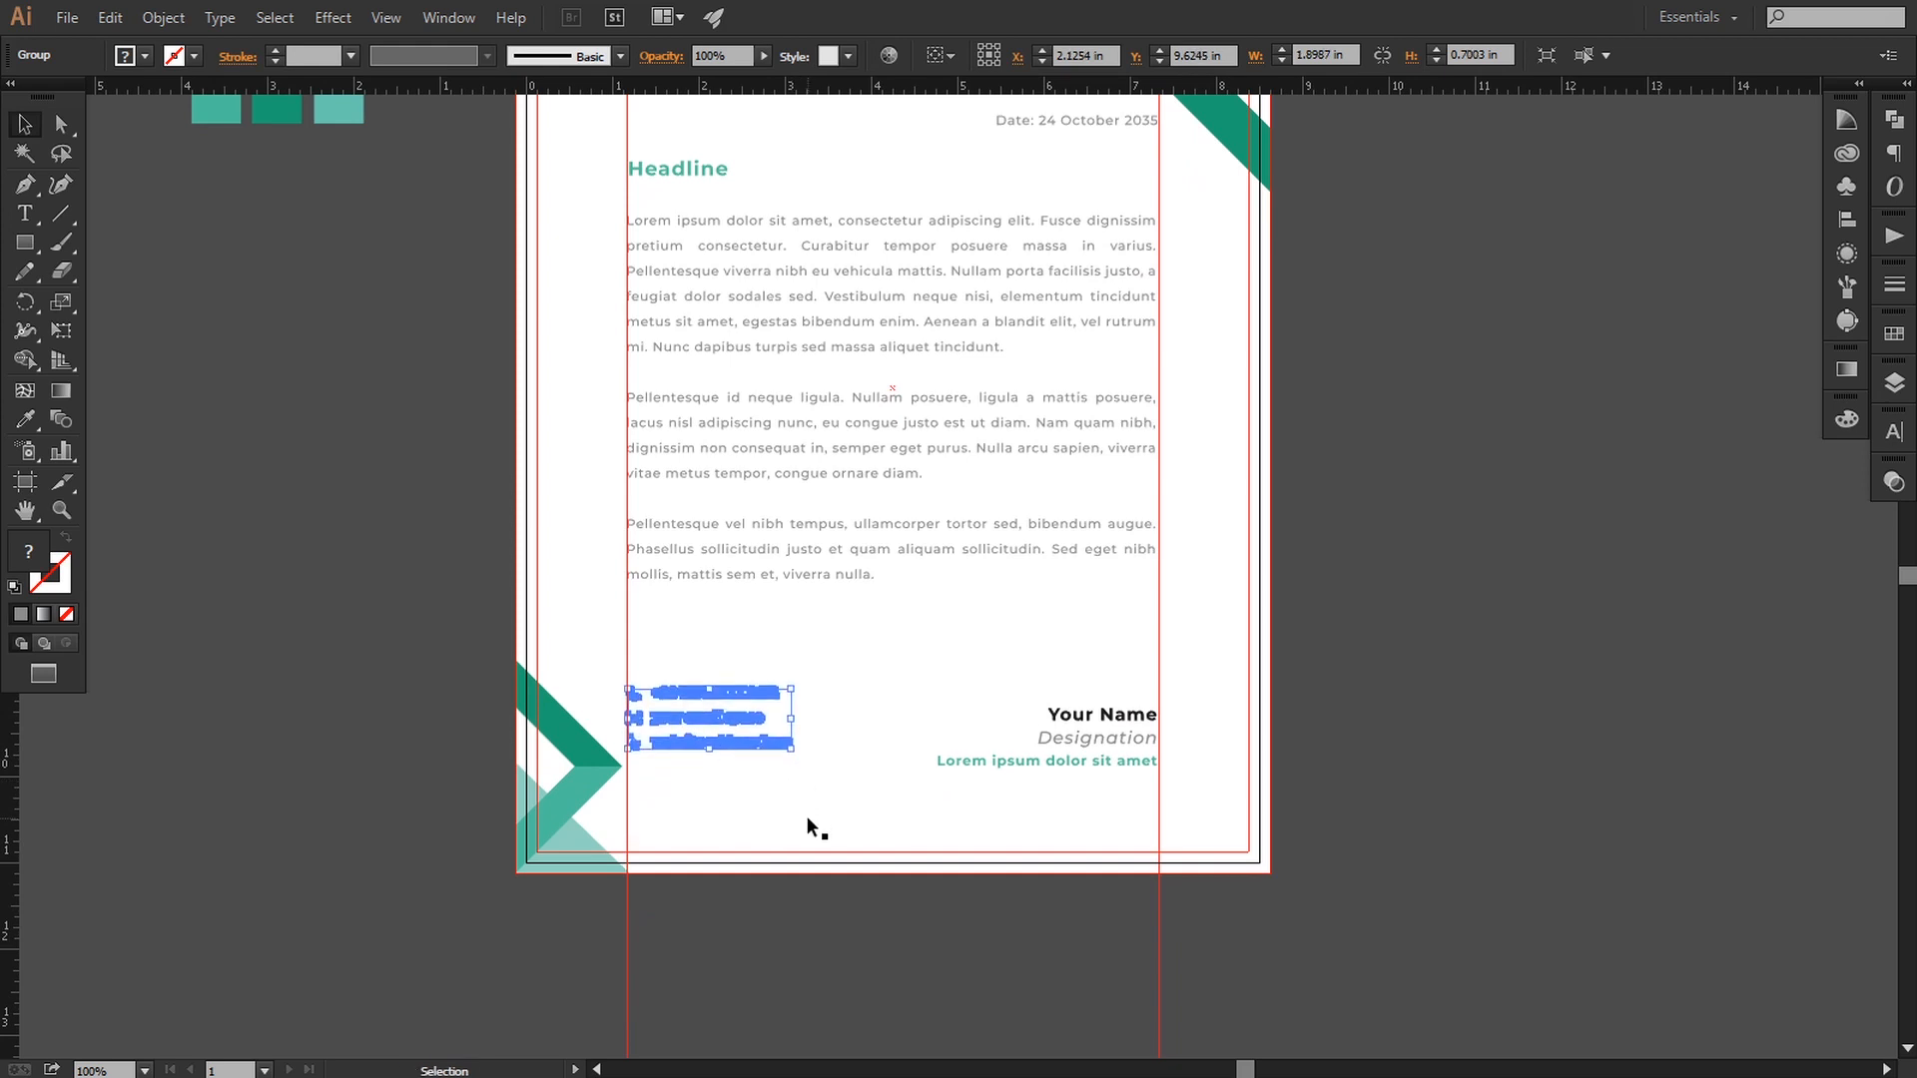
pyautogui.press('Down')
pyautogui.press('Down')
pyautogui.press('Down')
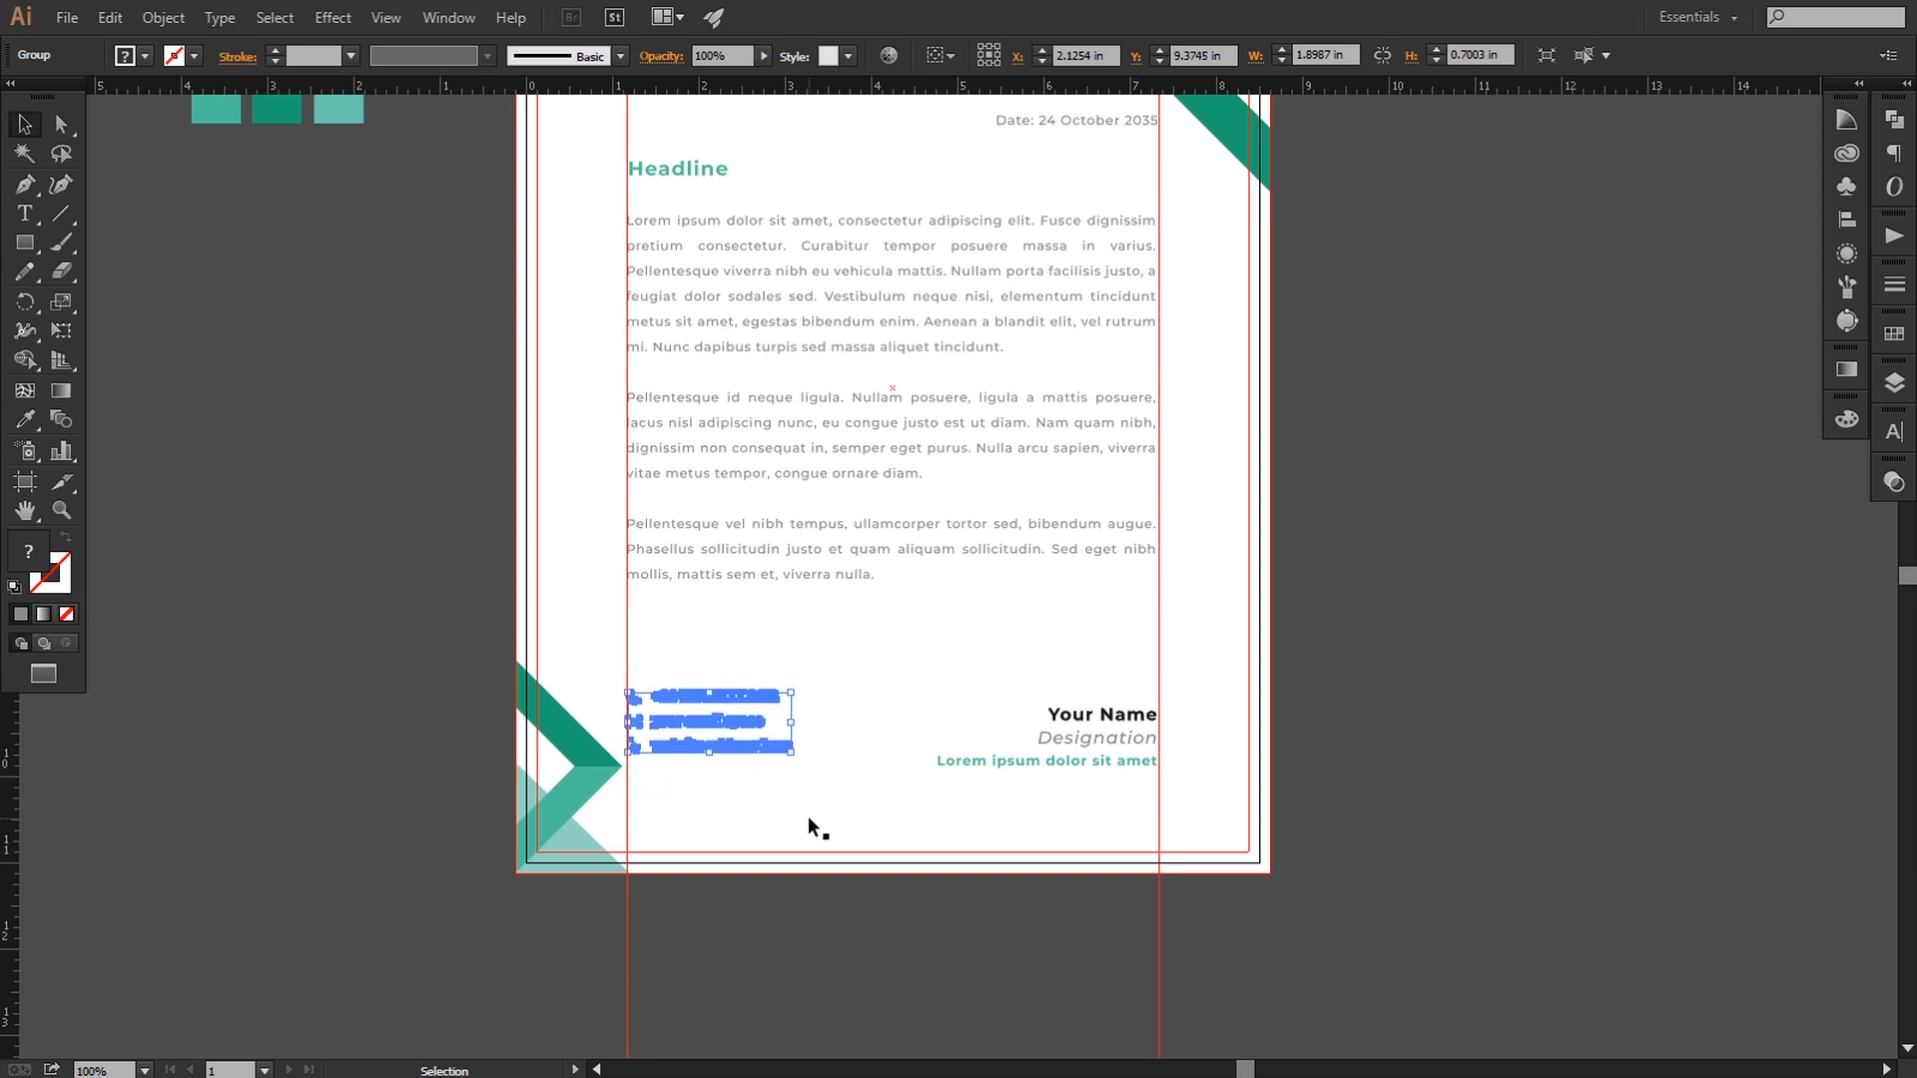
pyautogui.click(1338, 796)
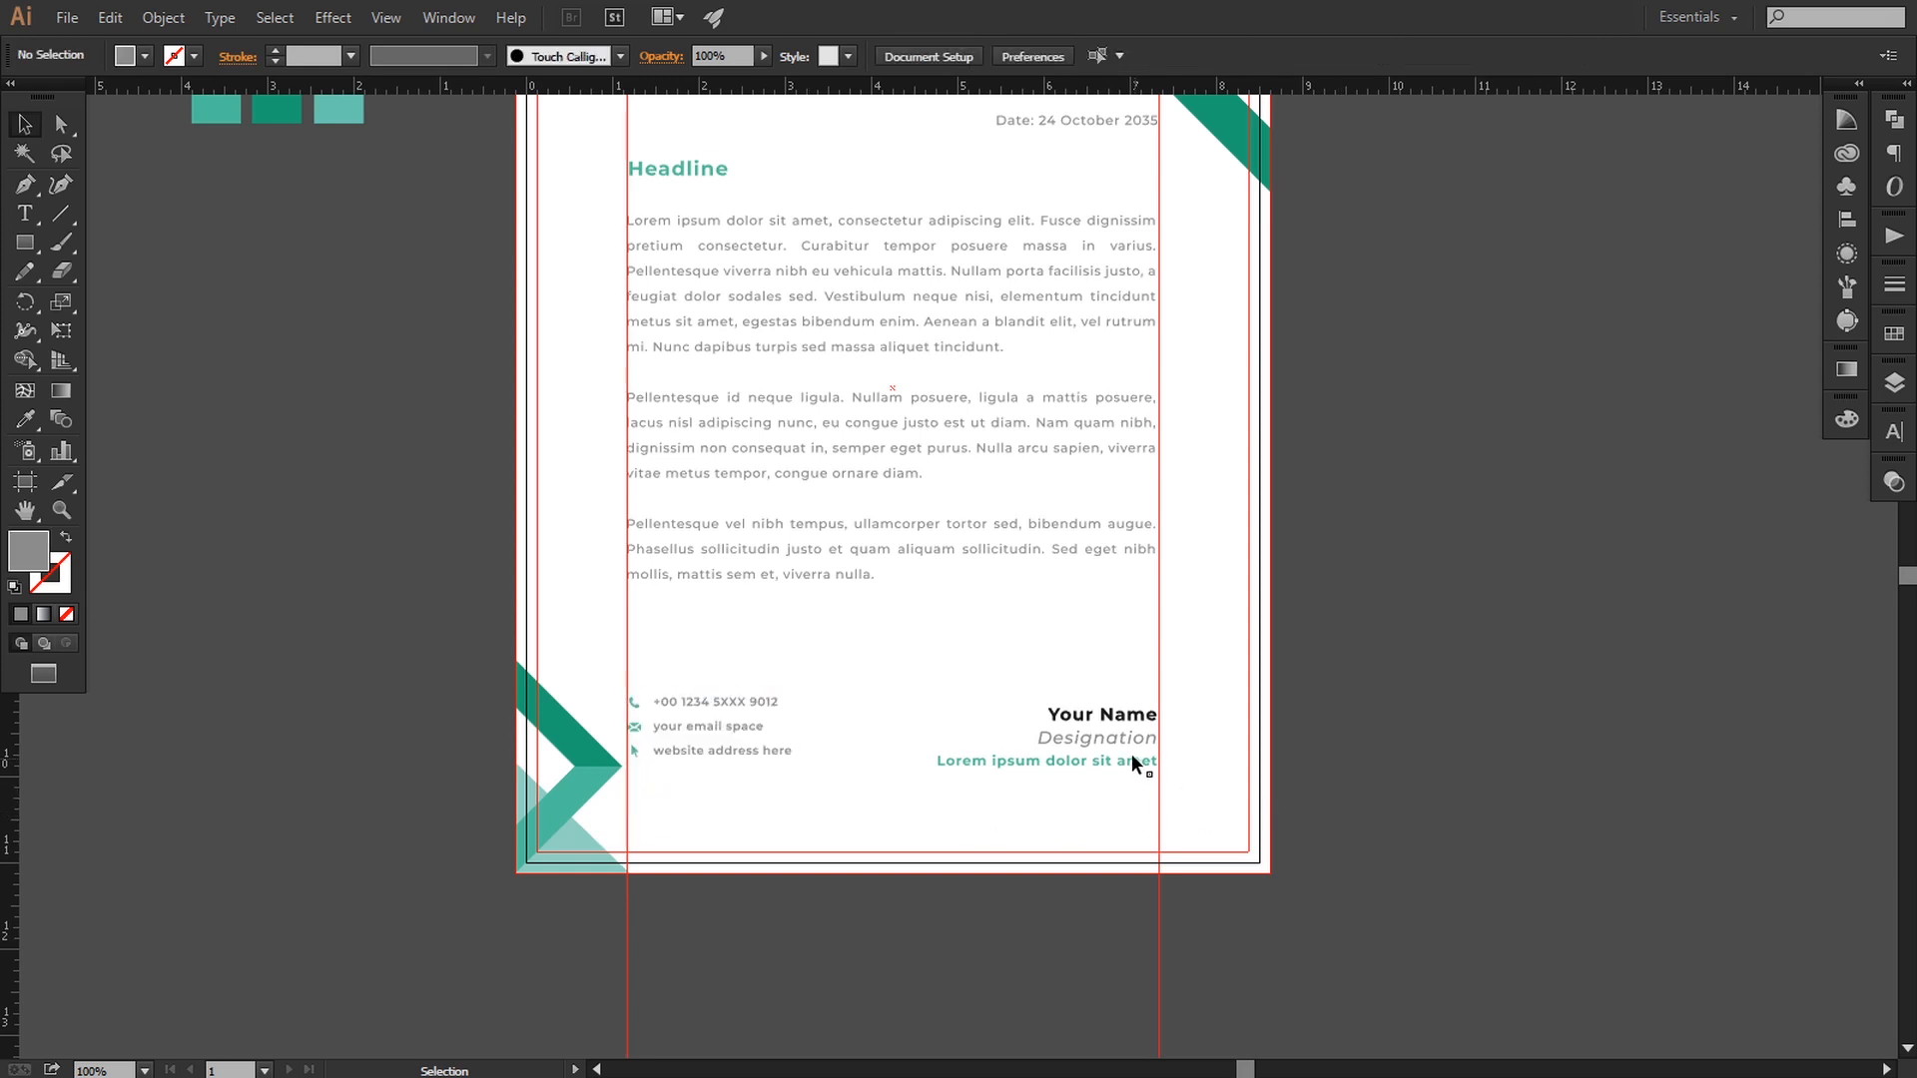
# - Scale the signature block down to about 1.70 × 0.47 in and align its base with the contact details using a horizontal guide
pyautogui.click(1095, 744)
pyautogui.moveTo(937, 768)
pyautogui.mouseDown()
pyautogui.moveTo(1028, 754)
pyautogui.moveTo(1009, 752)
pyautogui.mouseUp()
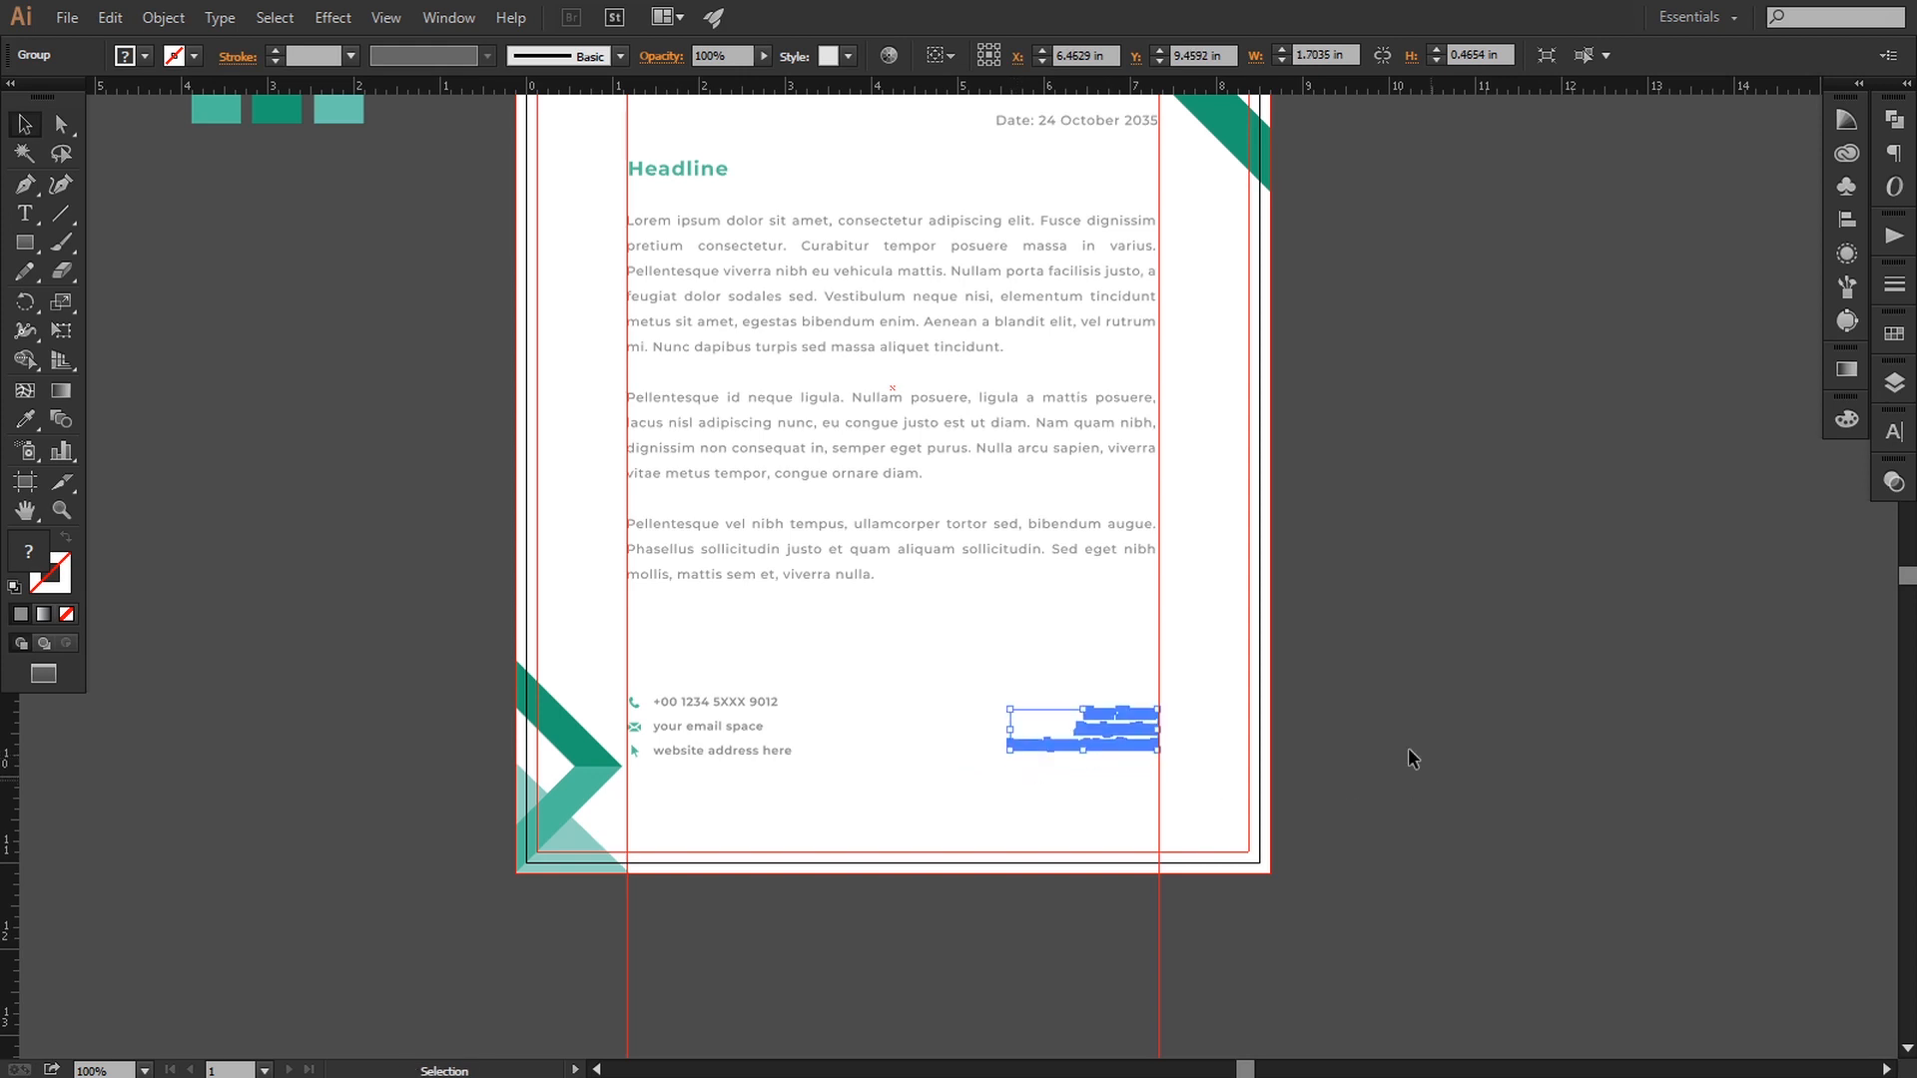
pyautogui.moveTo(769, 94); pyautogui.dragTo(771, 757)
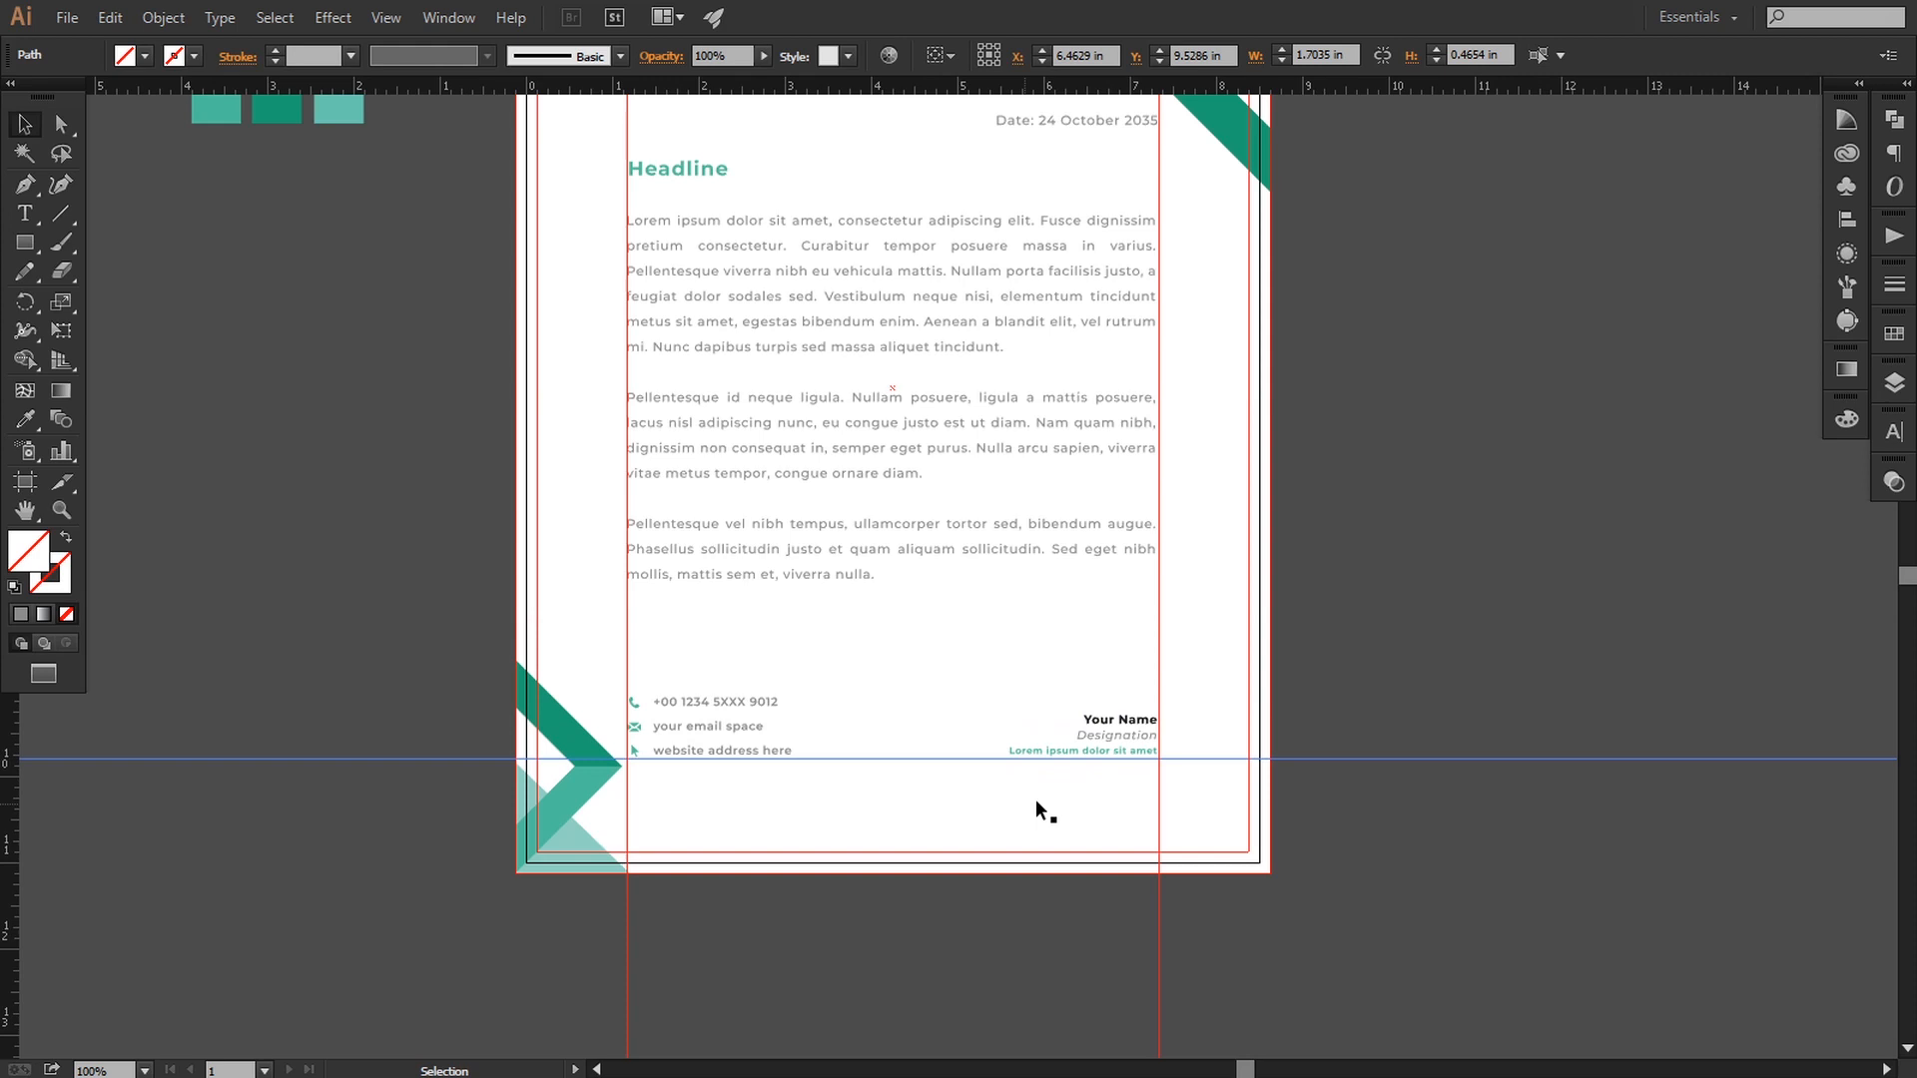
# - Nudge the signature block down slightly and delete the horizontal alignment guide
pyautogui.click(1100, 751)
pyautogui.press('Down')
pyautogui.press('Down')
pyautogui.moveTo(1364, 697); pyautogui.dragTo(1432, 922)
pyautogui.press('Delete')
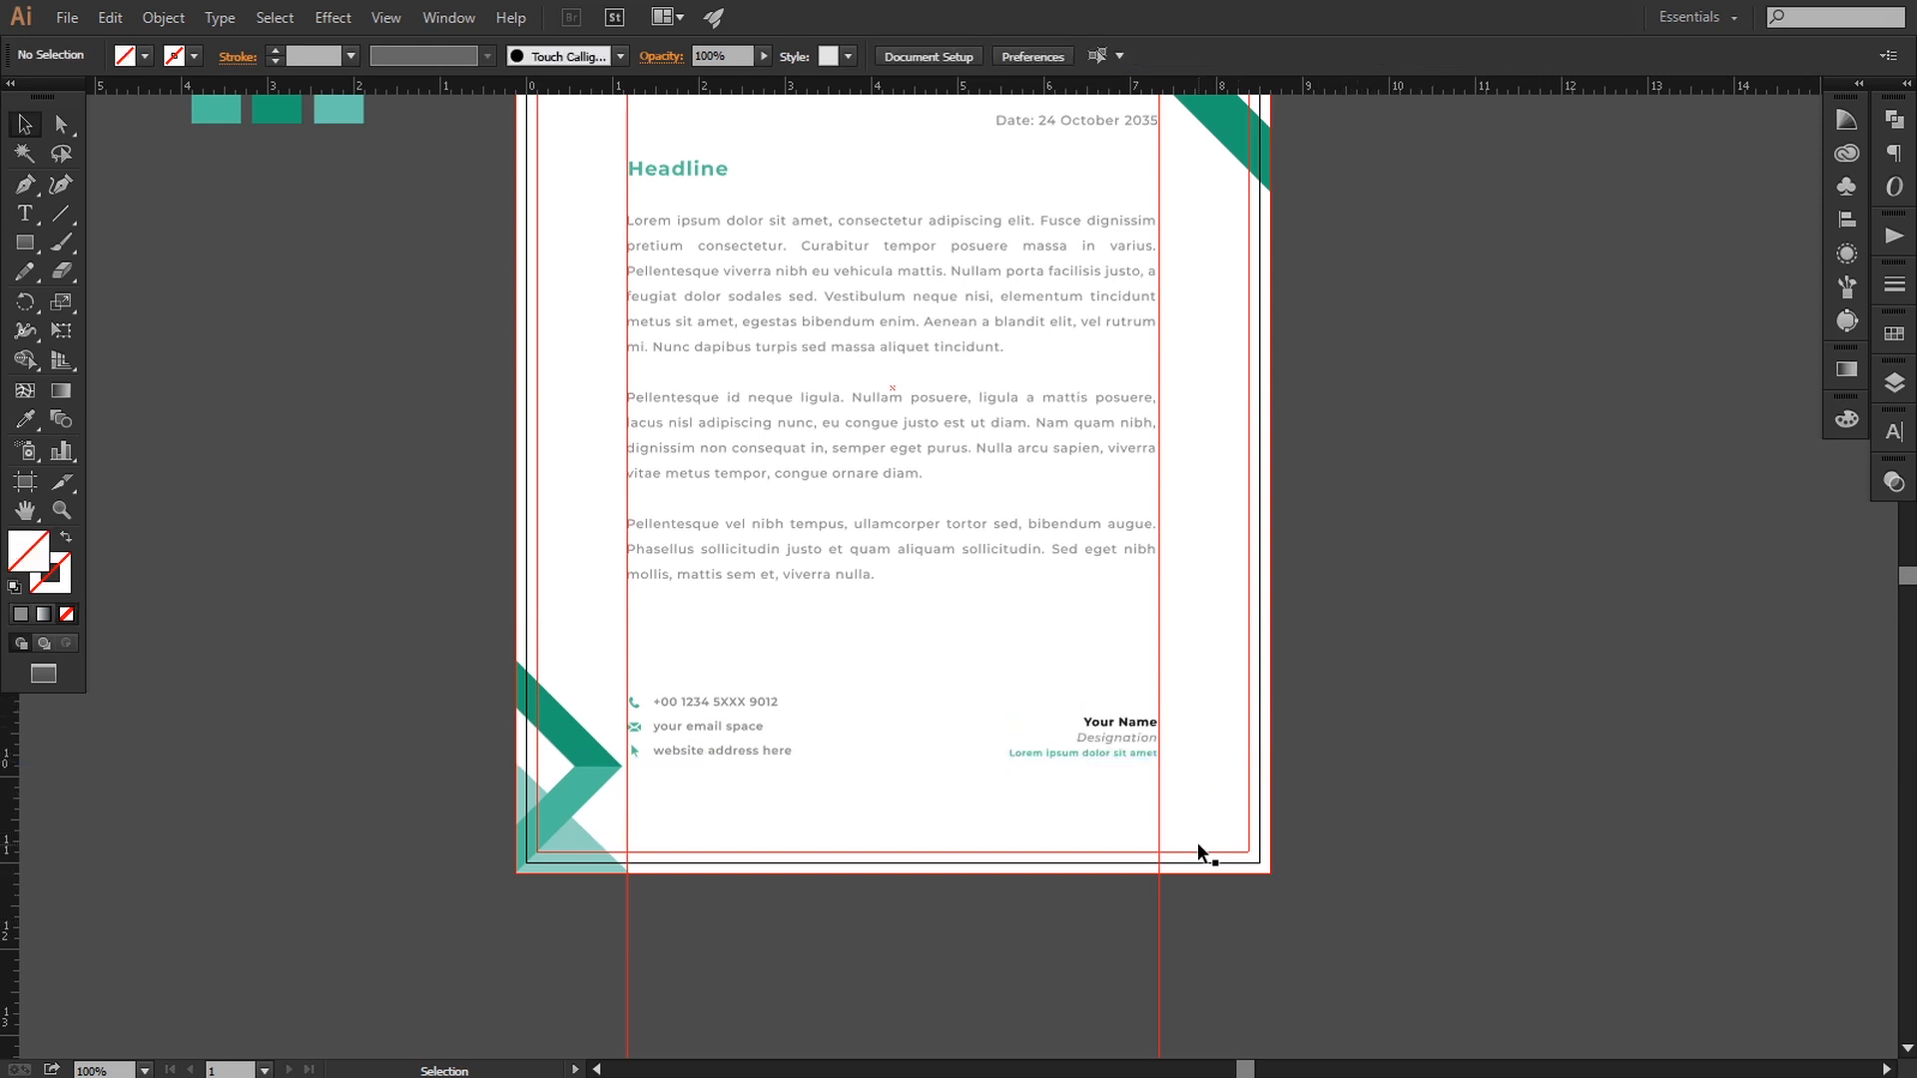
# - Scale the signature block up to about 1.91 × 0.52 in, keeping its right edge on the second vertical guide
pyautogui.click(1091, 737)
pyautogui.moveTo(1007, 762); pyautogui.dragTo(992, 761)
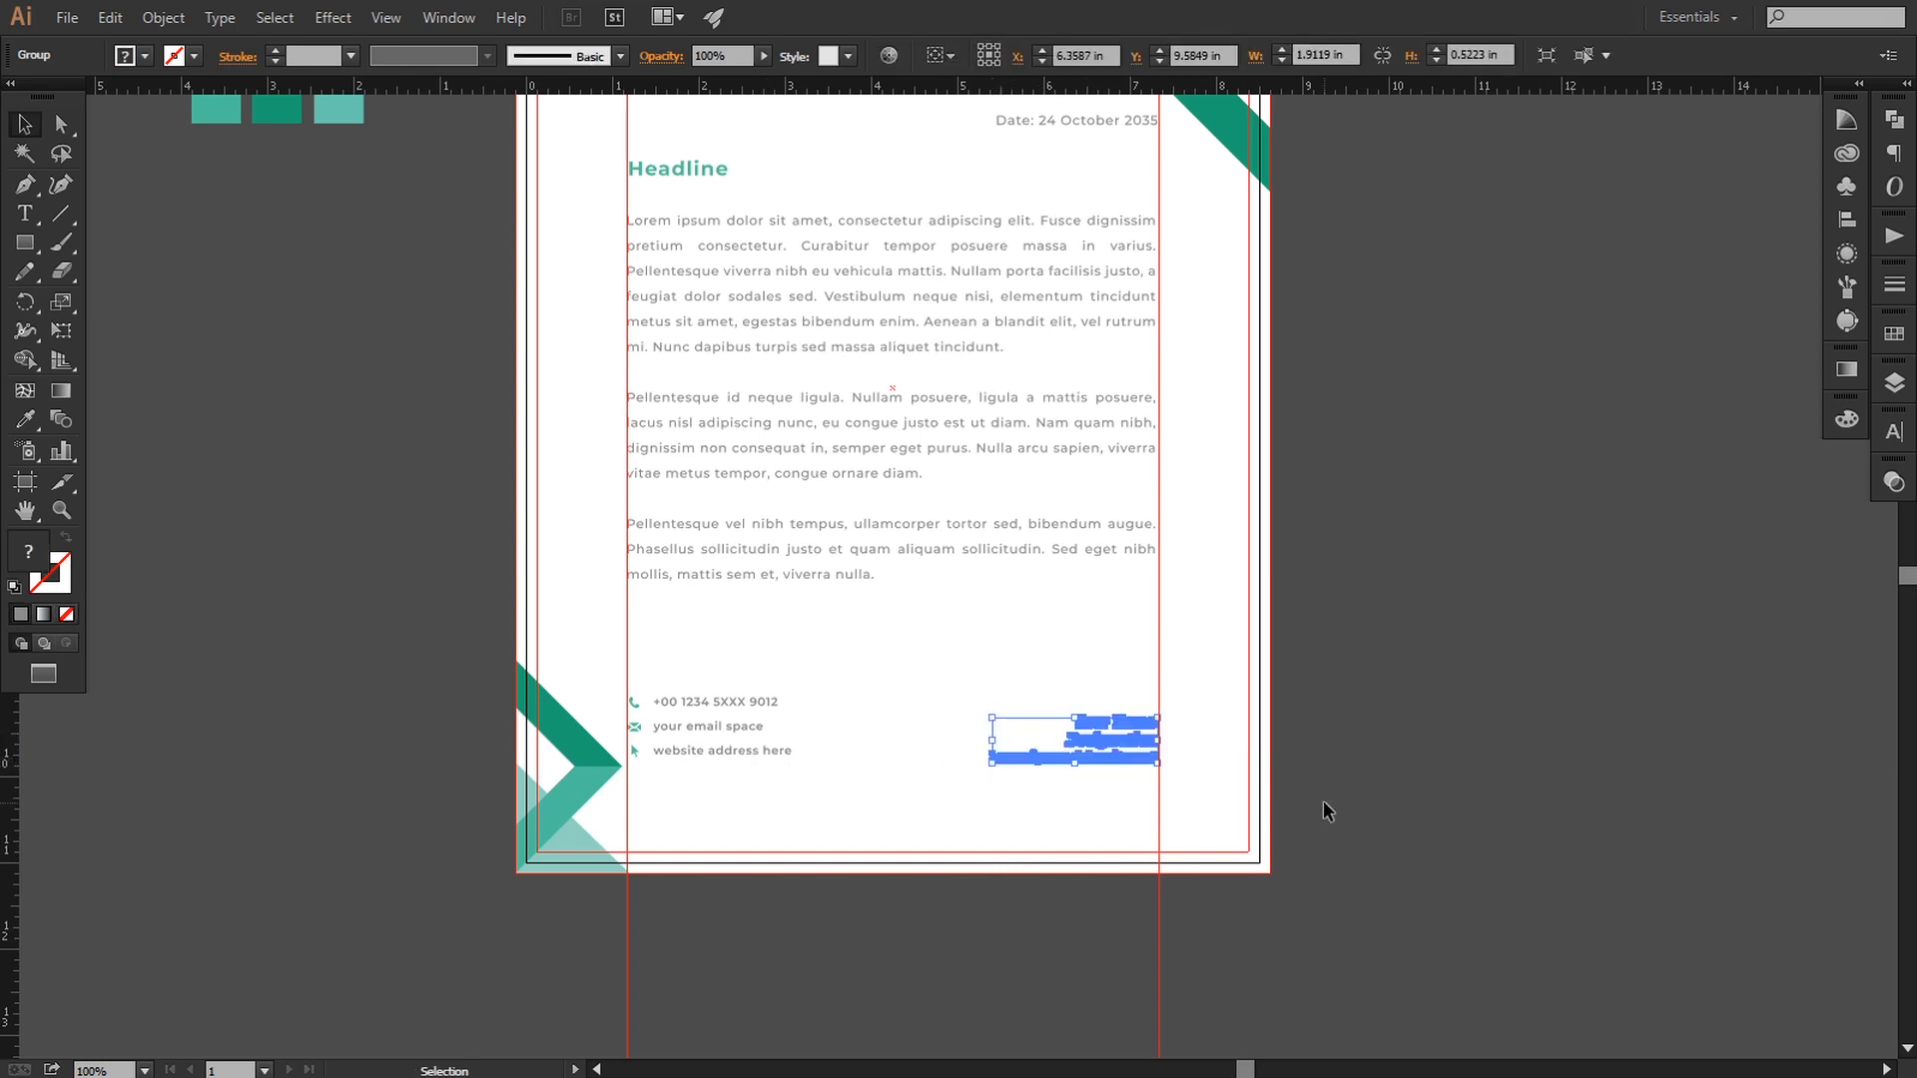
pyautogui.click(1418, 785)
# - Nudge the body text, headline and date up together by a small amount
pyautogui.press('space')
pyautogui.moveTo(1067, 574); pyautogui.dragTo(1031, 799)
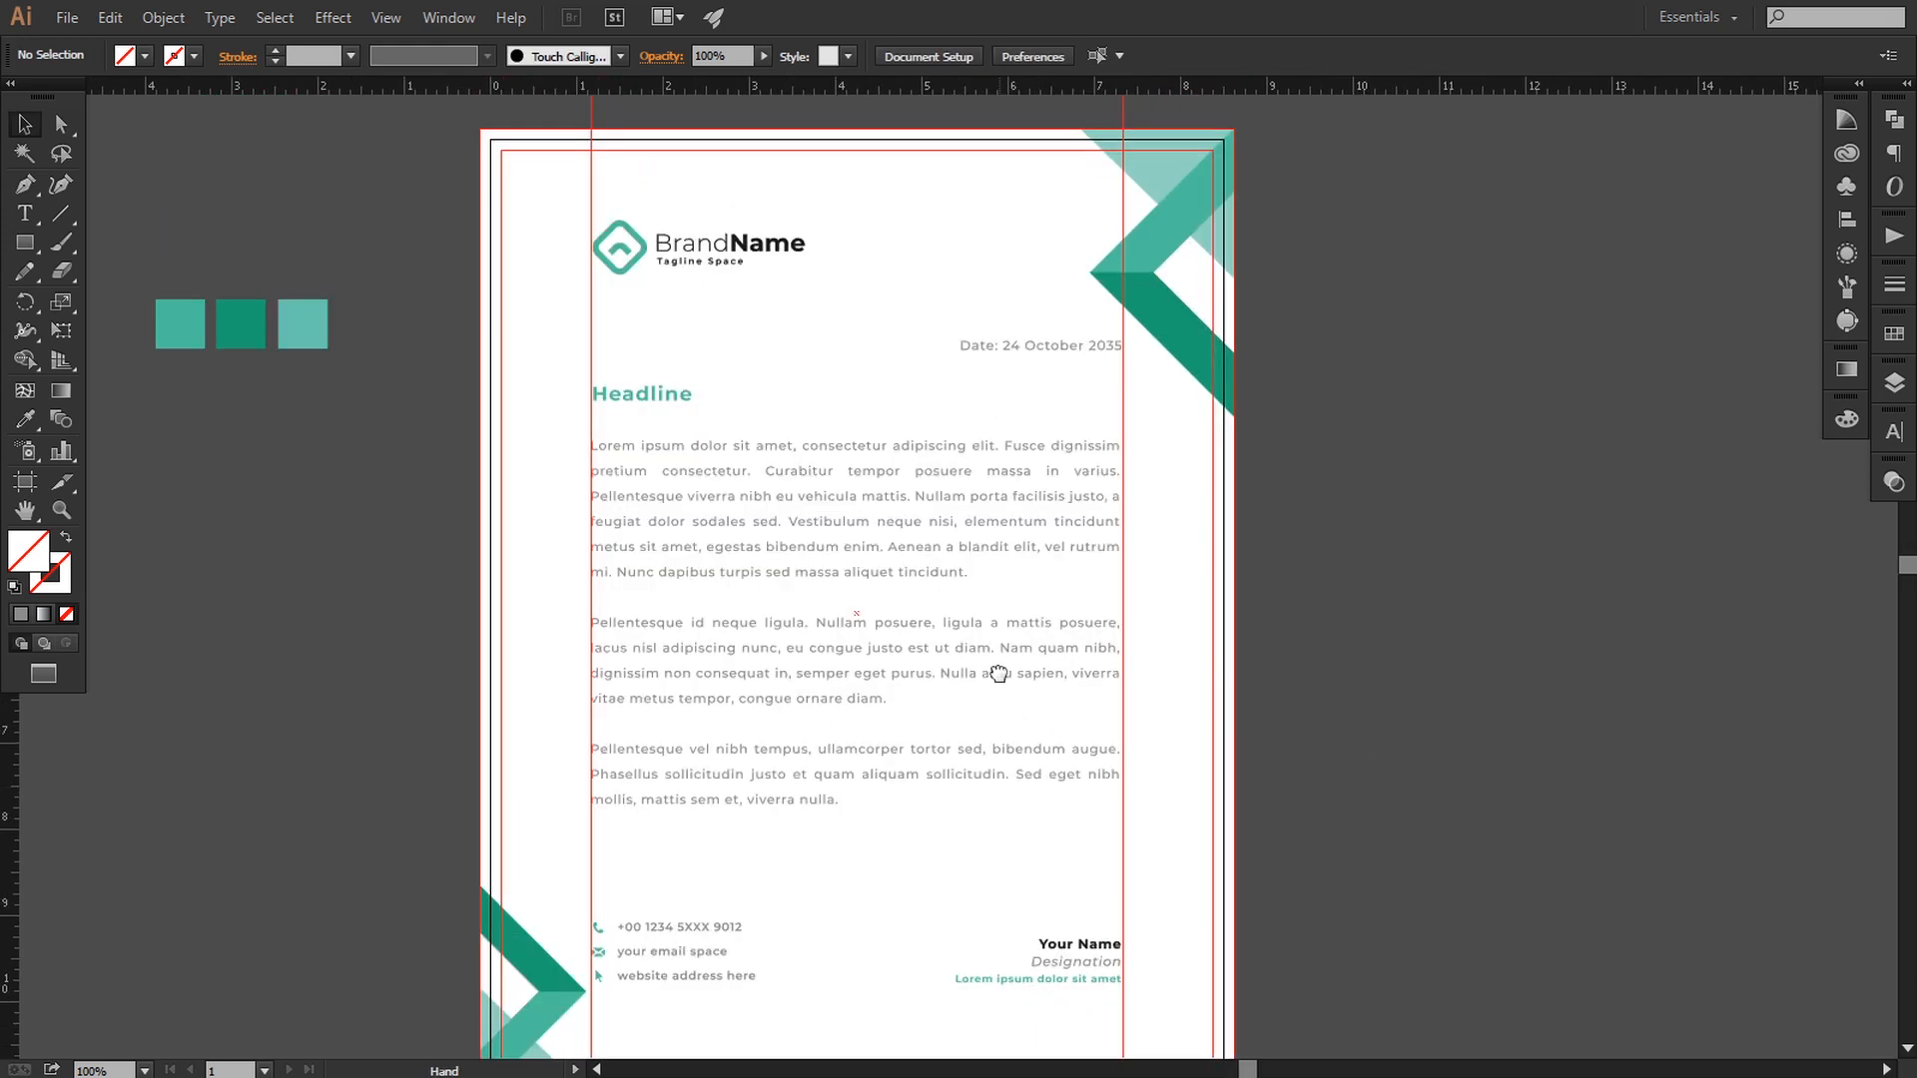
pyautogui.click(661, 443)
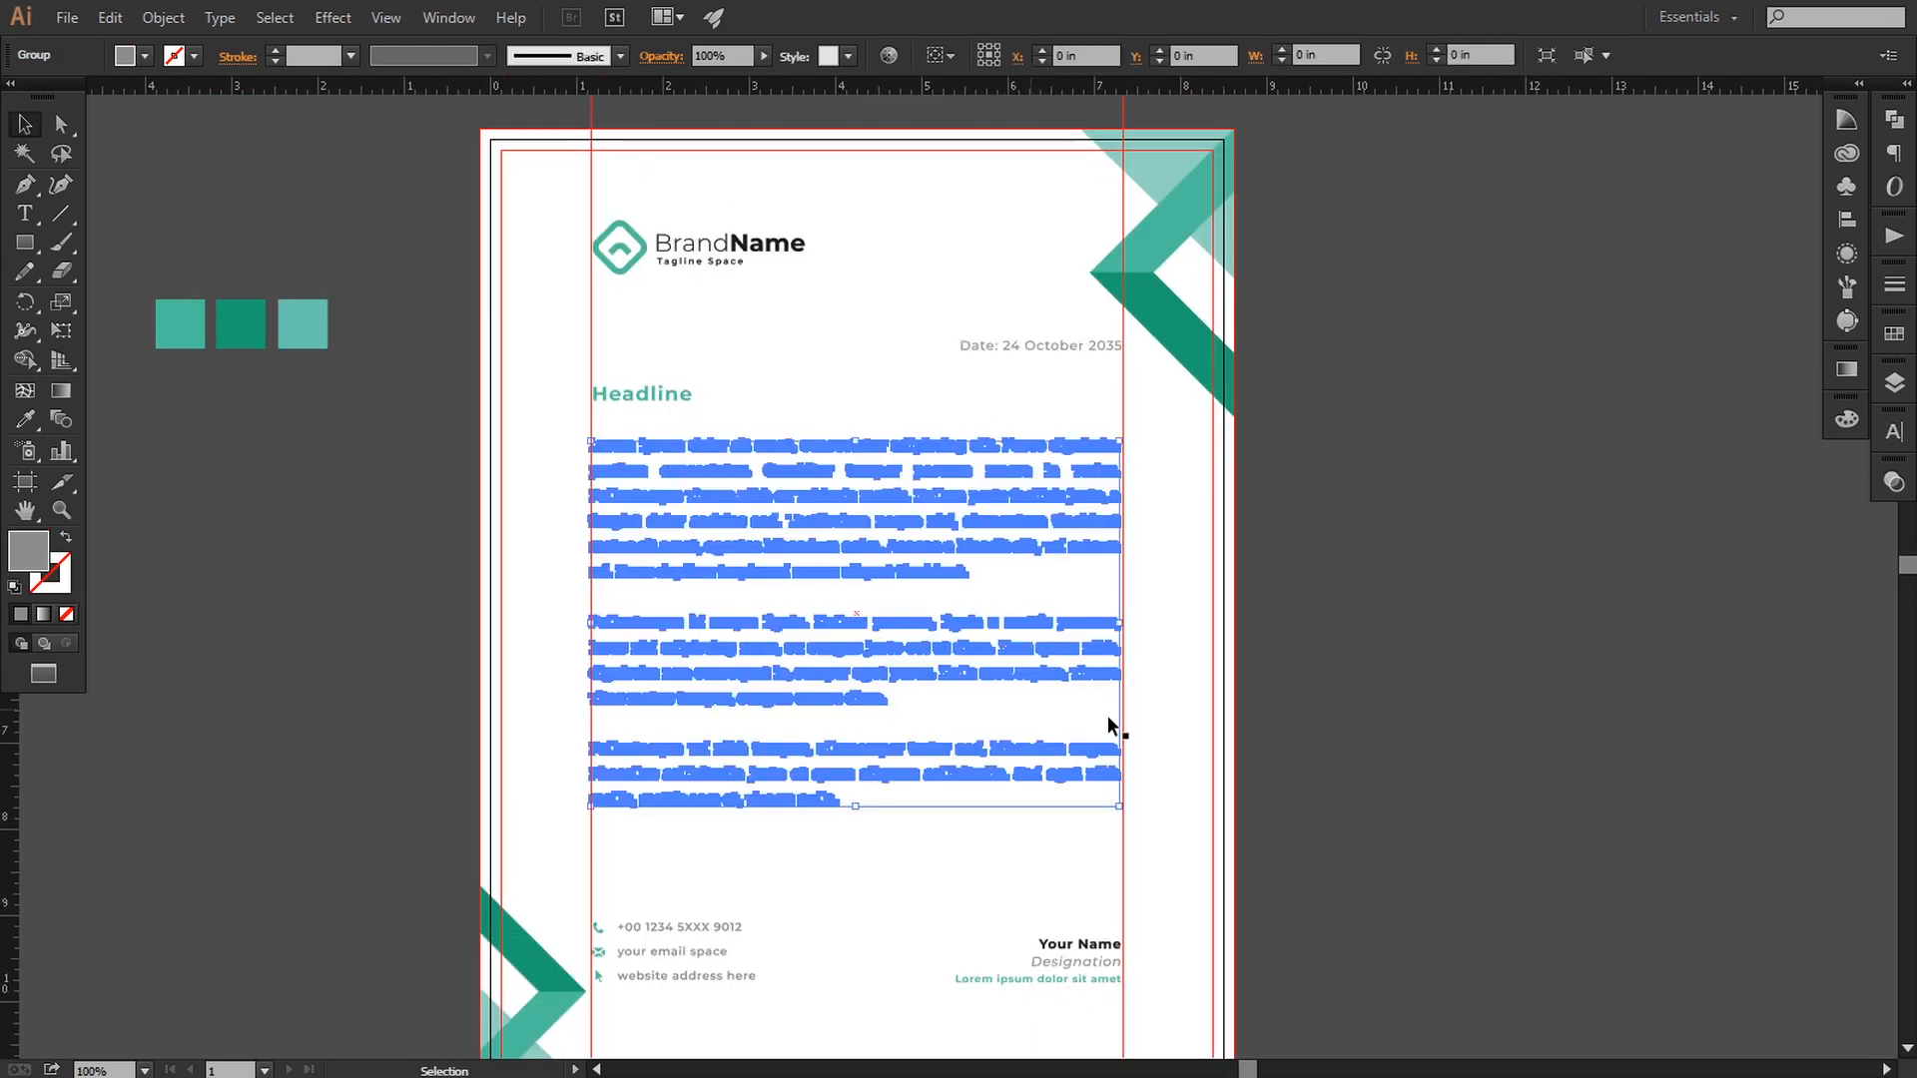
pyautogui.keyDown('shift'); pyautogui.click(661, 394); pyautogui.keyUp('shift')
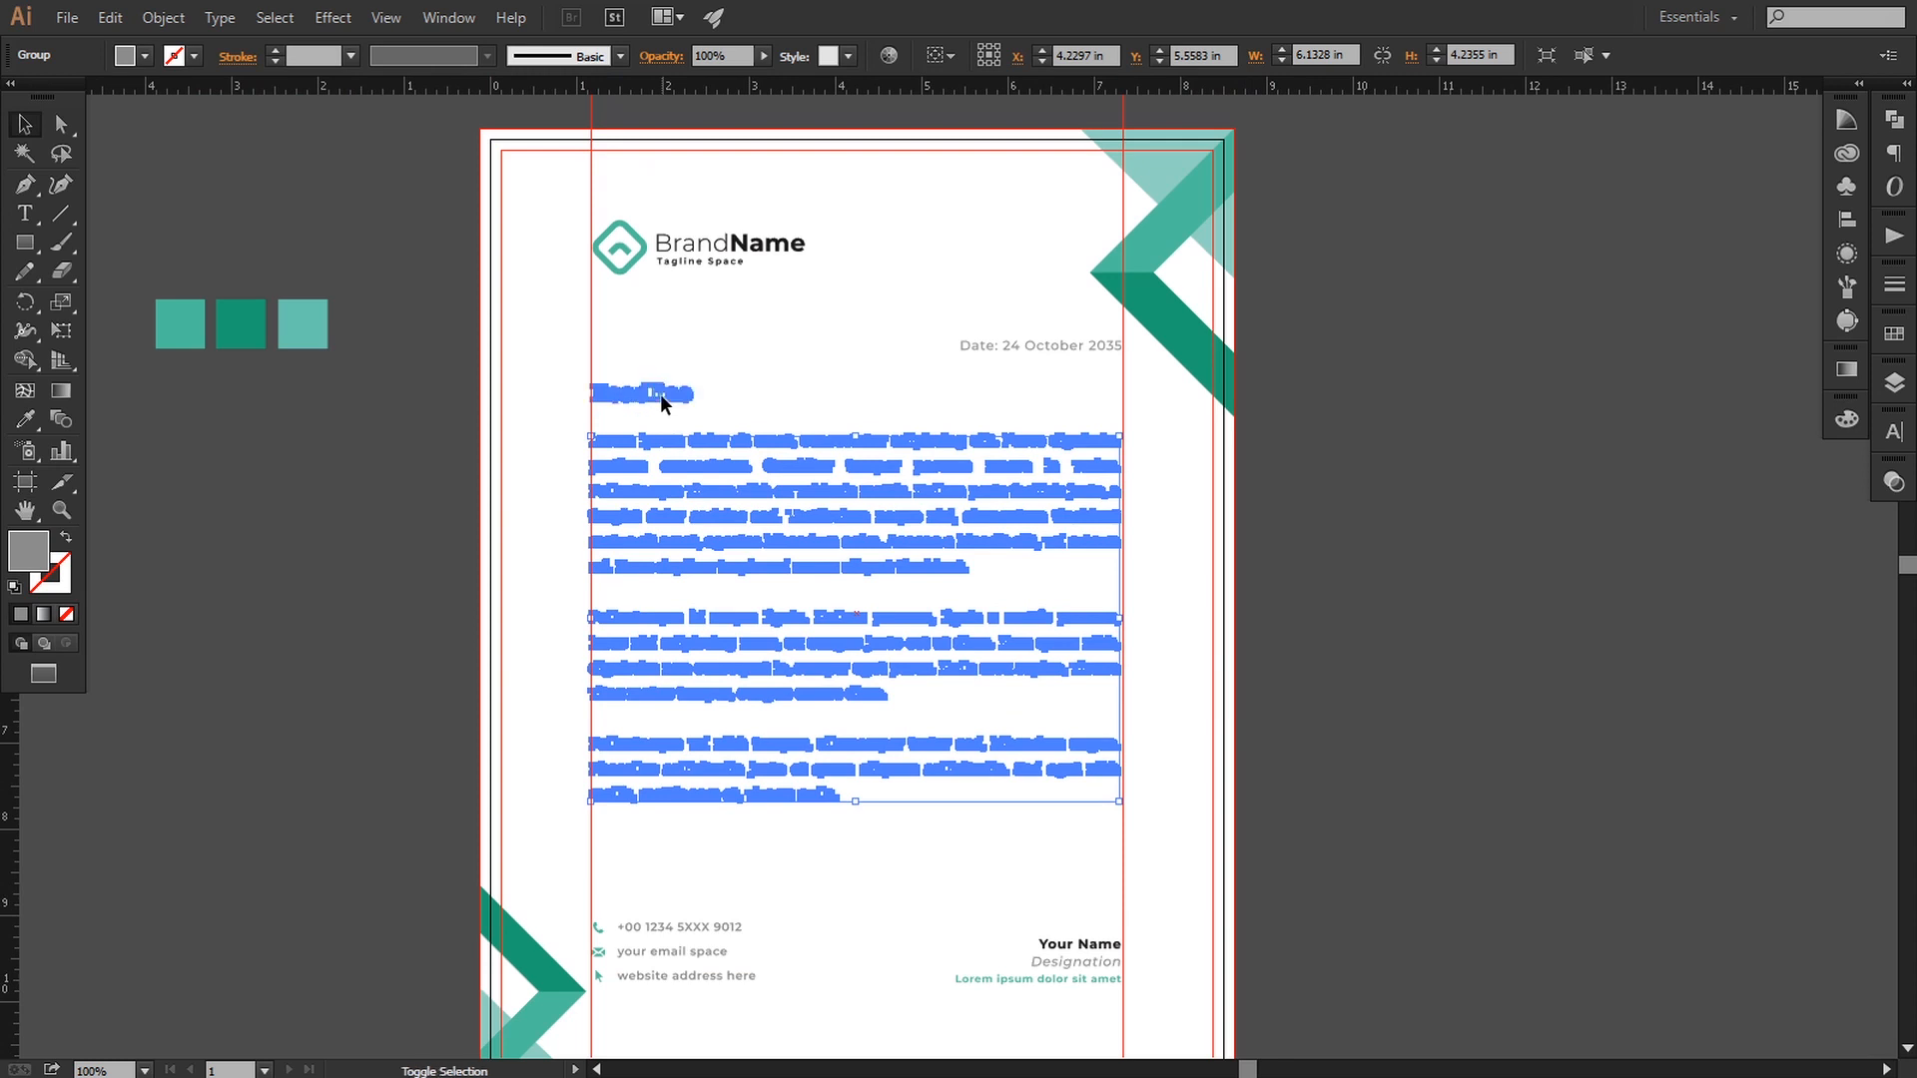
pyautogui.keyDown('shift'); pyautogui.click(988, 347); pyautogui.keyUp('shift')
pyautogui.press('Up')
pyautogui.press('Up')
pyautogui.press('Up')
pyautogui.press('Up')
pyautogui.press('Up')
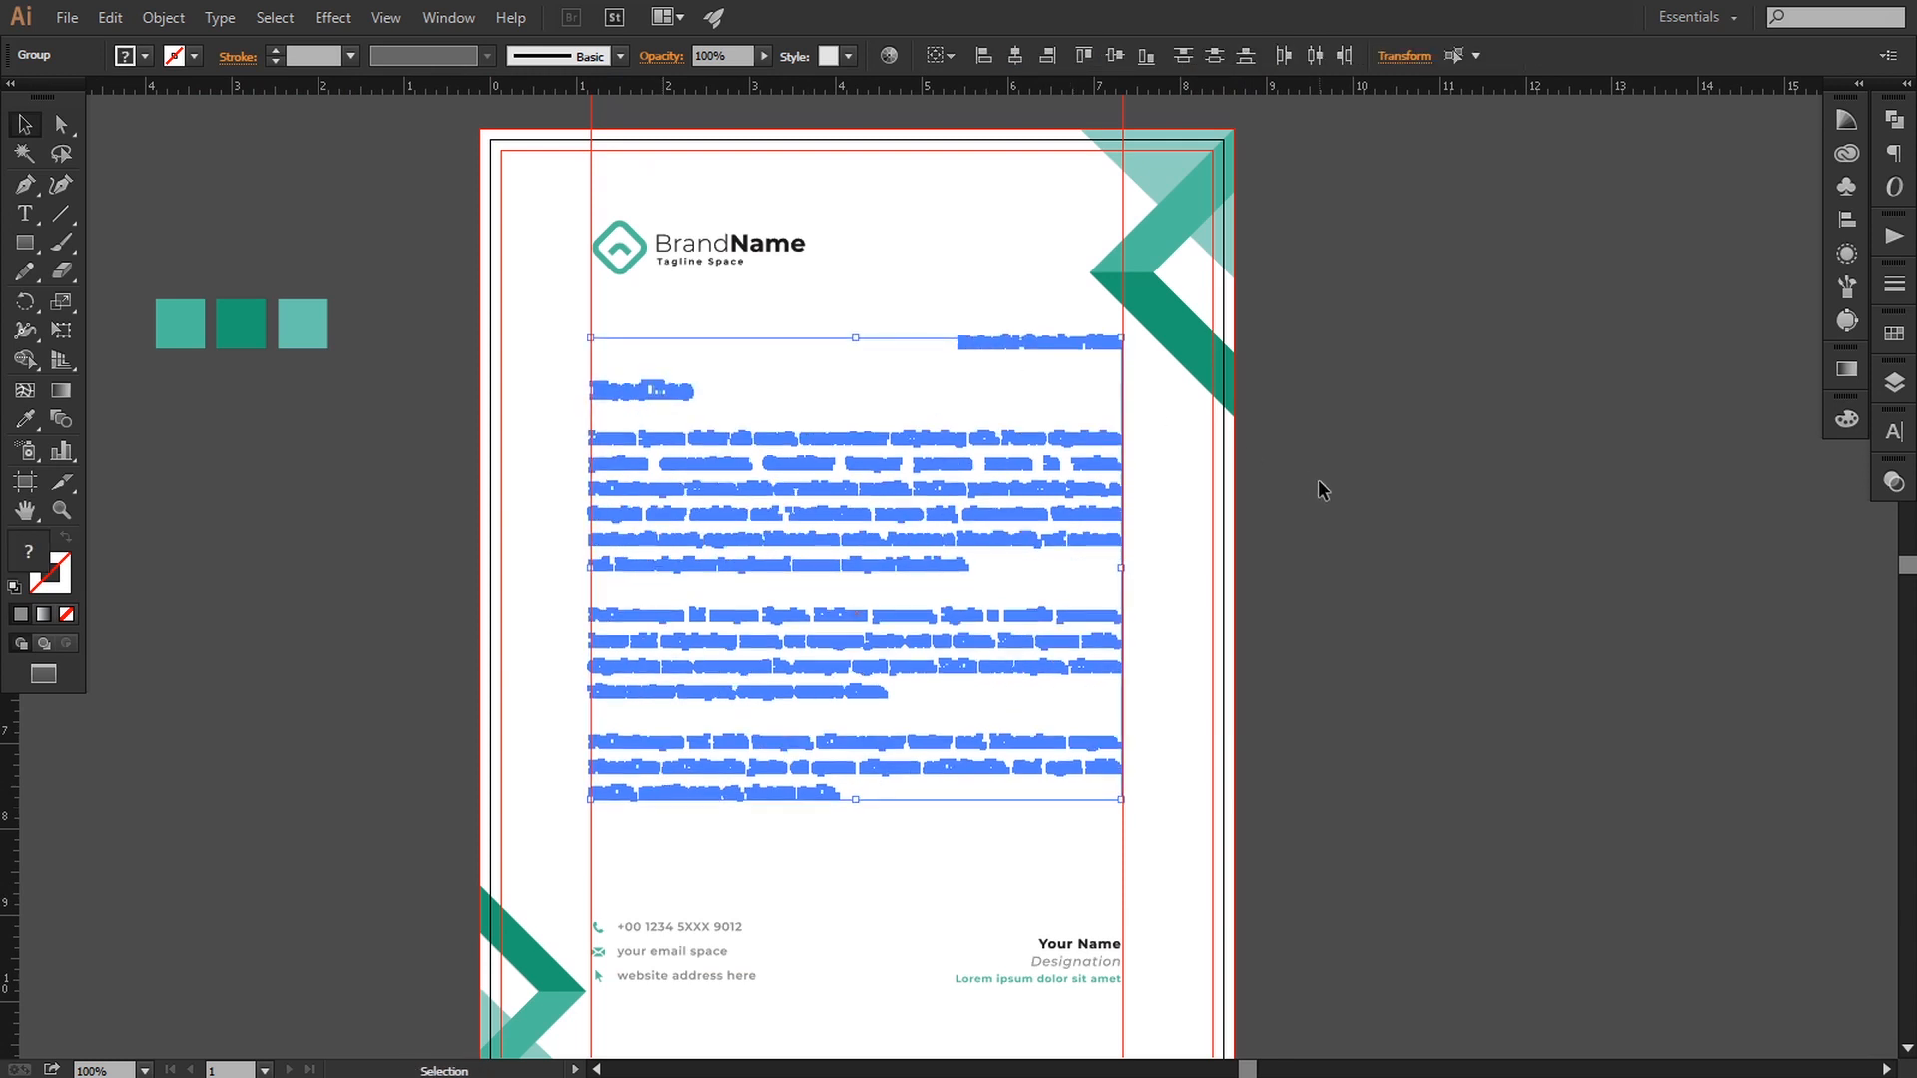
pyautogui.click(1323, 487)
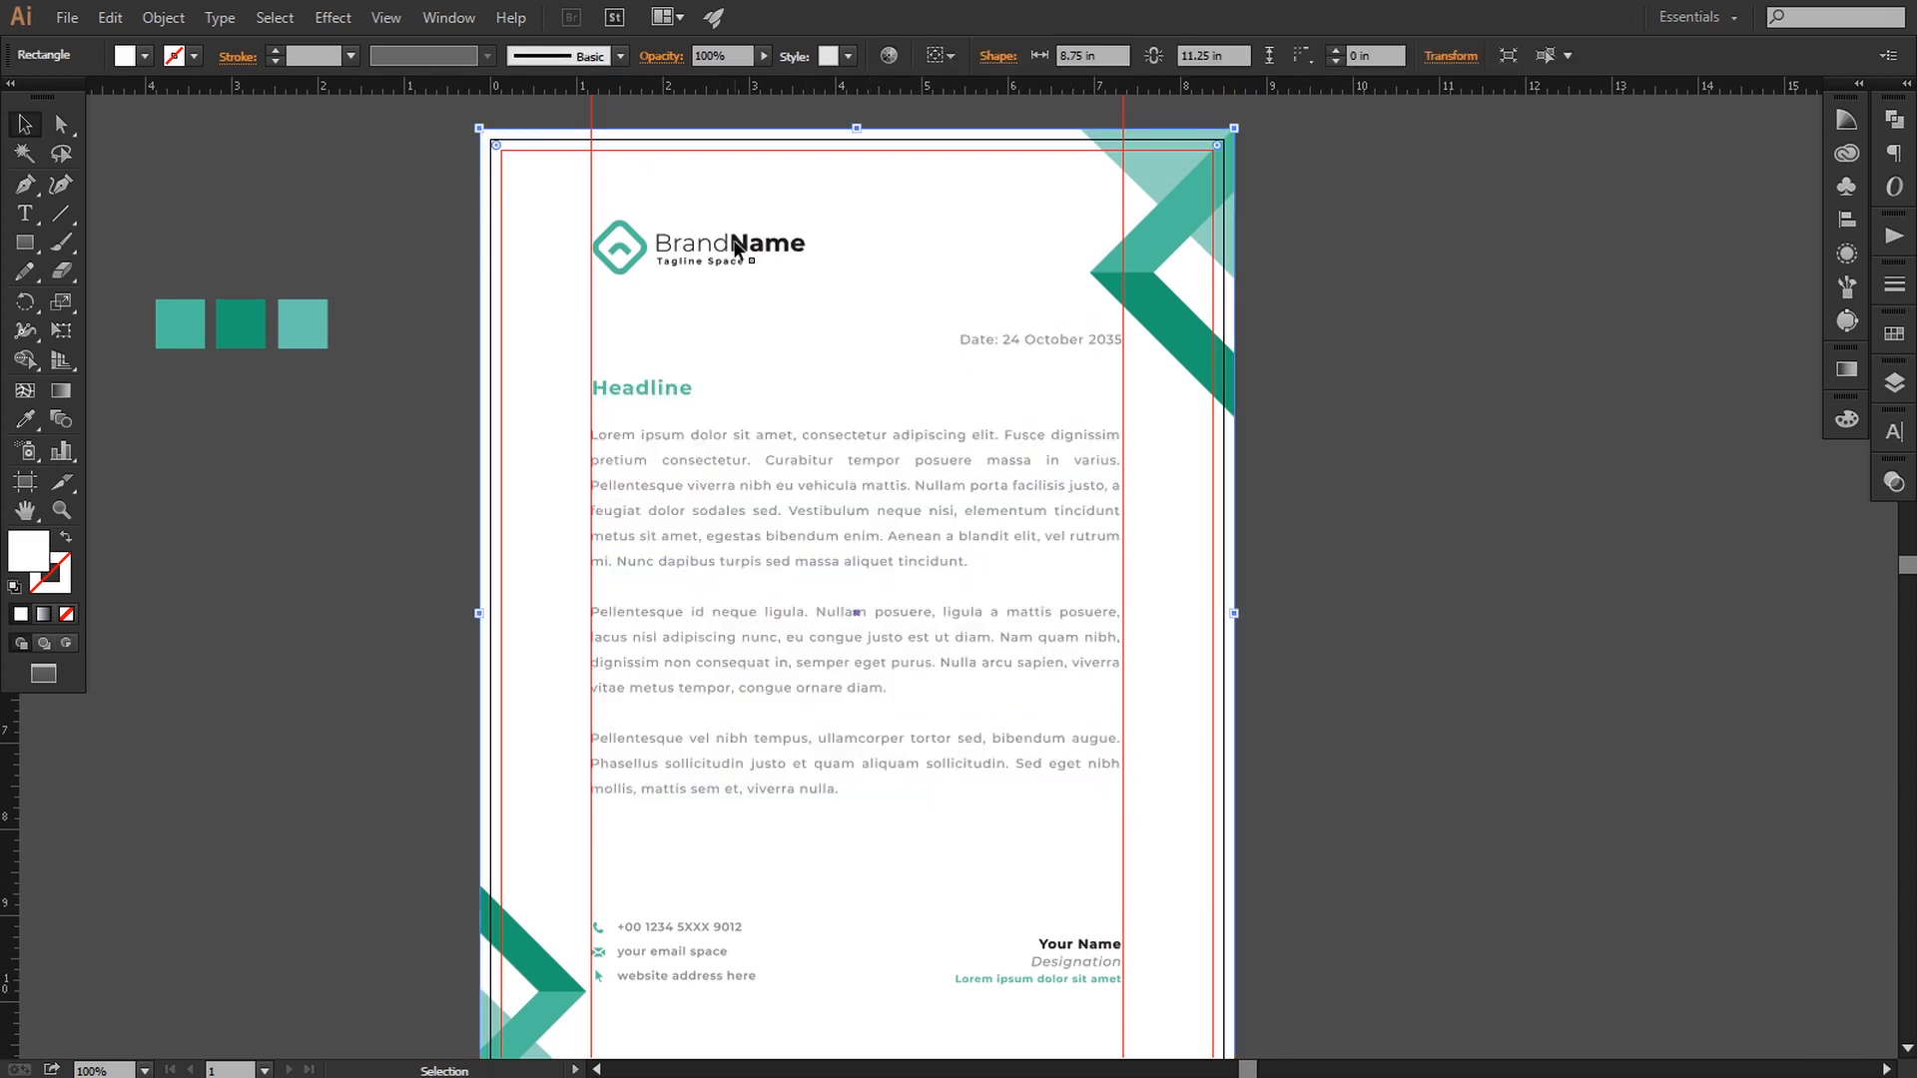
# - Nudge the logo up slightly towards the top of the page
pyautogui.click(737, 242)
pyautogui.press('Up')
pyautogui.press('Up')
pyautogui.press('Up')
pyautogui.press('Up')
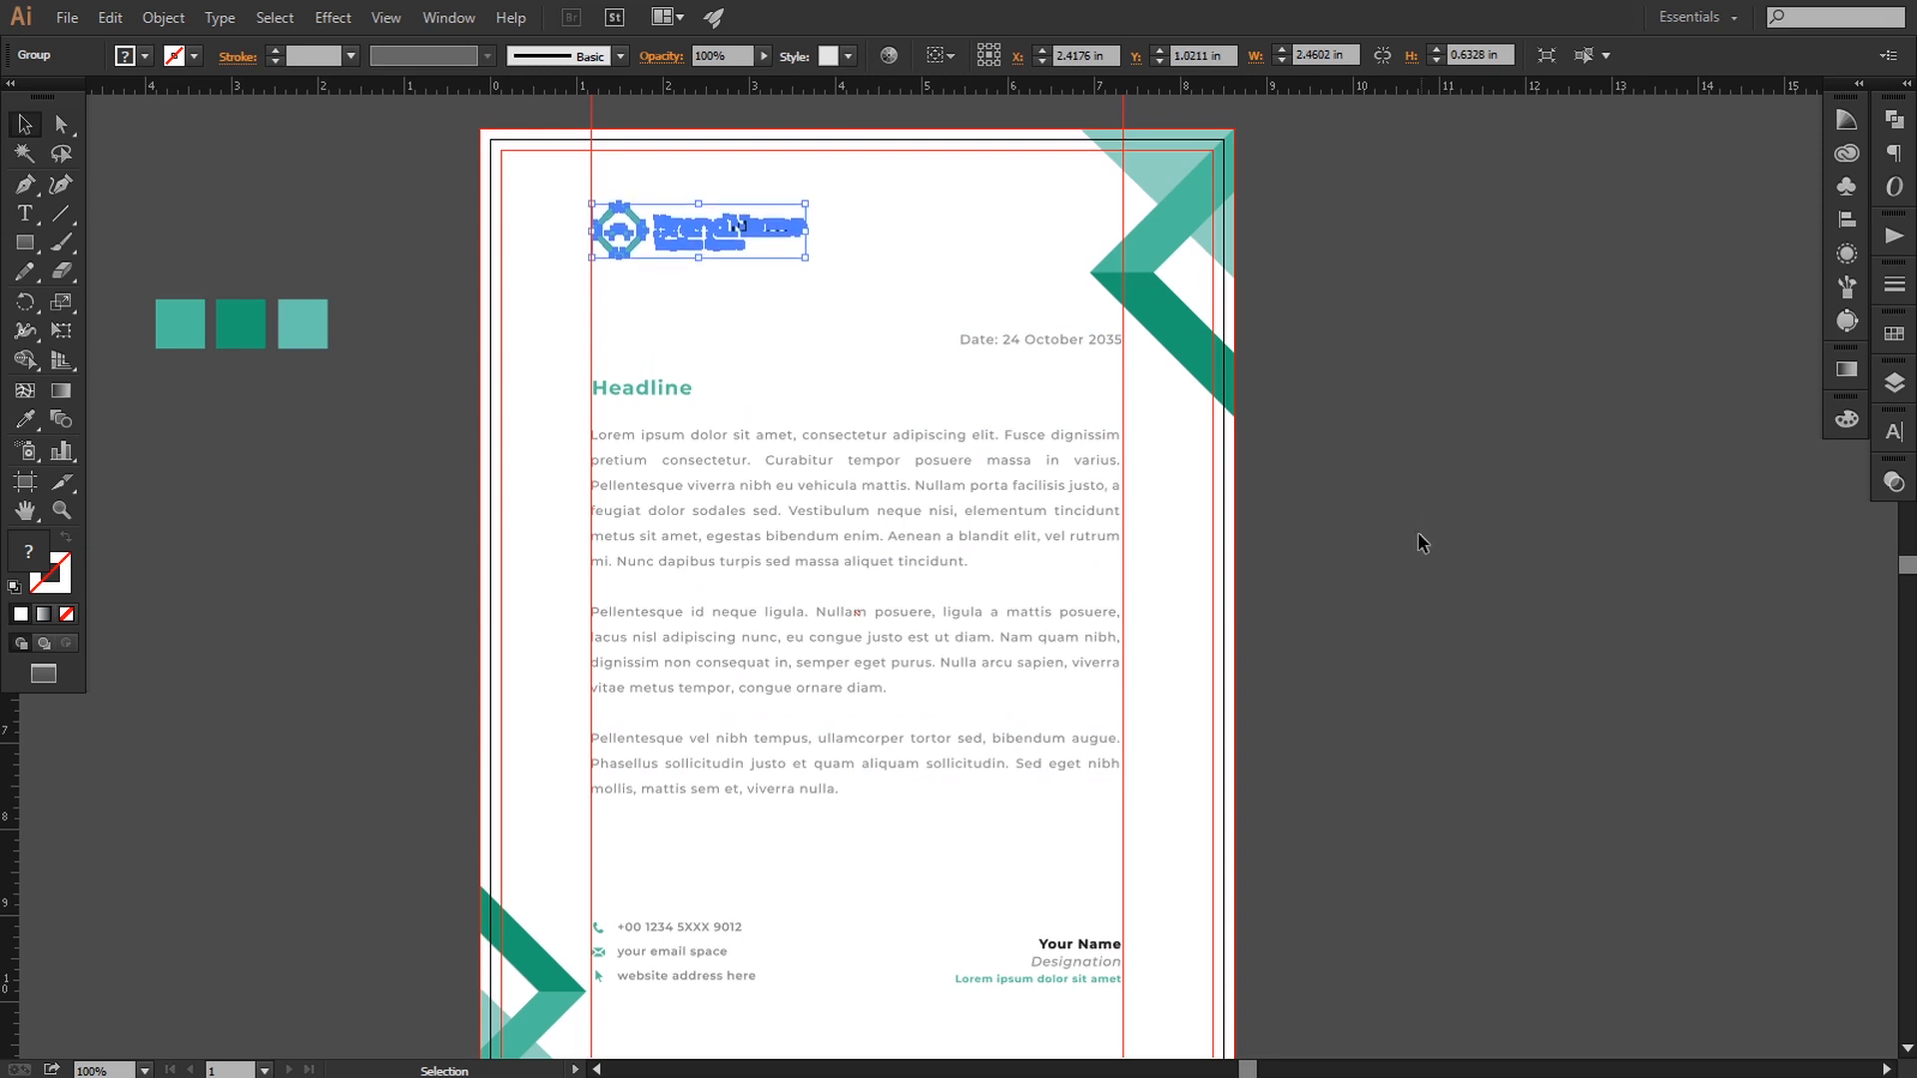
pyautogui.click(1404, 560)
# - Nudge the contact details and signature block down together by a small amount
pyautogui.scroll(-3, 1369, 595)
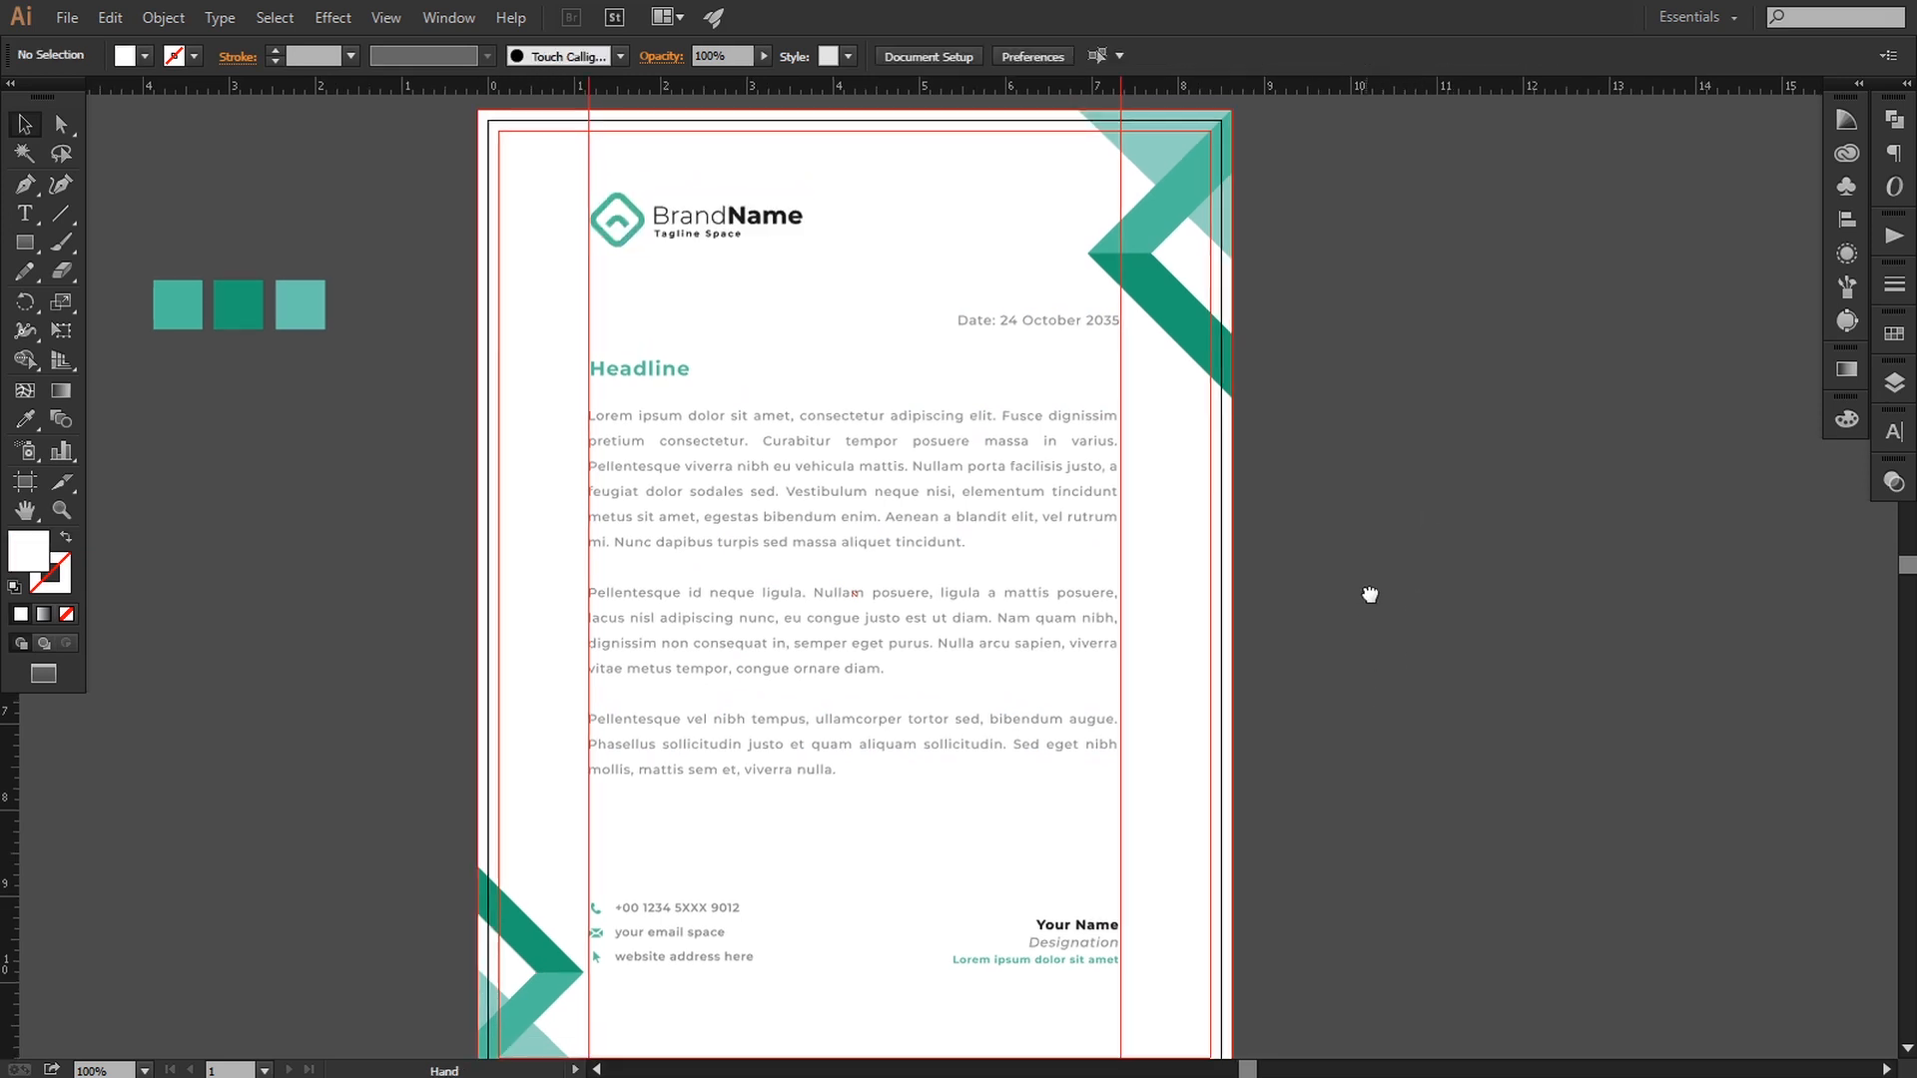
pyautogui.click(667, 869)
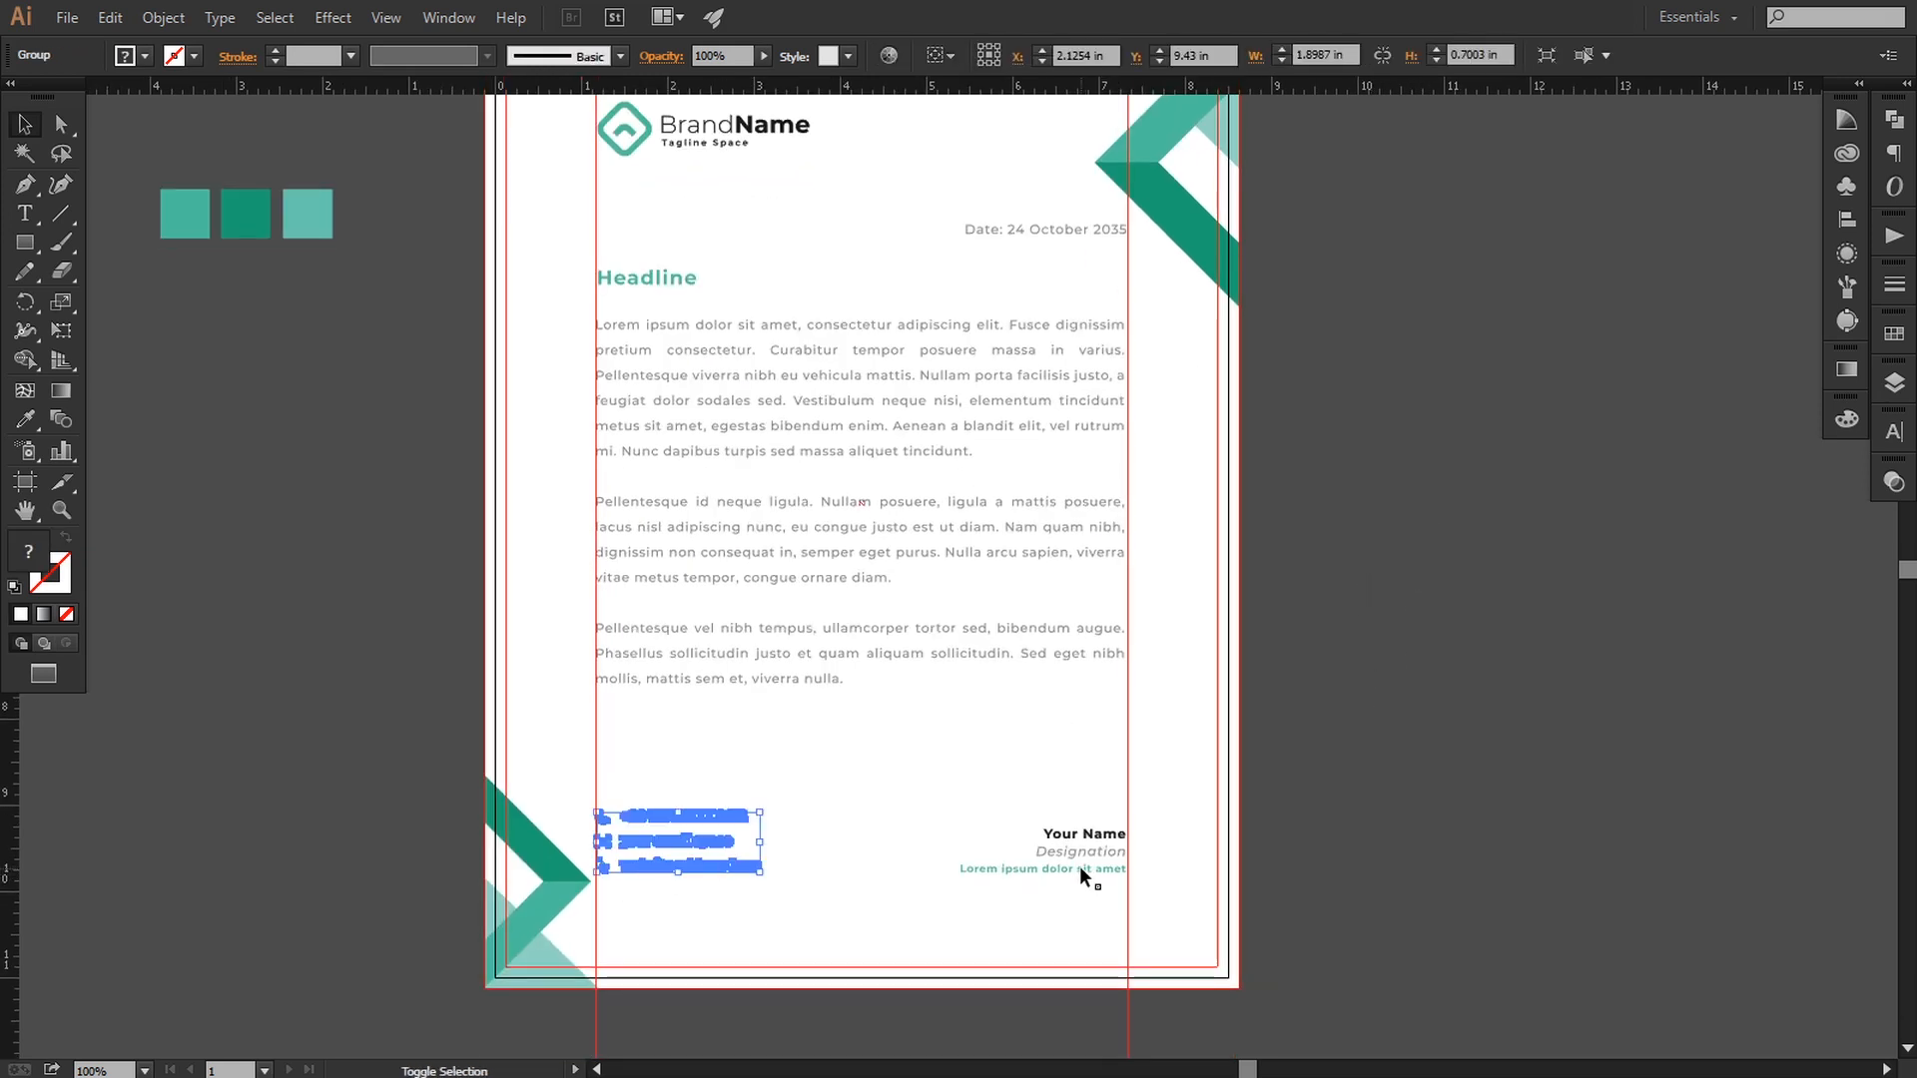
pyautogui.keyDown('shift'); pyautogui.click(1081, 865); pyautogui.keyUp('shift')
pyautogui.press('Down')
pyautogui.press('Down')
pyautogui.press('Down')
pyautogui.press('Down')
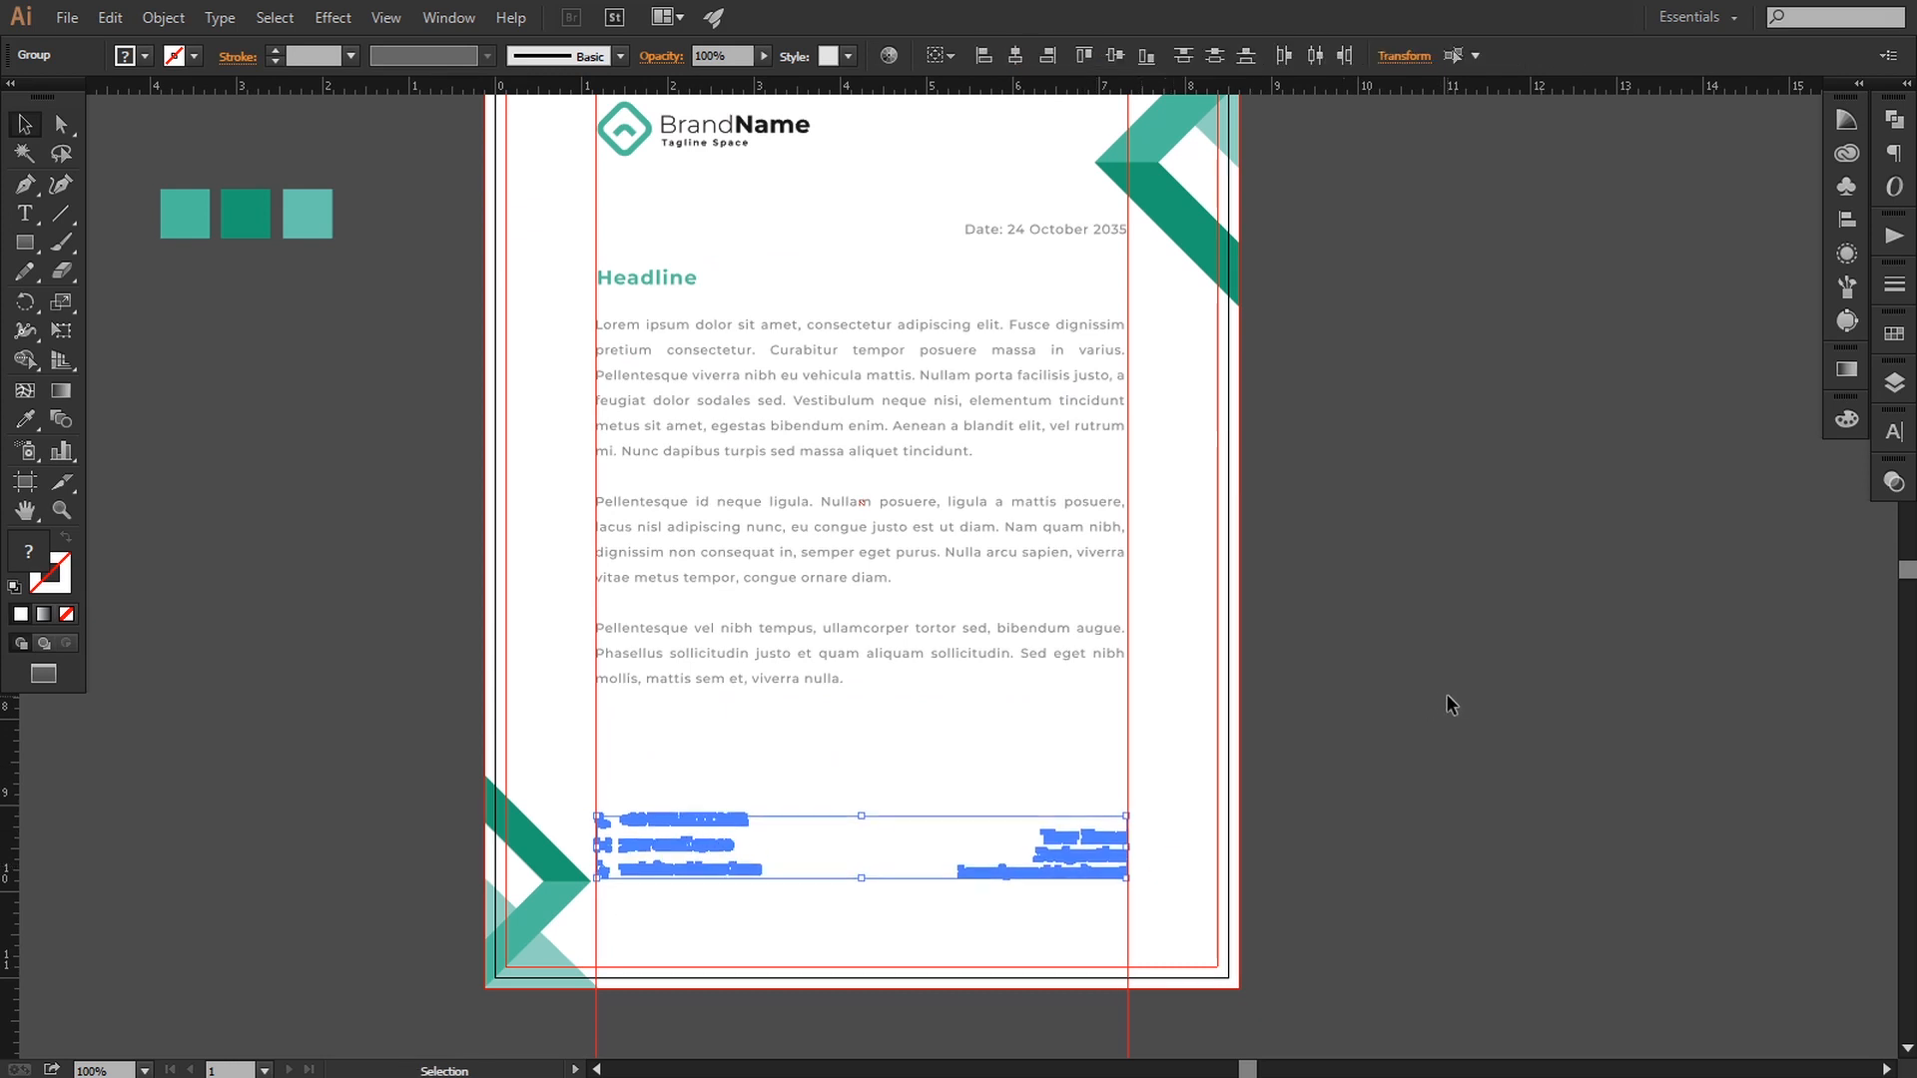
# - Nudge the headline and body text down slightly beneath the date, and fine-tune the logo's vertical position
pyautogui.click(811, 675)
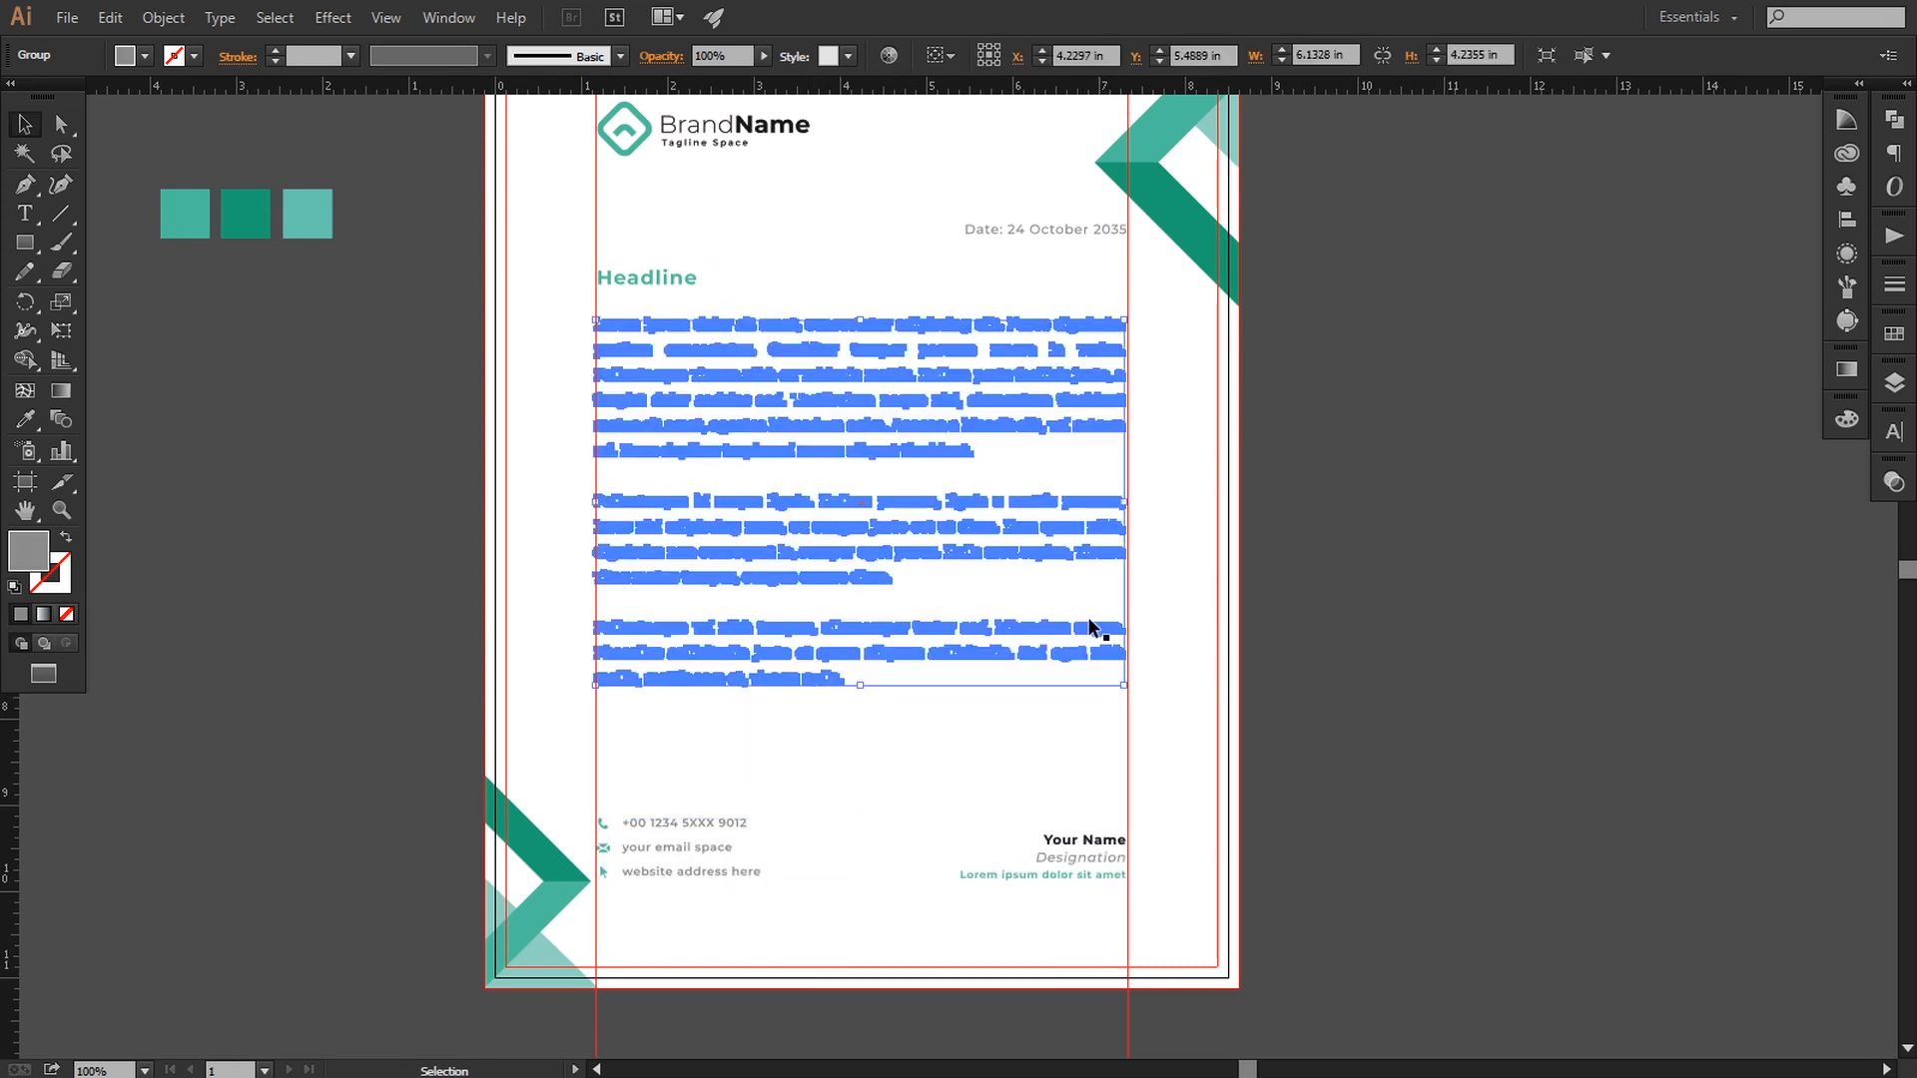
pyautogui.keyDown('shift'); pyautogui.click(637, 284); pyautogui.keyUp('shift')
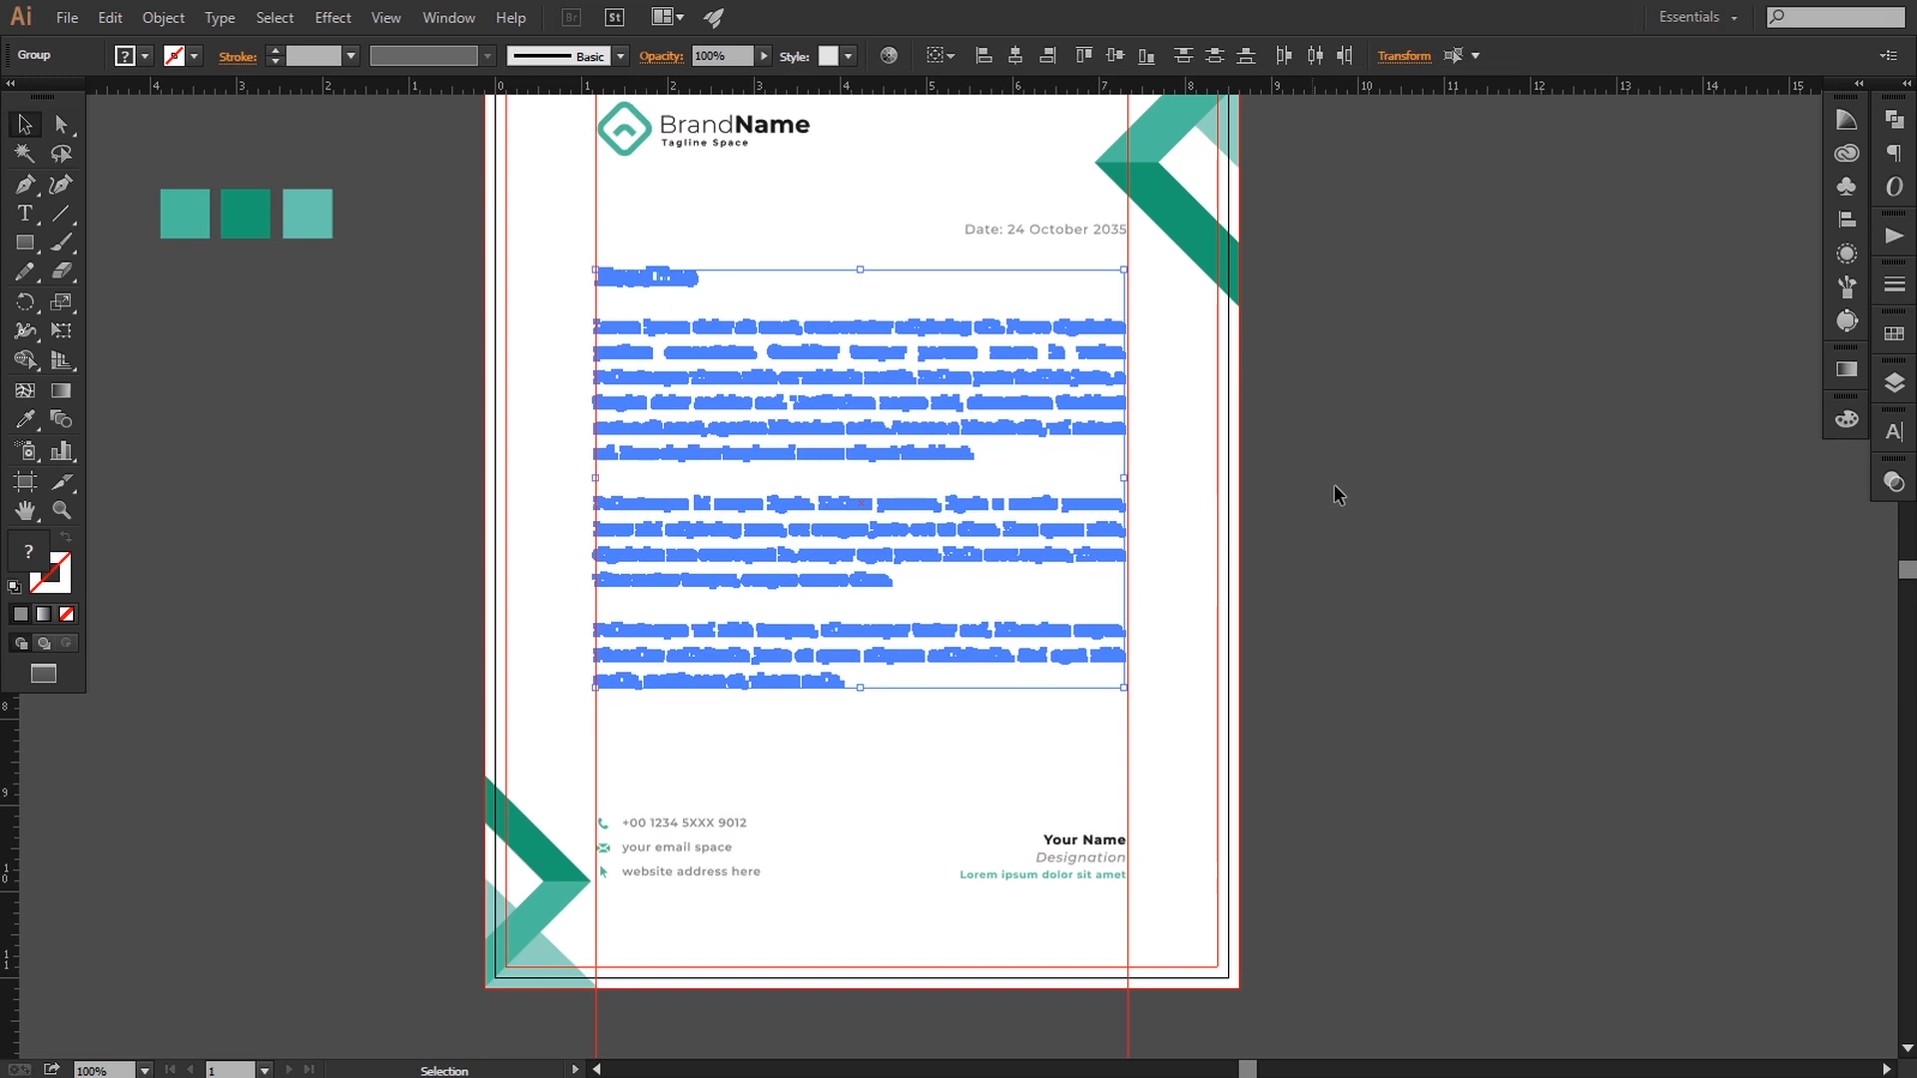
pyautogui.click(1399, 507)
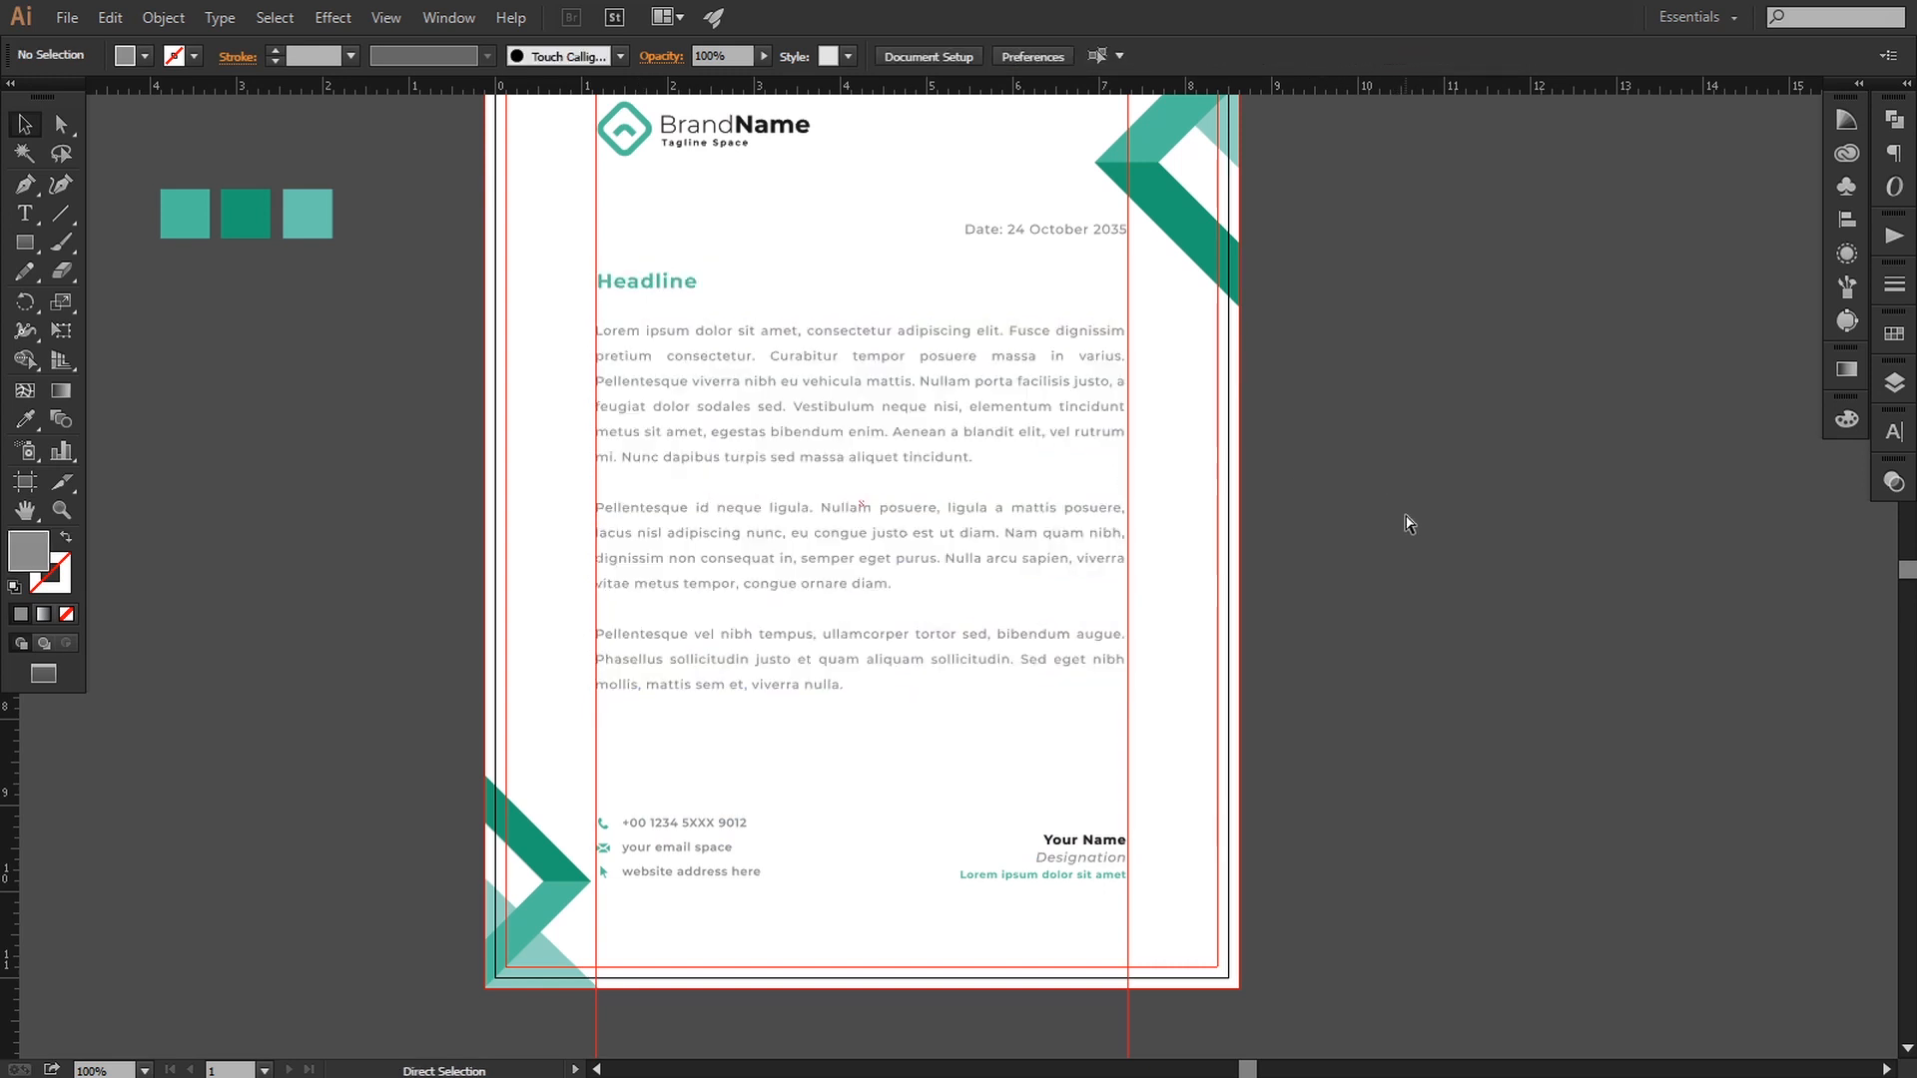
pyautogui.hotkey('ctrl', '-')
pyautogui.hotkey('ctrl', '+')
pyautogui.click(686, 132)
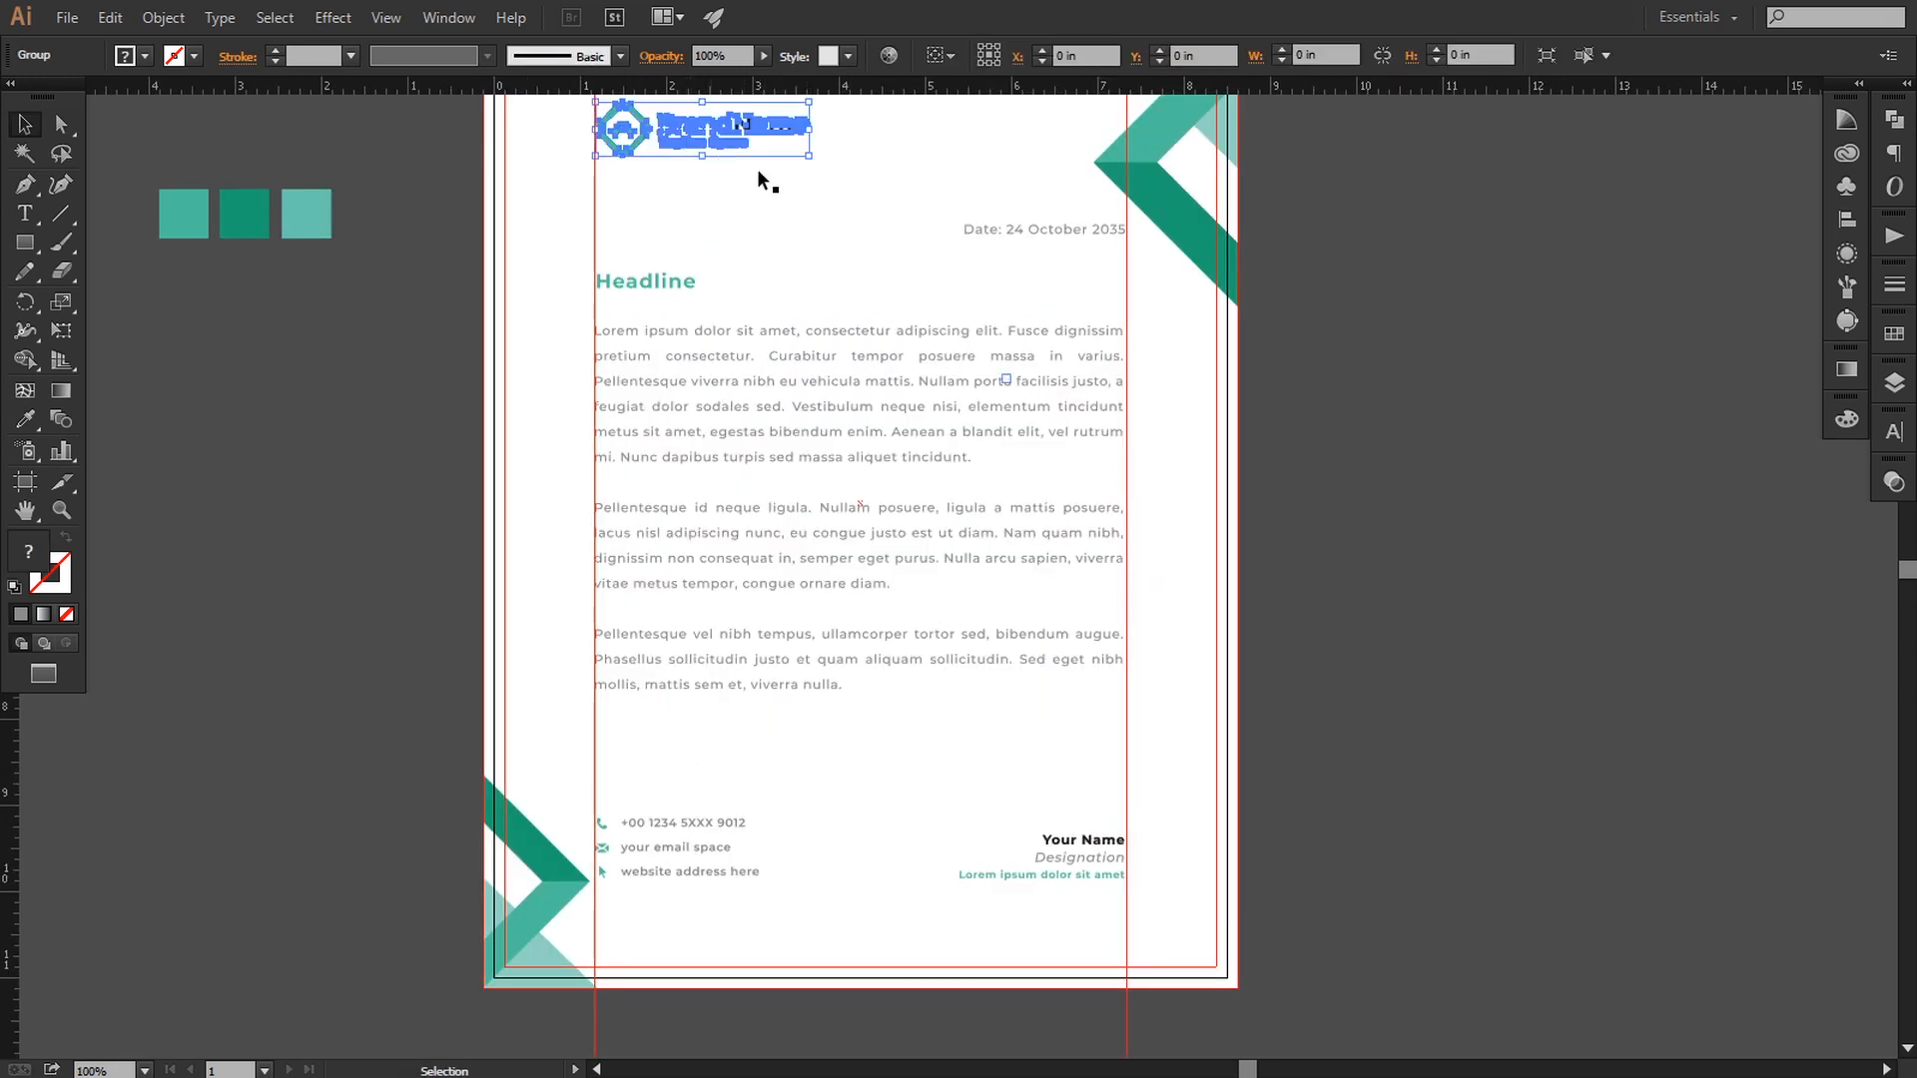
pyautogui.click(1377, 447)
# - Delete the two vertical guides and the three color swatches beside the page
pyautogui.hotkey('ctrl', '-')
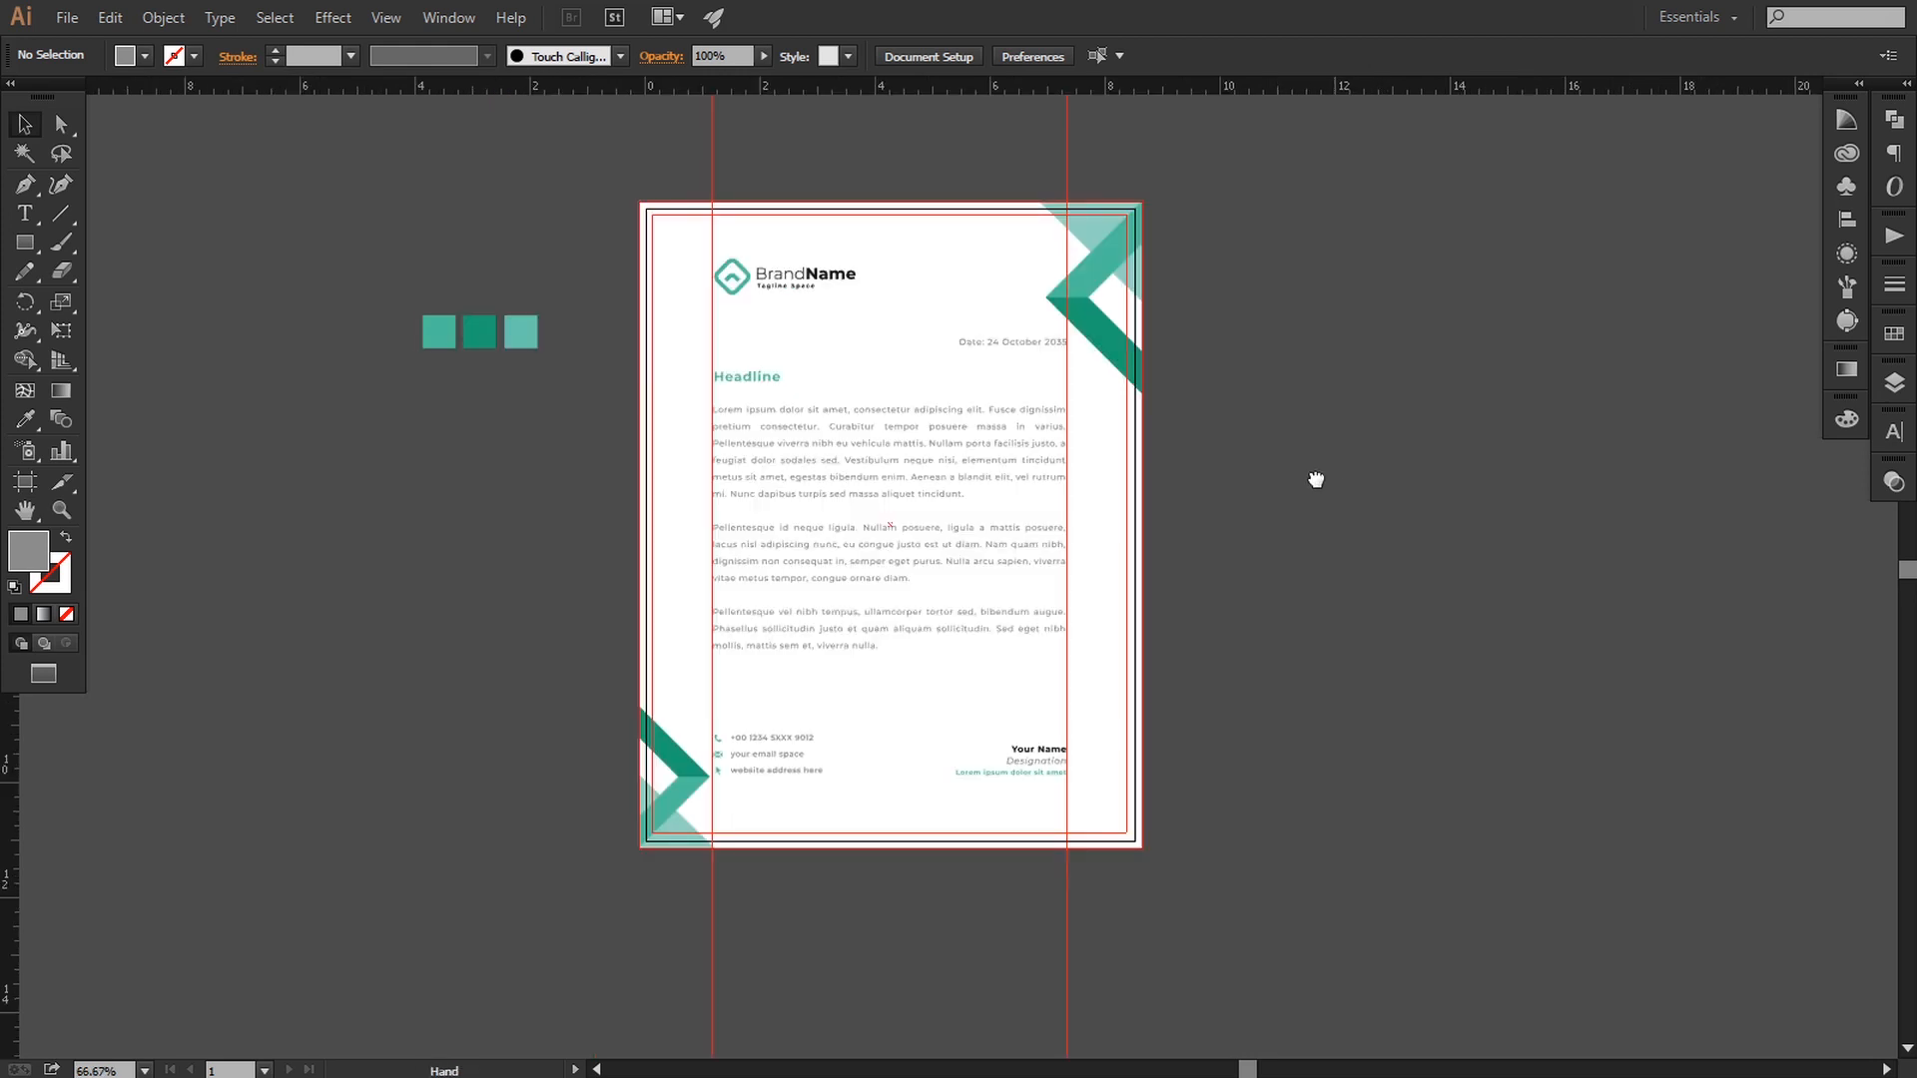
pyautogui.moveTo(589, 946); pyautogui.dragTo(1178, 1003)
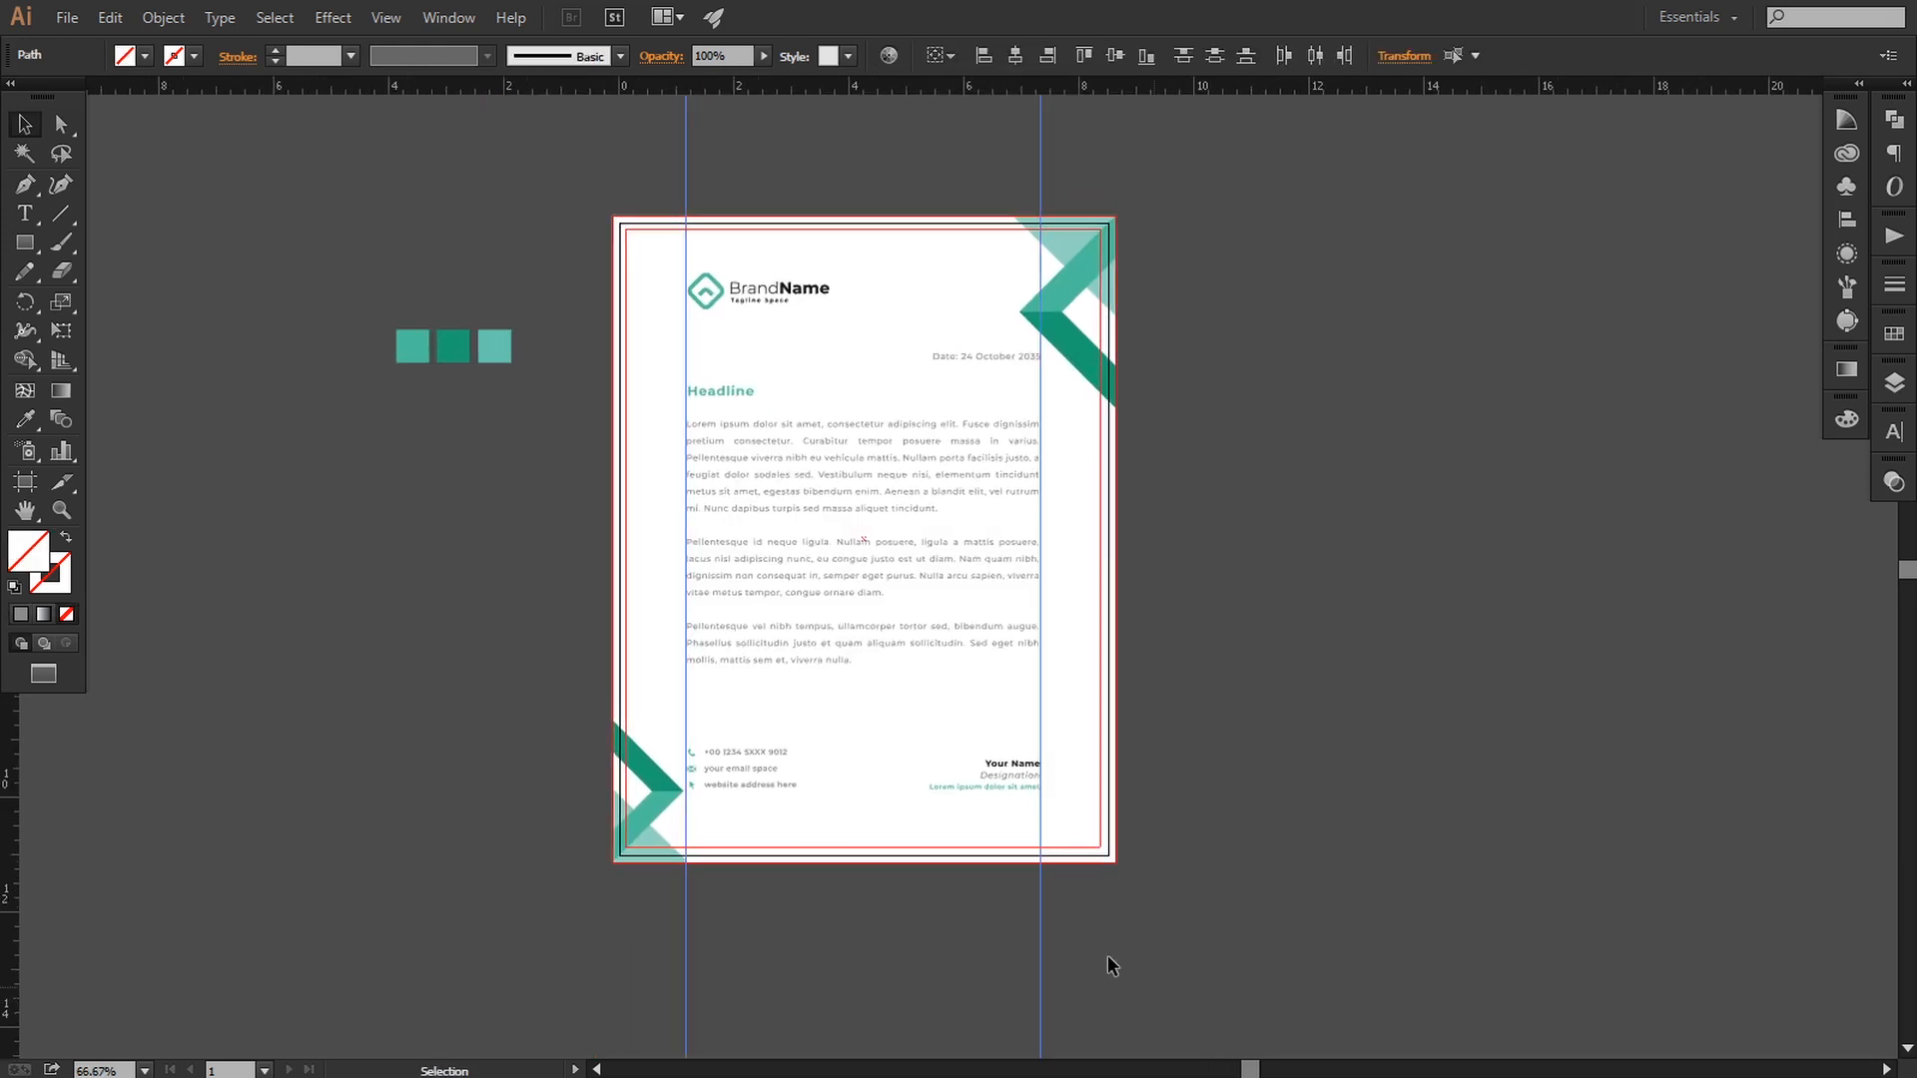
pyautogui.moveTo(274, 289); pyautogui.dragTo(521, 384)
pyautogui.click(429, 261)
# - Hide the rulers and show the whole letterhead at actual size
pyautogui.click(394, 17)
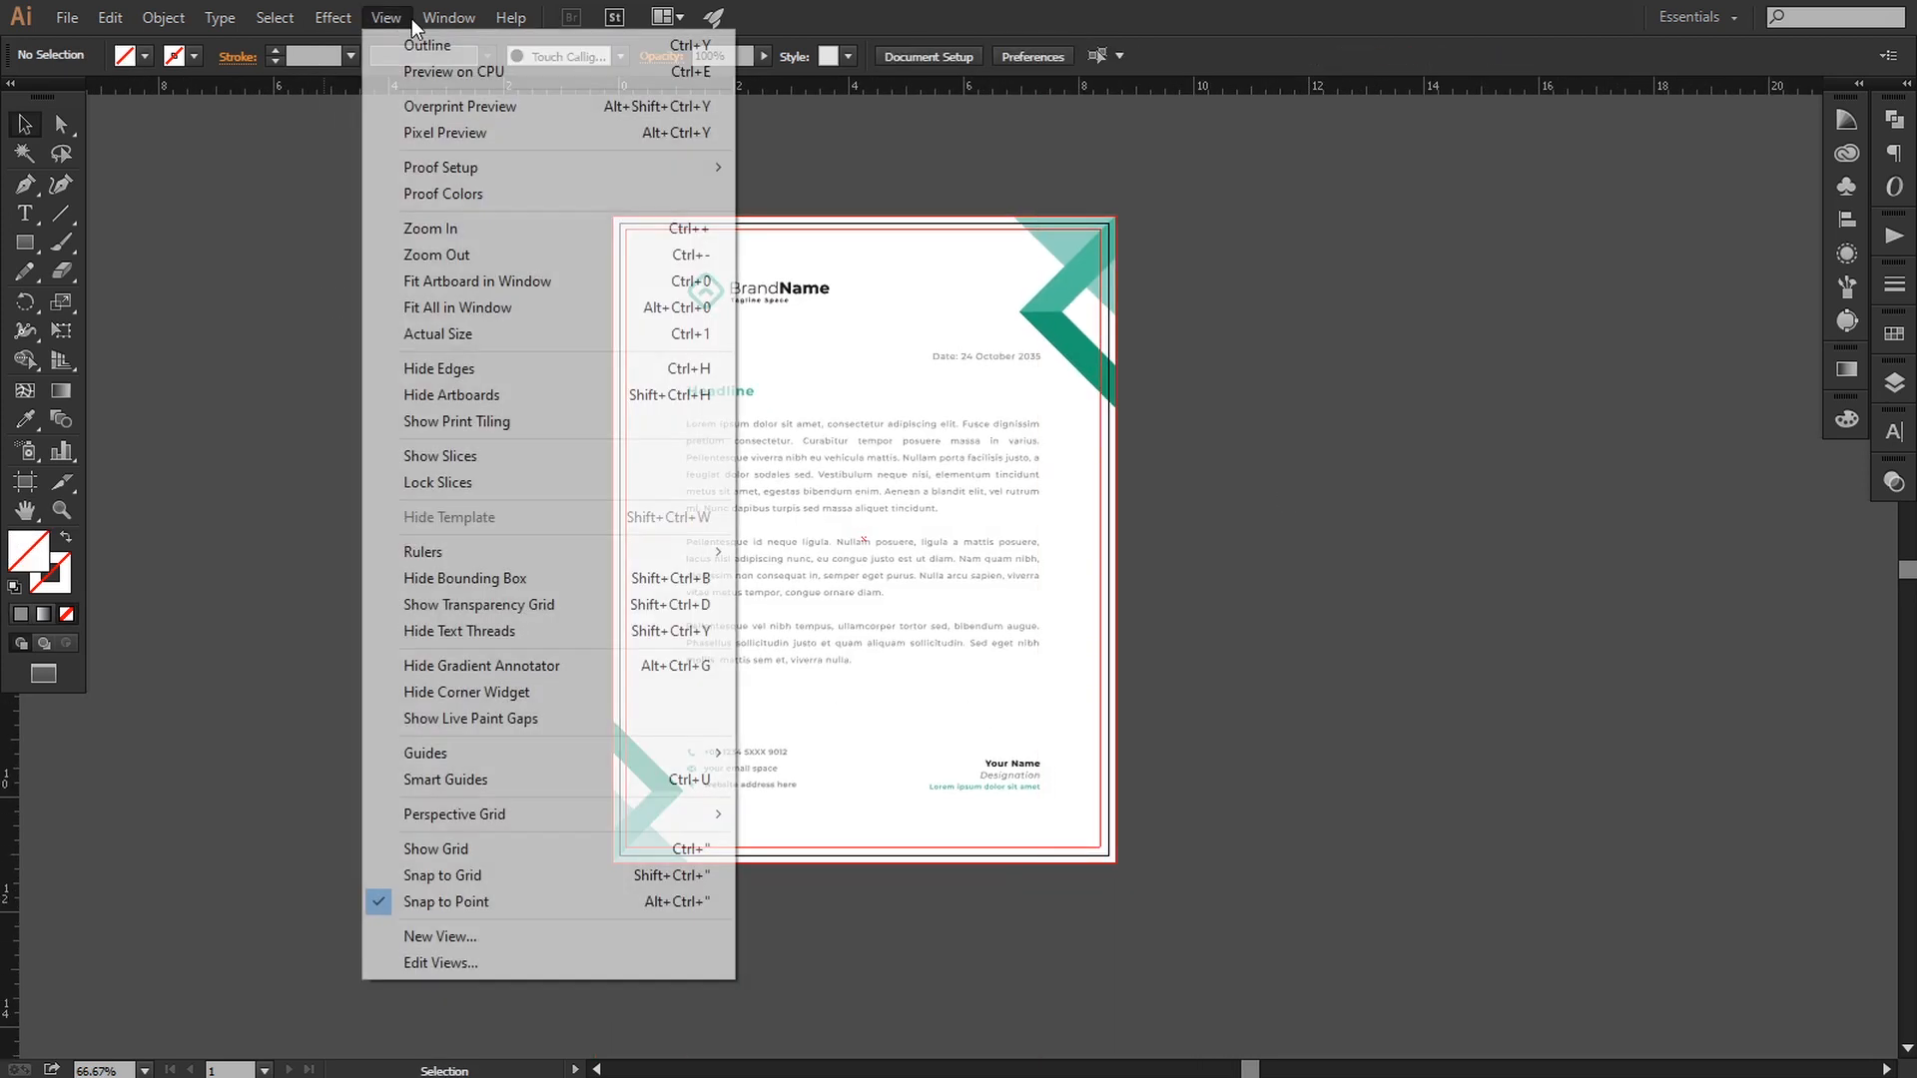
pyautogui.moveTo(489, 552)
pyautogui.click(771, 552)
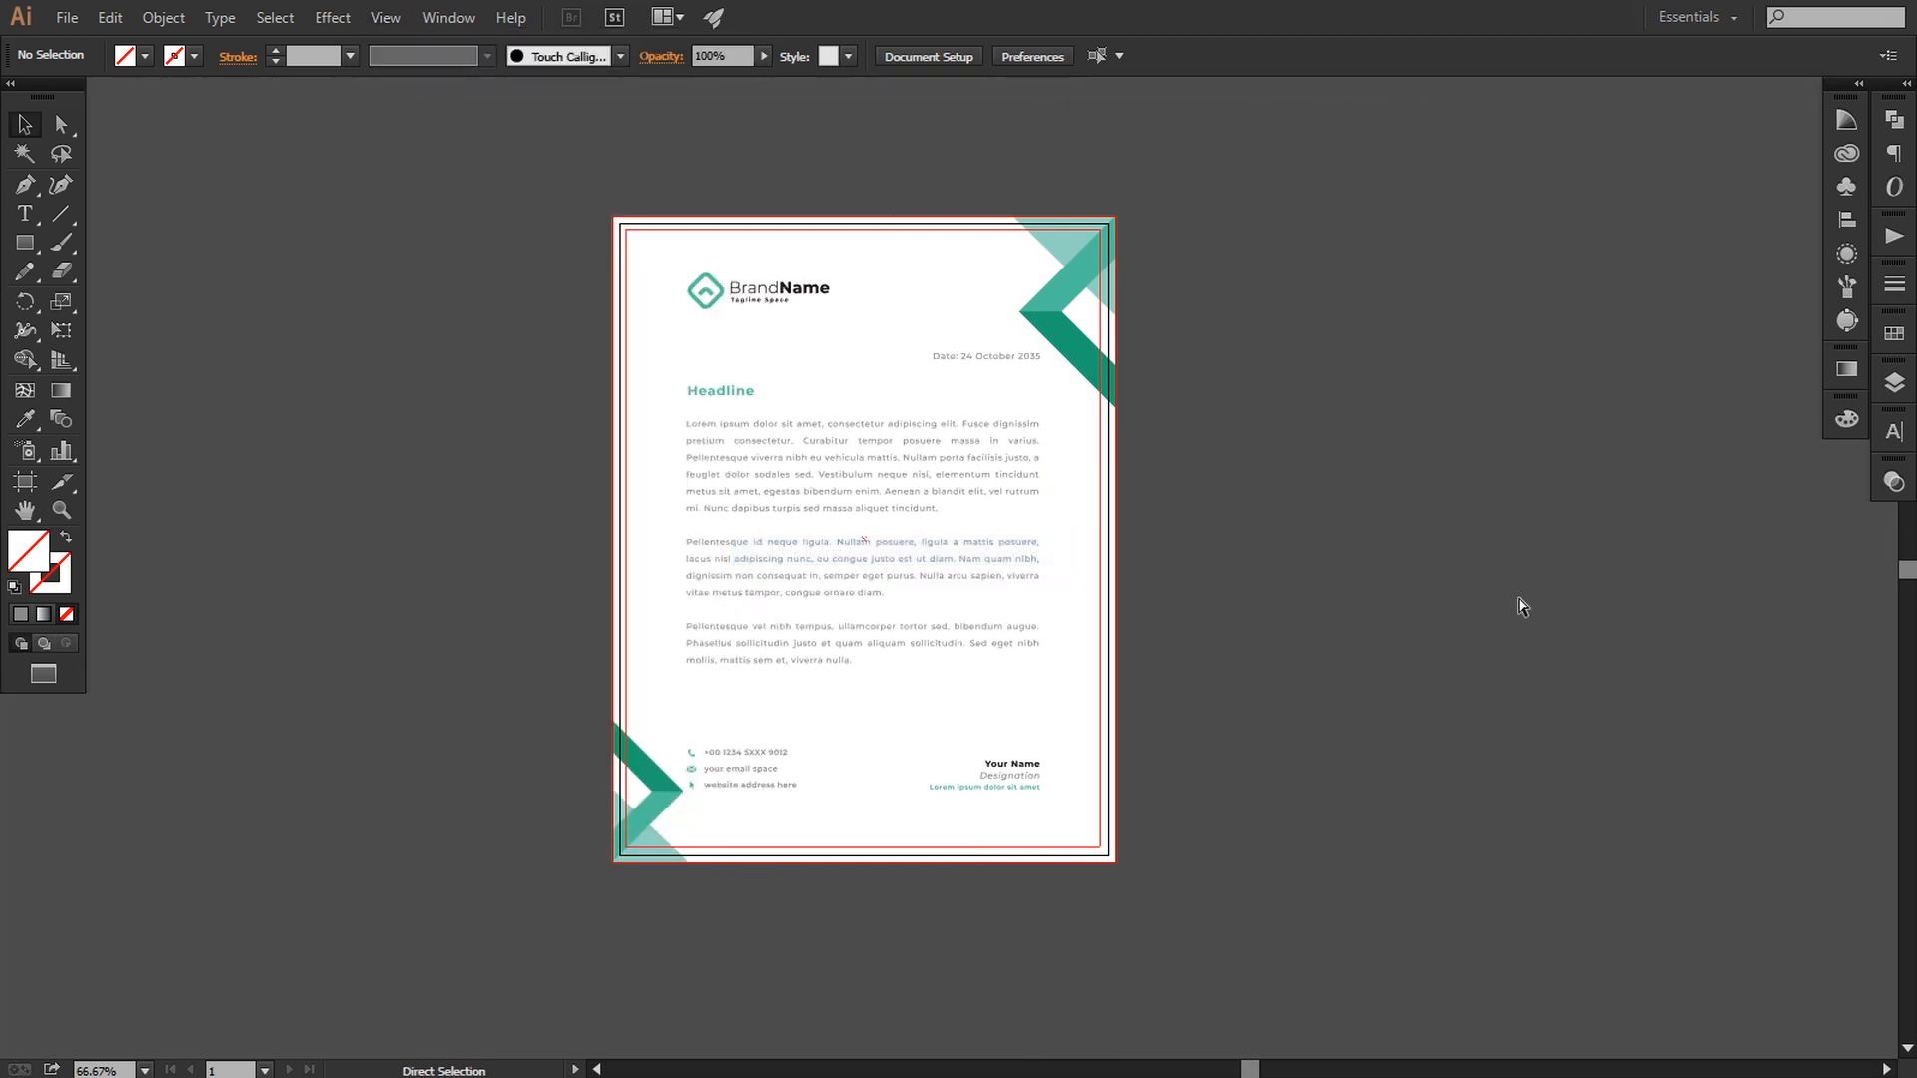
pyautogui.hotkey('ctrl', '1')
pyautogui.moveTo(1441, 595); pyautogui.dragTo(1559, 613)
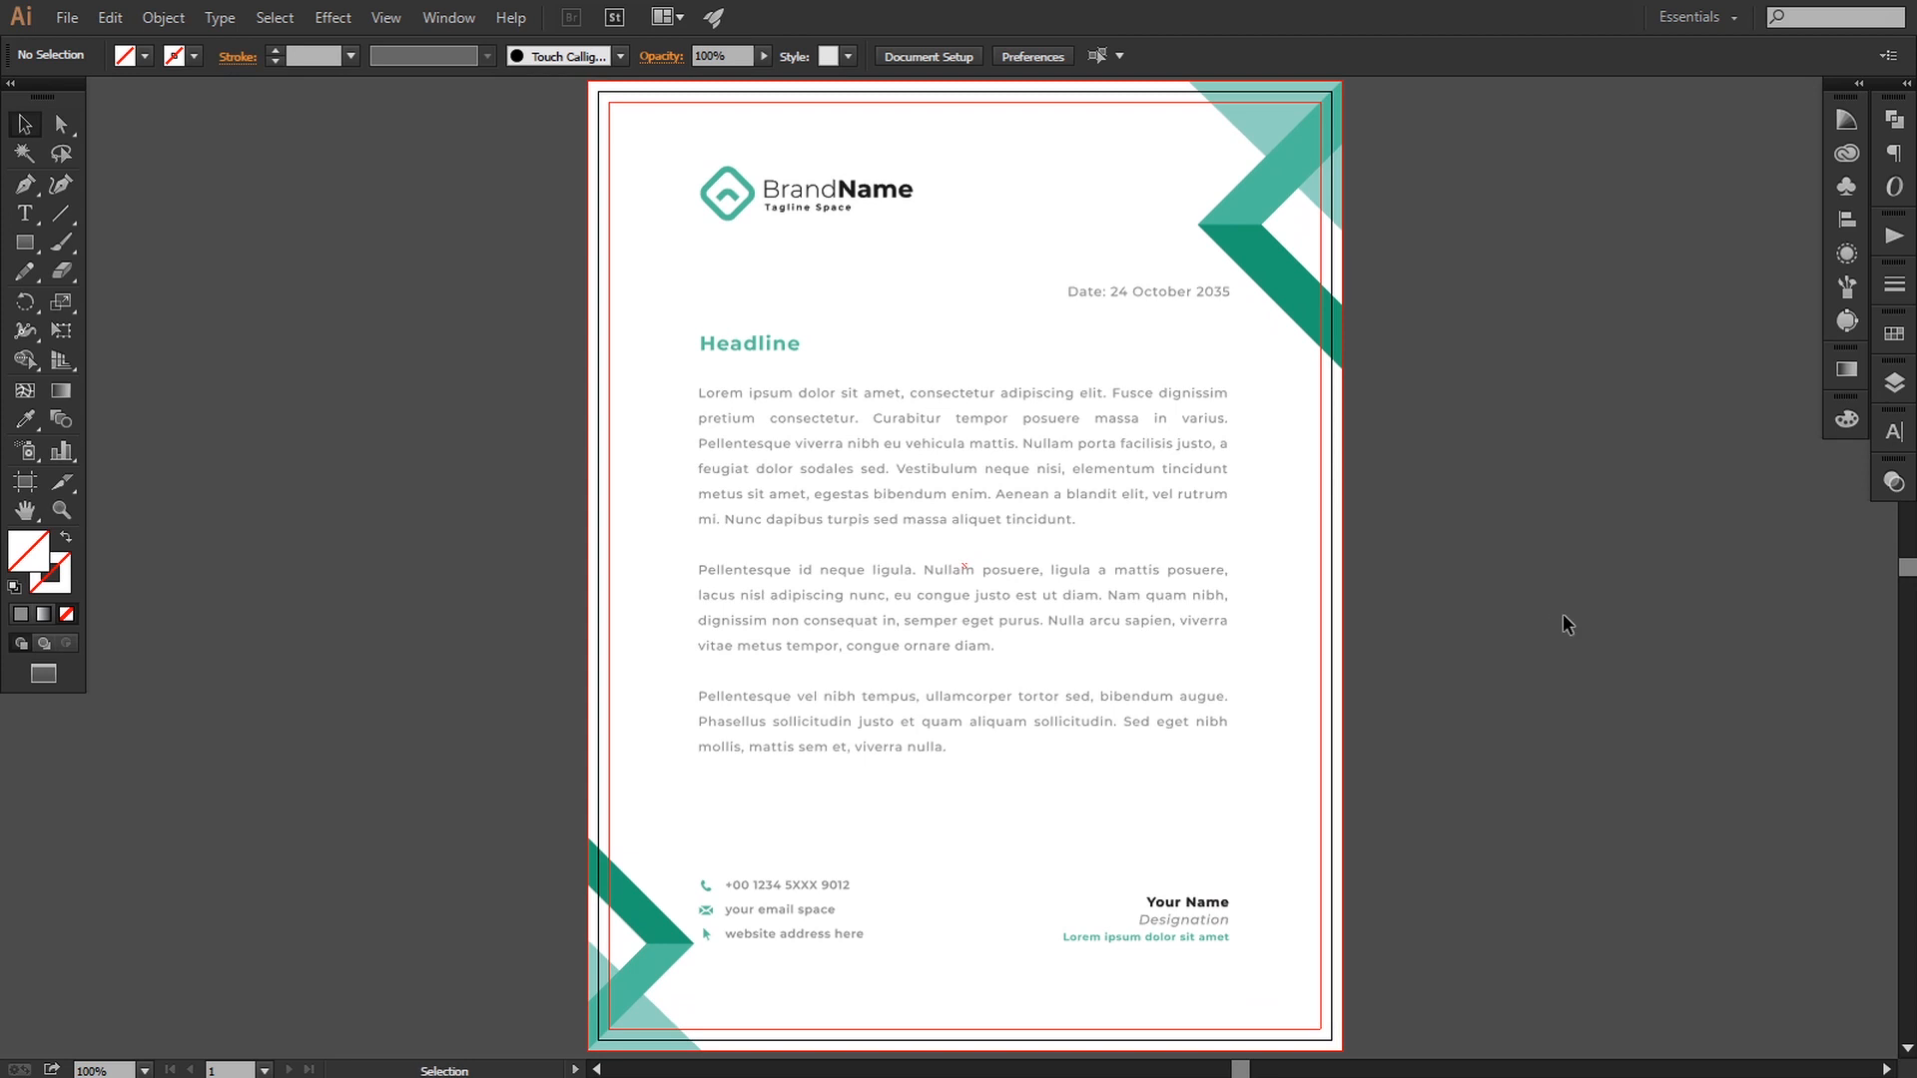